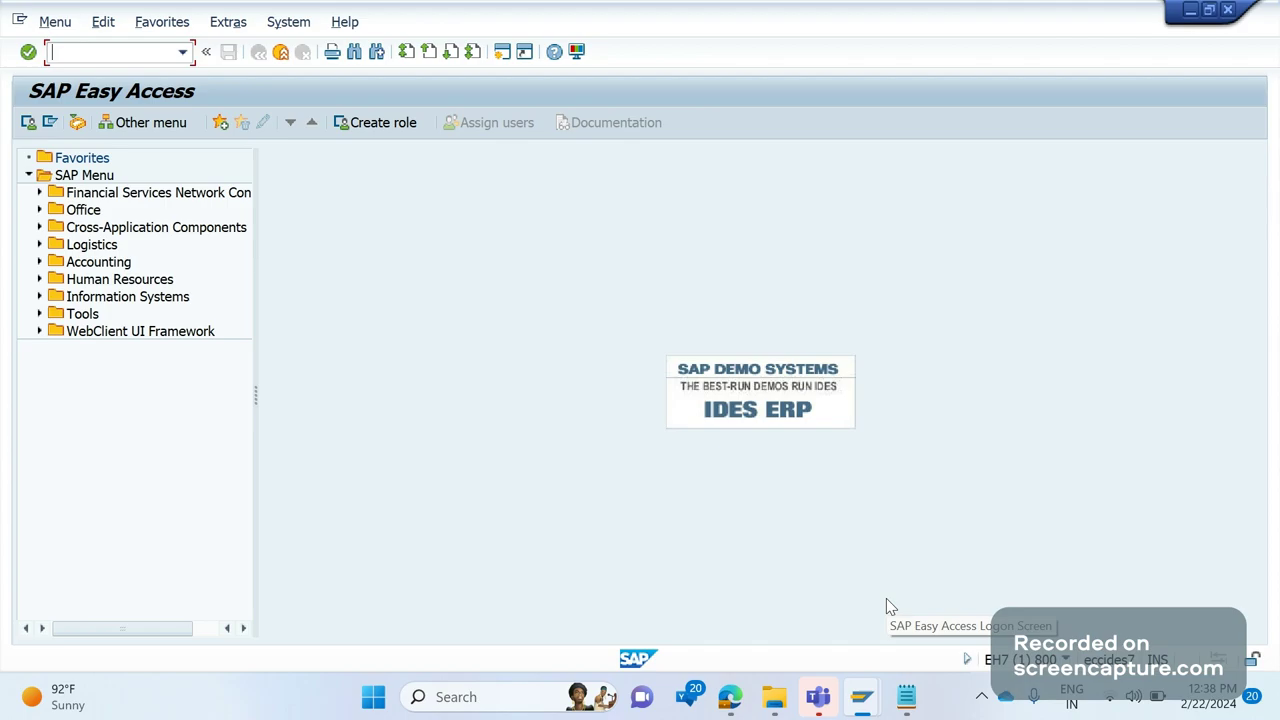
Step: Run WE02 with Created On widened to 22.02.2023–22.02.2024, listing 79 IDocs
{"action": "type", "text": "WE02"}
{"action": "key", "text": "Return"}
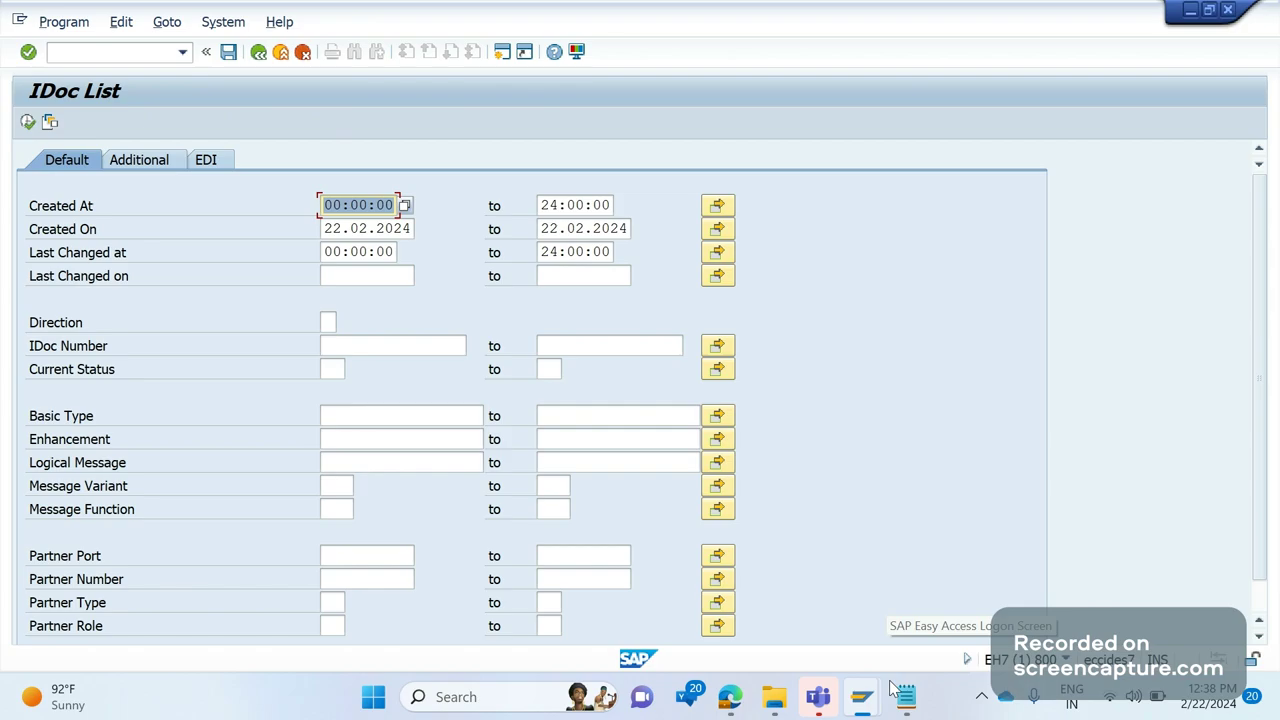
{"action": "left_click", "coordinate": [418, 231]}
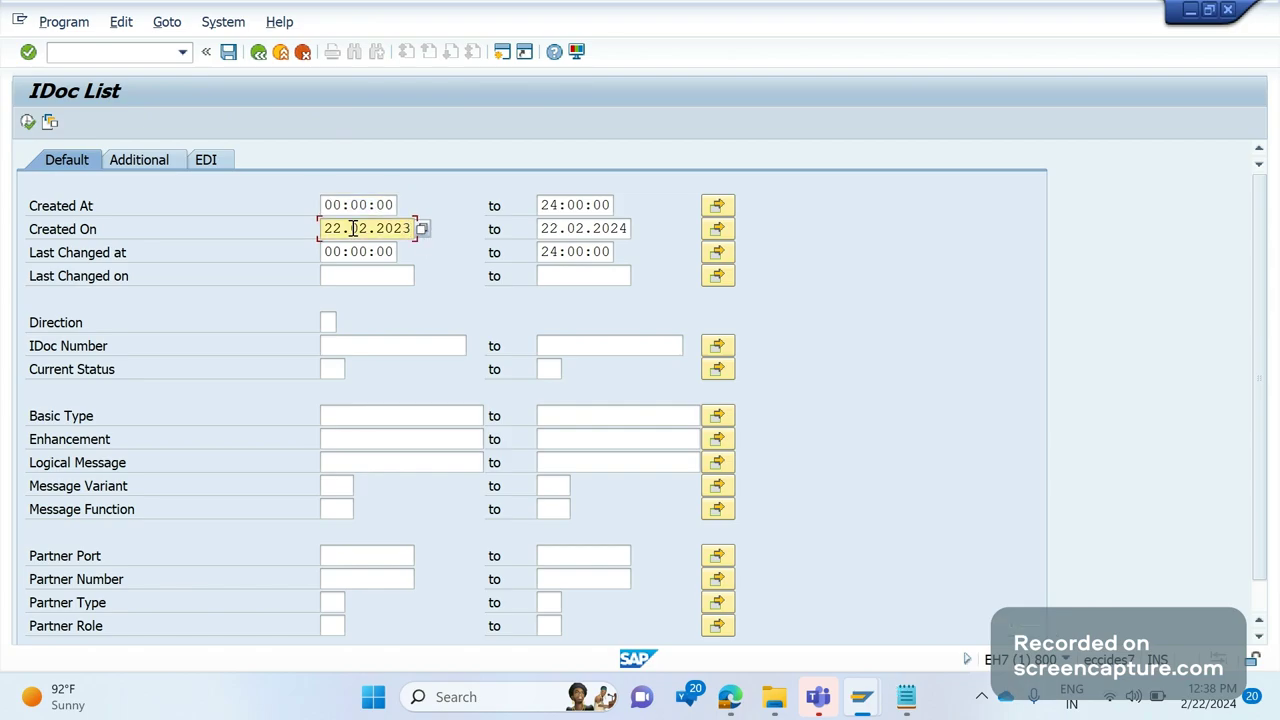
{"action": "left_click", "coordinate": [28, 126]}
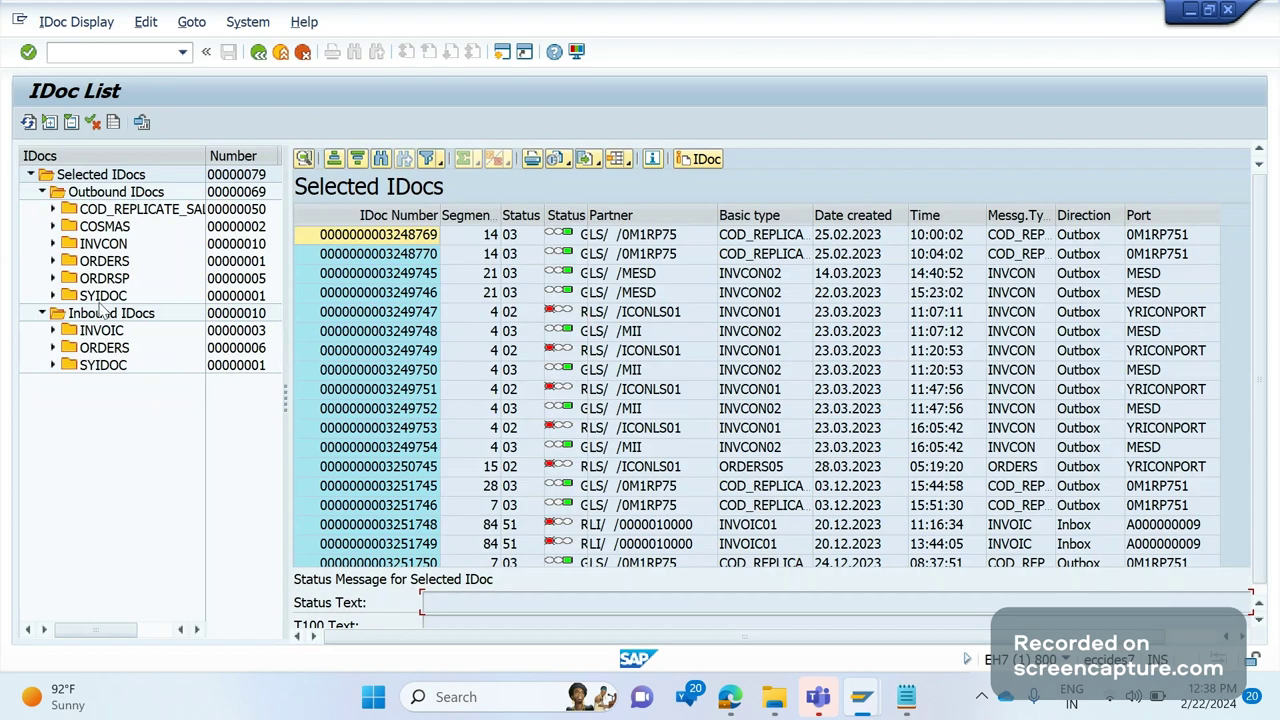
Step: List the five outbound ORDRSP IDocs with their status groups, then enter /OWE02 for a new session
{"action": "left_click", "coordinate": [92, 350]}
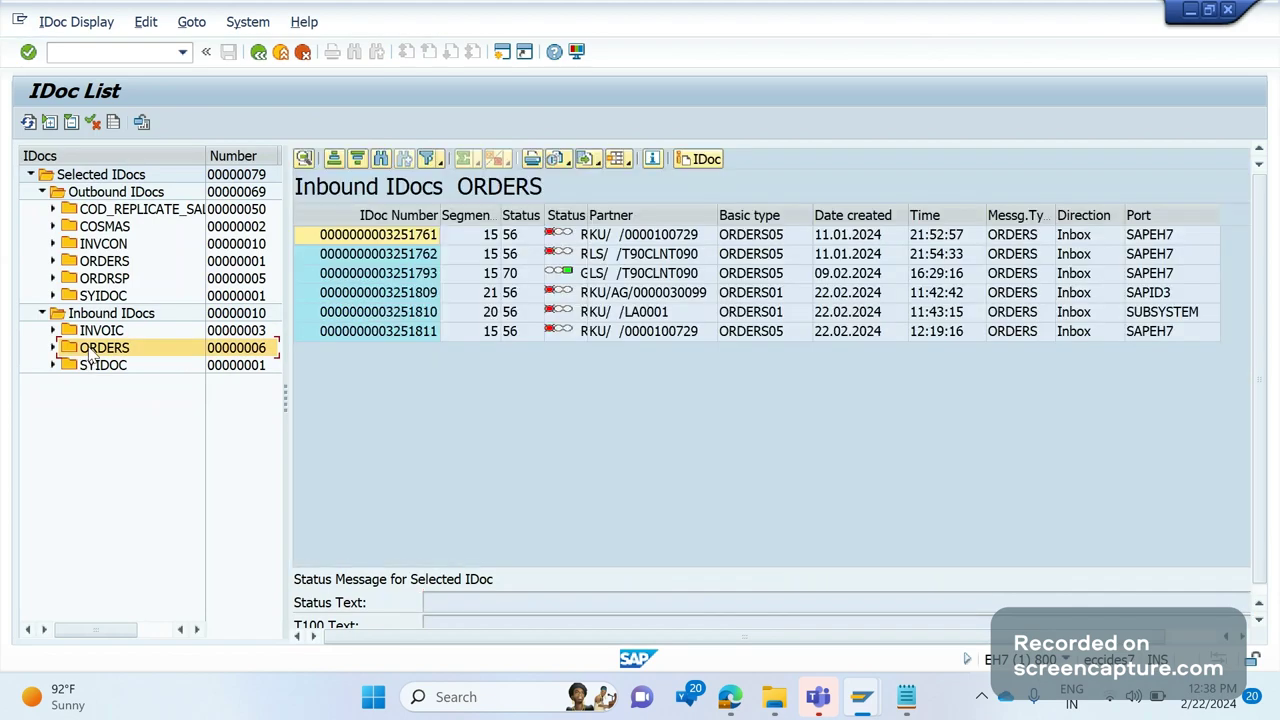
{"action": "left_click", "coordinate": [104, 279]}
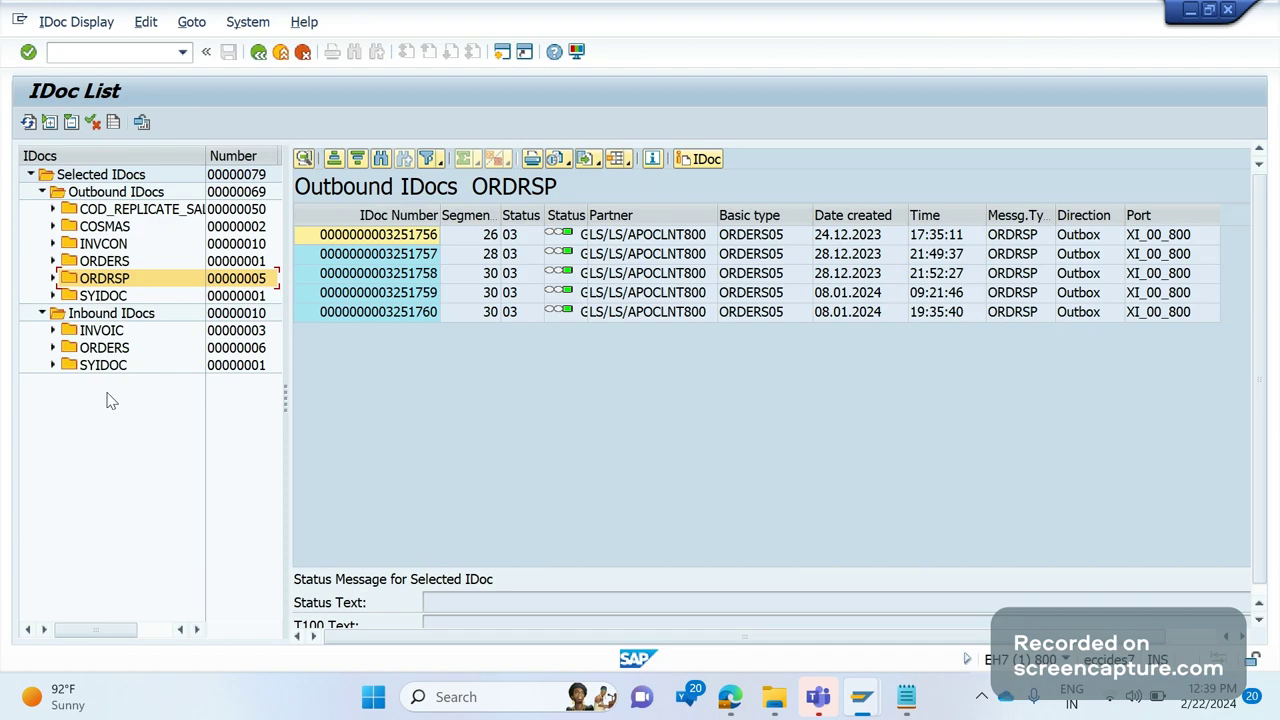
{"action": "left_click", "coordinate": [52, 278]}
{"action": "left_click", "coordinate": [130, 51]}
{"action": "type", "text": "/OWE02"}
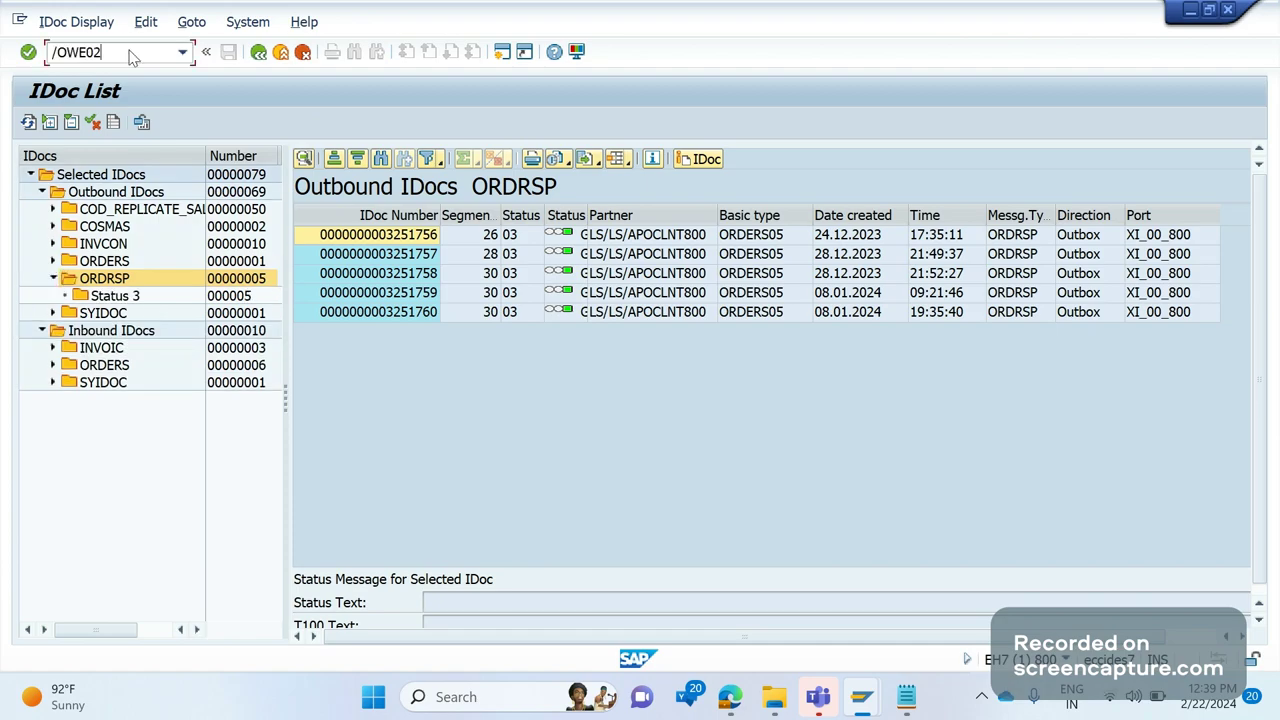
{"action": "key", "text": "Return"}
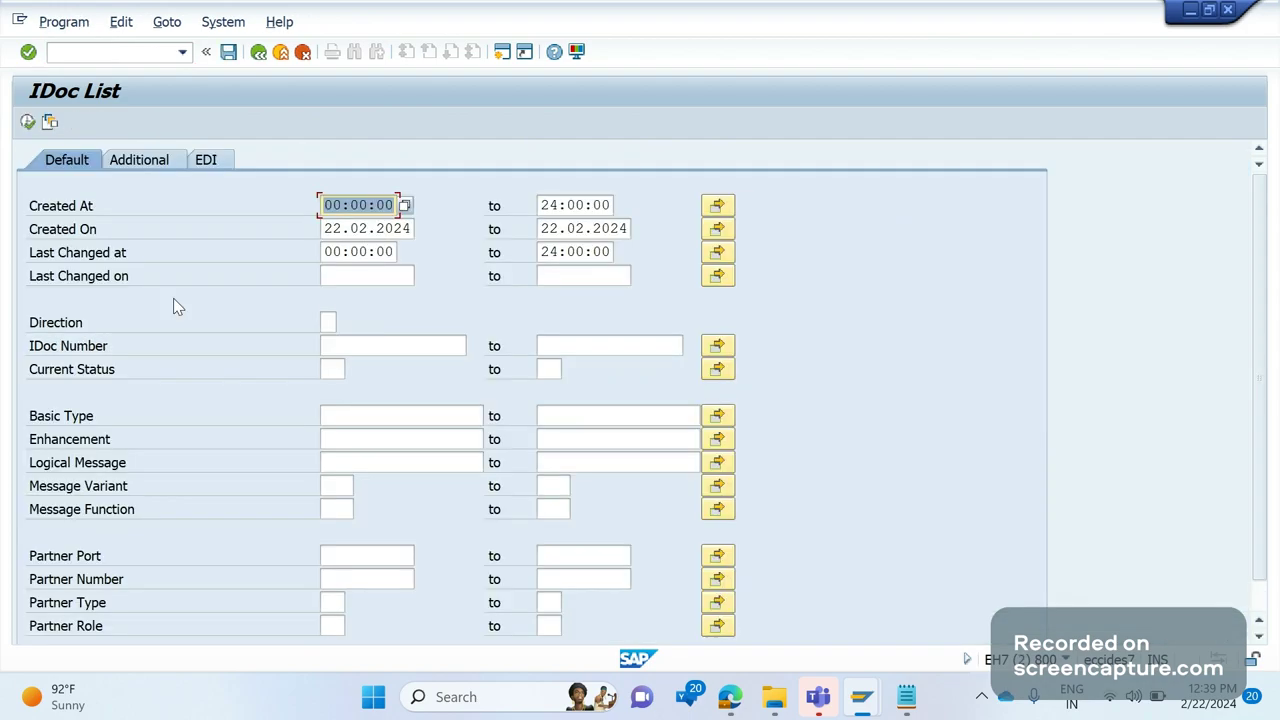
{"action": "key", "text": "F8"}
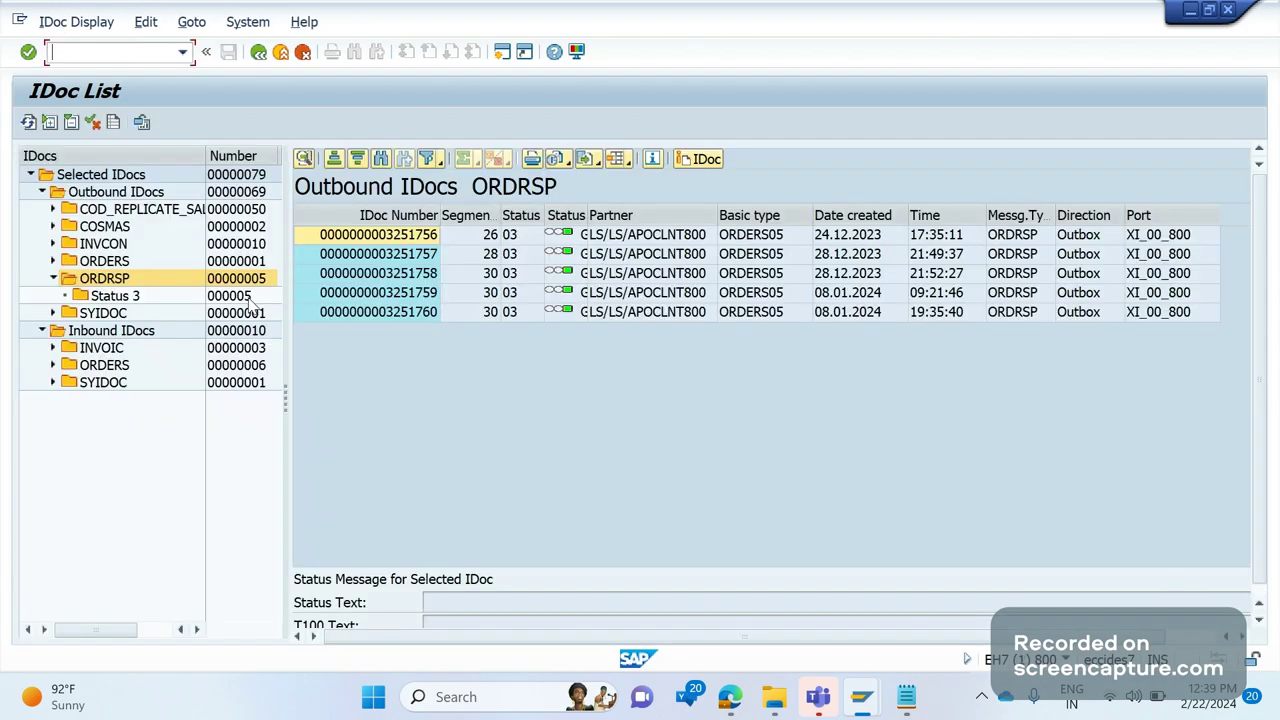
{"action": "left_click", "coordinate": [404, 245]}
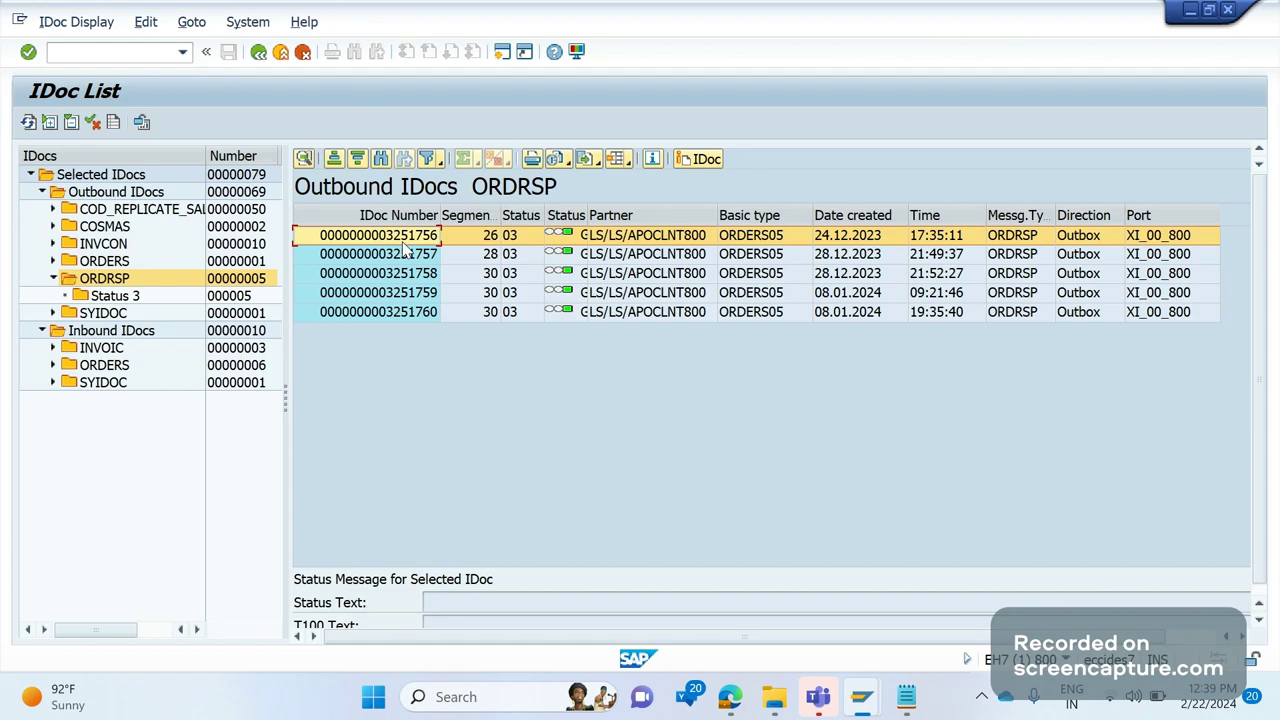
{"action": "left_click", "coordinate": [121, 298]}
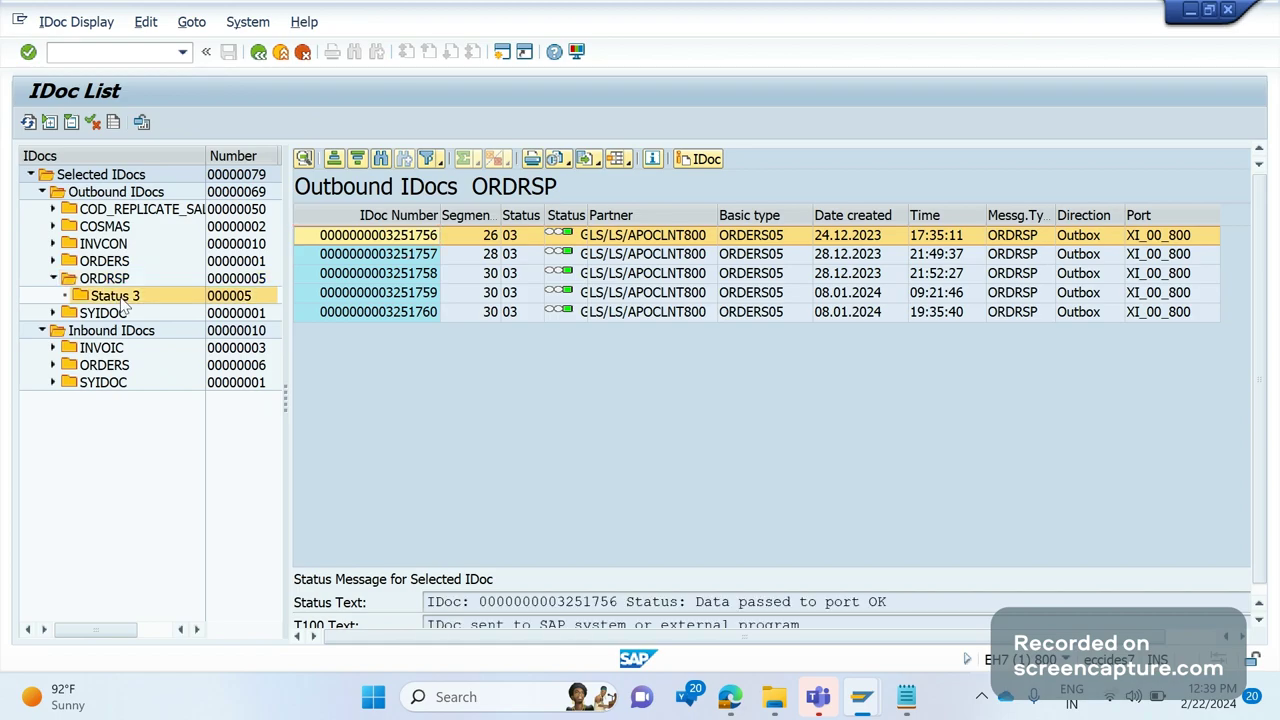
{"action": "left_click", "coordinate": [378, 240]}
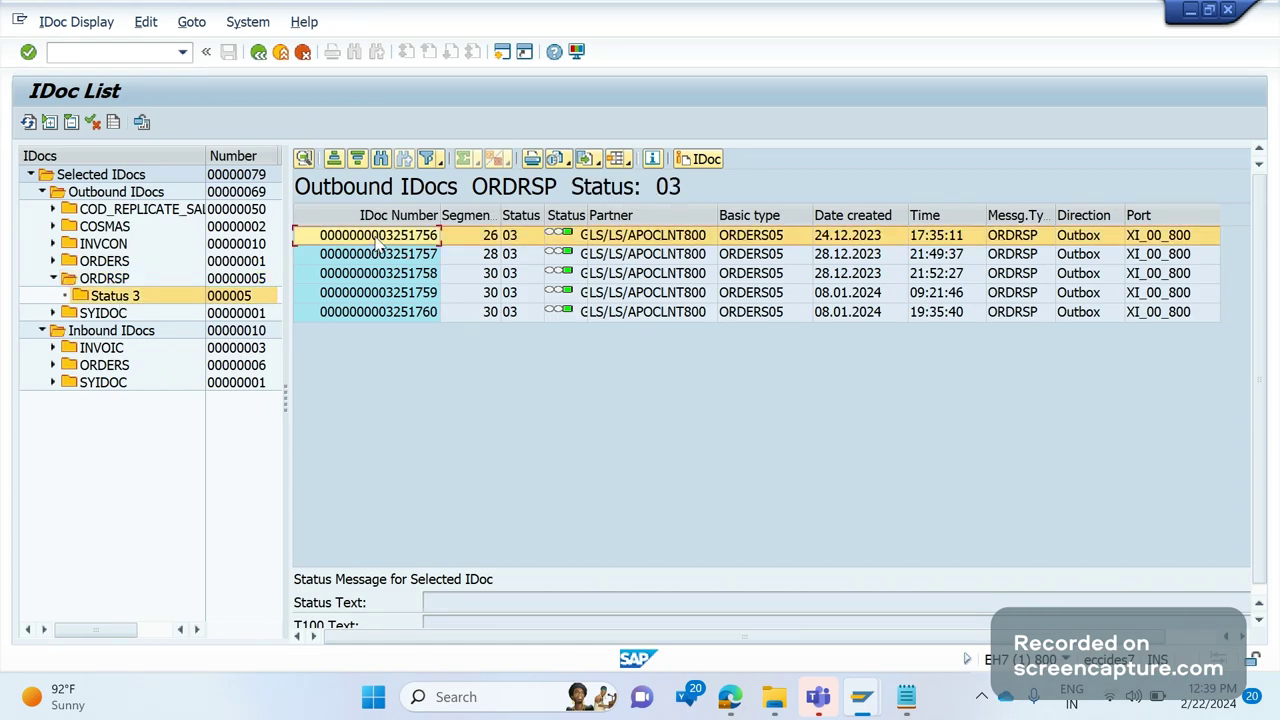
{"action": "left_click", "coordinate": [378, 240]}
{"action": "key", "text": "F3"}
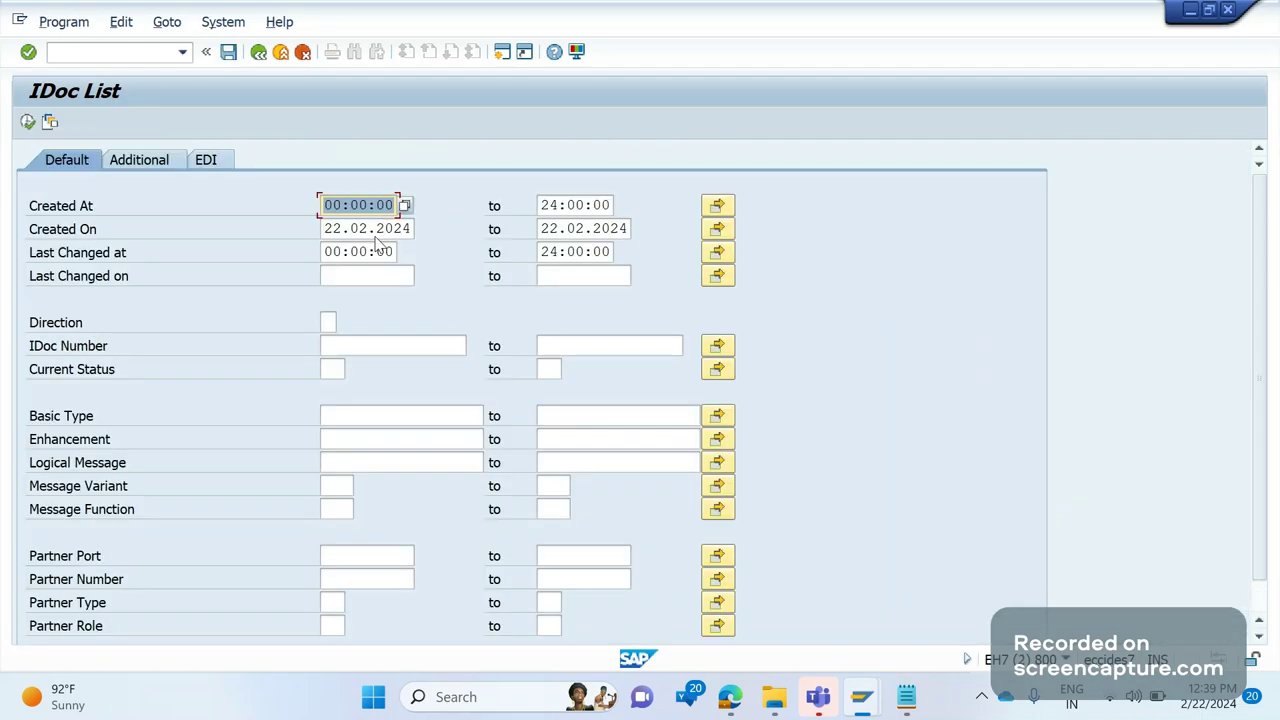
{"action": "key", "text": "Tab"}
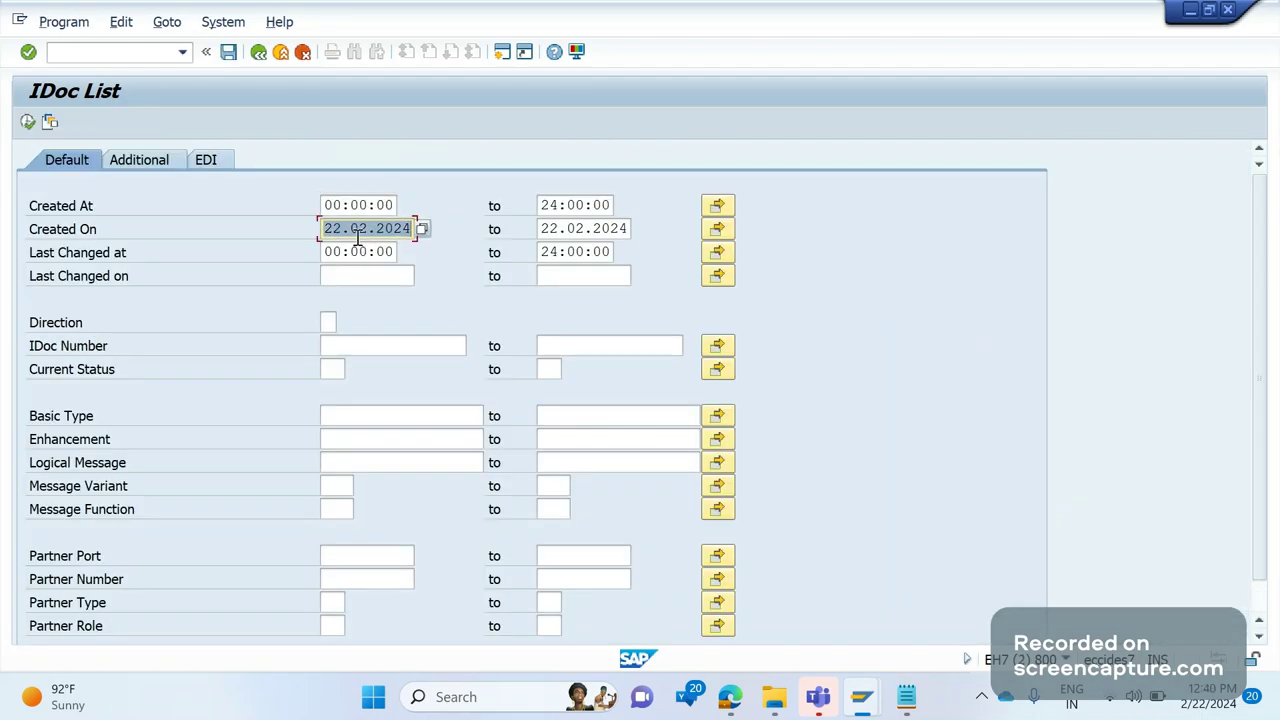
{"action": "key", "text": "Delete"}
{"action": "left_click", "coordinate": [362, 341]}
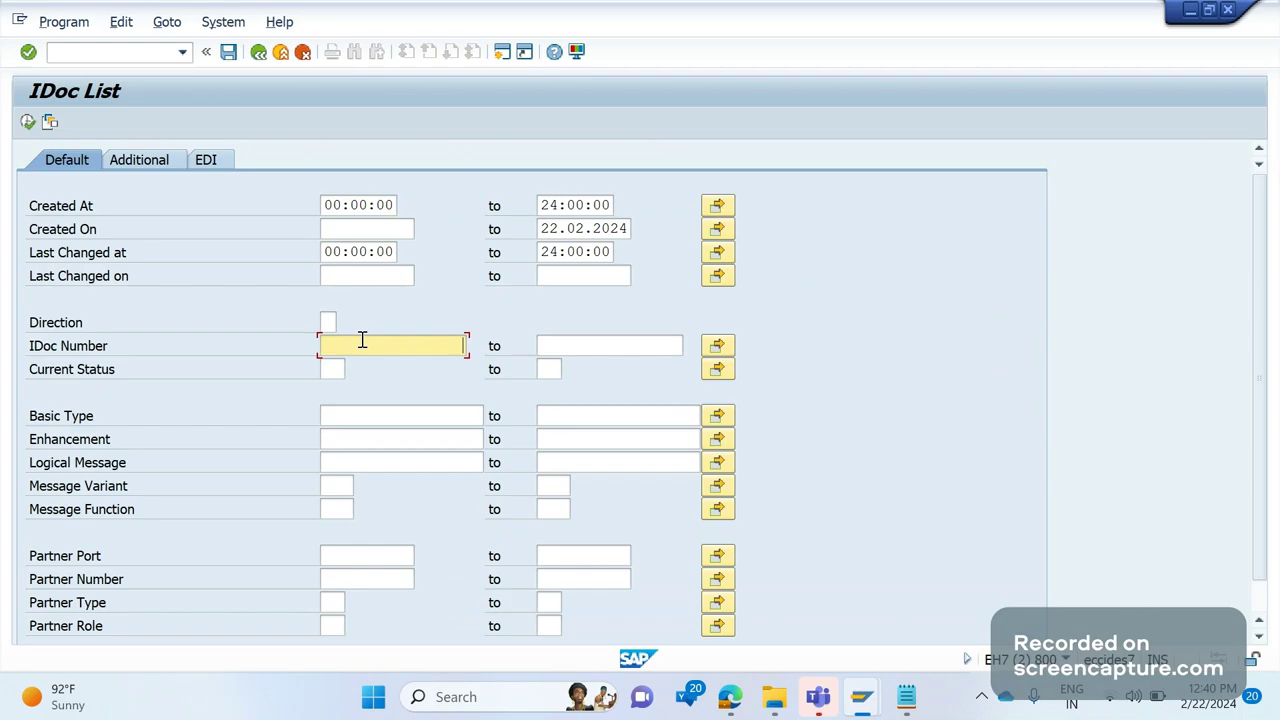
{"action": "key", "text": "ctrl+v"}
{"action": "key", "text": "F8"}
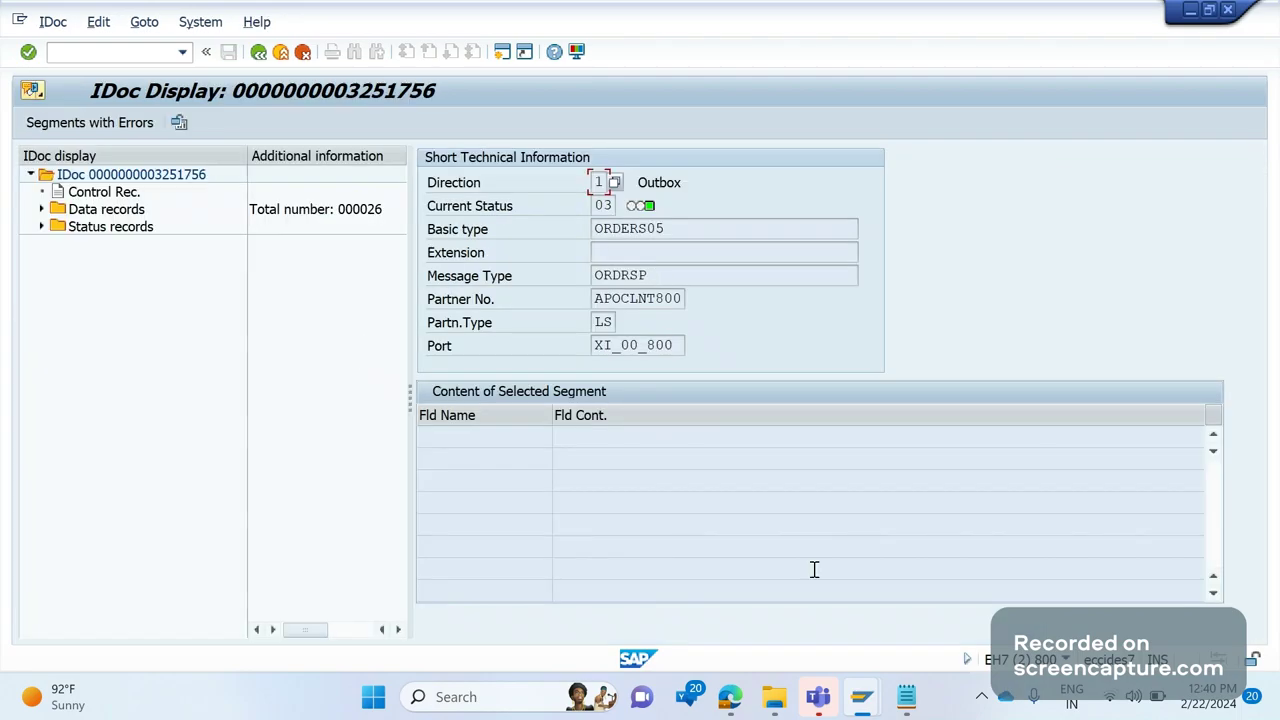
{"action": "left_click_drag", "start_coordinate": [780, 31], "coordinate": [1278, 170]}
{"action": "left_click", "coordinate": [486, 205]}
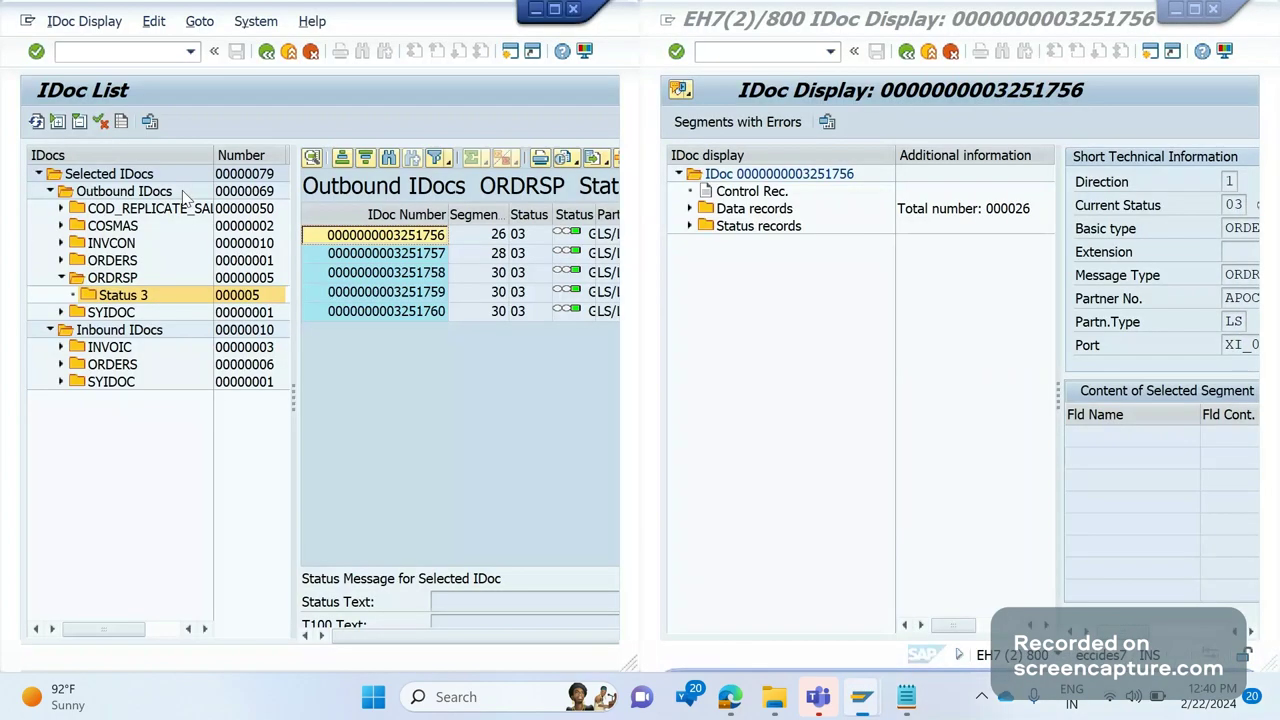
{"action": "left_click", "coordinate": [61, 364]}
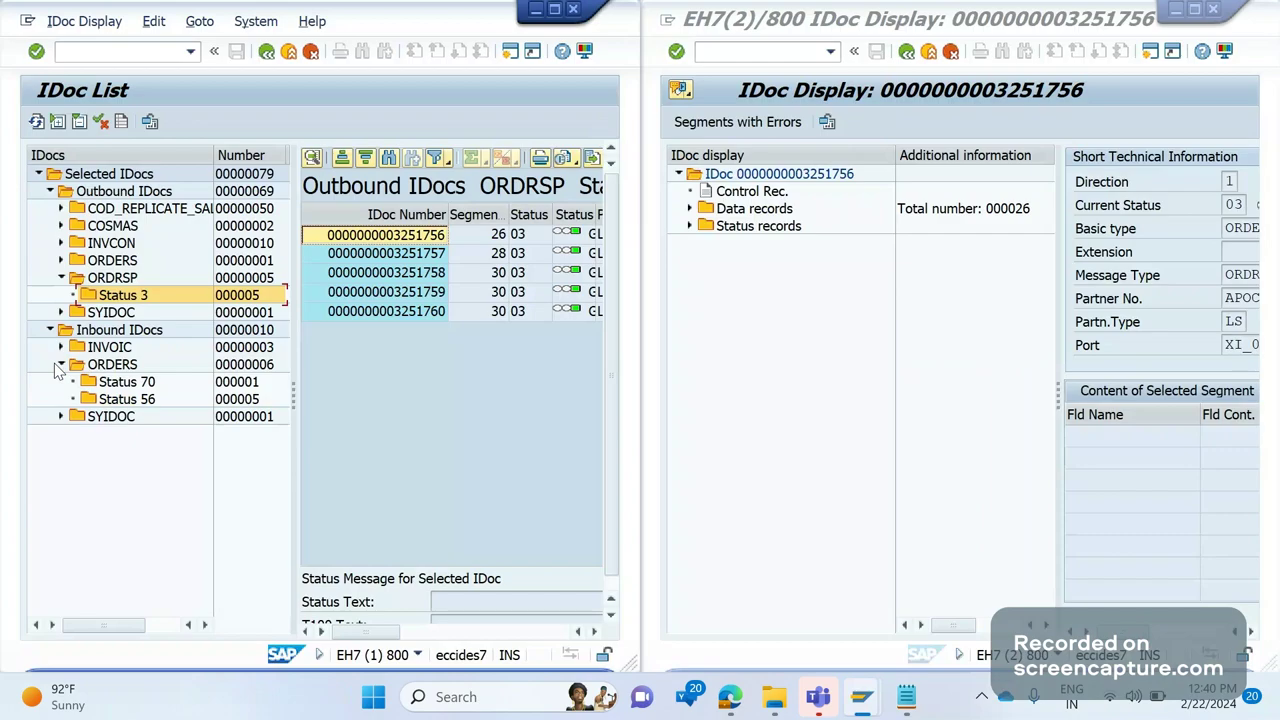
{"action": "left_click", "coordinate": [115, 366]}
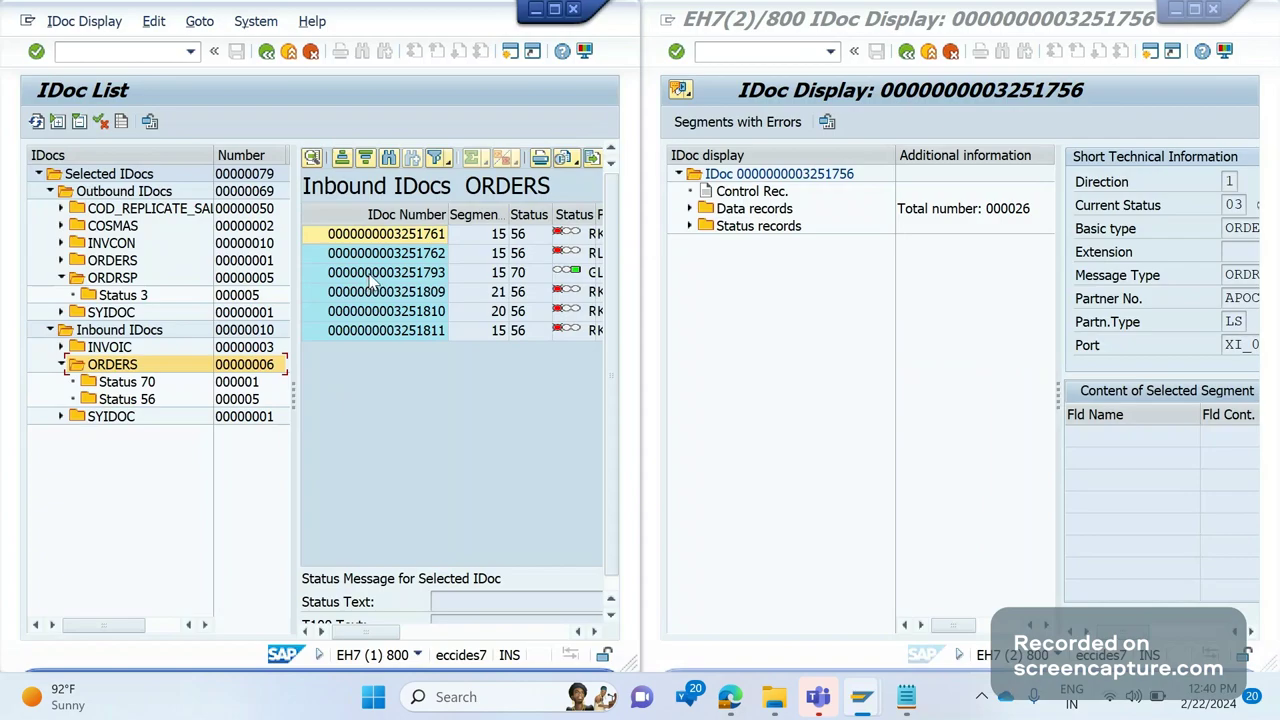
{"action": "left_click", "coordinate": [373, 272]}
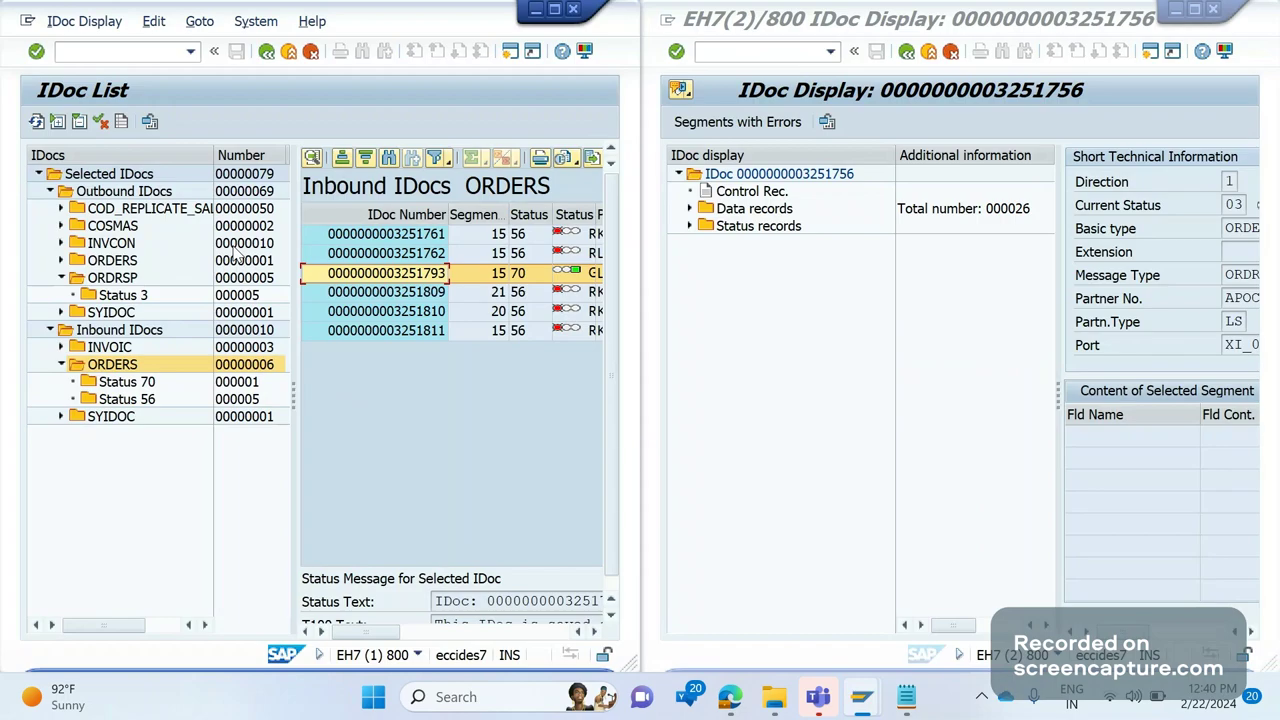
{"action": "double_click", "coordinate": [352, 280]}
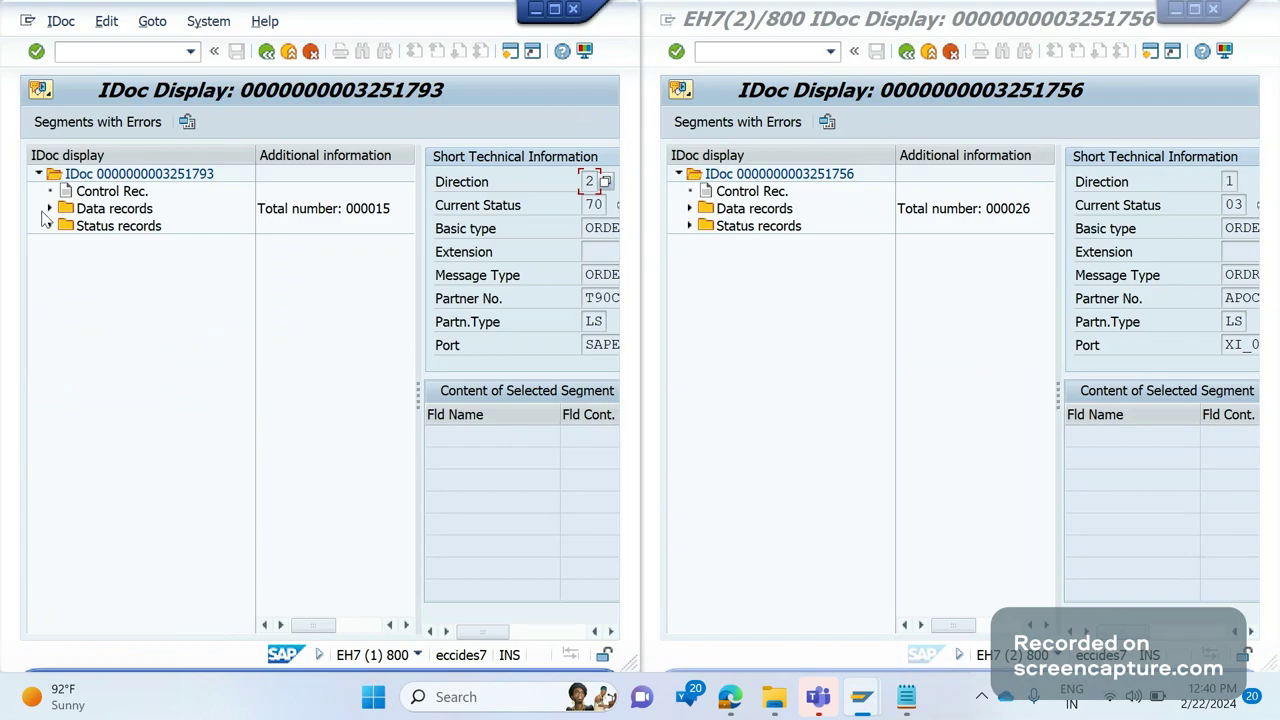
Step: Expand both IDocs' data records and compare message types ORDERS/ORDRSP and basic type ORDERS05
{"action": "left_click", "coordinate": [49, 208]}
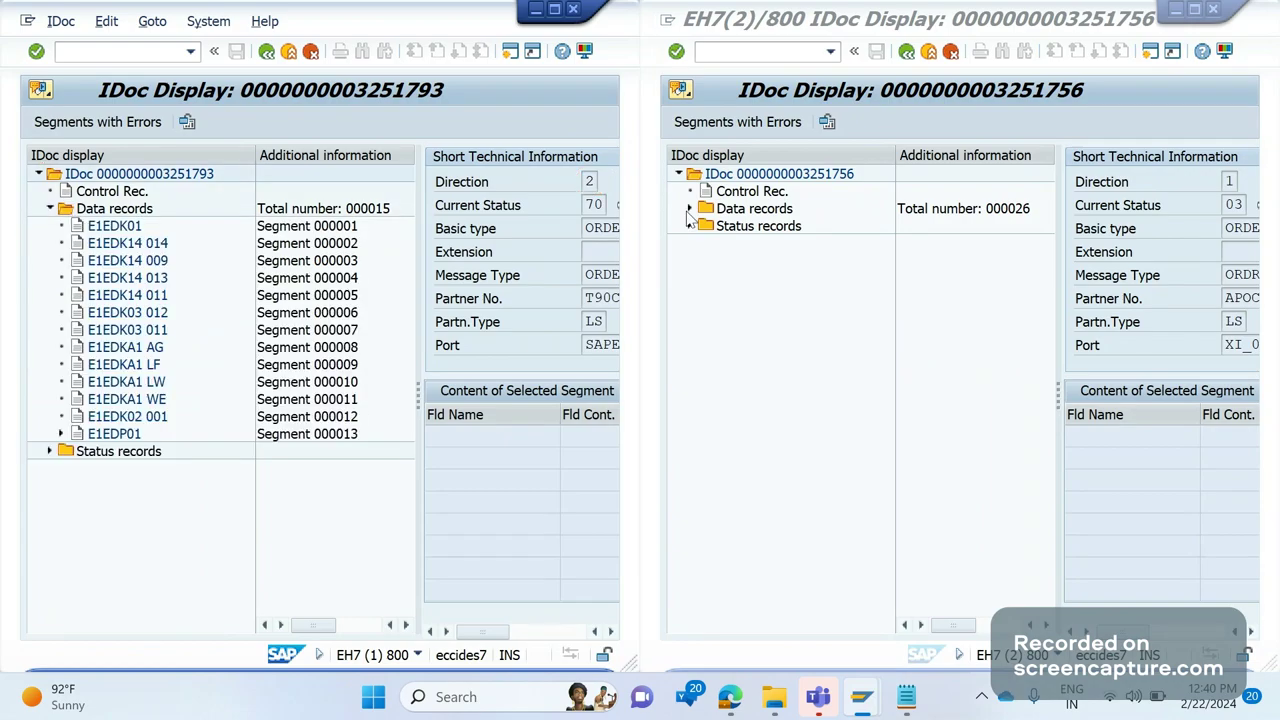
{"action": "left_click", "coordinate": [689, 209]}
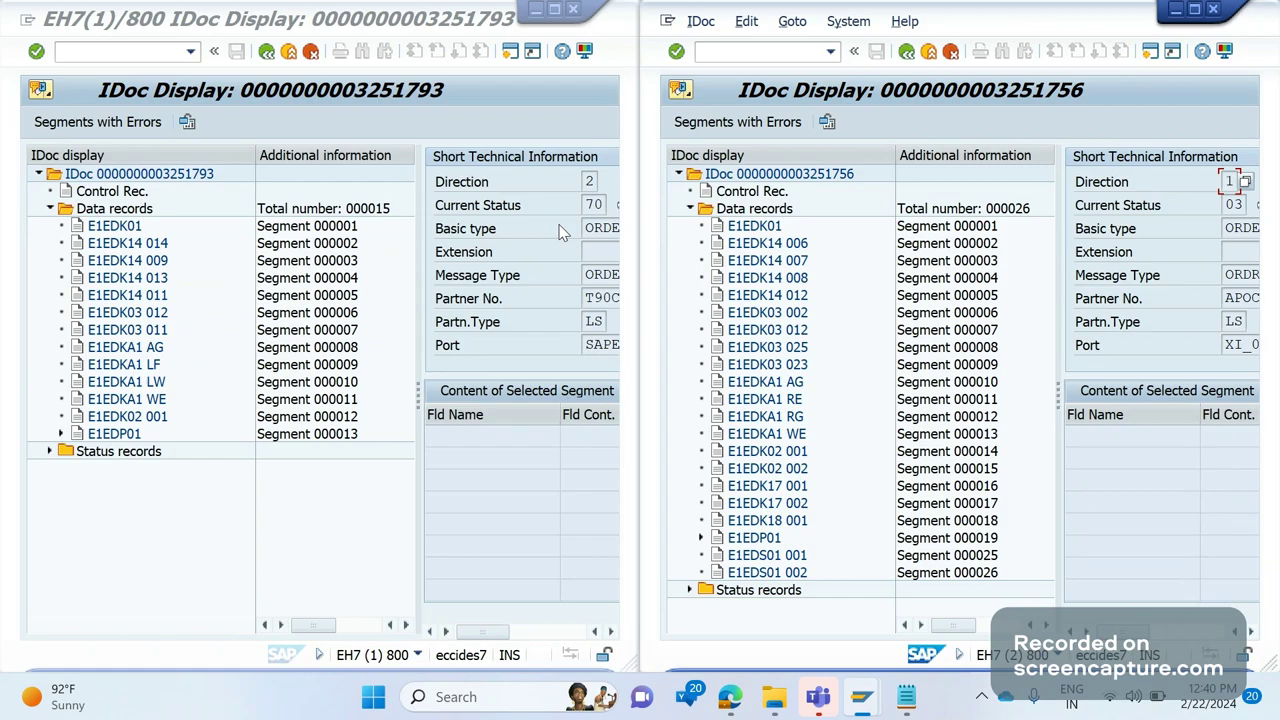
{"action": "left_click_drag", "start_coordinate": [497, 636], "coordinate": [519, 636]}
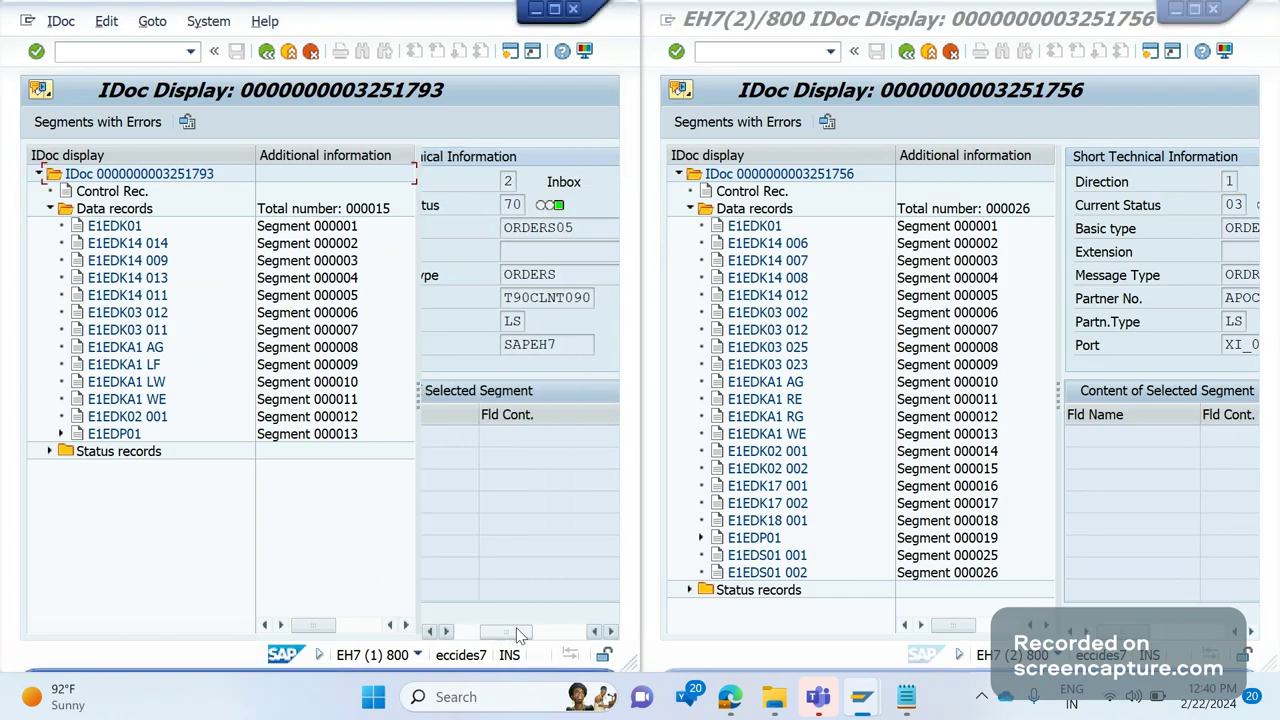
{"action": "double_click", "coordinate": [578, 272]}
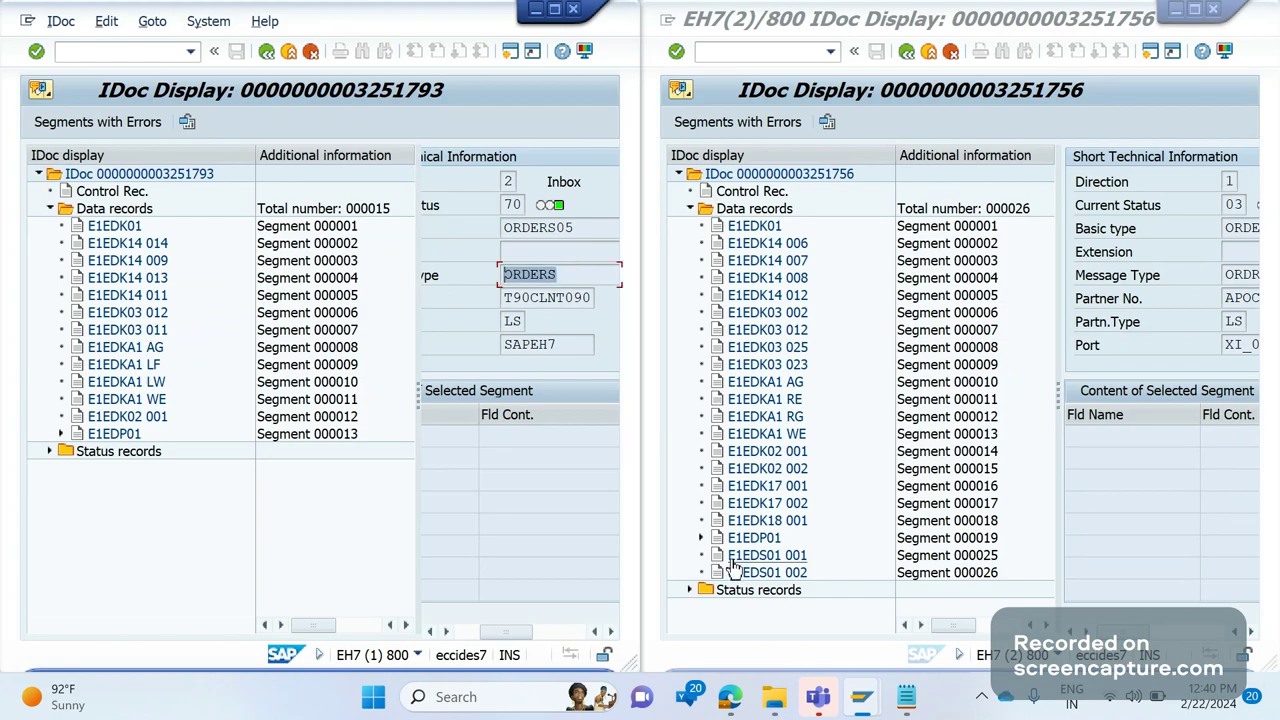
{"action": "left_click_drag", "start_coordinate": [1140, 631], "coordinate": [1162, 631]}
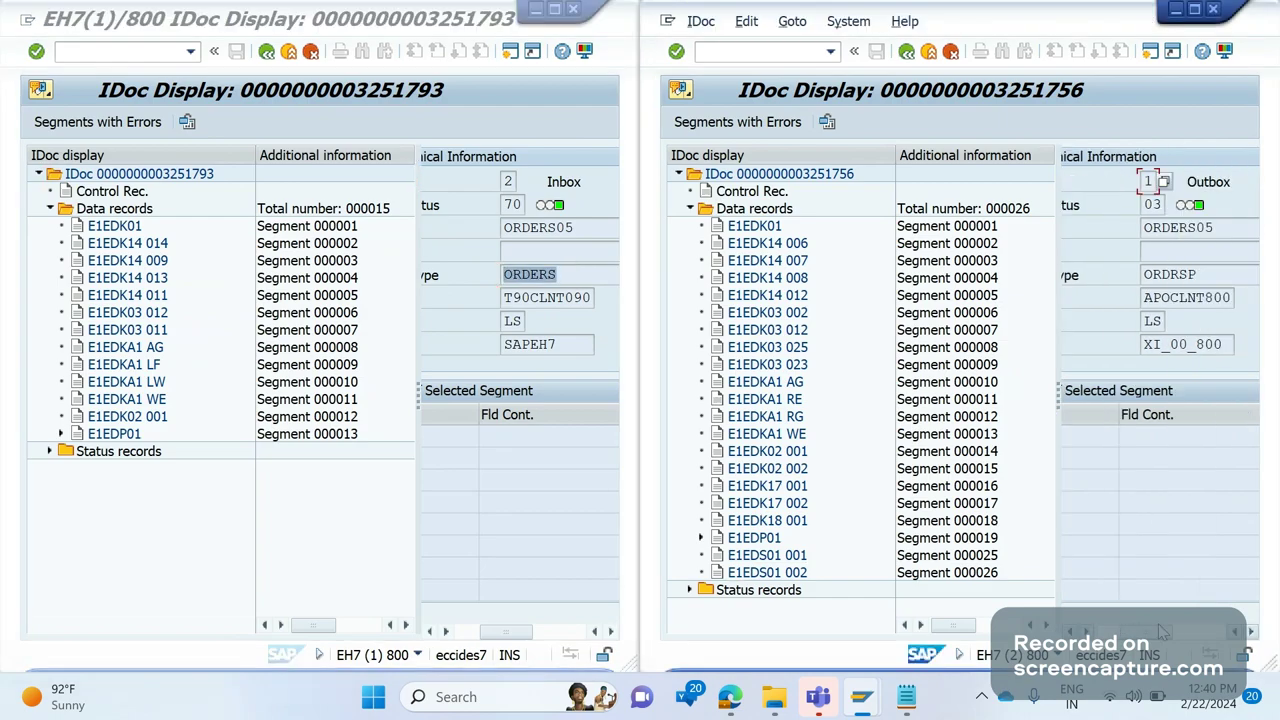
{"action": "left_click_drag", "start_coordinate": [1207, 287], "coordinate": [1155, 288]}
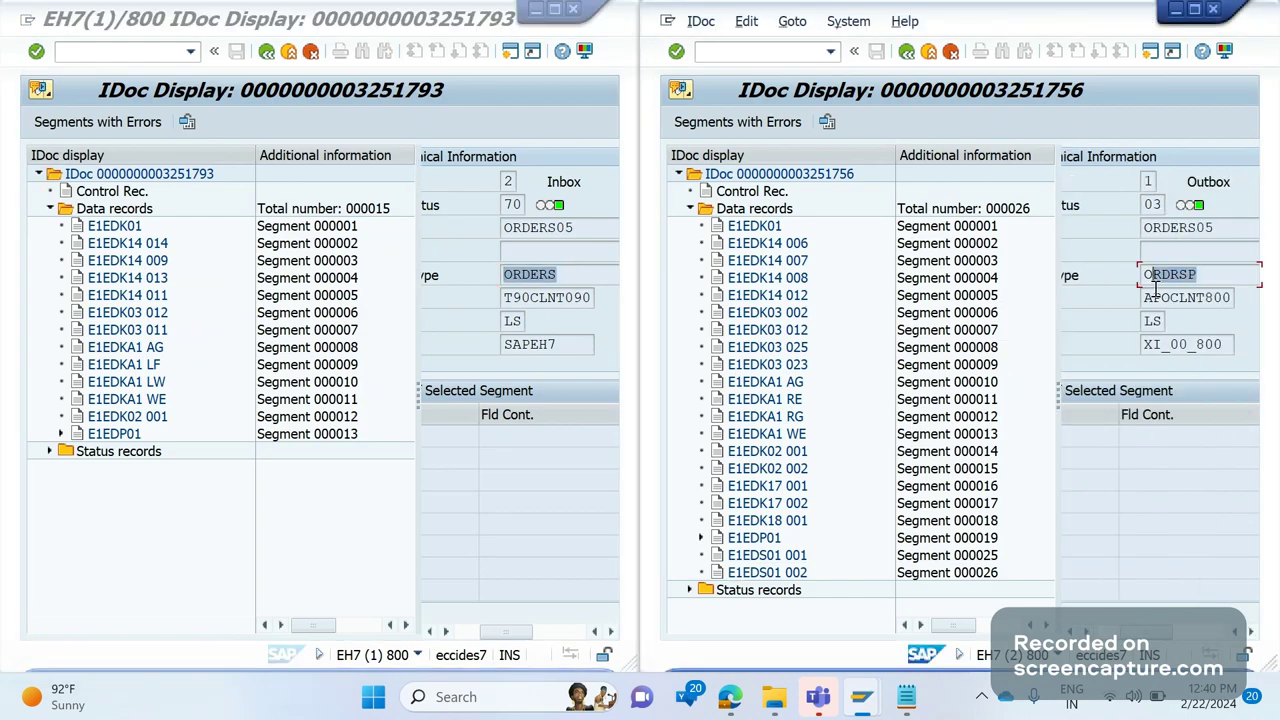
{"action": "left_click_drag", "start_coordinate": [574, 228], "coordinate": [481, 228]}
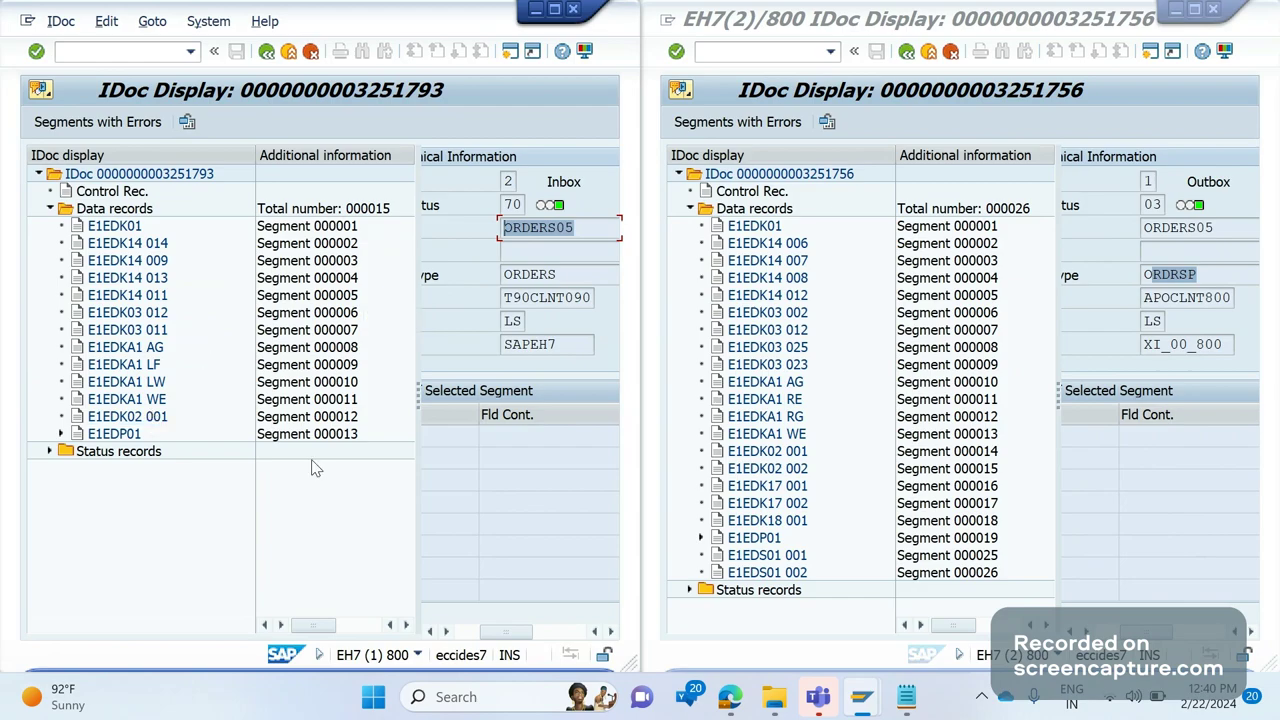
Step: Open SE16N General Table Display in a third session with /OSE16N
{"action": "left_click", "coordinate": [111, 46]}
{"action": "type", "text": "/OSE16N"}
{"action": "key", "text": "Return"}
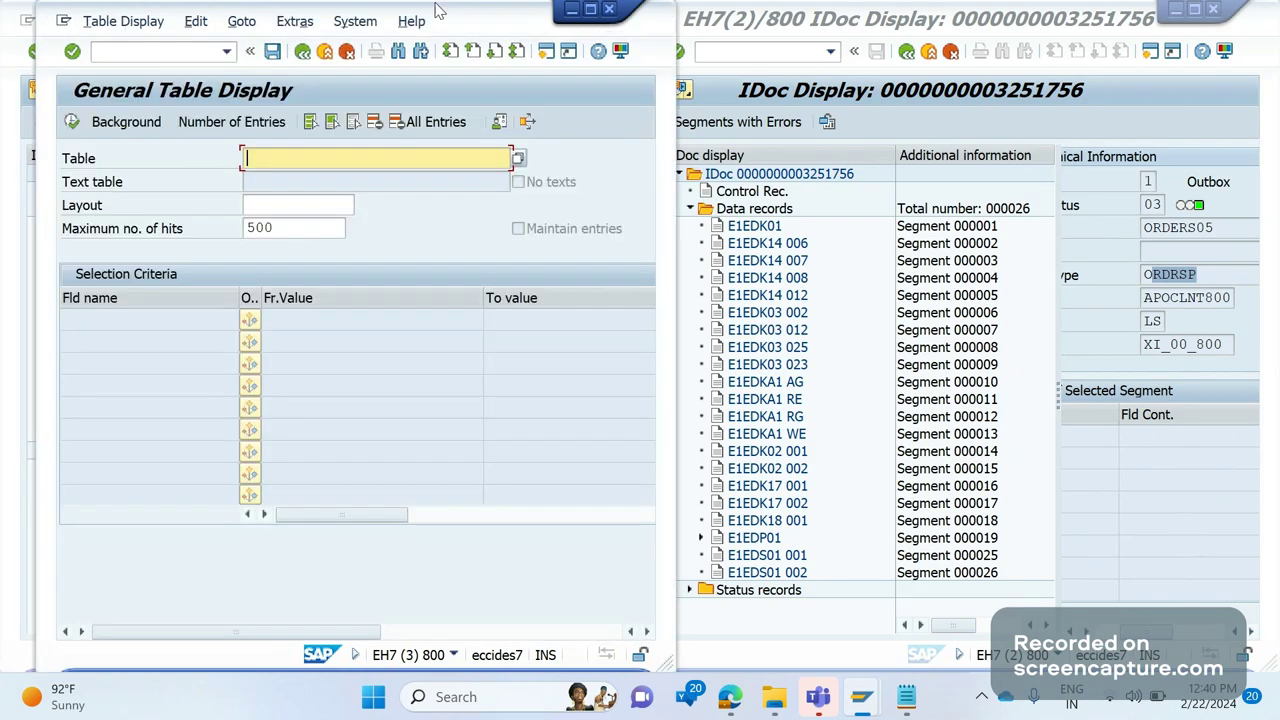
Step: Maximize the third session and switch it to the IDoc list selection
{"action": "left_click", "coordinate": [590, 10]}
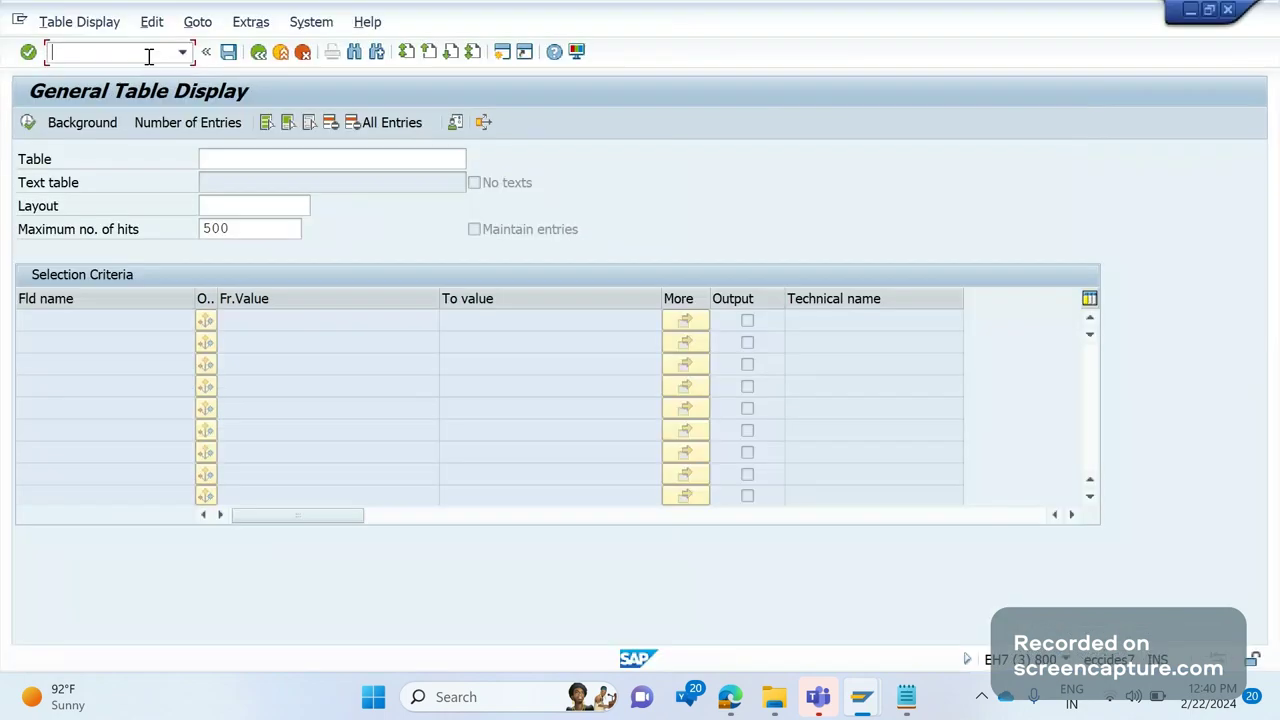
{"action": "type", "text": "/NWE0"}
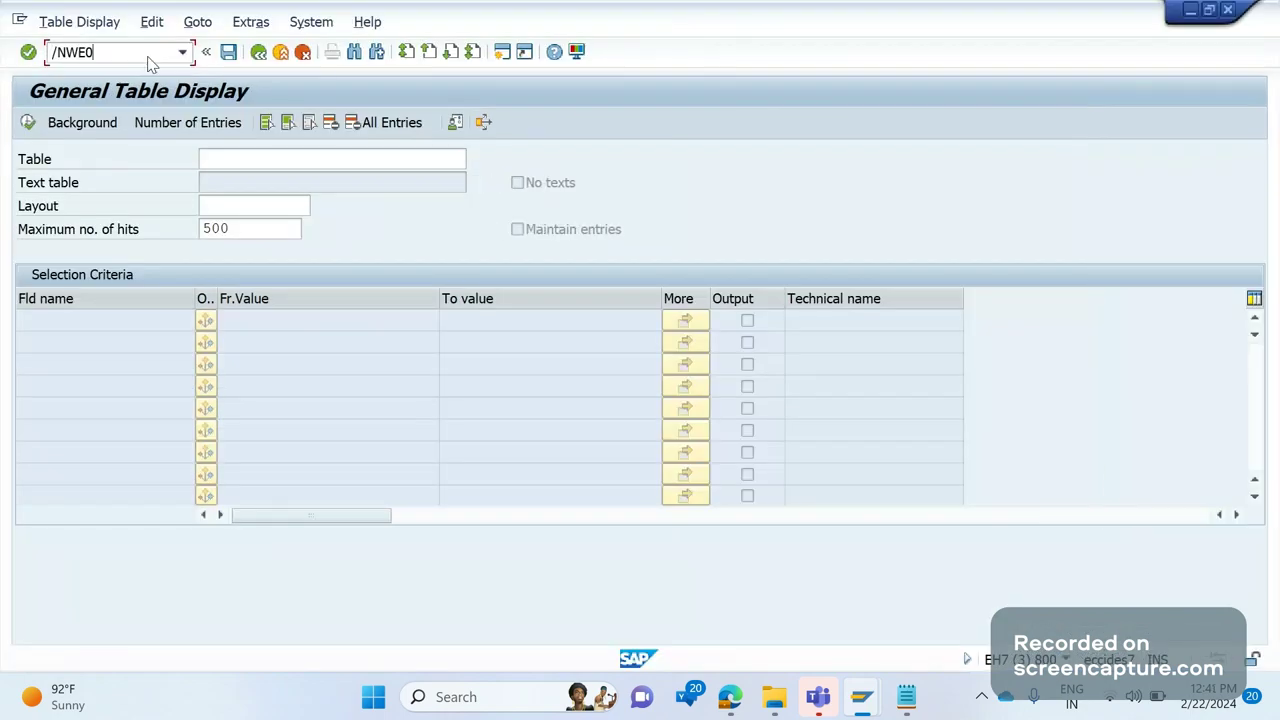
{"action": "key", "text": "Return"}
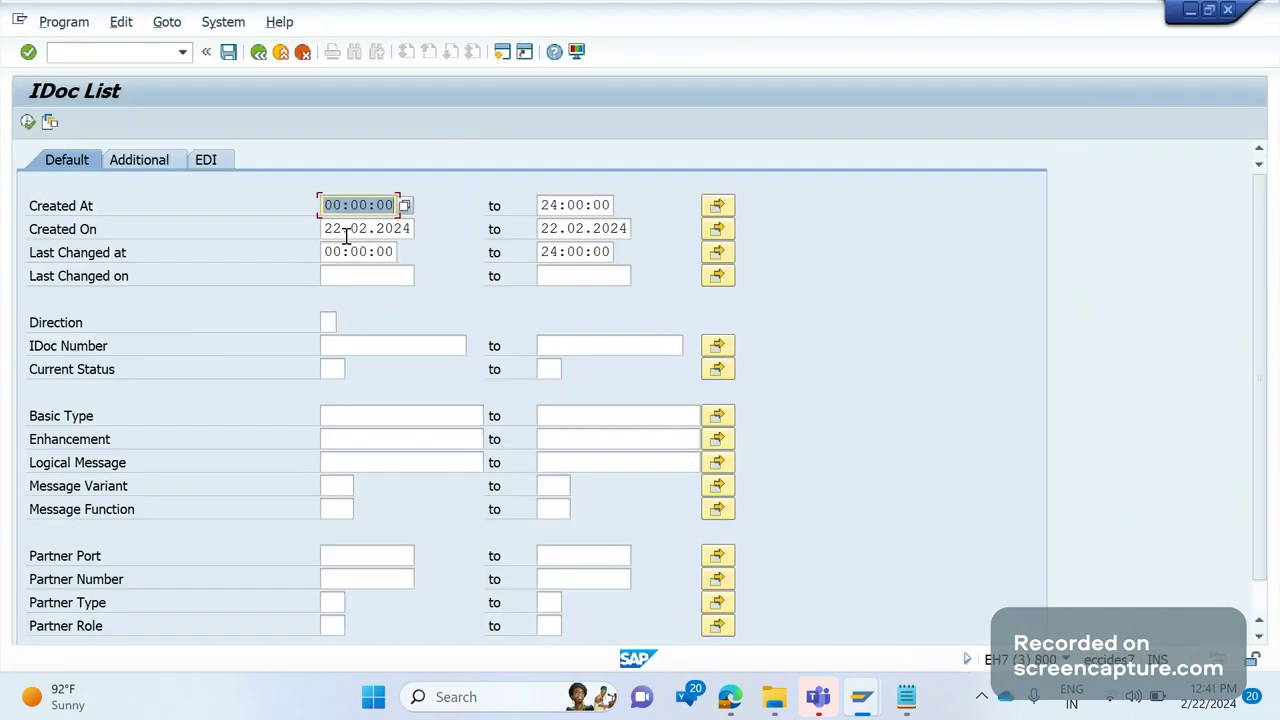
Step: Set Created On to start 01.02.2022, enter logical message INVOIC, and execute
{"action": "double_click", "coordinate": [346, 230]}
{"action": "type", "text": "02"}
{"action": "key", "text": "BackSpace"}
{"action": "type", "text": "1"}
{"action": "key", "text": "Right"}
{"action": "key", "text": "Right"}
{"action": "key", "text": "Right"}
{"action": "key", "text": "Right"}
{"action": "key", "text": "Right"}
{"action": "key", "text": "Right"}
{"action": "key", "text": "Right"}
{"action": "key", "text": "Right"}
{"action": "key", "text": "BackSpace"}
{"action": "type", "text": "2"}
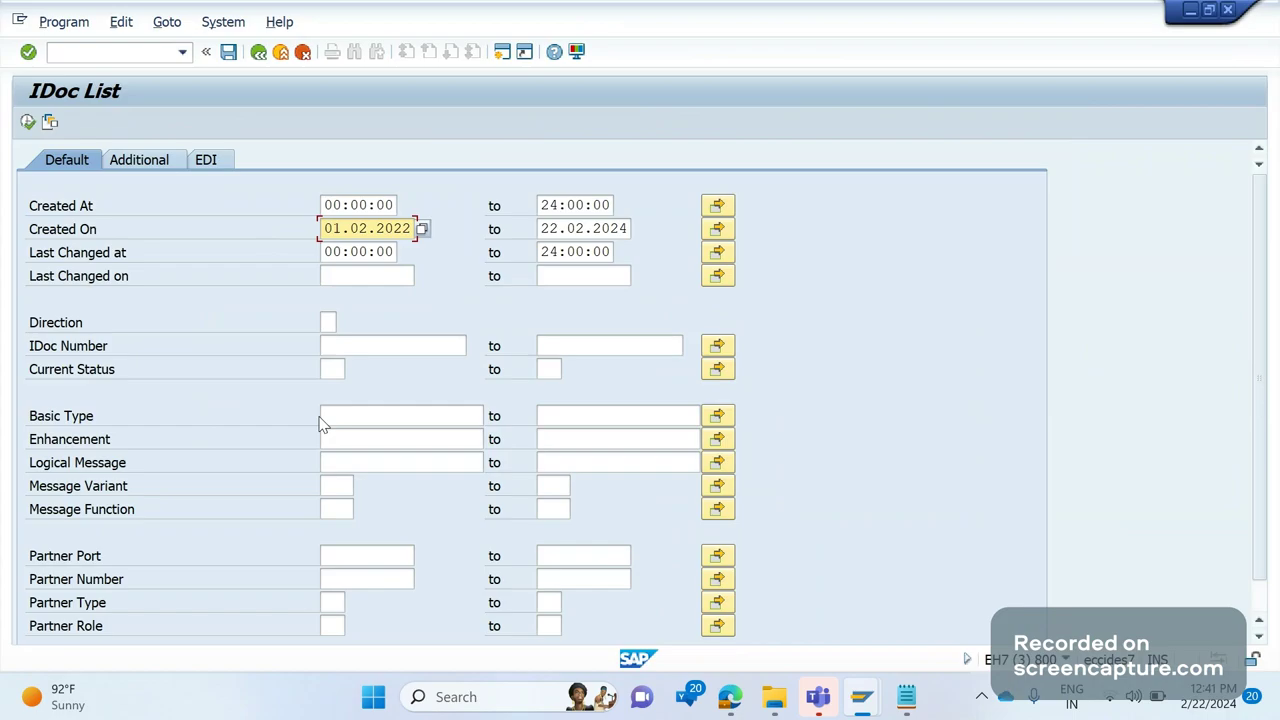
{"action": "left_click", "coordinate": [343, 470]}
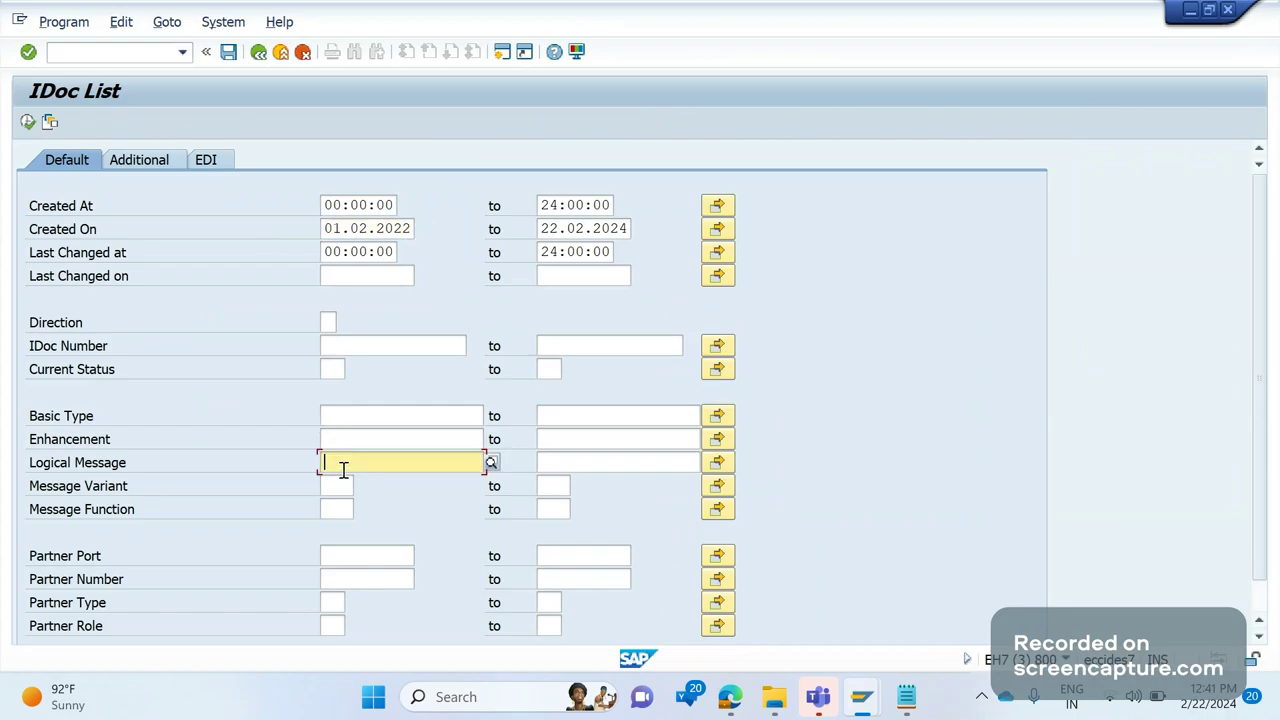
{"action": "type", "text": "INVOIC"}
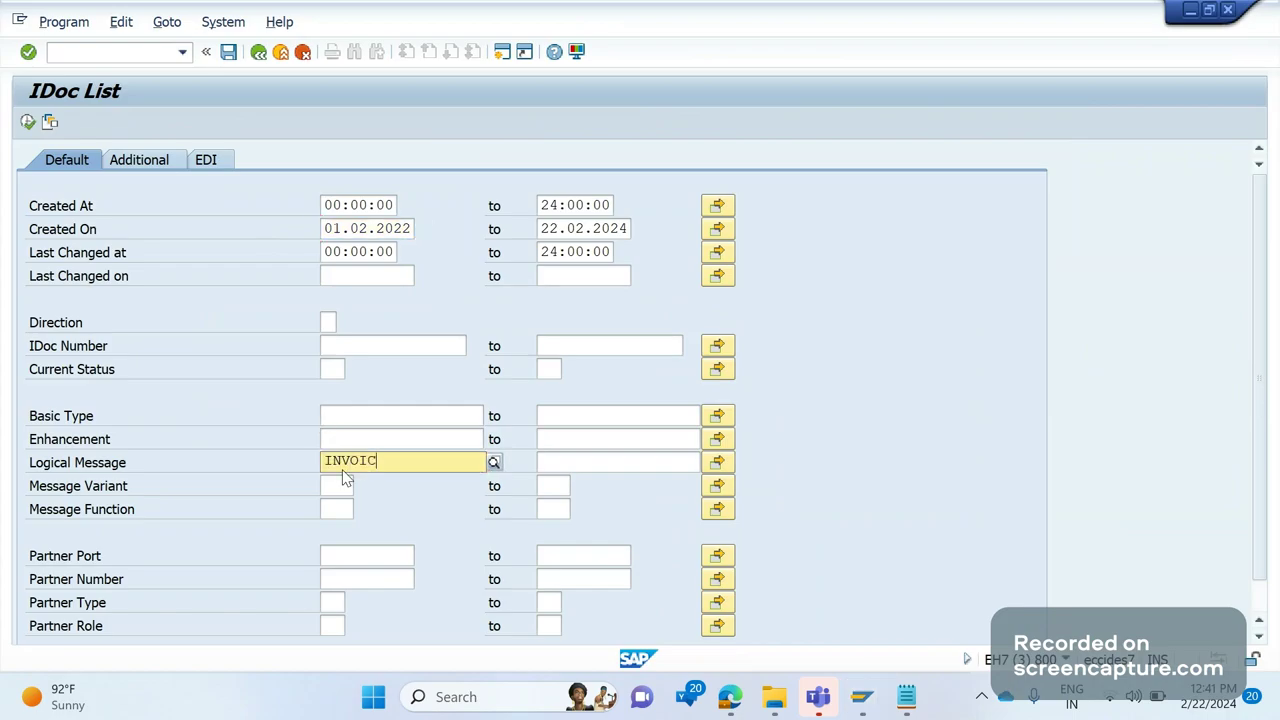
{"action": "key", "text": "Return"}
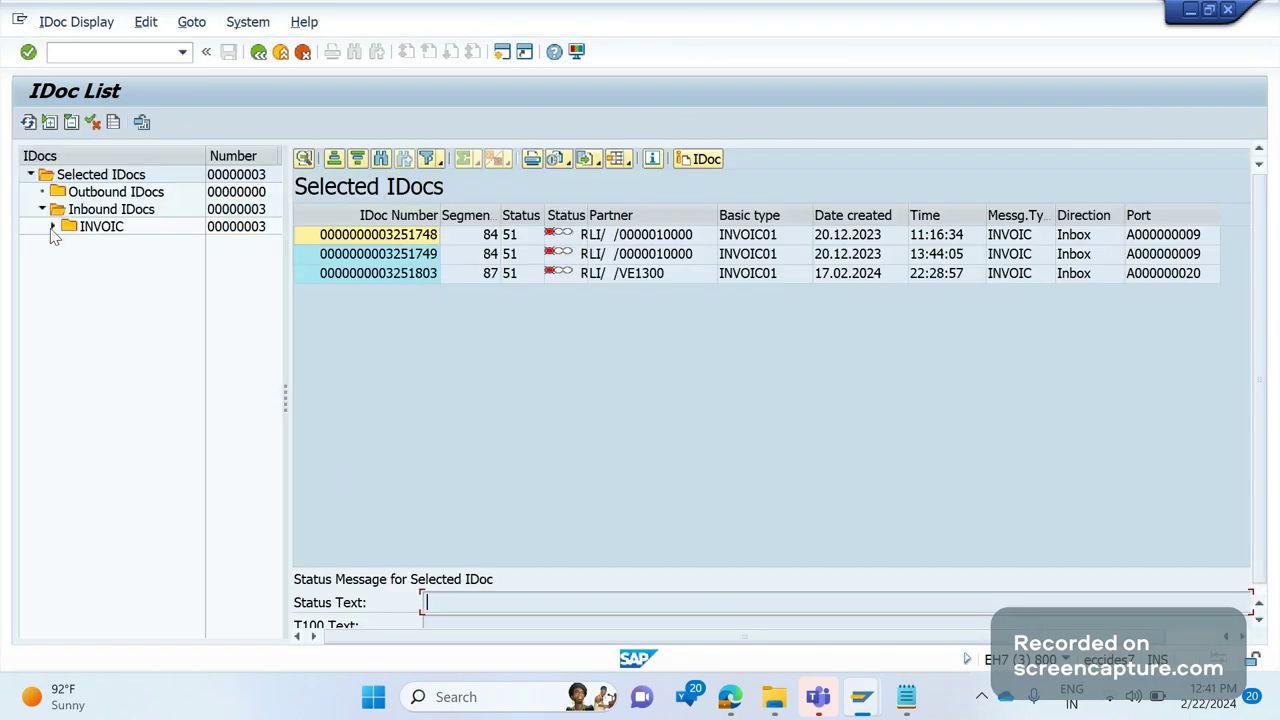
Step: Open INVOIC IDoc 3251748 and expand its 84 data records
{"action": "left_click", "coordinate": [53, 227]}
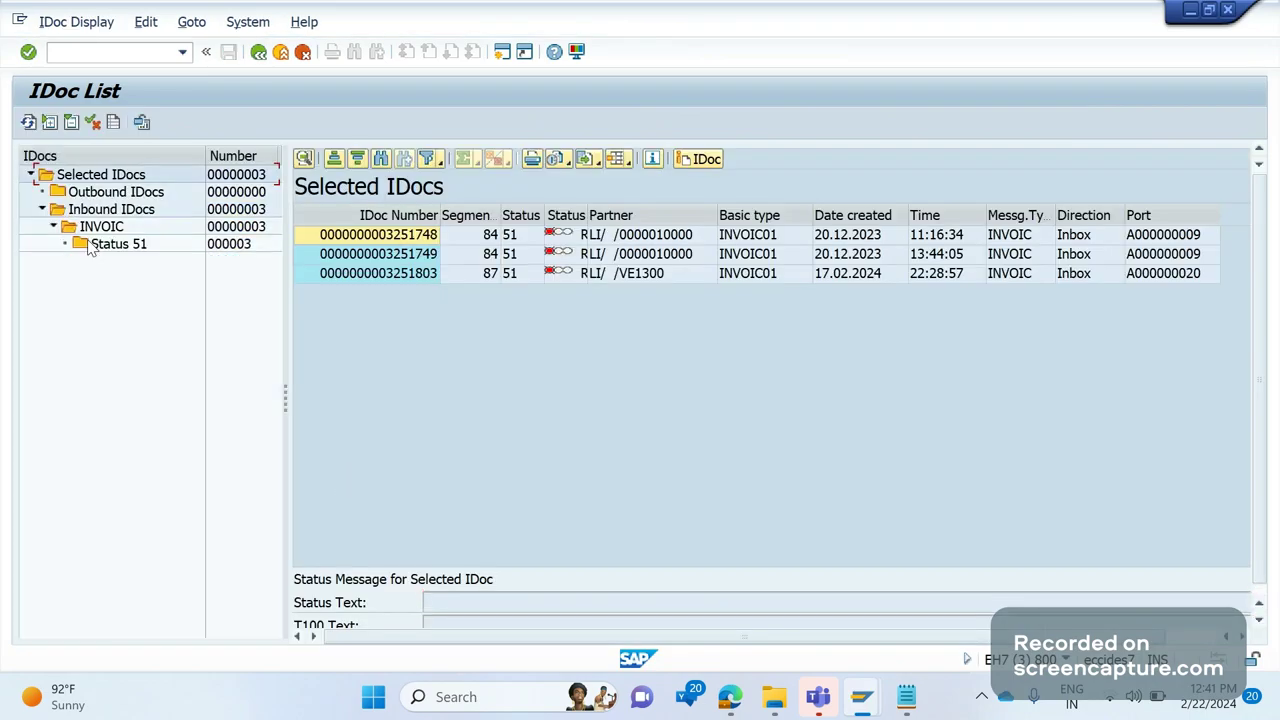
{"action": "double_click", "coordinate": [379, 244]}
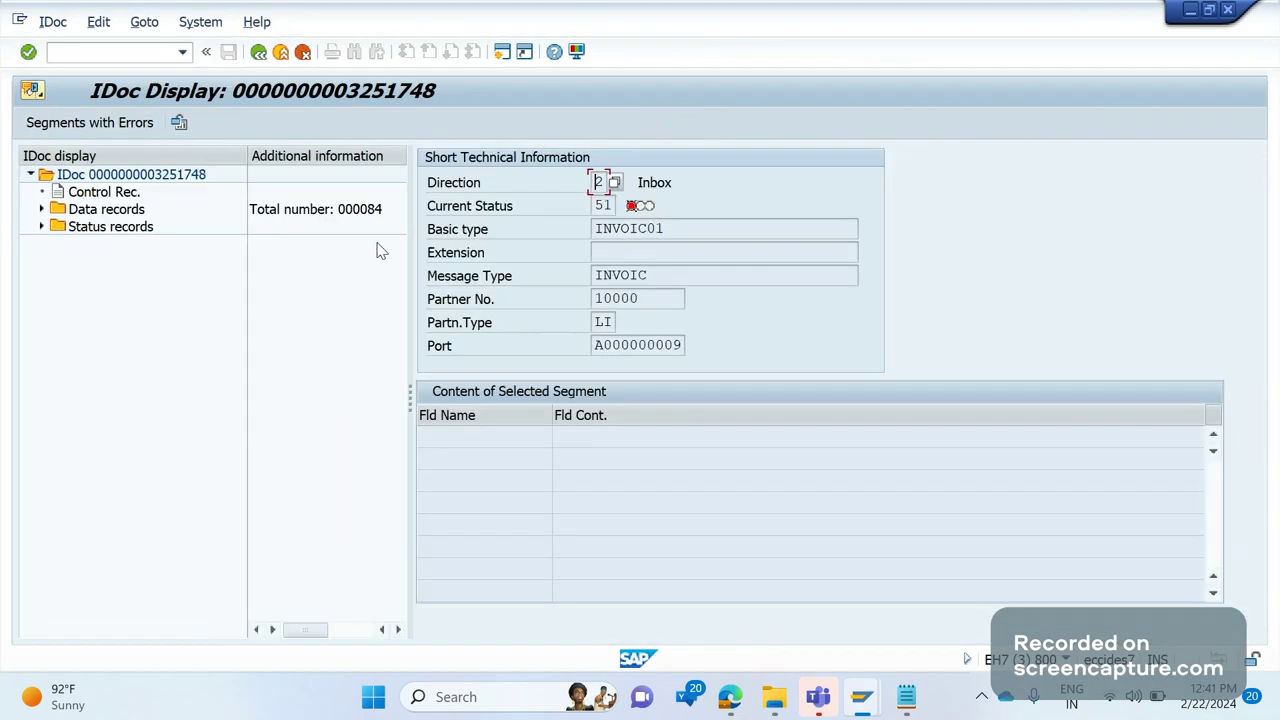
{"action": "left_click", "coordinate": [41, 209]}
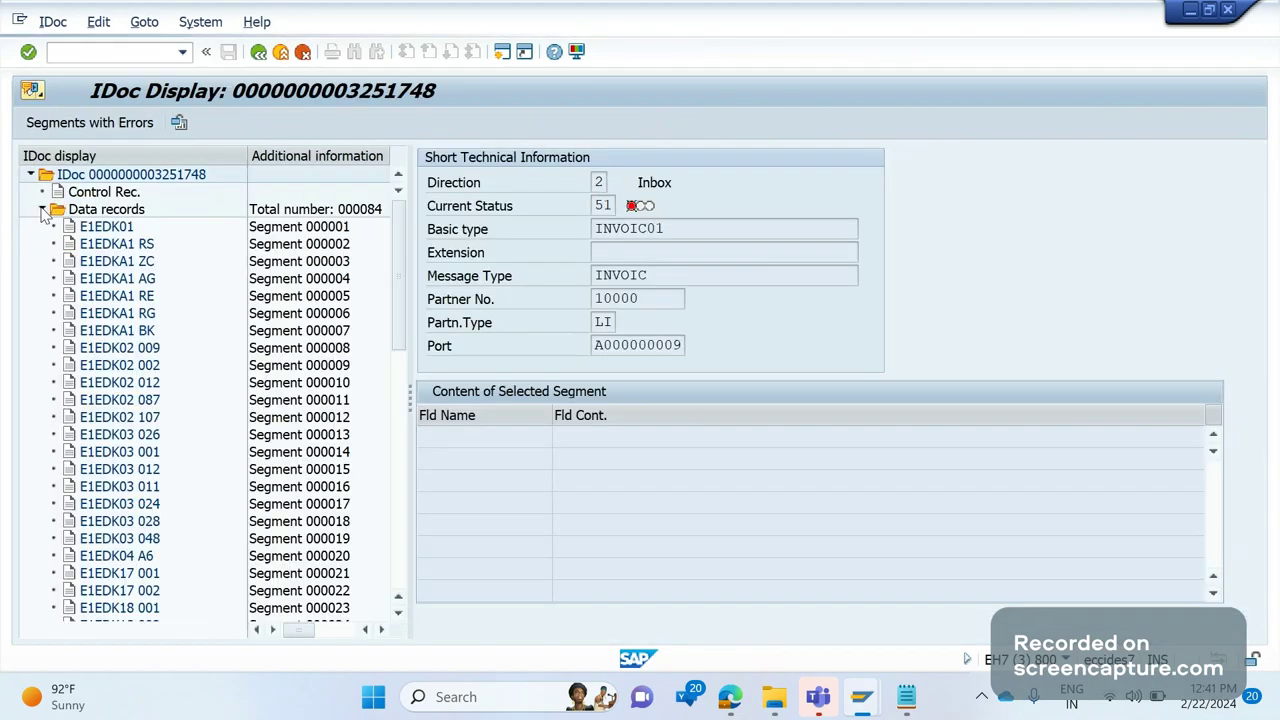
Step: Cycle through the IDoc 3251793, 3251756 and 3251748 windows, then restore the INVOIC window
{"action": "left_click", "coordinate": [866, 710]}
{"action": "left_click", "coordinate": [655, 612]}
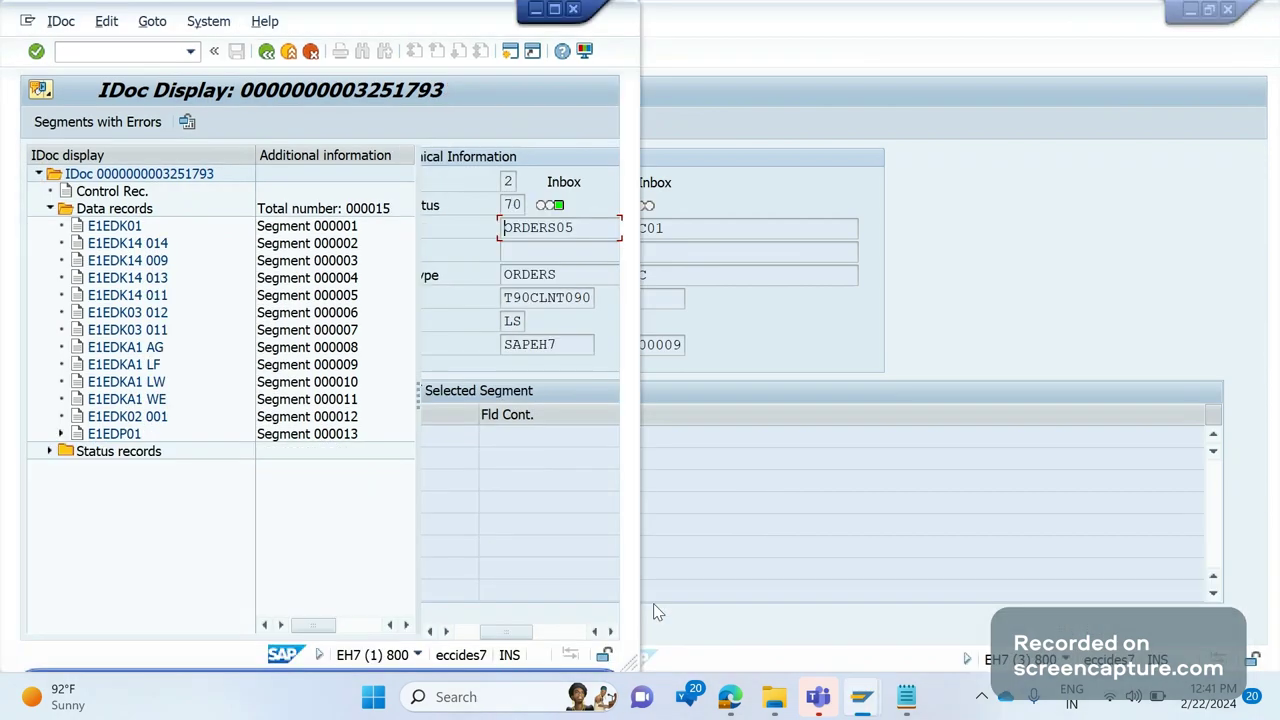
{"action": "left_click", "coordinate": [866, 708]}
{"action": "left_click", "coordinate": [798, 605]}
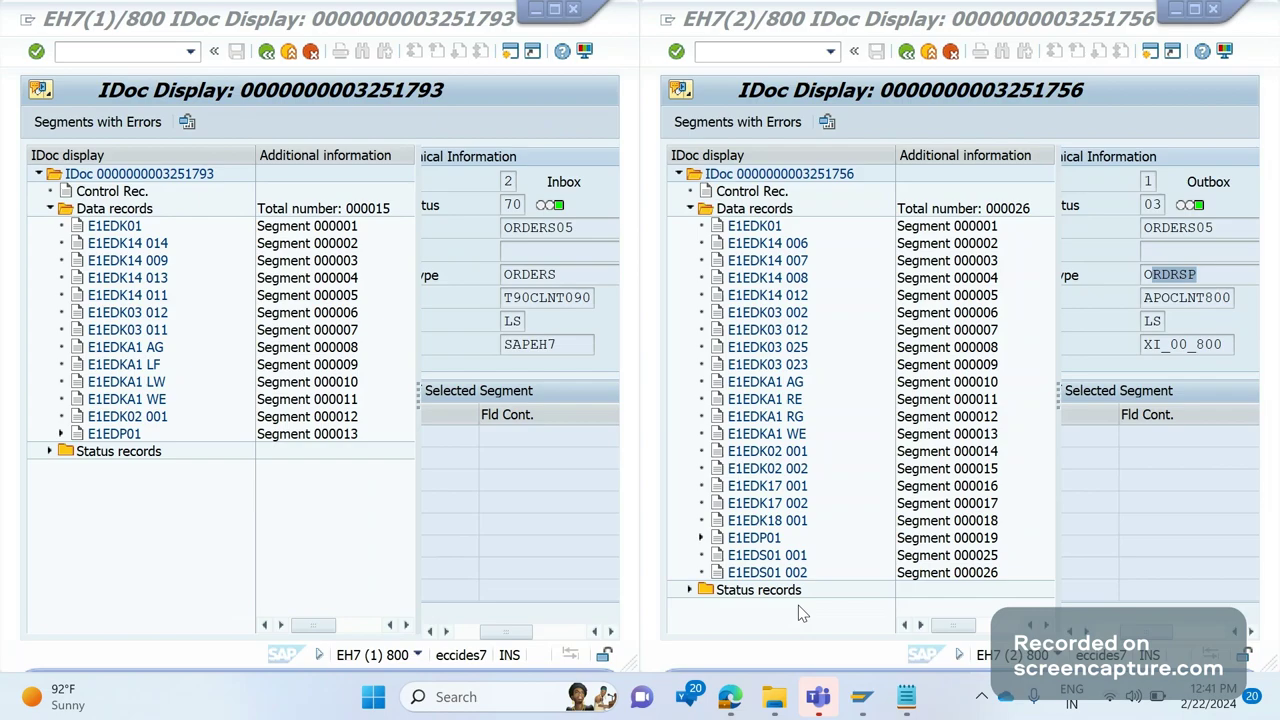
{"action": "left_click", "coordinate": [868, 700]}
{"action": "left_click", "coordinate": [1150, 600]}
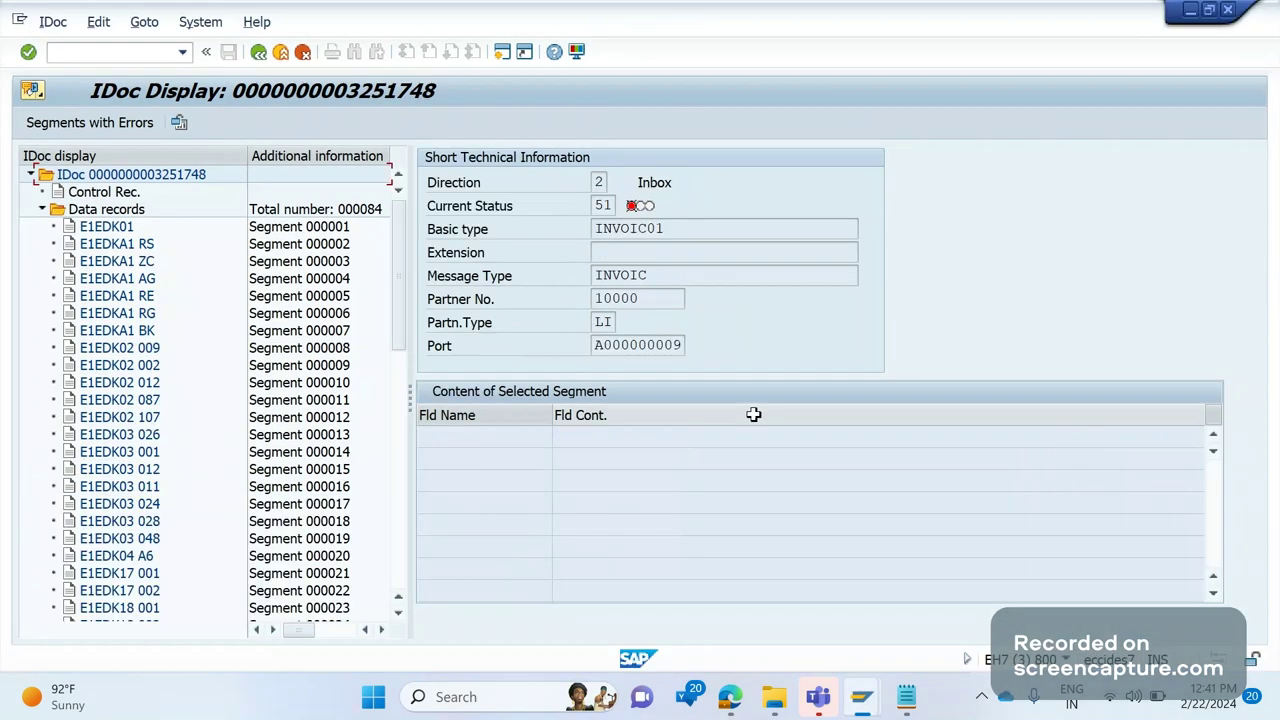
{"action": "left_click", "coordinate": [1209, 9]}
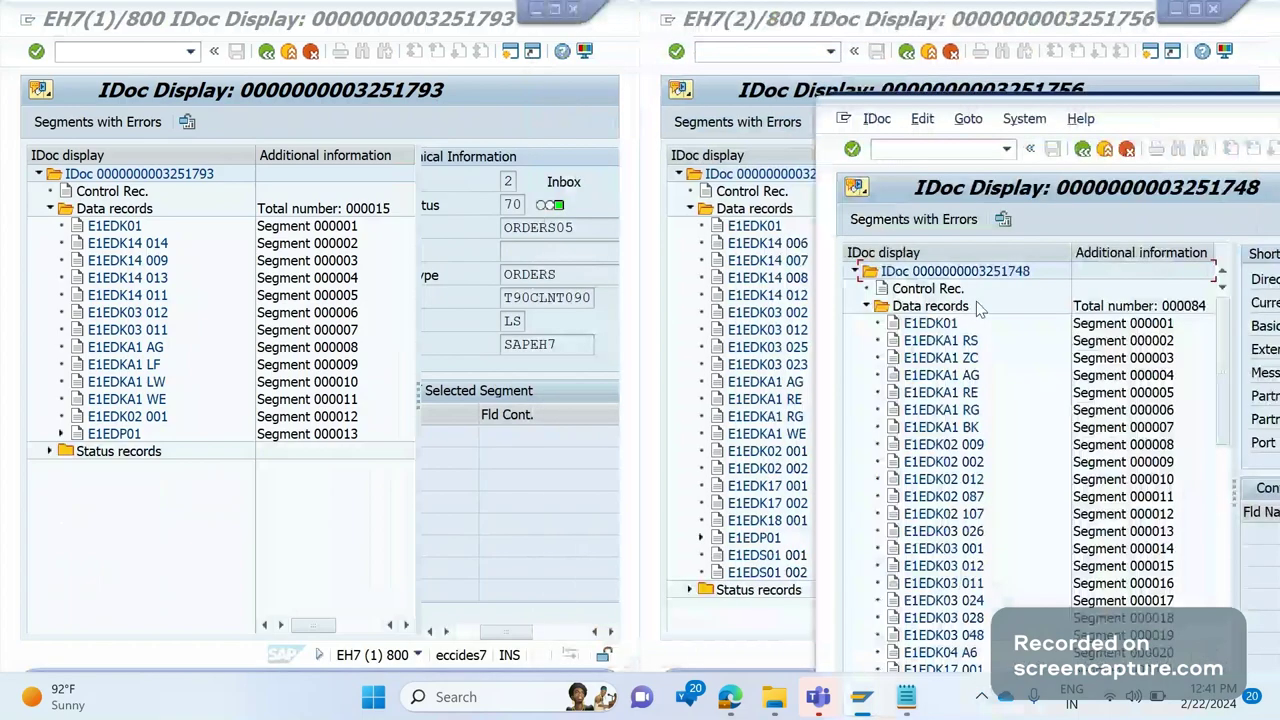
Step: Dock the INVOIC IDoc window on the right half and scroll through its segment tree
{"action": "left_click_drag", "start_coordinate": [1136, 119], "coordinate": [1262, 170]}
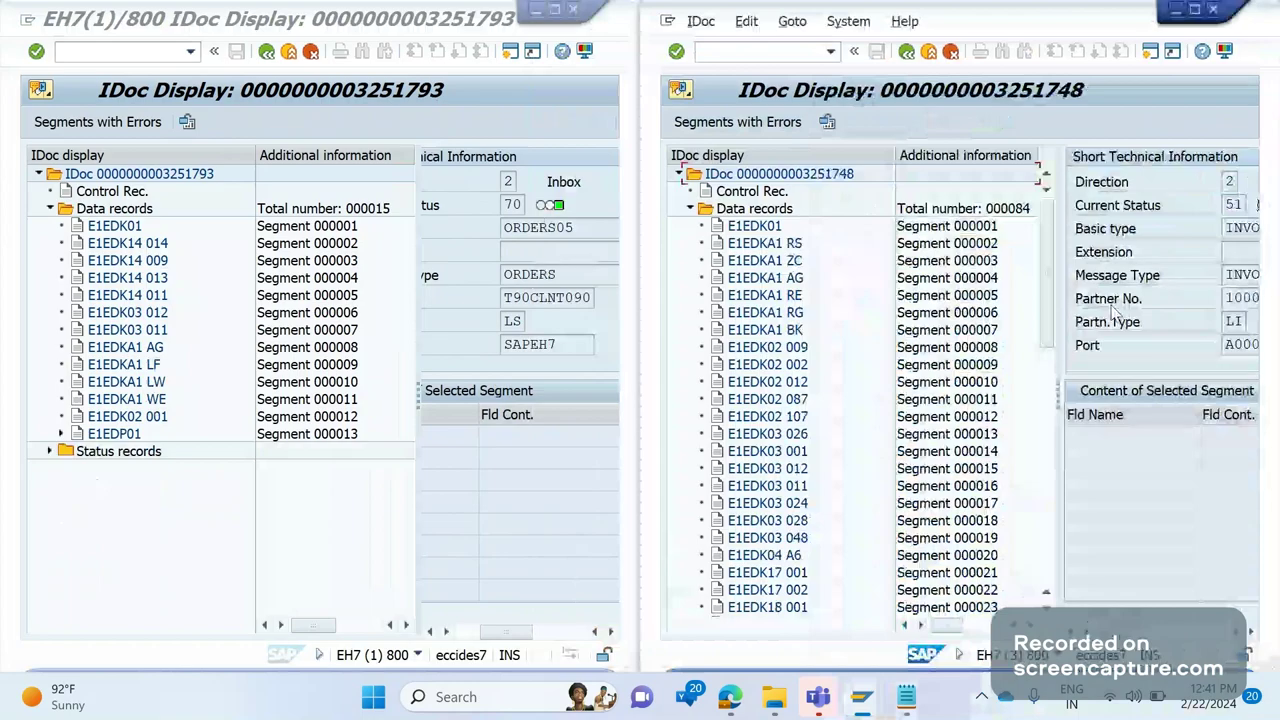
{"action": "left_click_drag", "start_coordinate": [1047, 275], "coordinate": [1043, 430]}
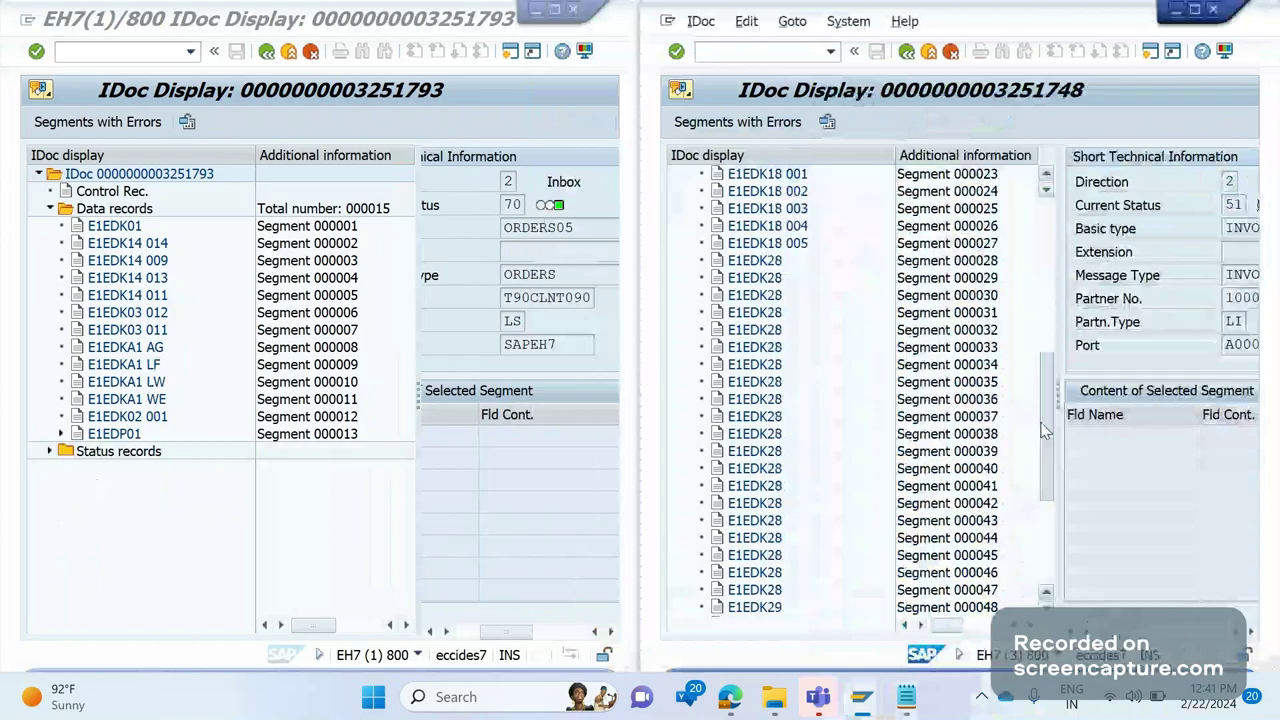
{"action": "scroll", "coordinate": [775, 540], "scroll_direction": "down", "scroll_amount": 5}
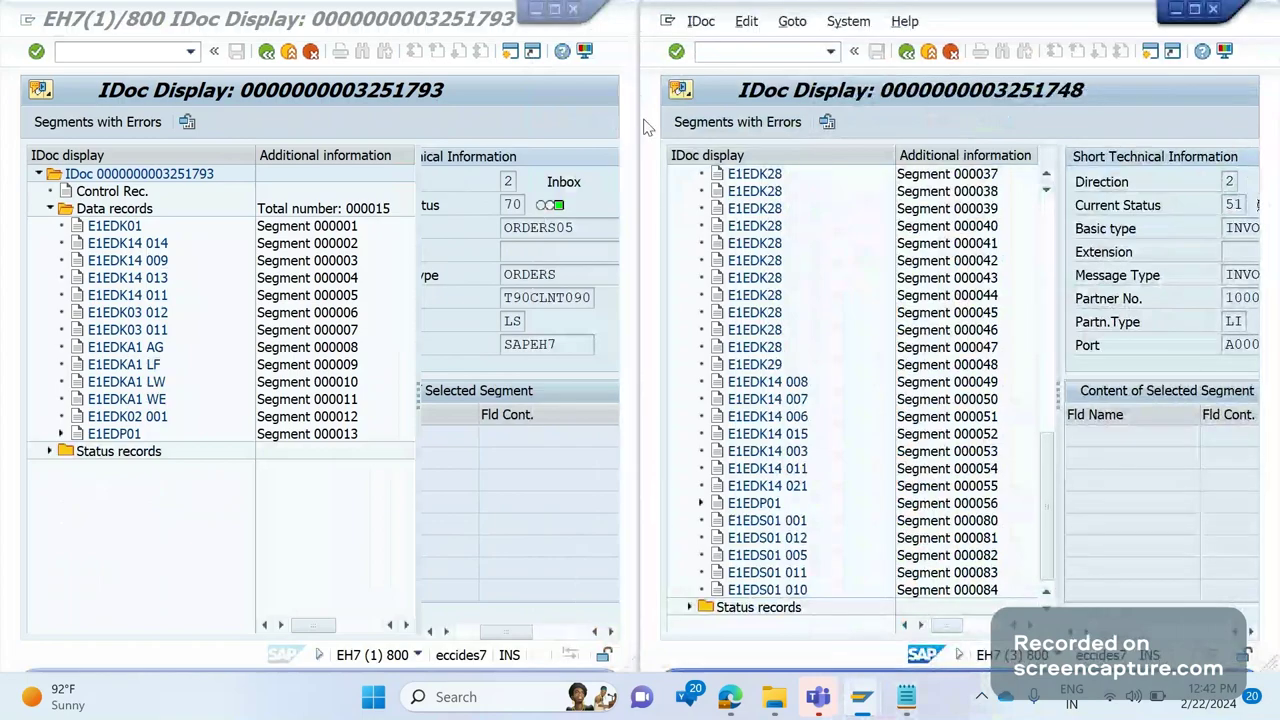
Step: Maximize IDoc 3251793, then bring IDoc 3251756 up full screen and enter /NWE30
{"action": "left_click", "coordinate": [554, 11]}
{"action": "mouse_move", "coordinate": [860, 697]}
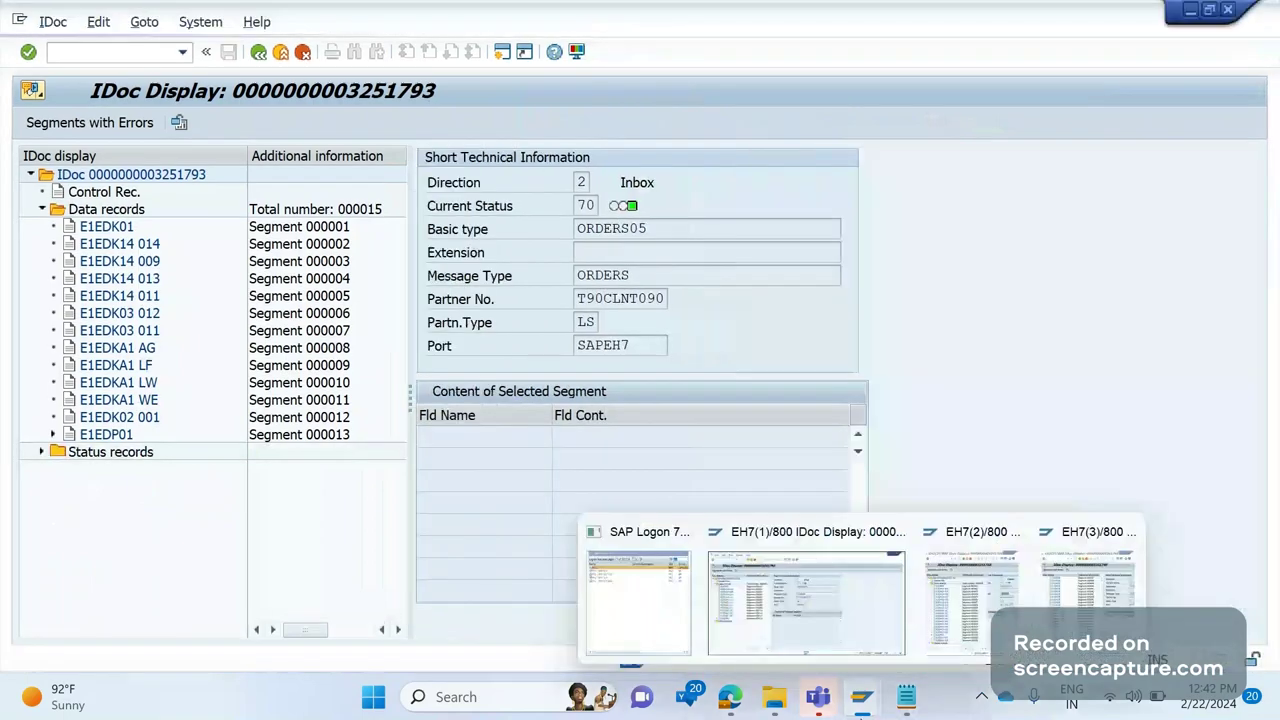
{"action": "left_click", "coordinate": [950, 621]}
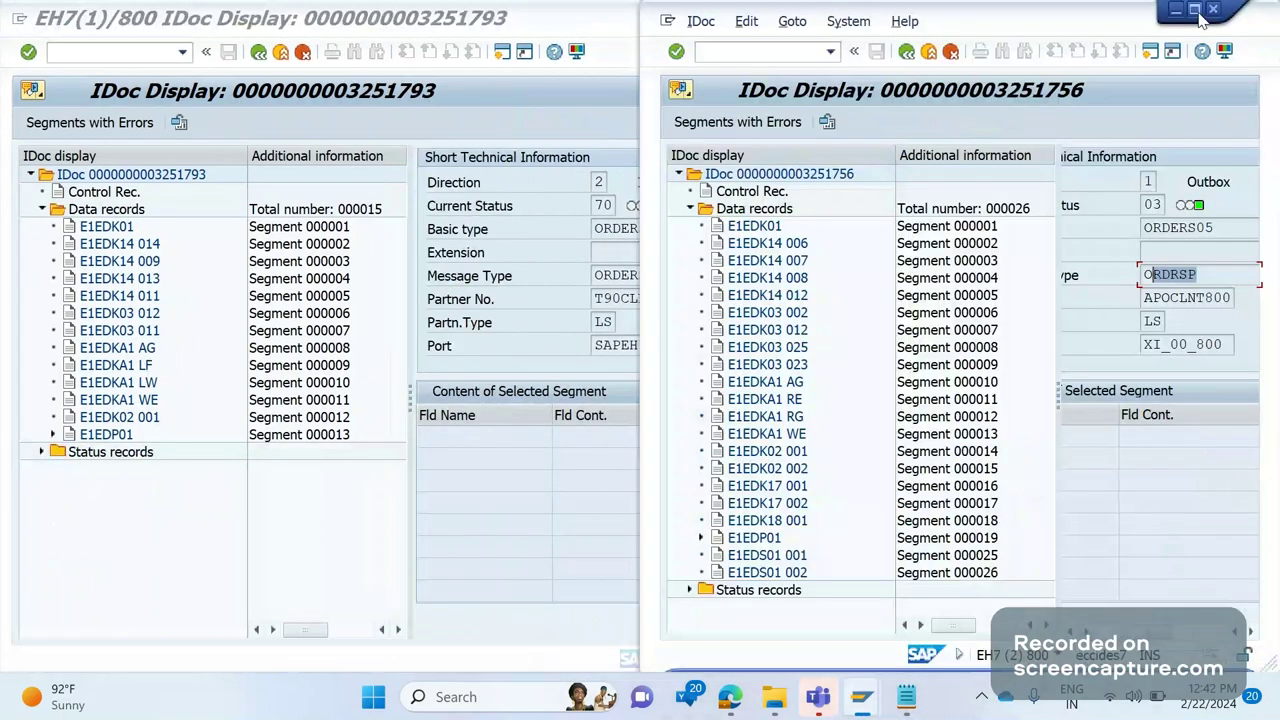
{"action": "left_click", "coordinate": [1196, 11]}
{"action": "left_click", "coordinate": [148, 124]}
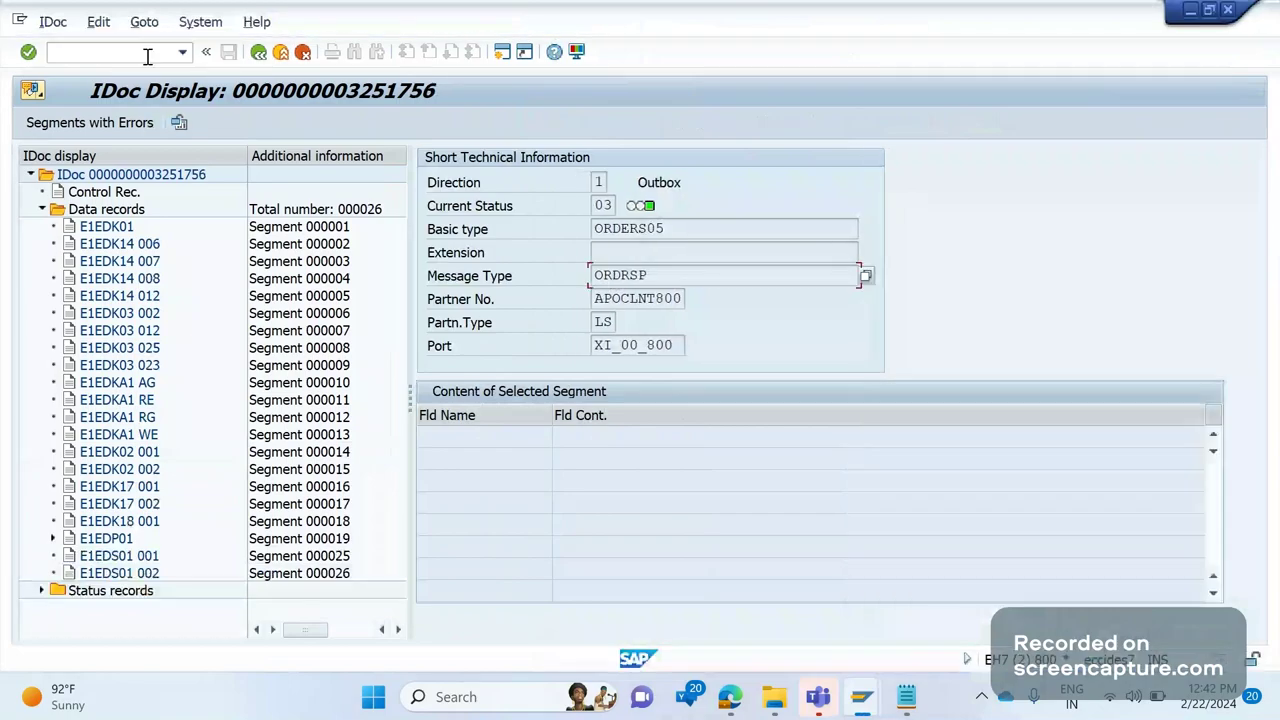
{"action": "left_click", "coordinate": [147, 56]}
{"action": "type", "text": "/NWE30"}
Step: In WE30, display basic type ORDERS05's segment structure from E1EDK01 through E1EDS01
{"action": "key", "text": "Return"}
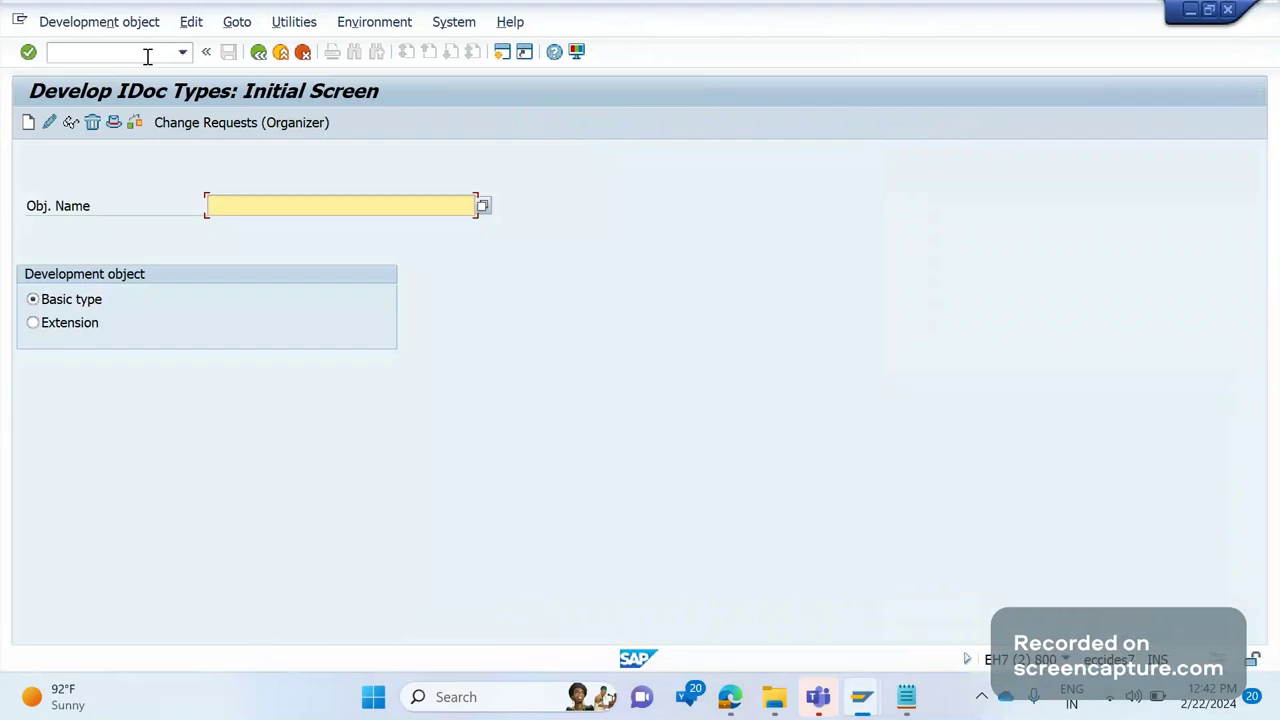
{"action": "type", "text": "o"}
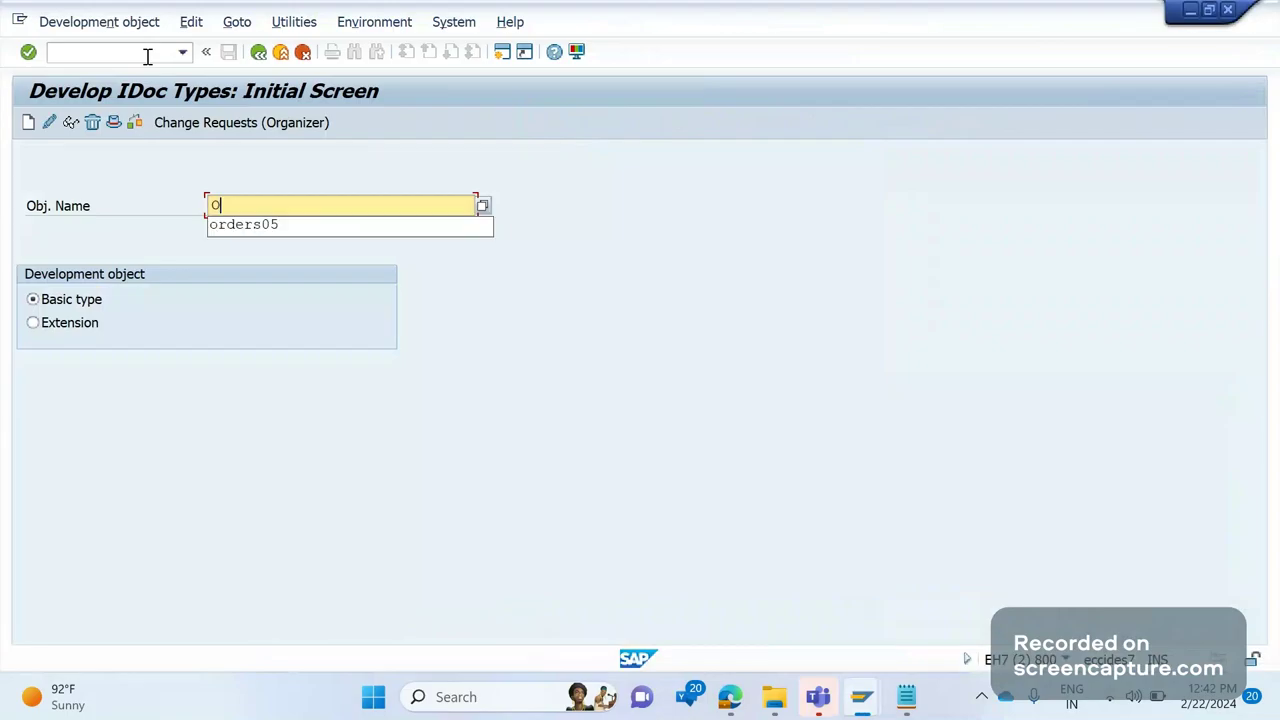
{"action": "key", "text": "Down"}
{"action": "key", "text": "Return"}
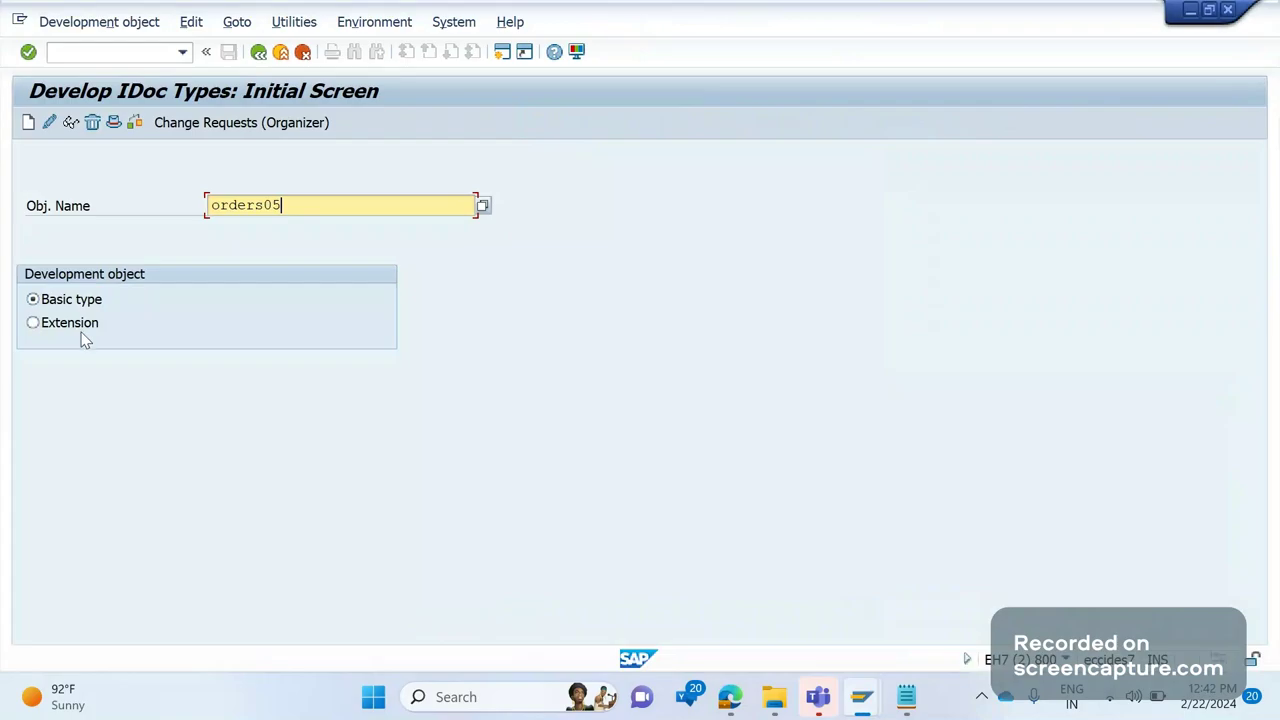
{"action": "left_click", "coordinate": [70, 124]}
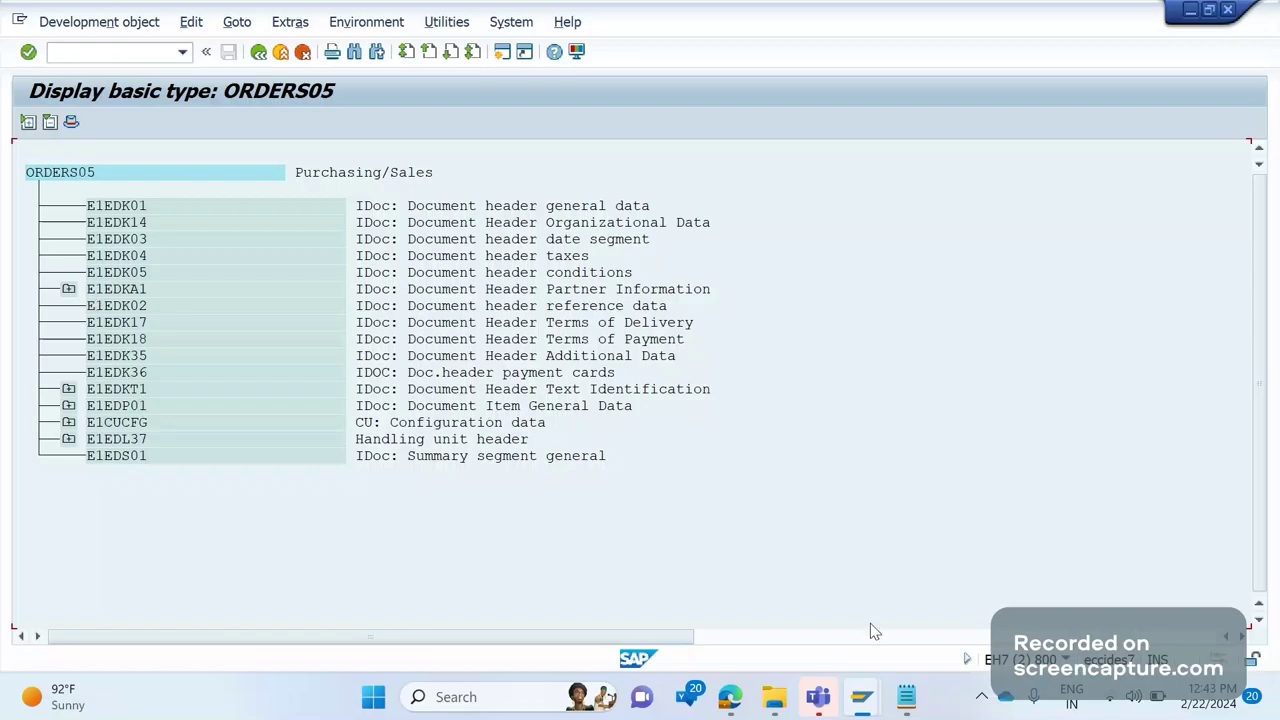
{"action": "left_click", "coordinate": [861, 697]}
Step: Show E1EDK01's fields in IDoc 3251793, then display structure E1EDK01 (32 components) in SE11
{"action": "left_click", "coordinate": [744, 591]}
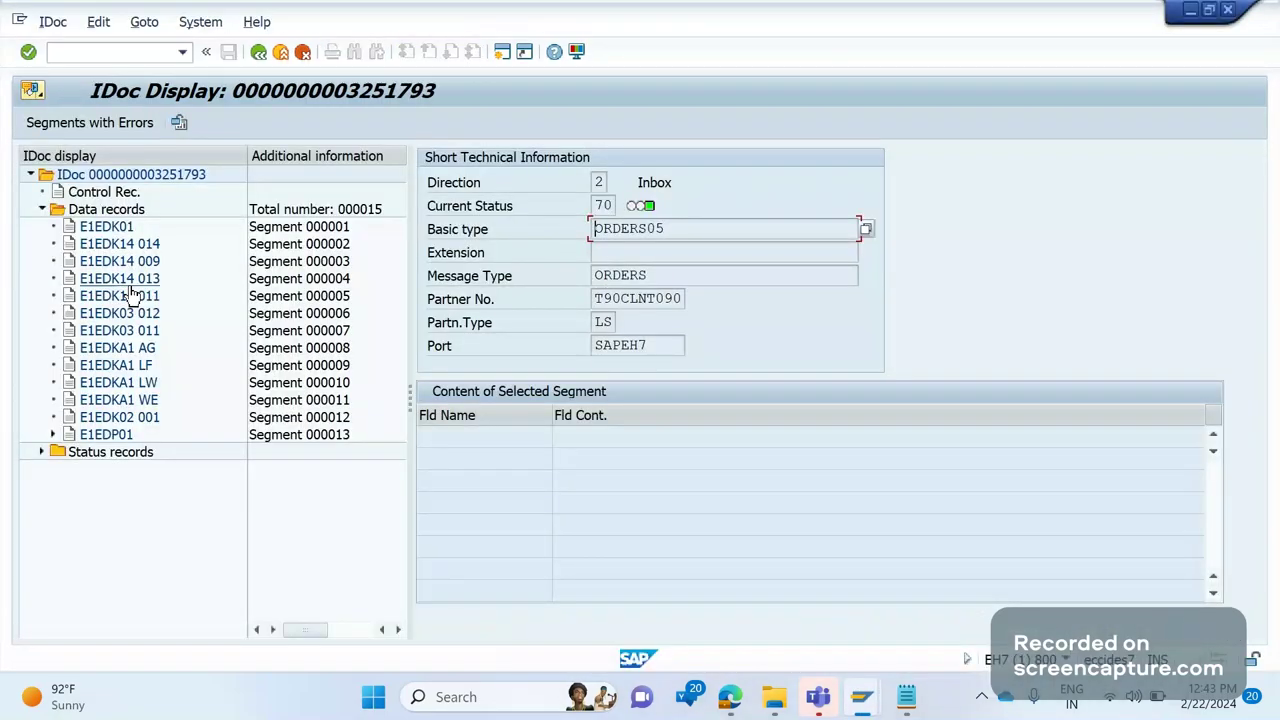
{"action": "left_click", "coordinate": [104, 227]}
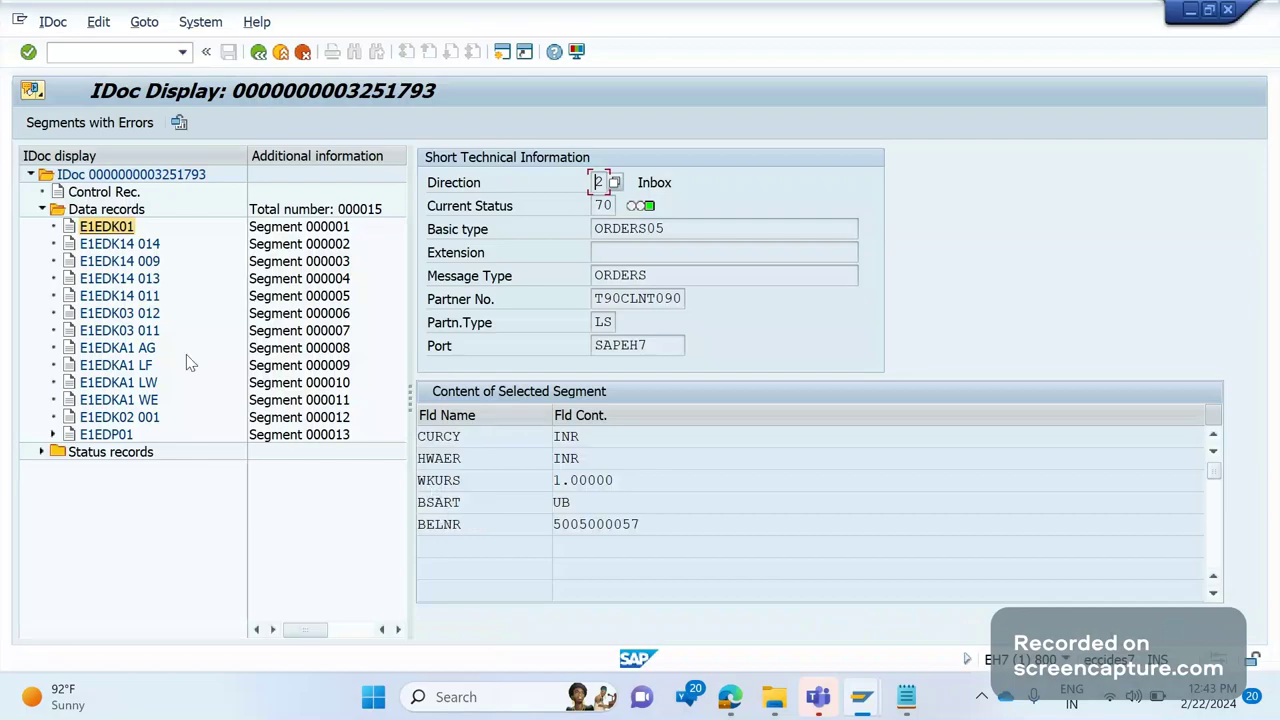
{"action": "left_click", "coordinate": [101, 57]}
{"action": "type", "text": "/OSE11"}
{"action": "key", "text": "Return"}
{"action": "type", "text": "EQ"}
{"action": "key", "text": "BackSpace"}
{"action": "type", "text": "1"}
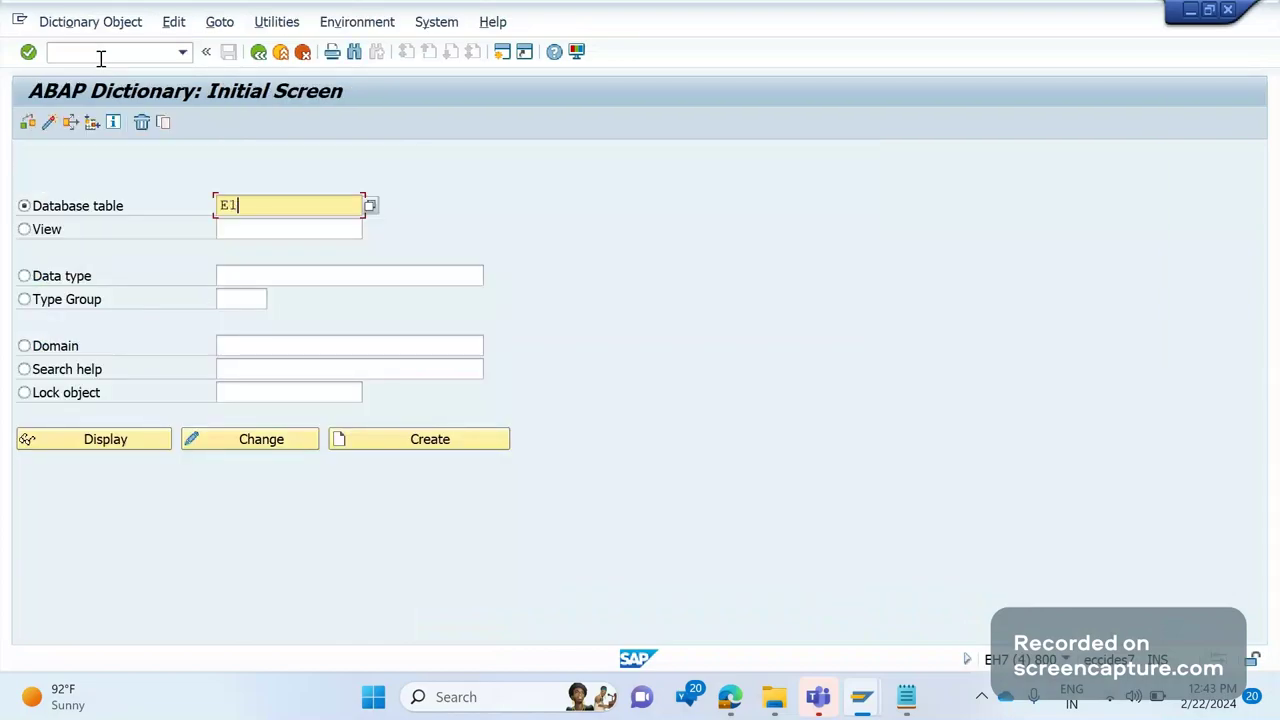
{"action": "type", "text": "EDK01"}
{"action": "left_click", "coordinate": [133, 441]}
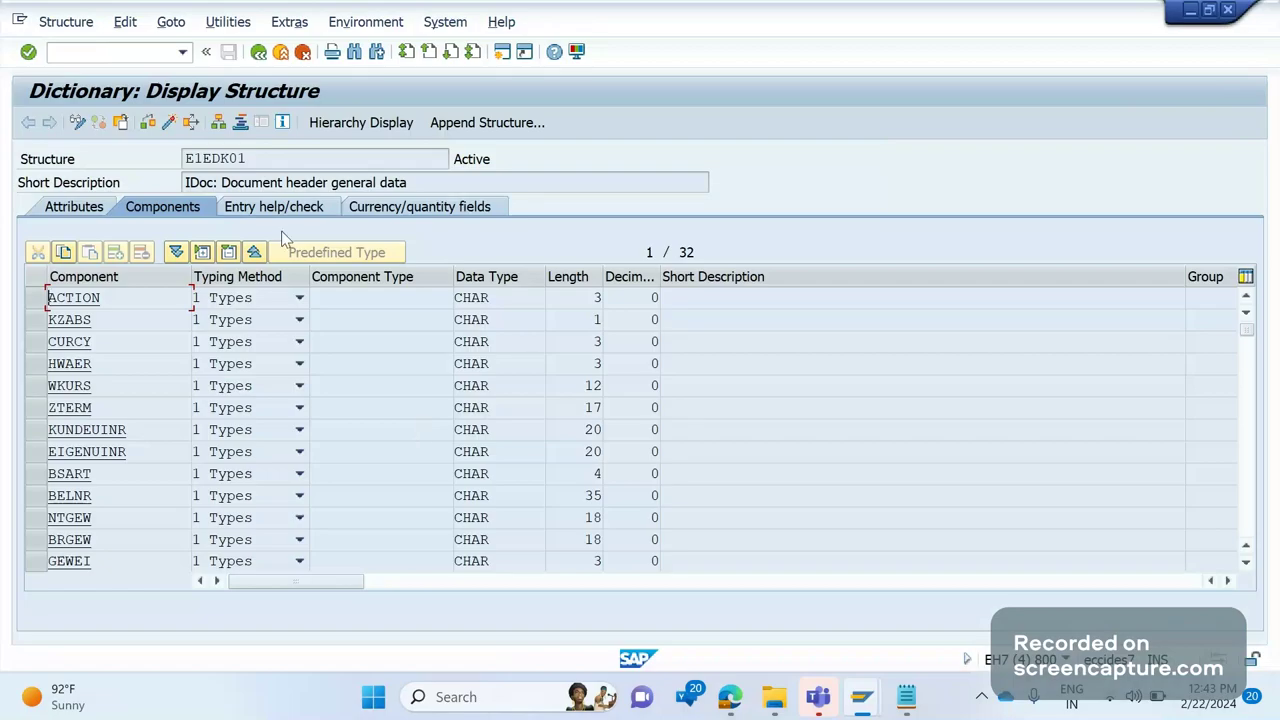
{"action": "key", "text": "F3"}
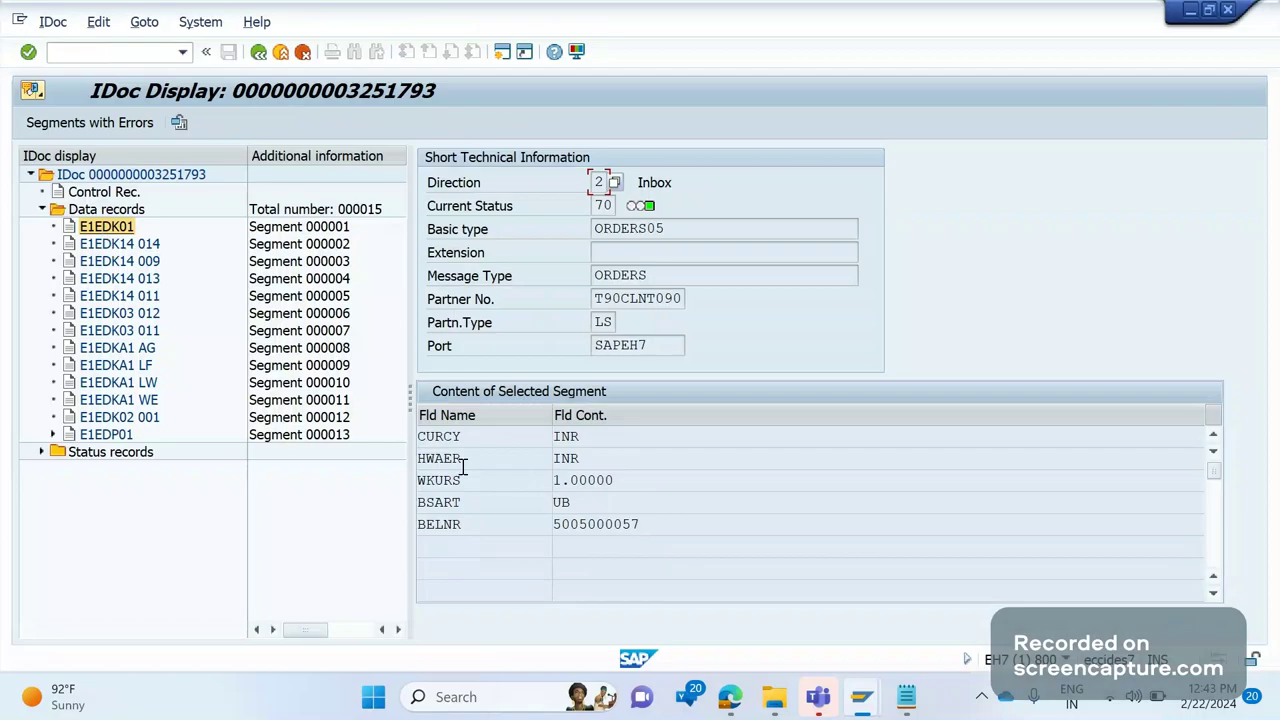
Step: Review E1EDK01's field values HWAER, WKURS and BSART in IDoc 3251793
{"action": "left_click", "coordinate": [462, 524]}
{"action": "double_click", "coordinate": [466, 460]}
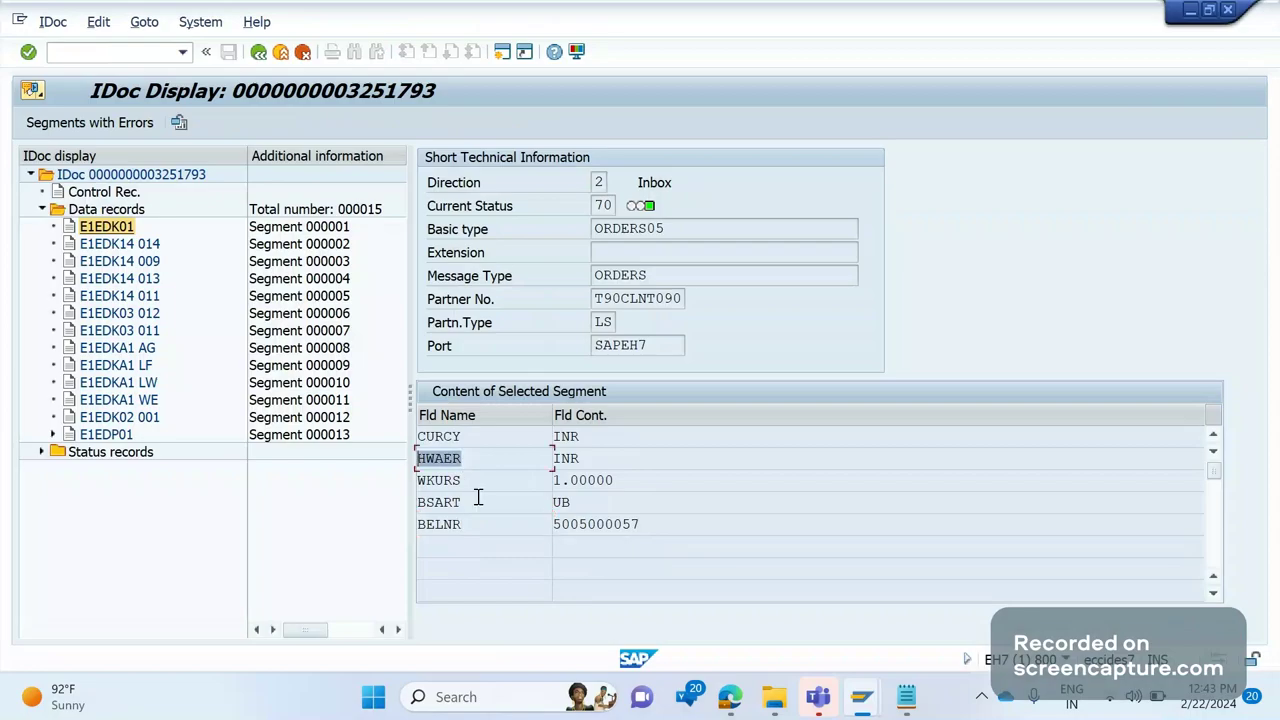
{"action": "left_click", "coordinate": [477, 495]}
{"action": "key", "text": "shift+Left"}
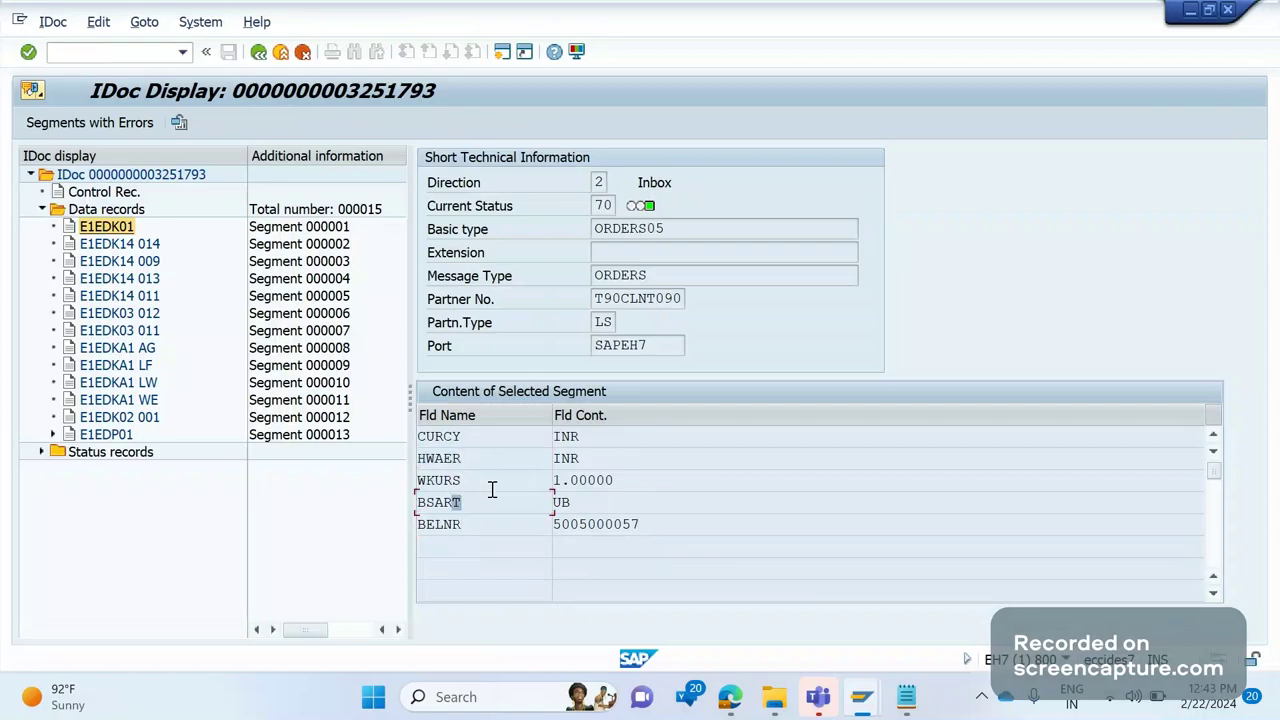
{"action": "double_click", "coordinate": [492, 487]}
{"action": "key", "text": "Down"}
{"action": "key", "text": "Down"}
Step: Open the E1EDK01 dictionary structure, check its 32 components, and return to the IDoc
{"action": "double_click", "coordinate": [474, 521]}
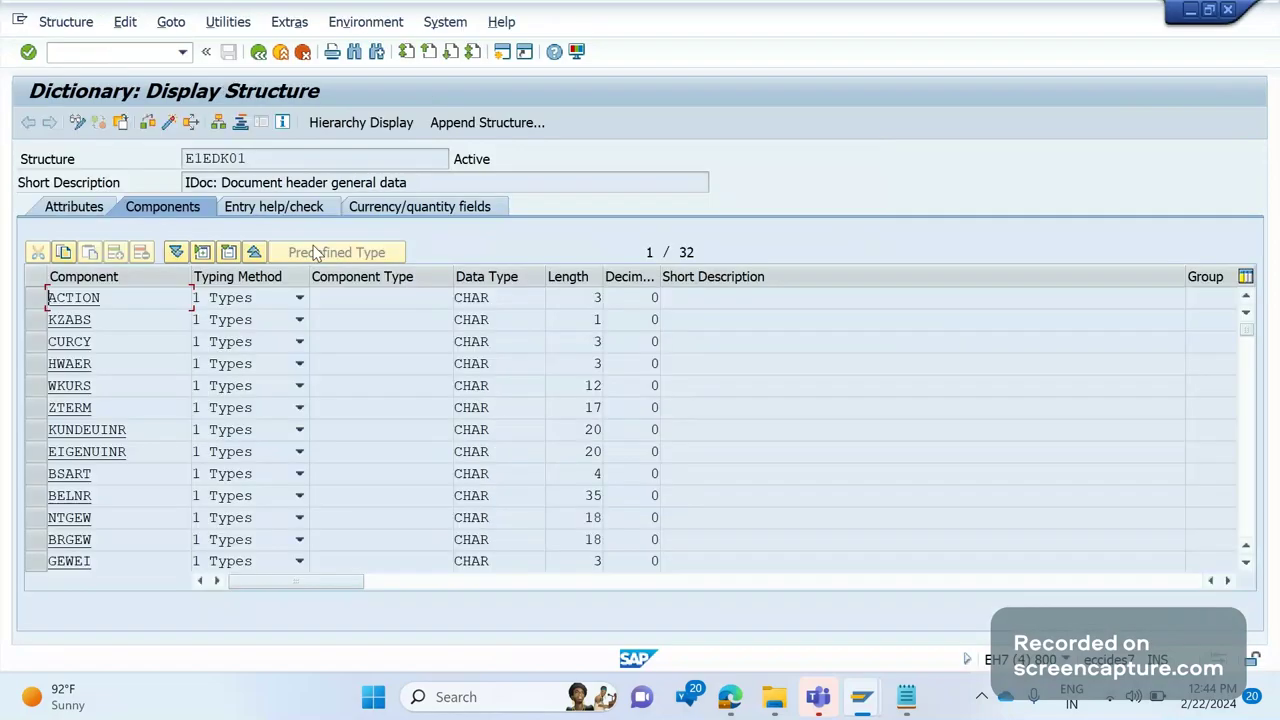
{"action": "double_click", "coordinate": [214, 158]}
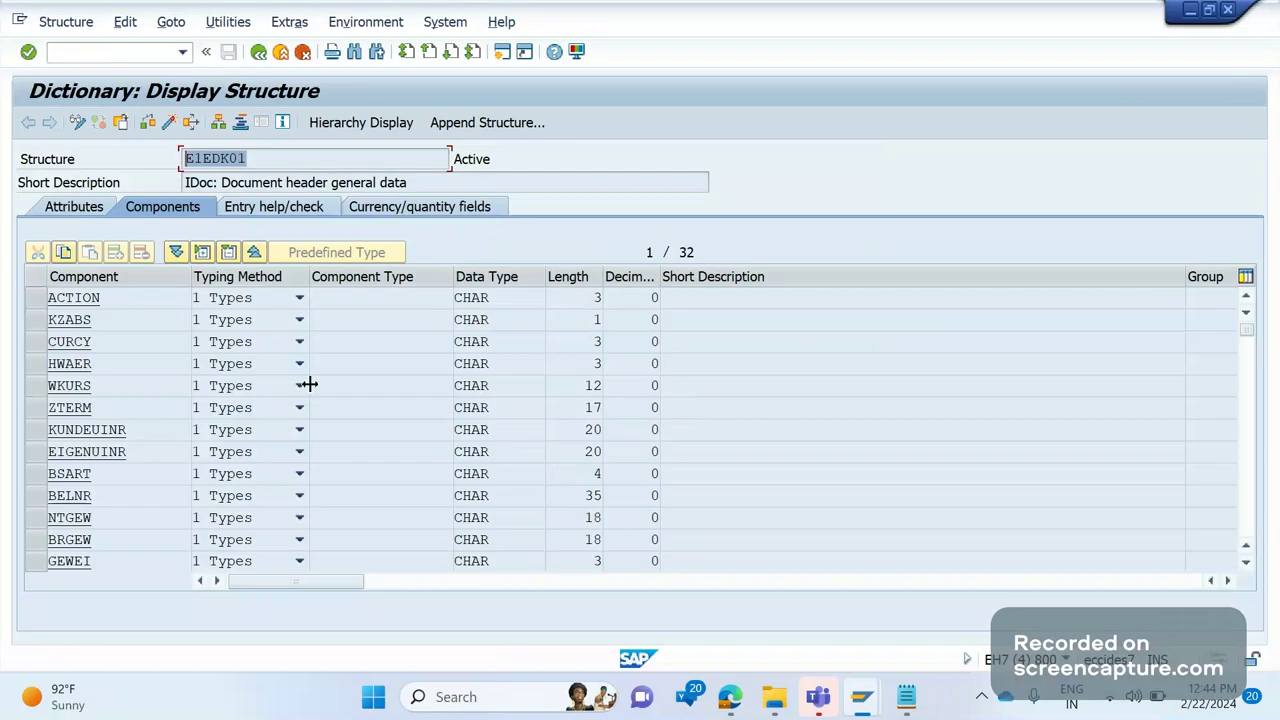
{"action": "left_click", "coordinate": [703, 251]}
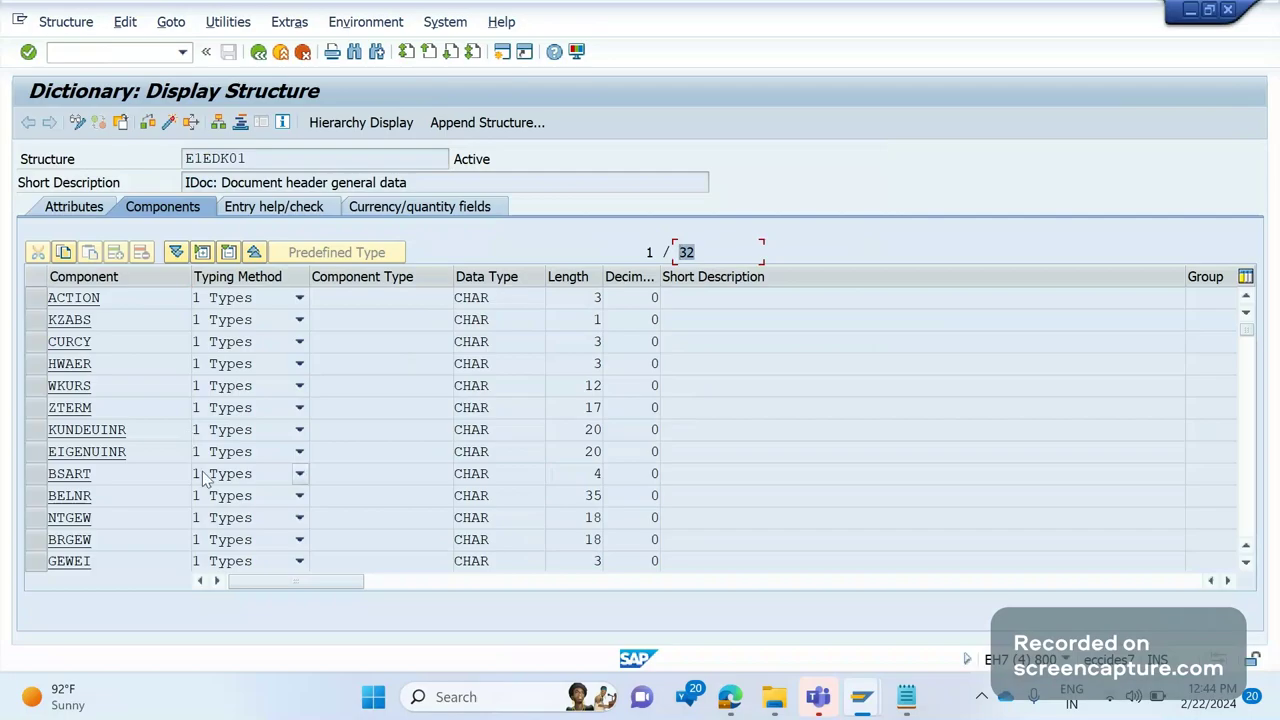
{"action": "key", "text": "F3"}
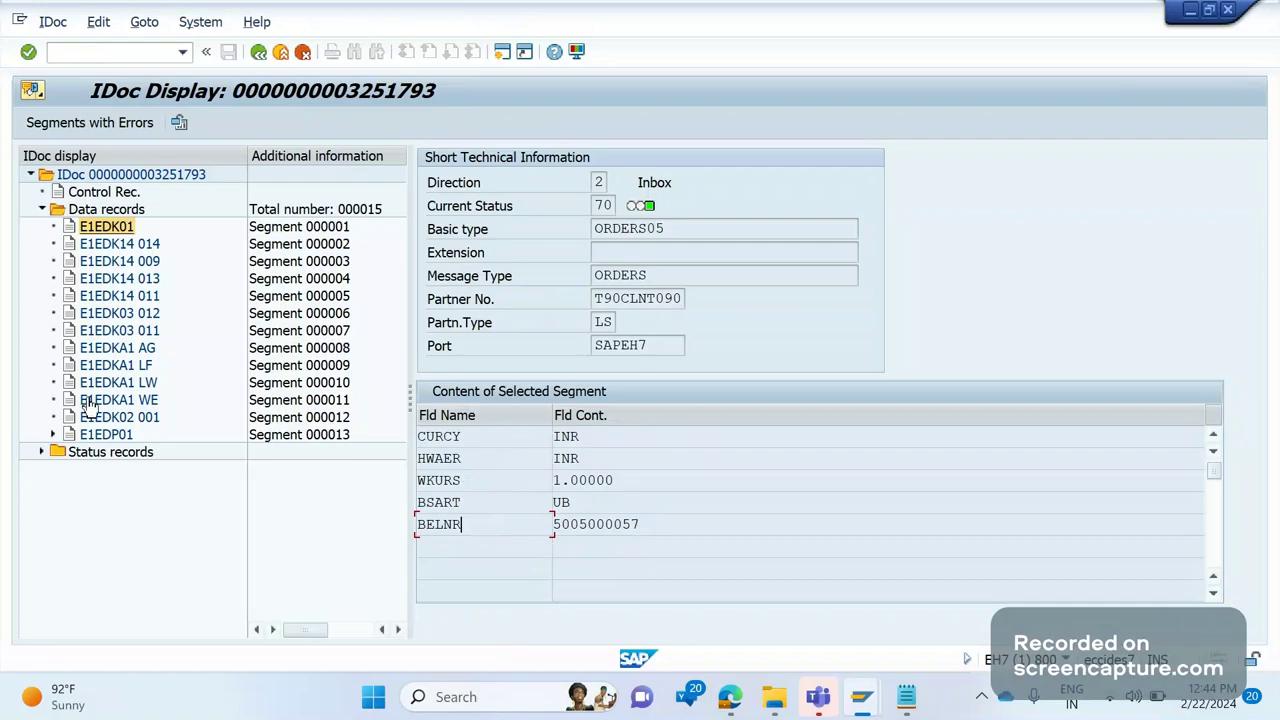
Step: Reopen the E1EDK01 dictionary structure briefly and go back to the IDoc display
{"action": "left_click", "coordinate": [106, 226]}
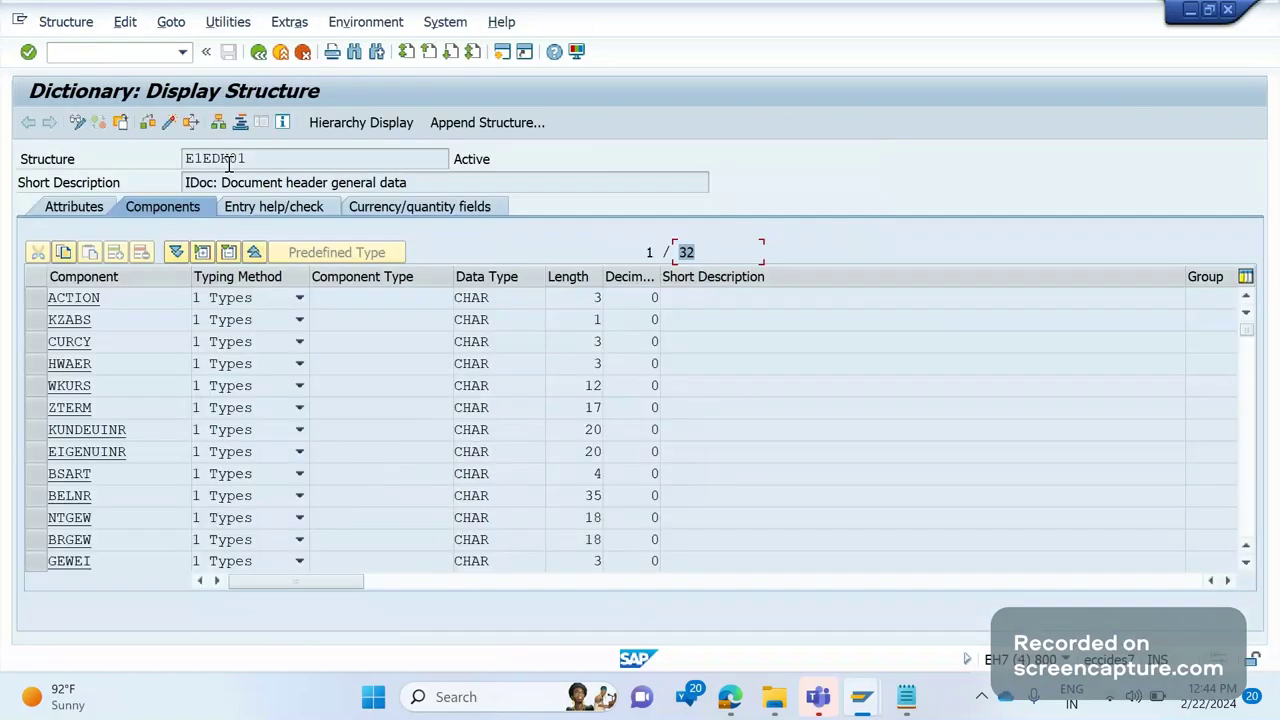
{"action": "double_click", "coordinate": [228, 162]}
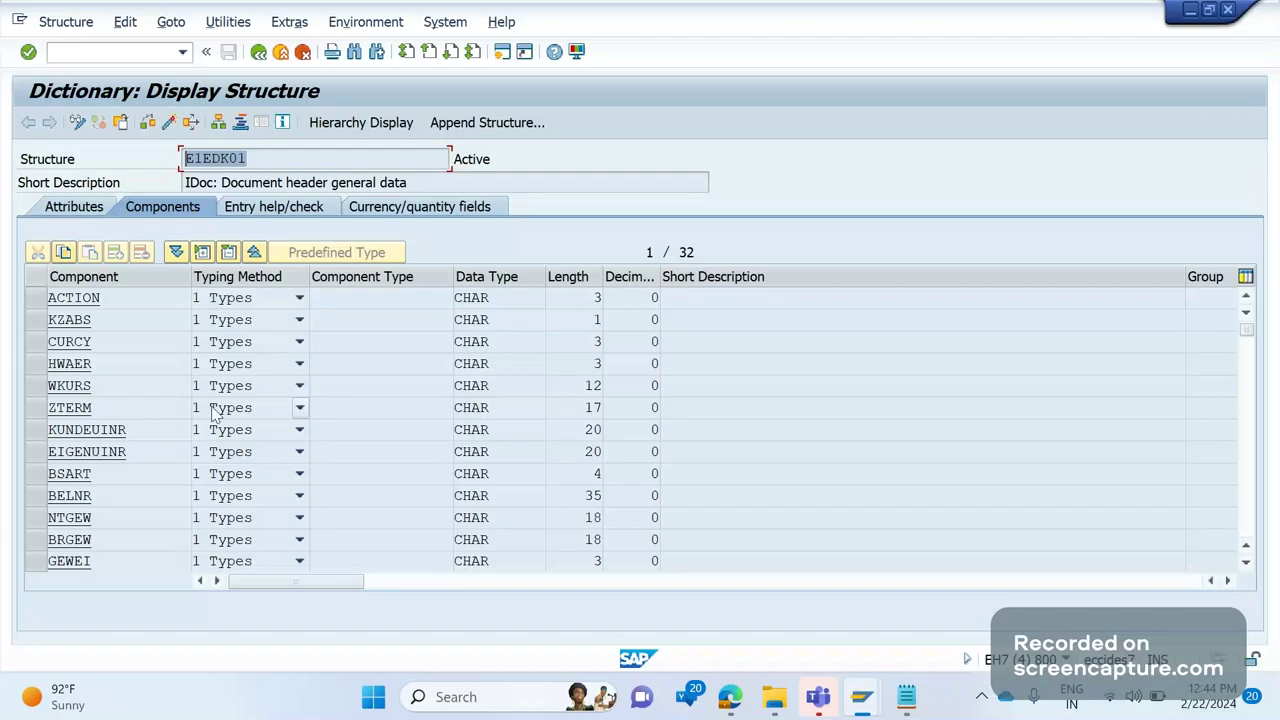
{"action": "key", "text": "F3"}
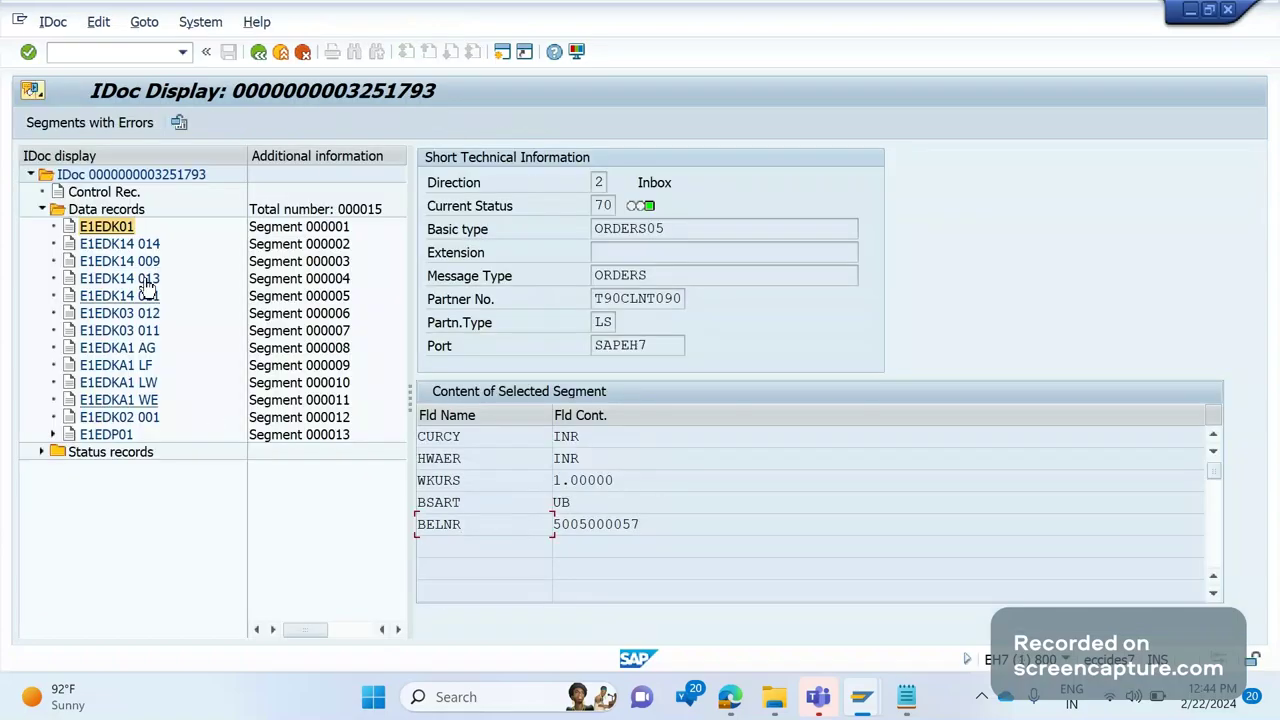
{"action": "left_click", "coordinate": [85, 228]}
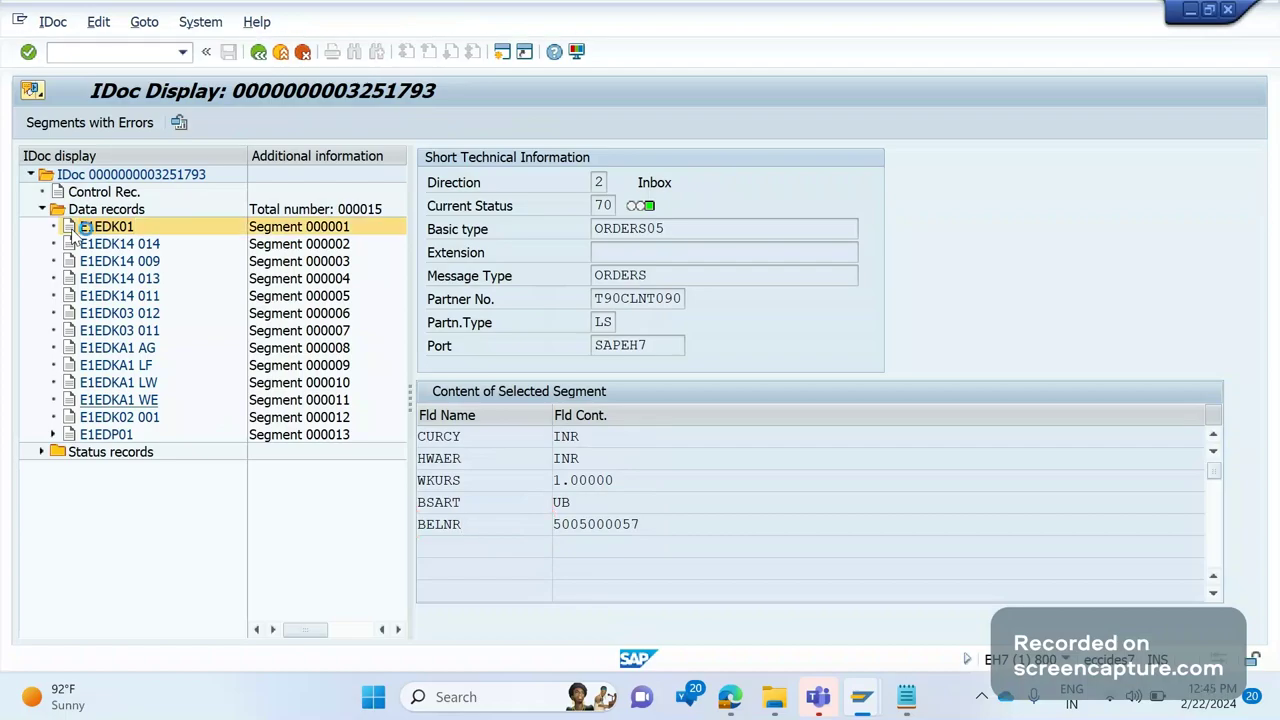
{"action": "double_click", "coordinate": [76, 230]}
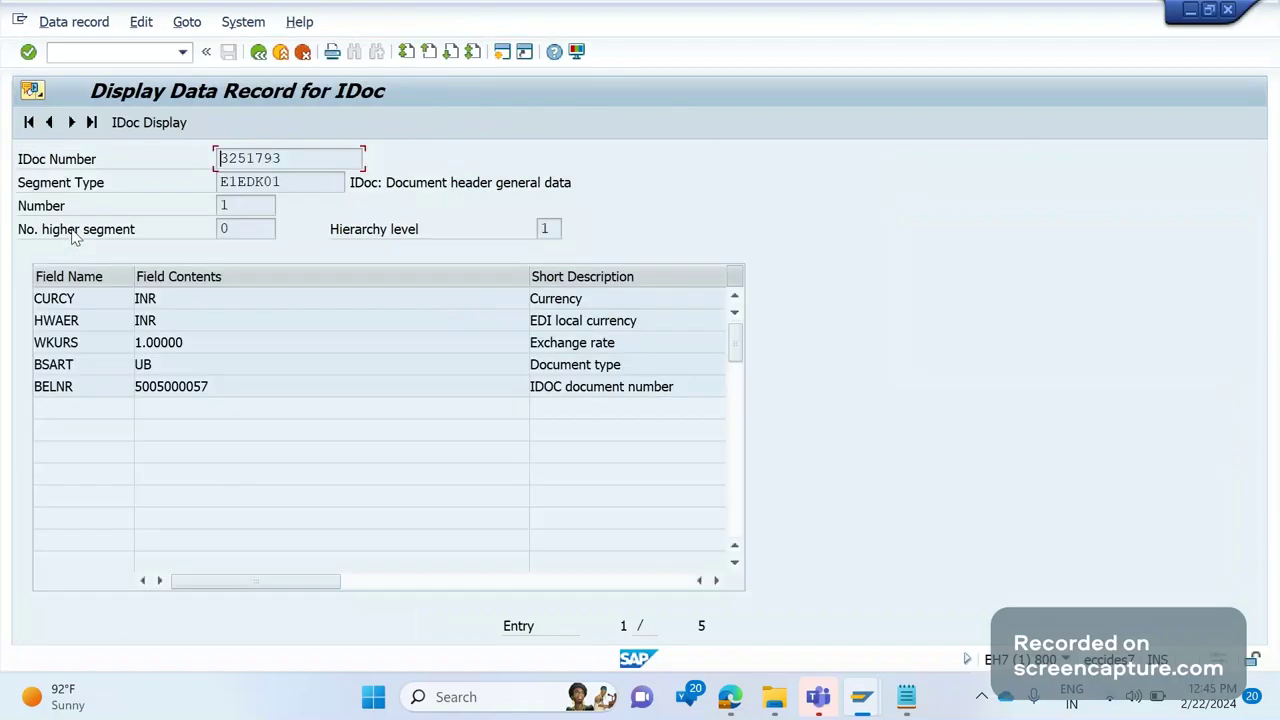
{"action": "double_click", "coordinate": [300, 185]}
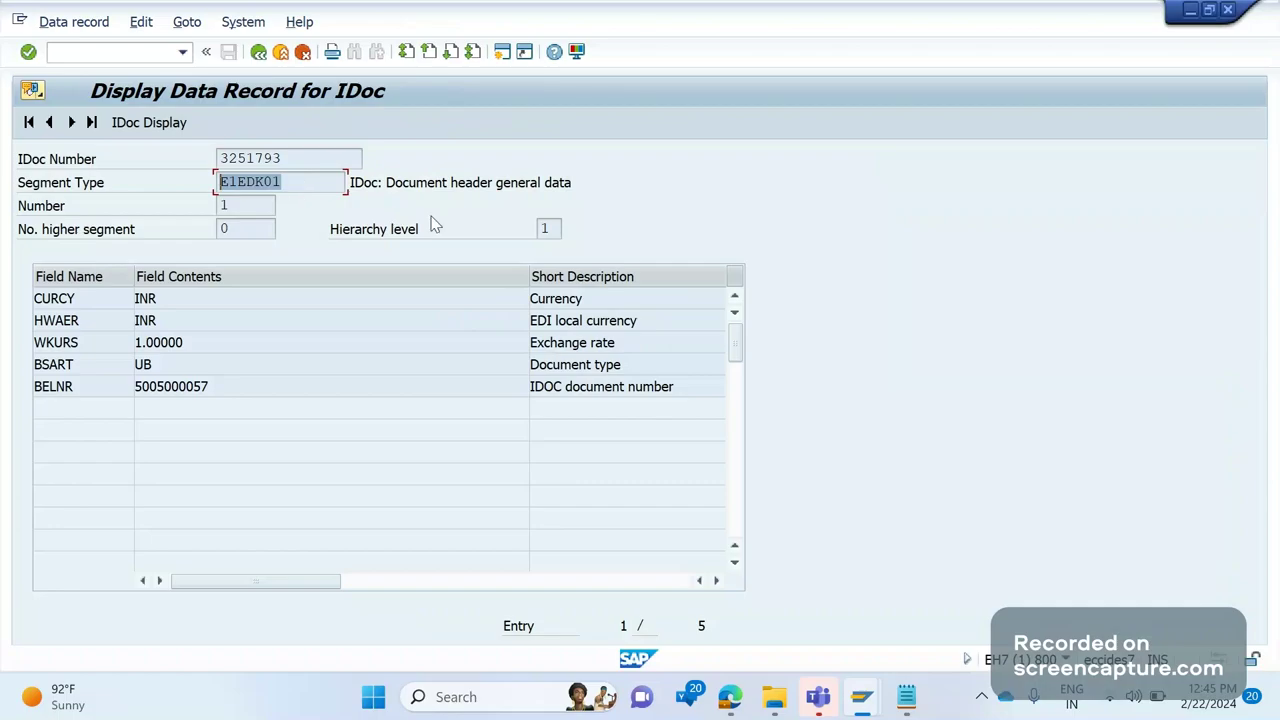
{"action": "left_click_drag", "start_coordinate": [580, 189], "coordinate": [402, 181]}
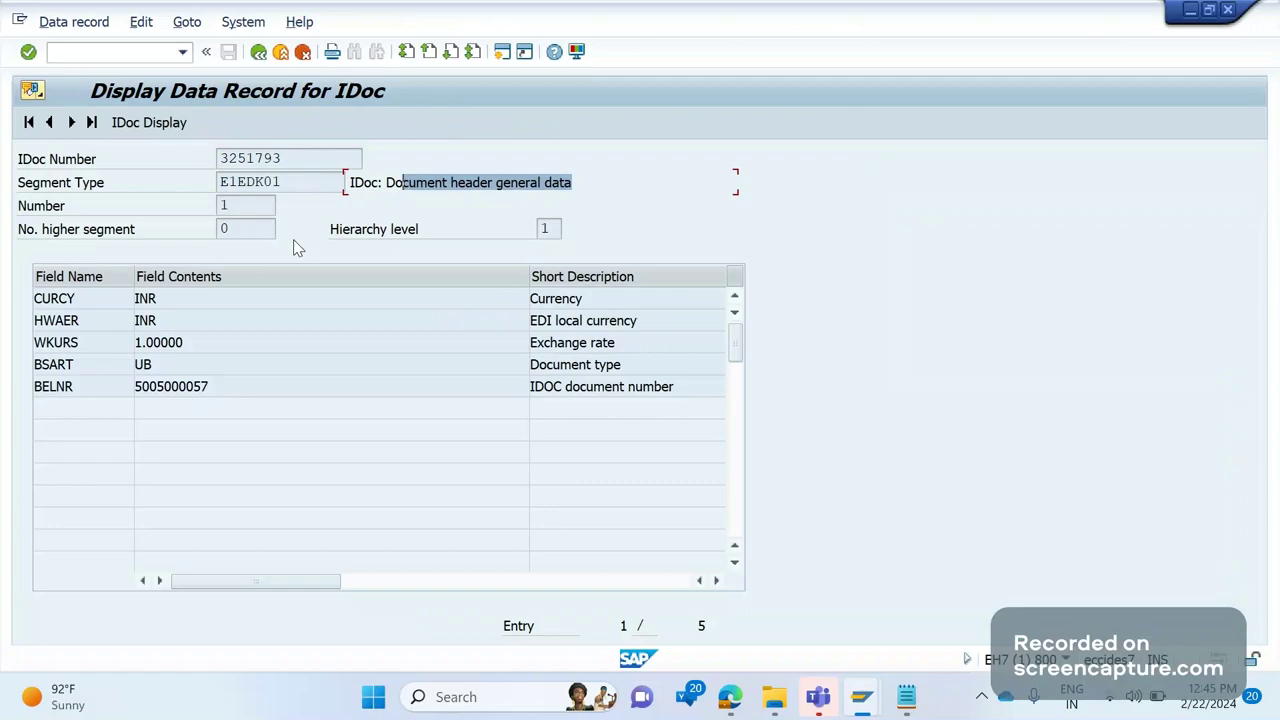
{"action": "double_click", "coordinate": [87, 302]}
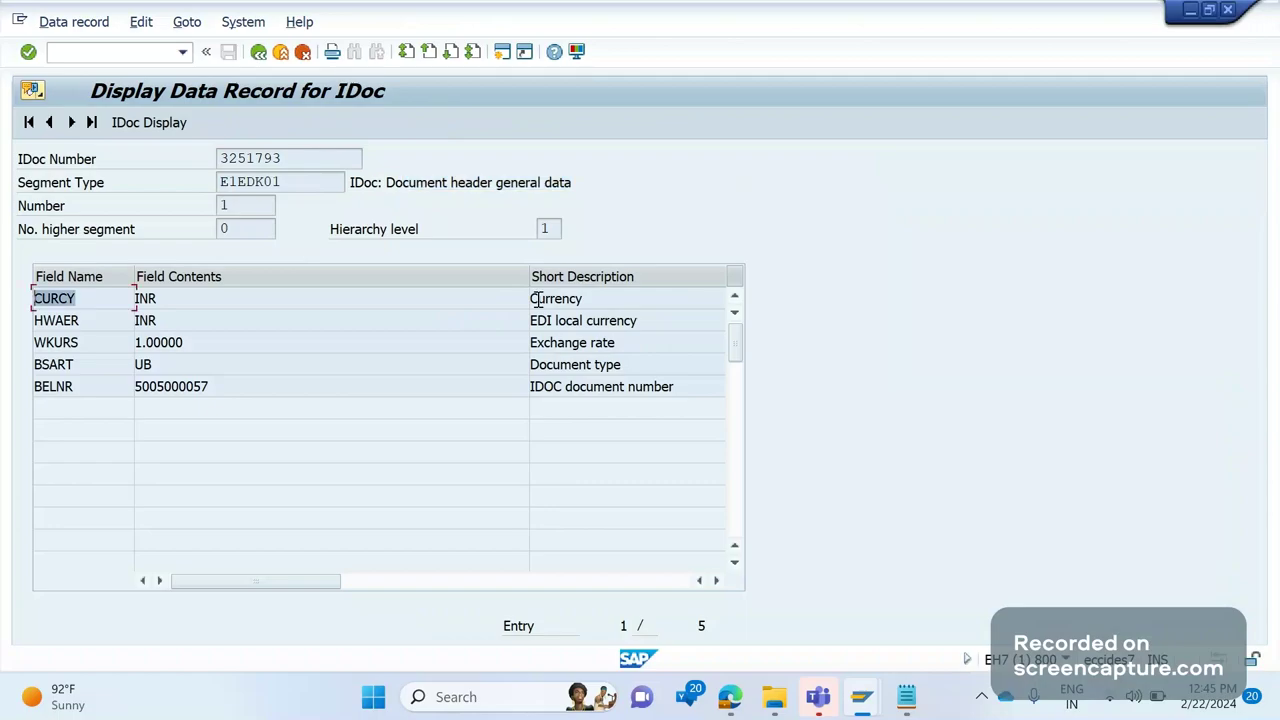
{"action": "double_click", "coordinate": [537, 299]}
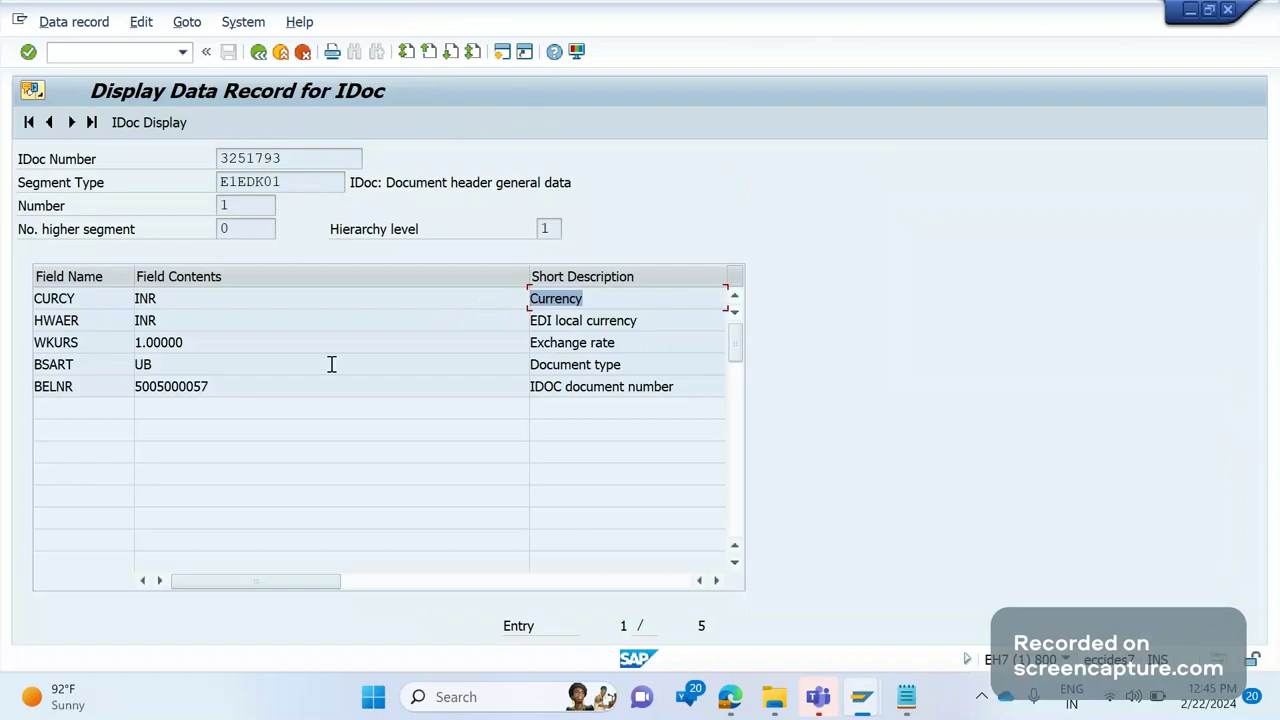
{"action": "double_click", "coordinate": [84, 345]}
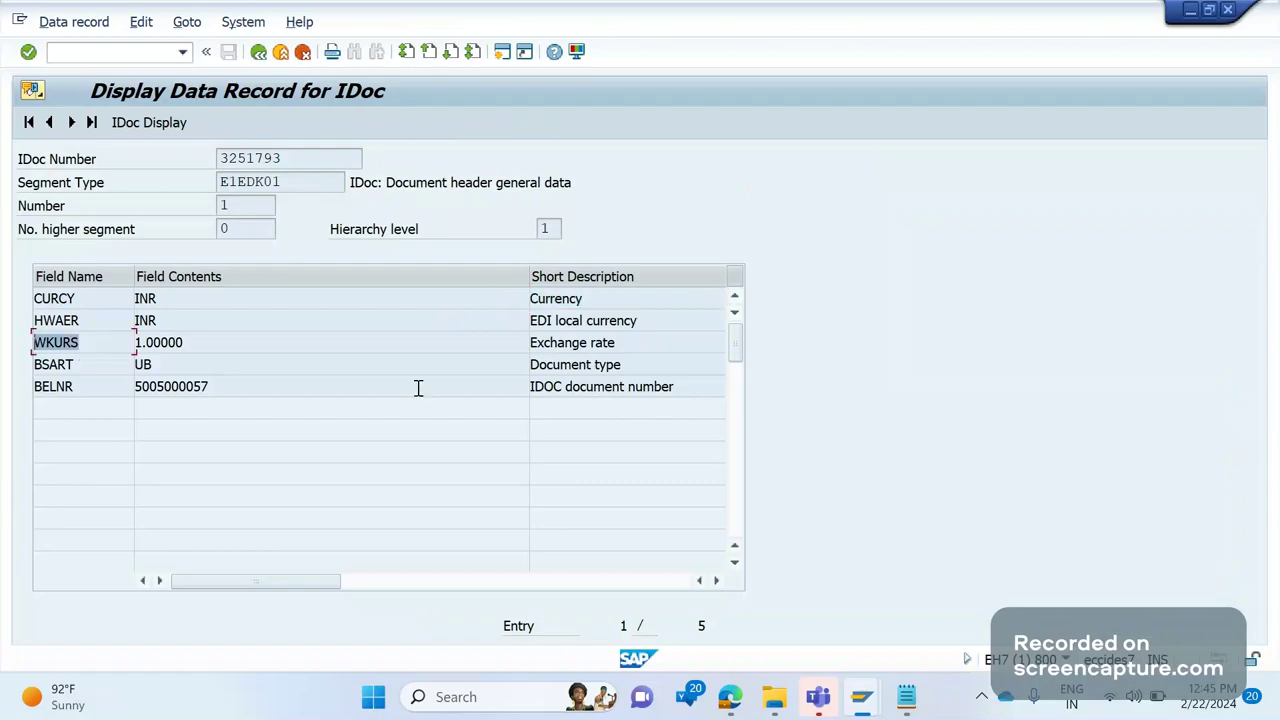
{"action": "double_click", "coordinate": [649, 350]}
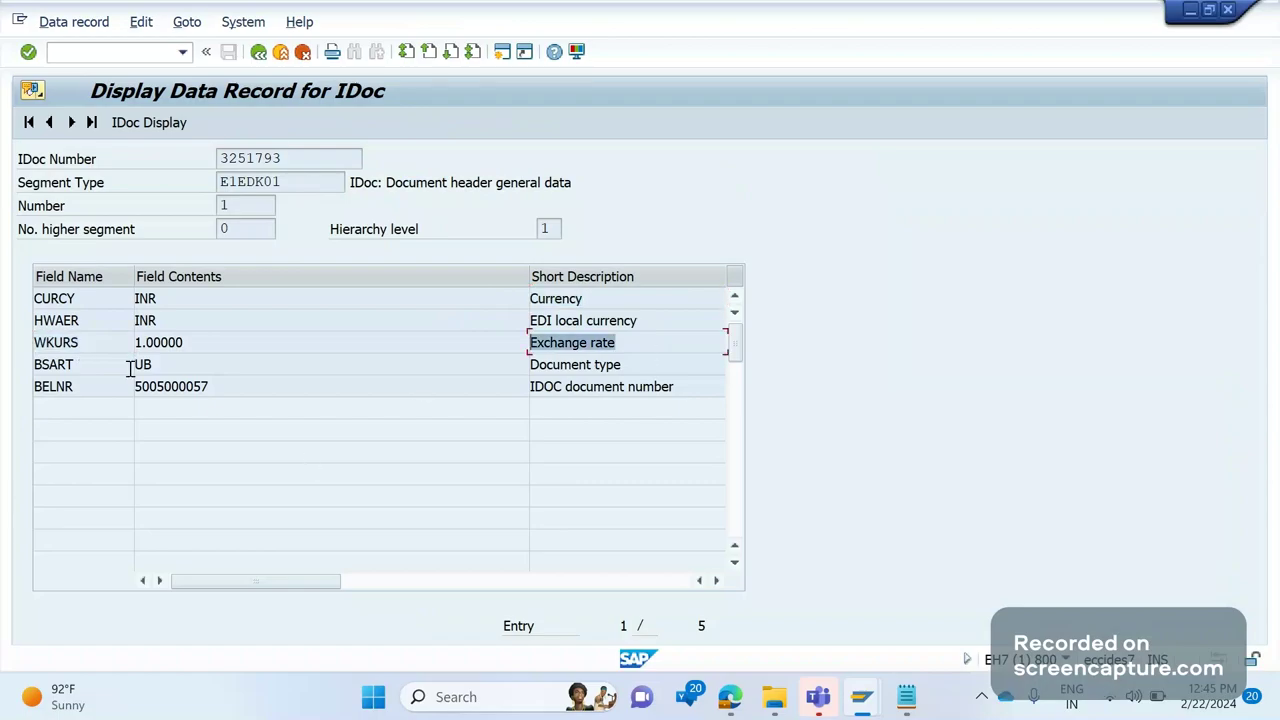
{"action": "left_click", "coordinate": [631, 365]}
{"action": "double_click", "coordinate": [599, 364]}
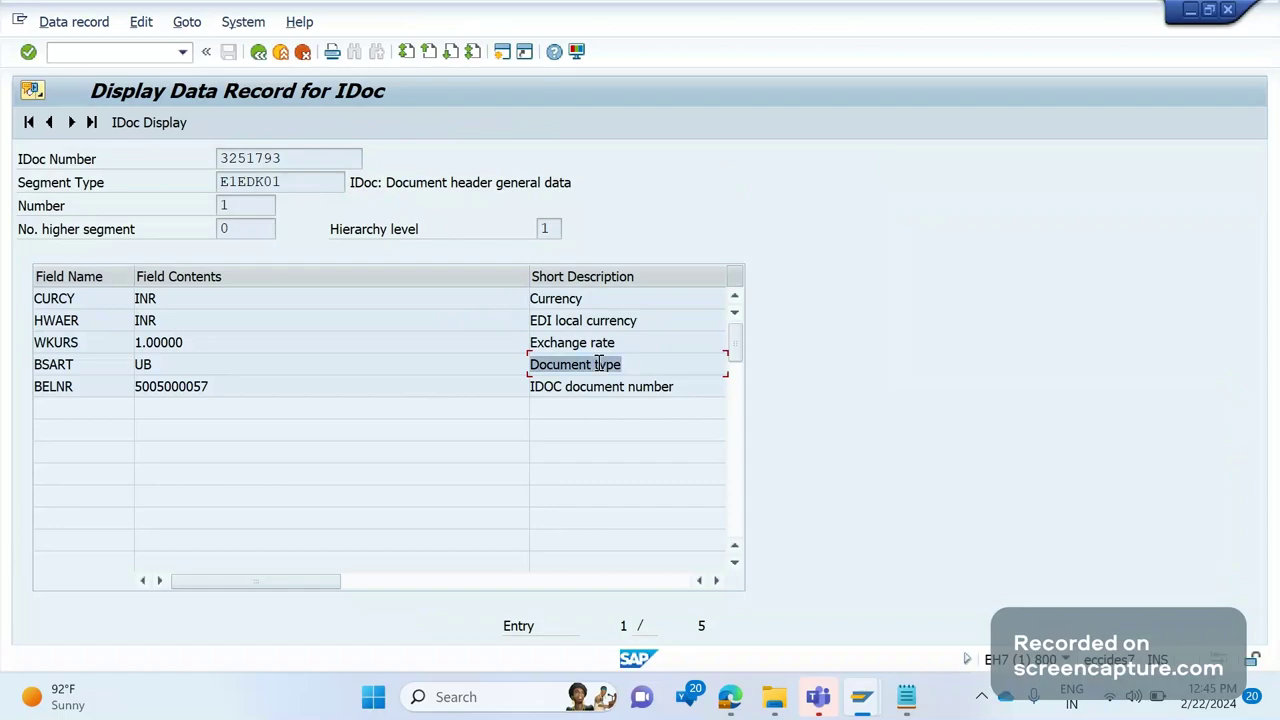
{"action": "double_click", "coordinate": [95, 387]}
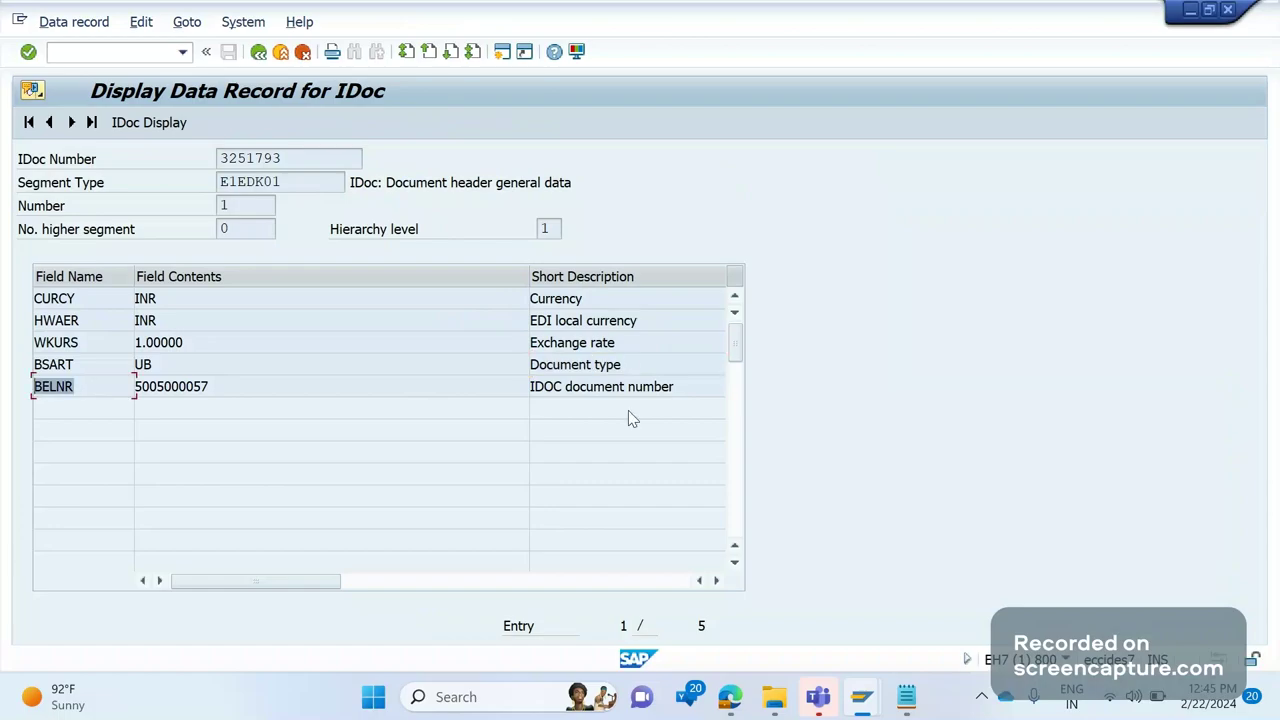
{"action": "double_click", "coordinate": [600, 387]}
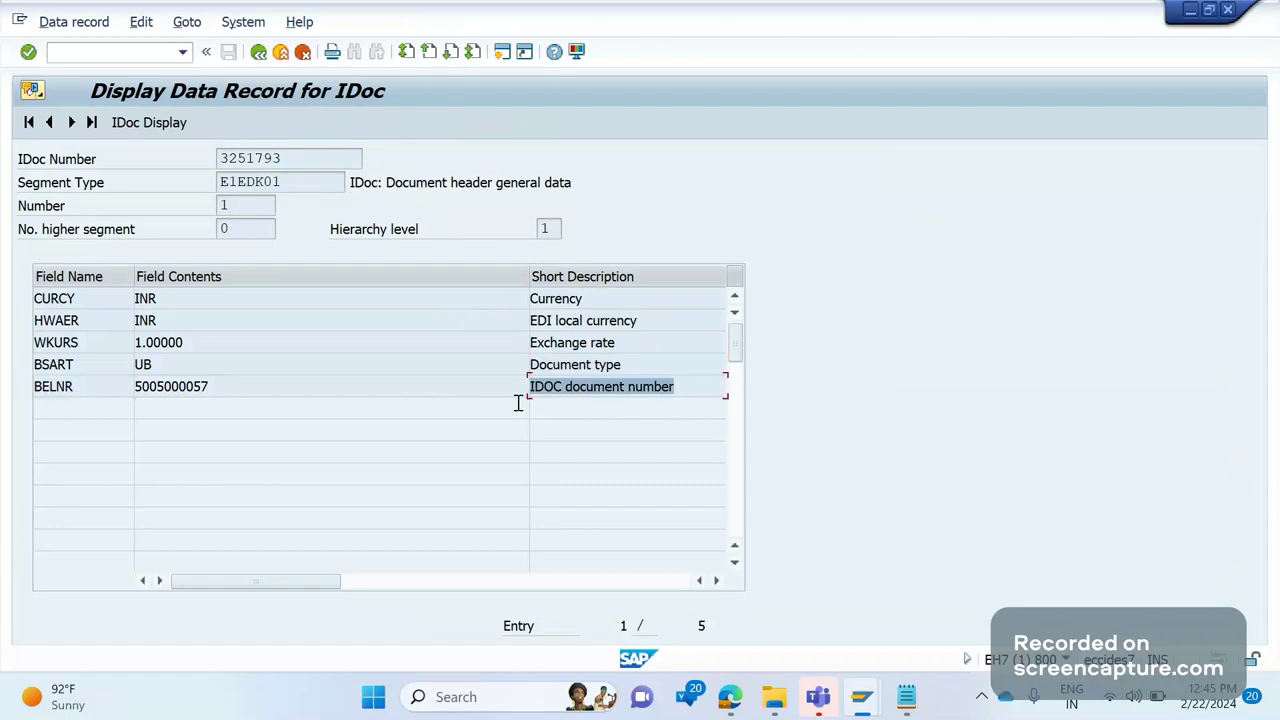
{"action": "left_click", "coordinate": [257, 54]}
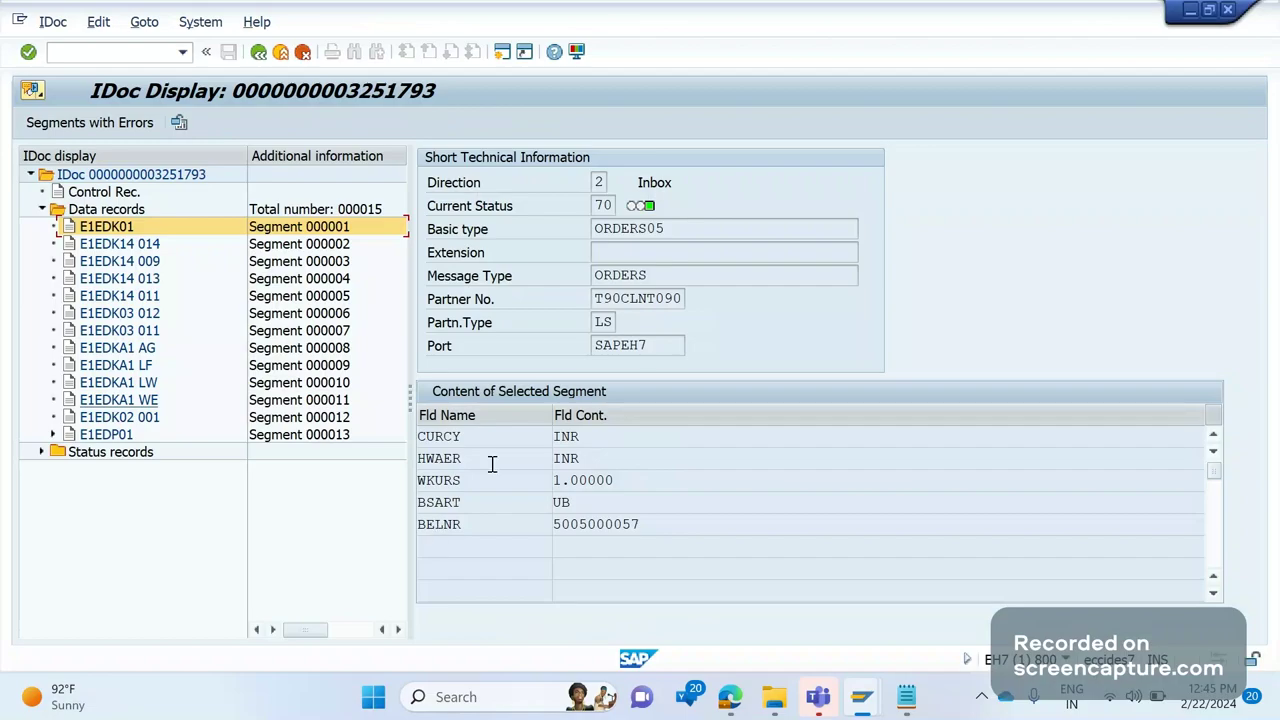
Step: Glance at the E1EDK01 and E1EDK14 data records, returning to the tree after each
{"action": "left_click", "coordinate": [71, 237]}
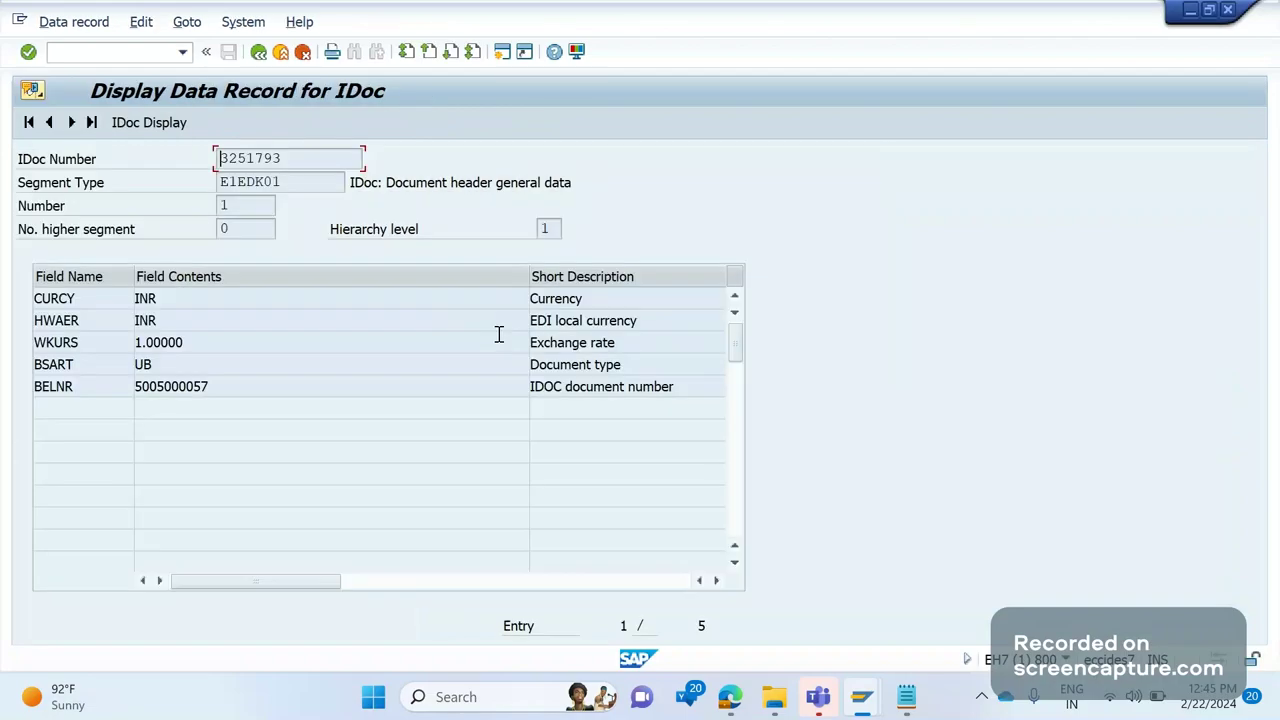
{"action": "left_click", "coordinate": [259, 52]}
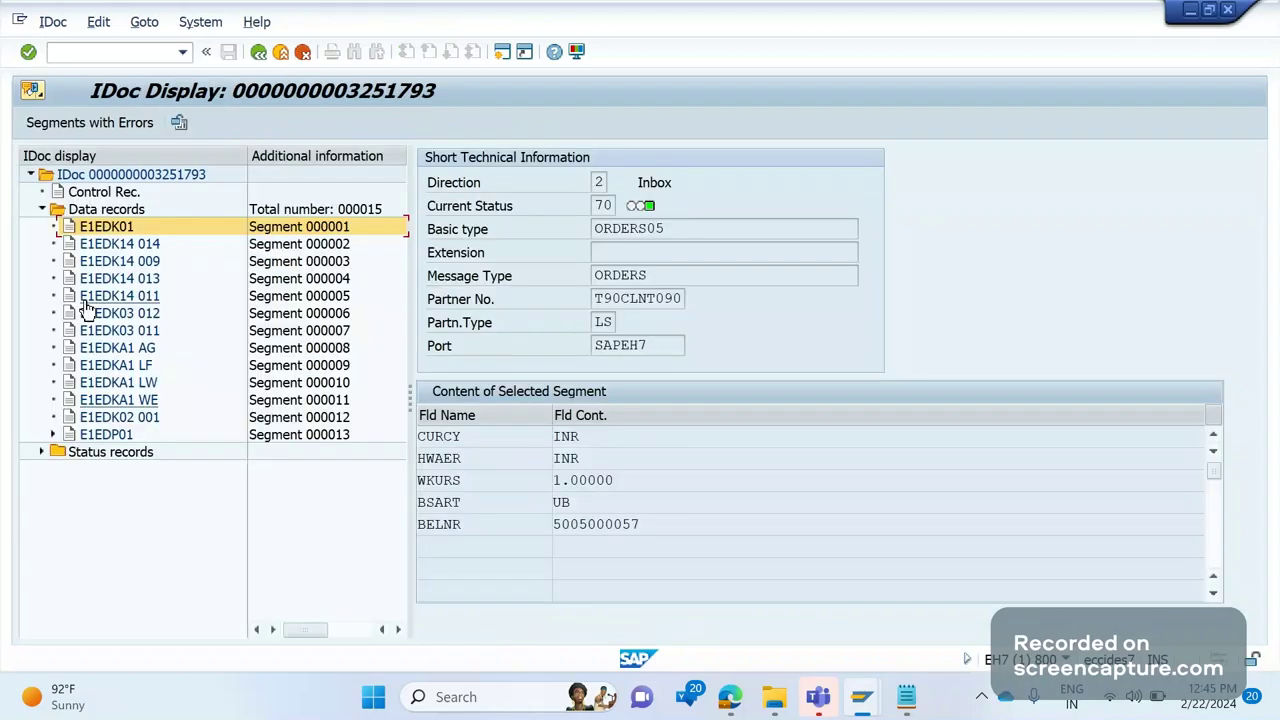
{"action": "double_click", "coordinate": [71, 246]}
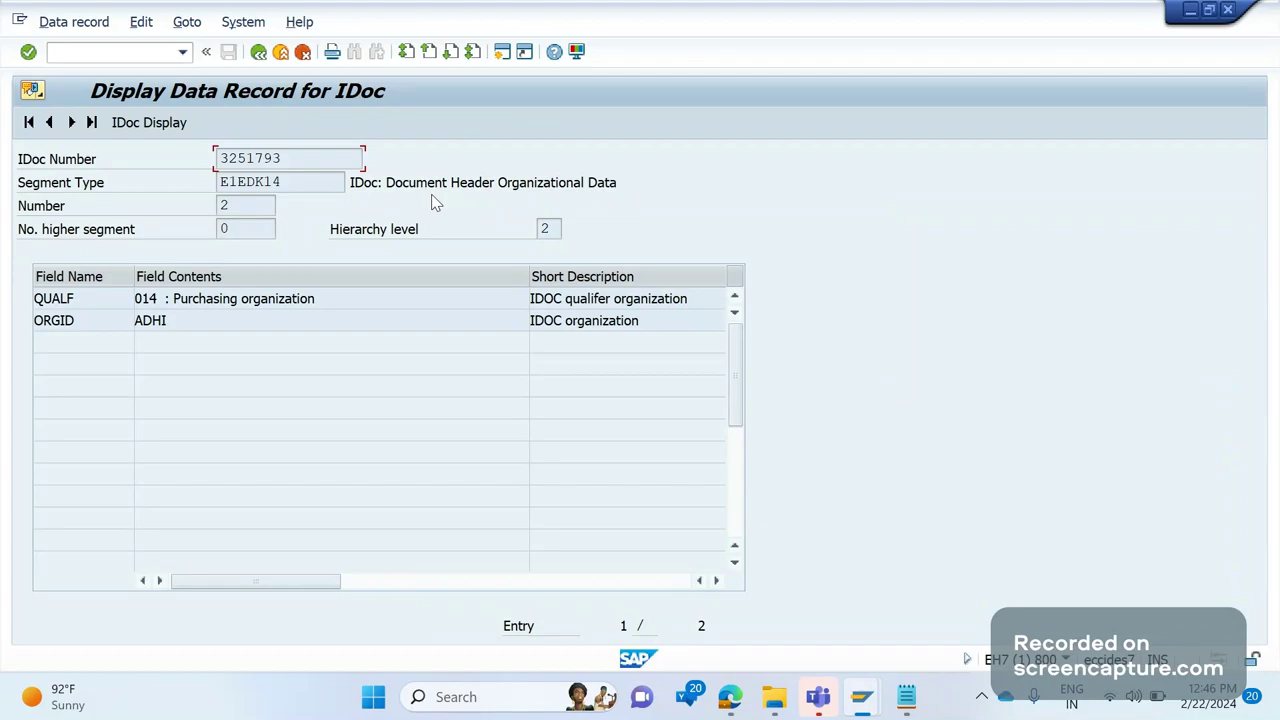
{"action": "left_click", "coordinate": [258, 52]}
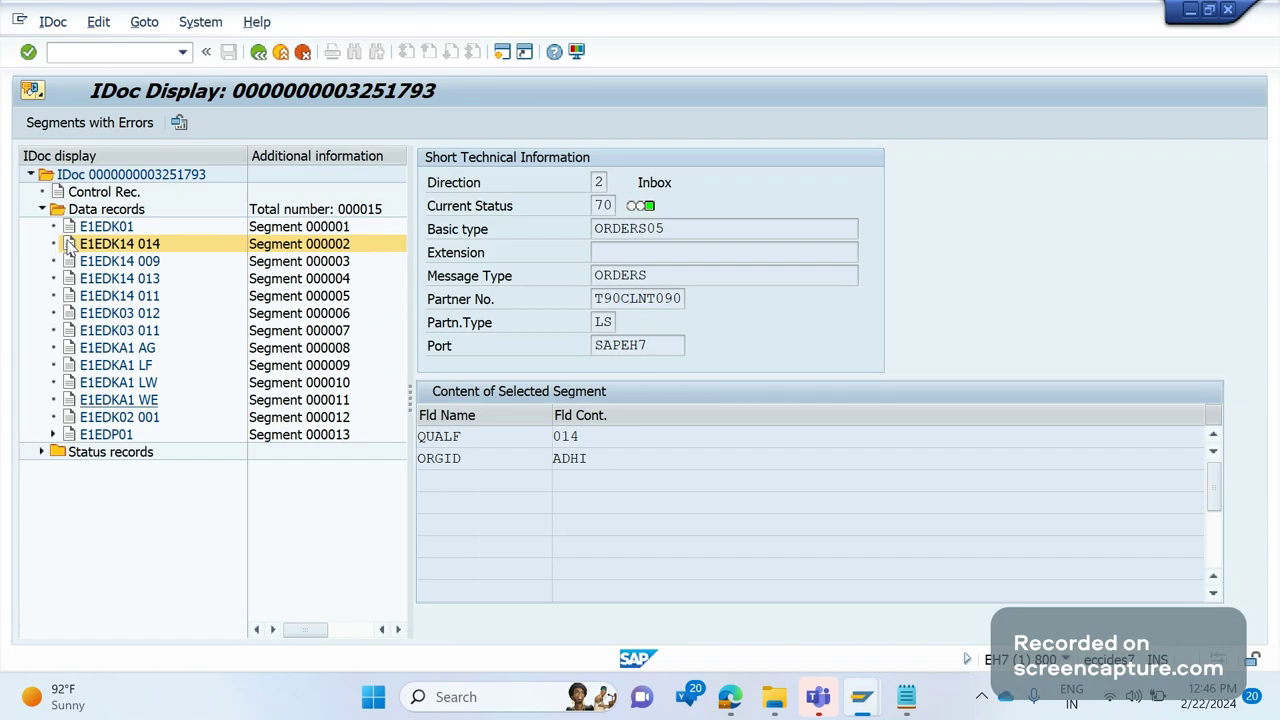
Step: Reopen E1EDK14's record and review qualifier 014, Purchasing organization, with ORGID ADHI
{"action": "double_click", "coordinate": [70, 245]}
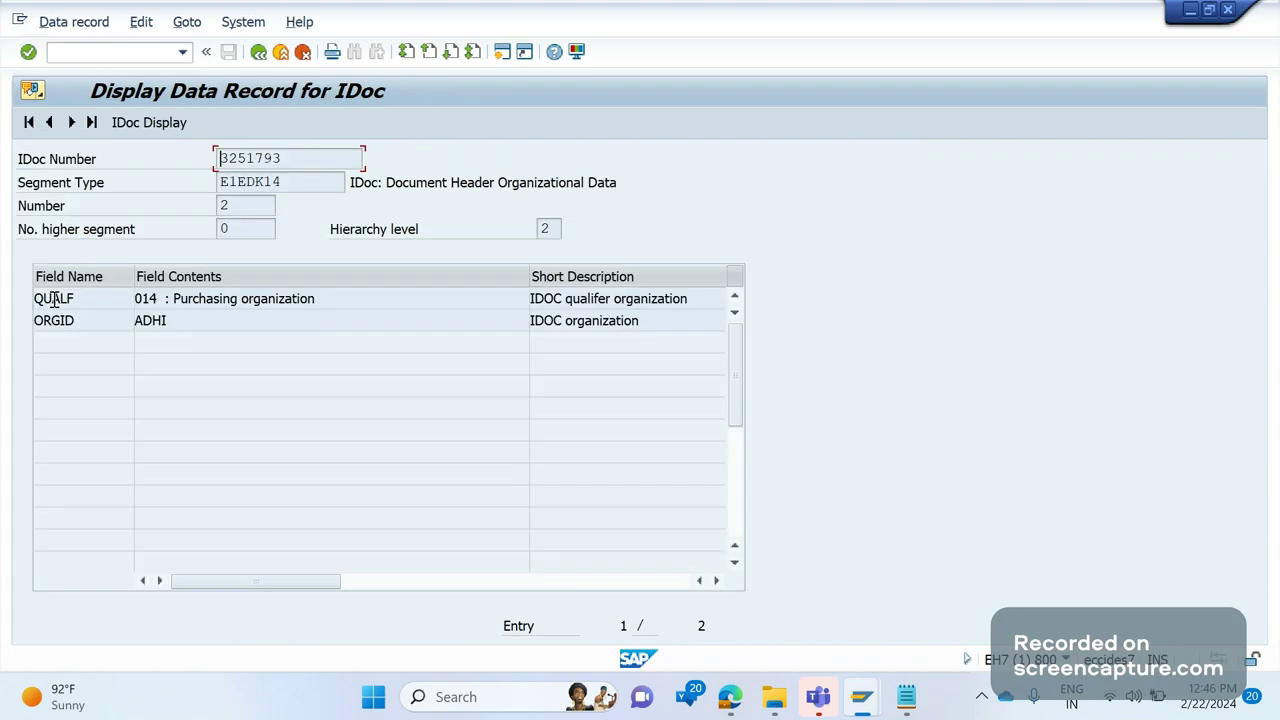
{"action": "double_click", "coordinate": [162, 300]}
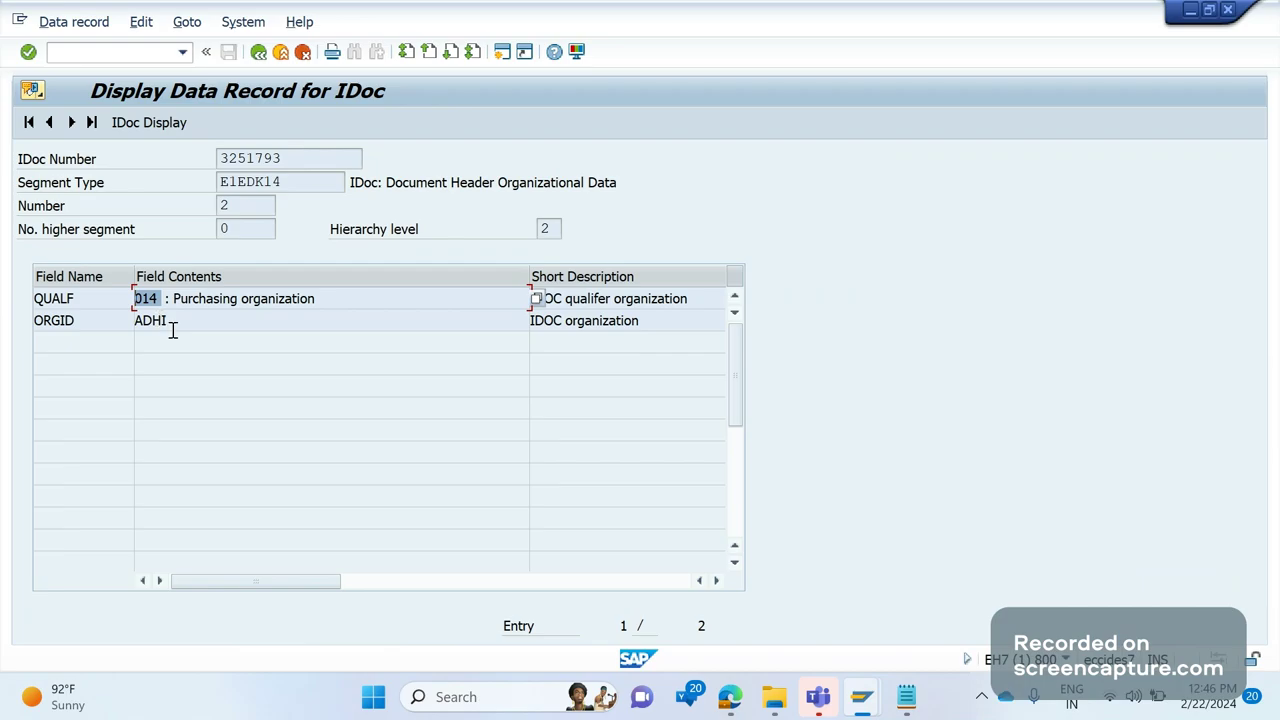
{"action": "left_click_drag", "start_coordinate": [325, 298], "coordinate": [177, 291]}
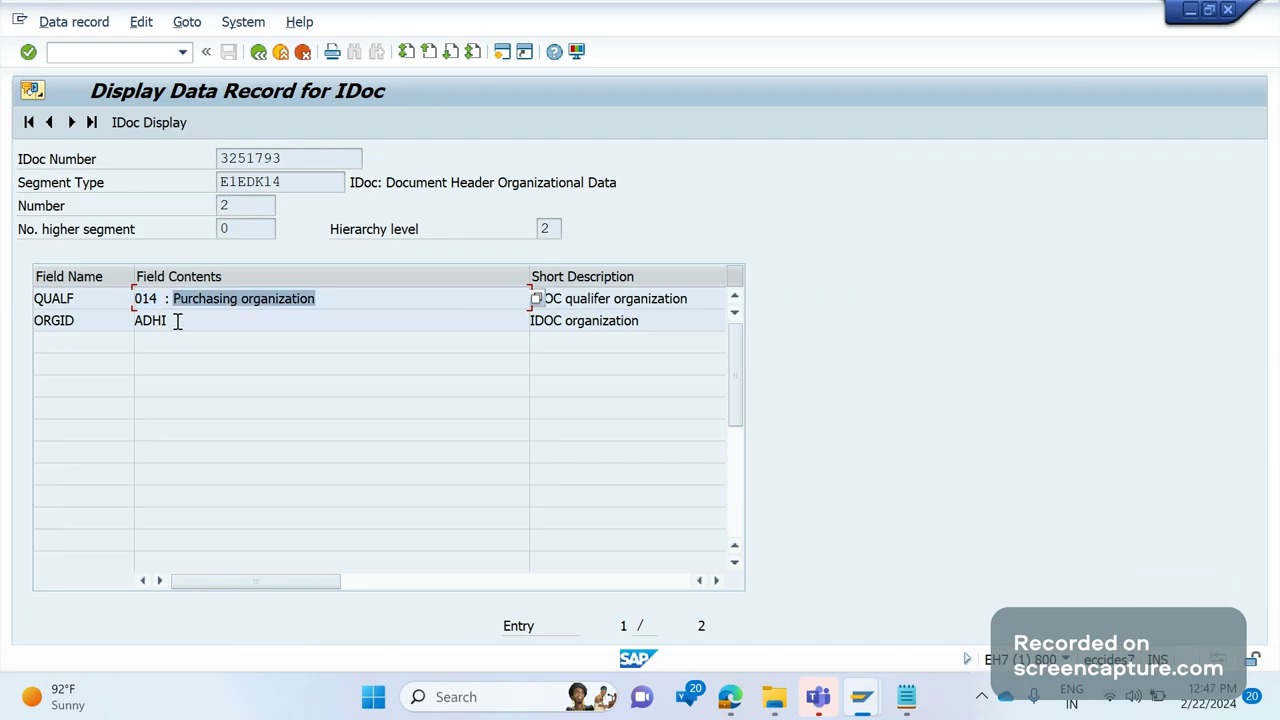
{"action": "double_click", "coordinate": [187, 313]}
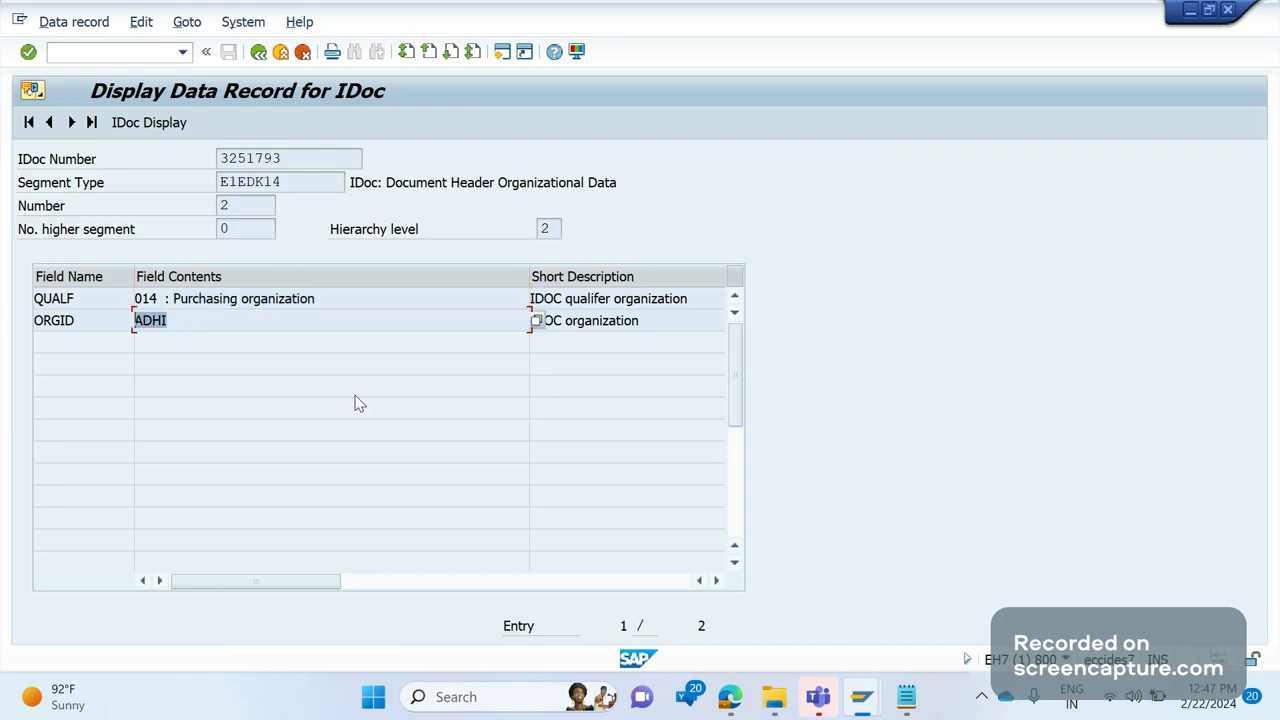
Step: Switch to the EH7(2) session showing ORDERS05 and run transaction WE30 from history
{"action": "mouse_move", "coordinate": [862, 697]}
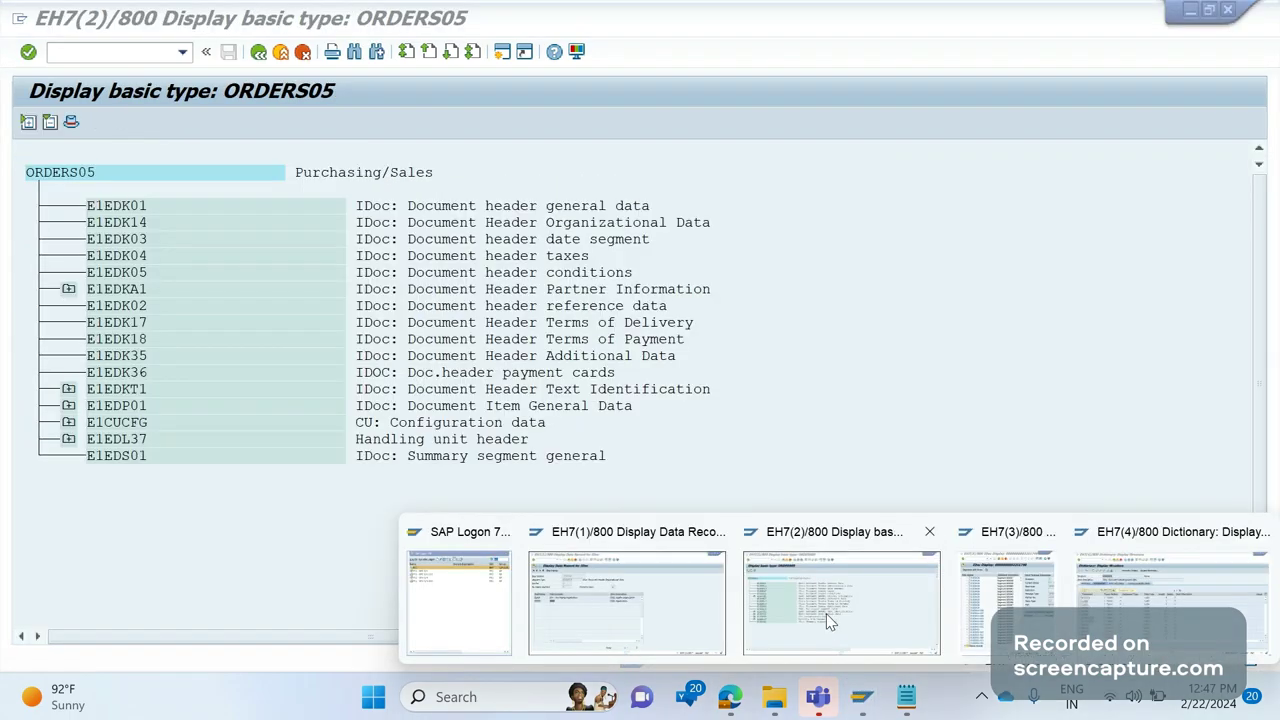
{"action": "left_click", "coordinate": [828, 622]}
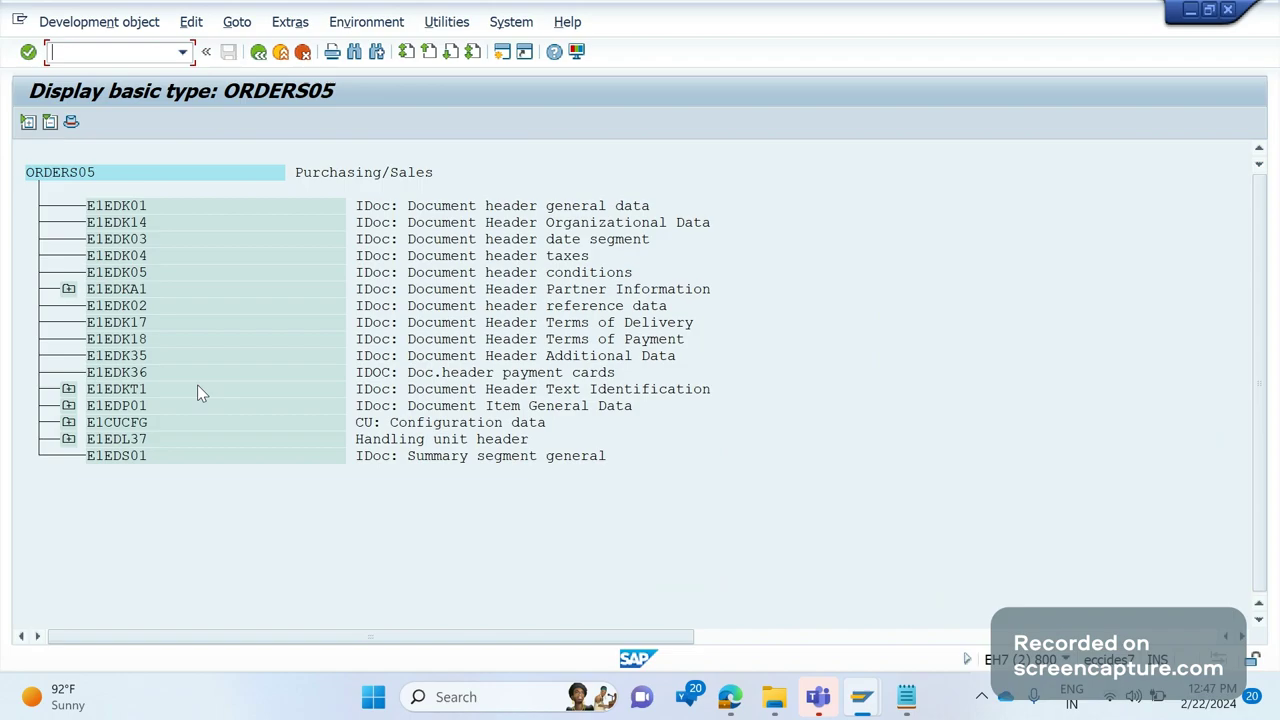
{"action": "left_click", "coordinate": [182, 51]}
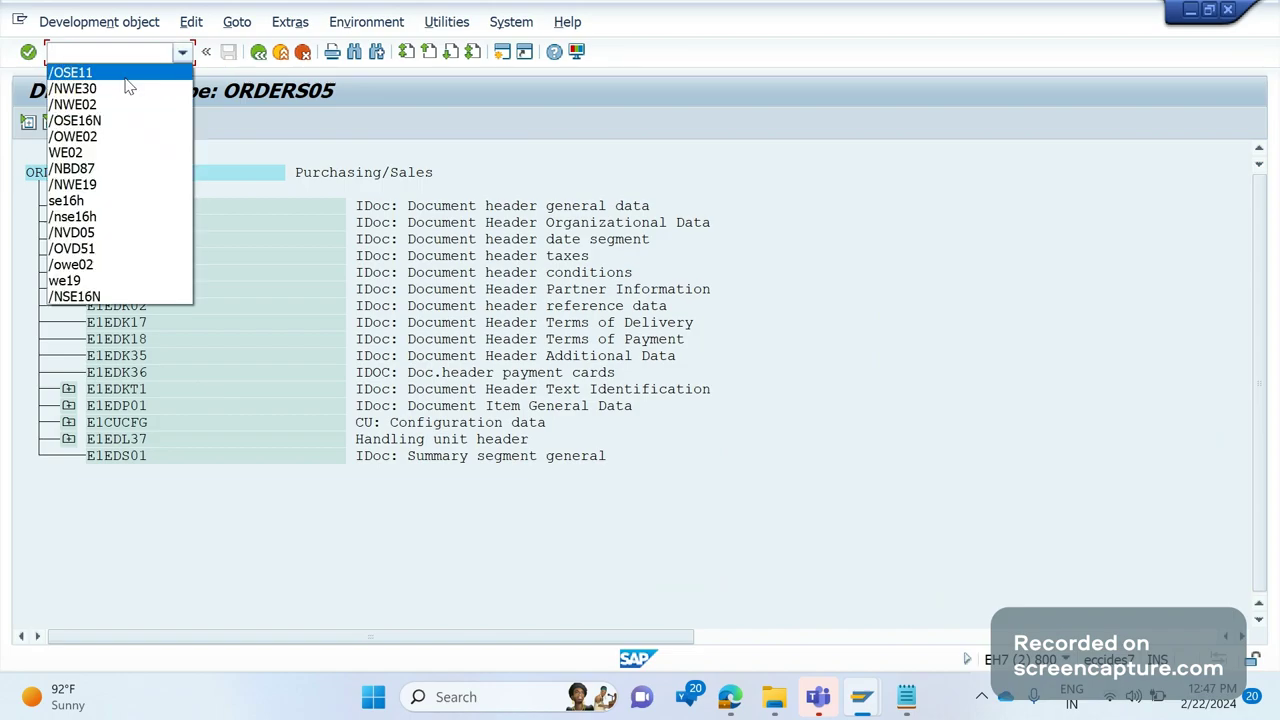
{"action": "left_click", "coordinate": [128, 88]}
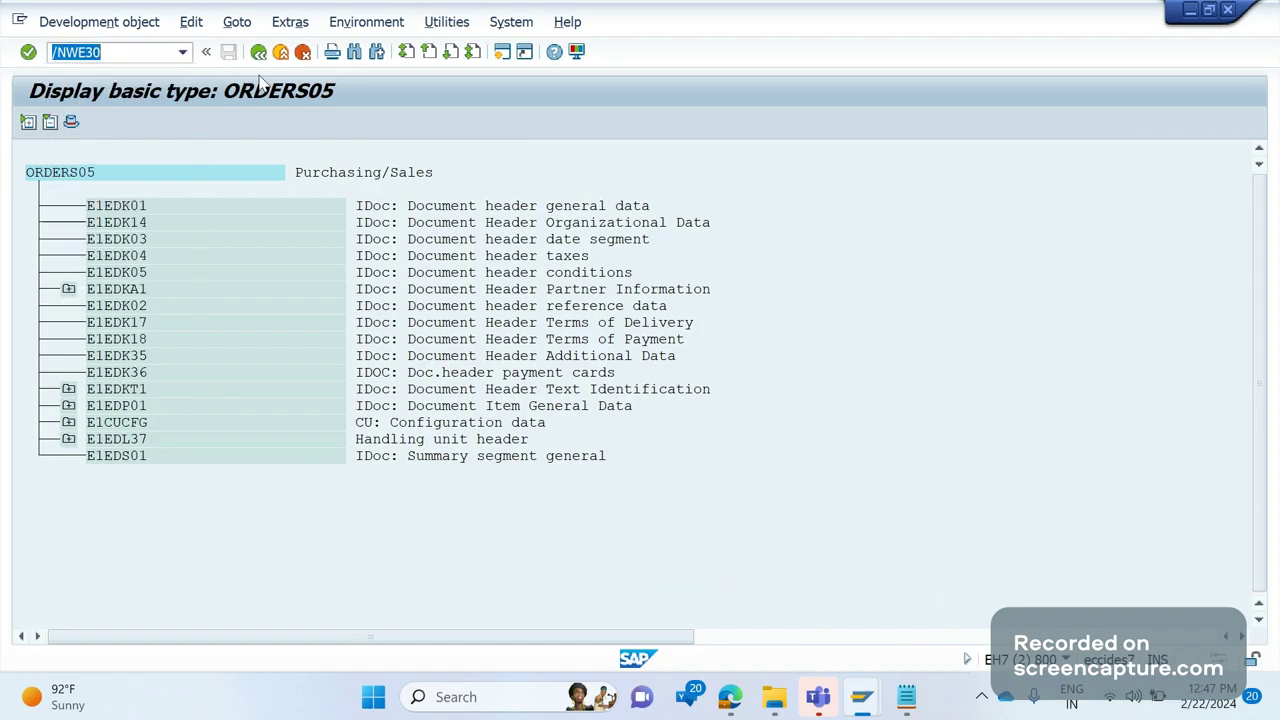
{"action": "key", "text": "Return"}
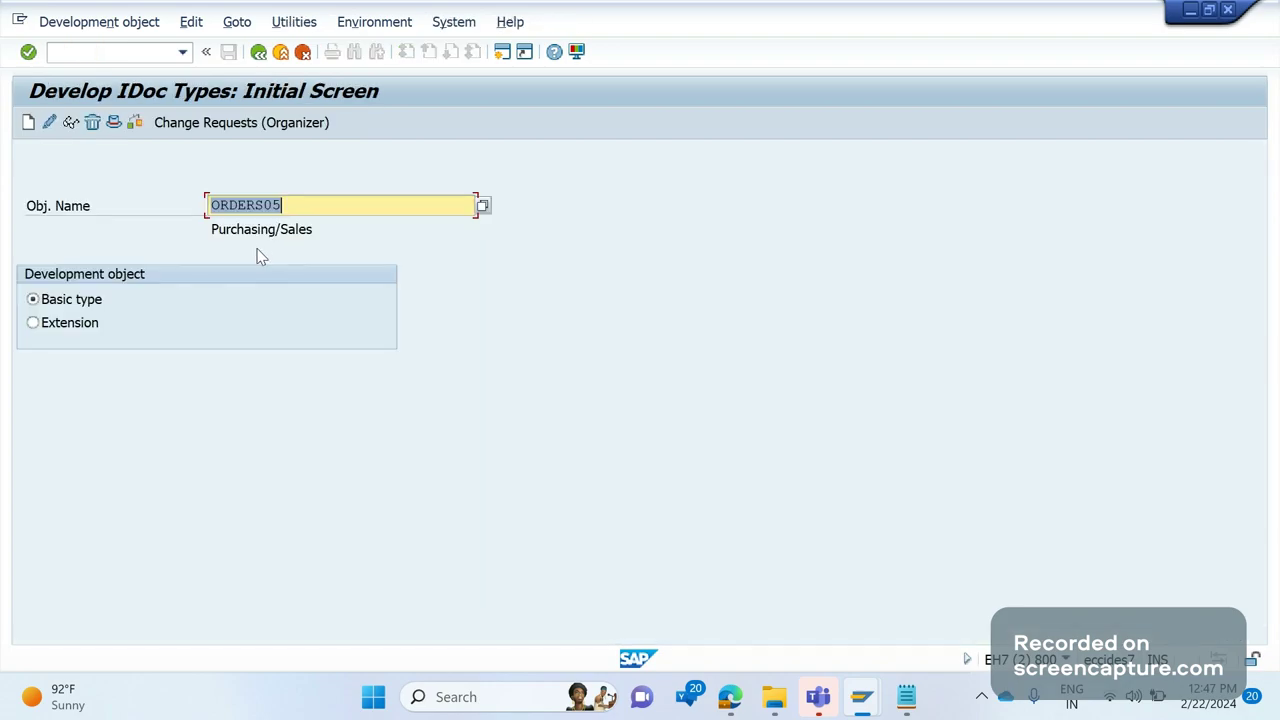
Step: Display ORDERS05, check E1EDK14's occurrence attributes (maximum 12), and open segment definition E2EDK14
{"action": "left_click", "coordinate": [70, 123]}
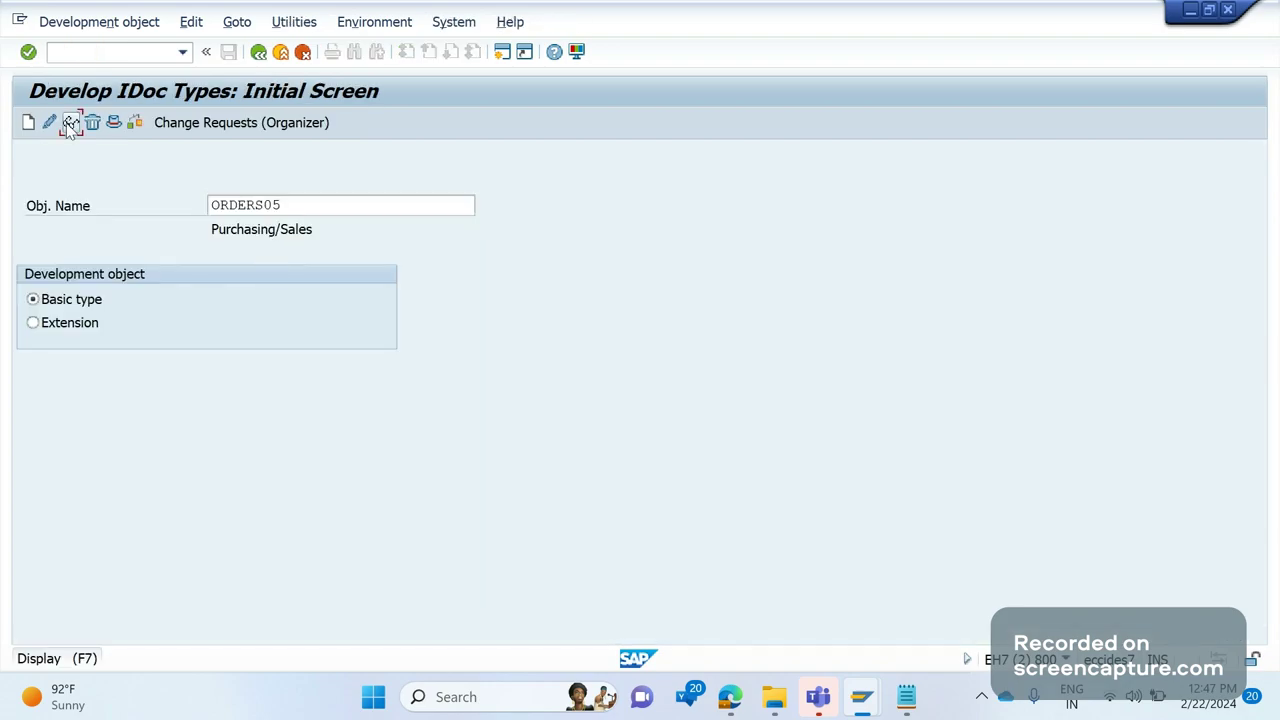
{"action": "left_click", "coordinate": [113, 226]}
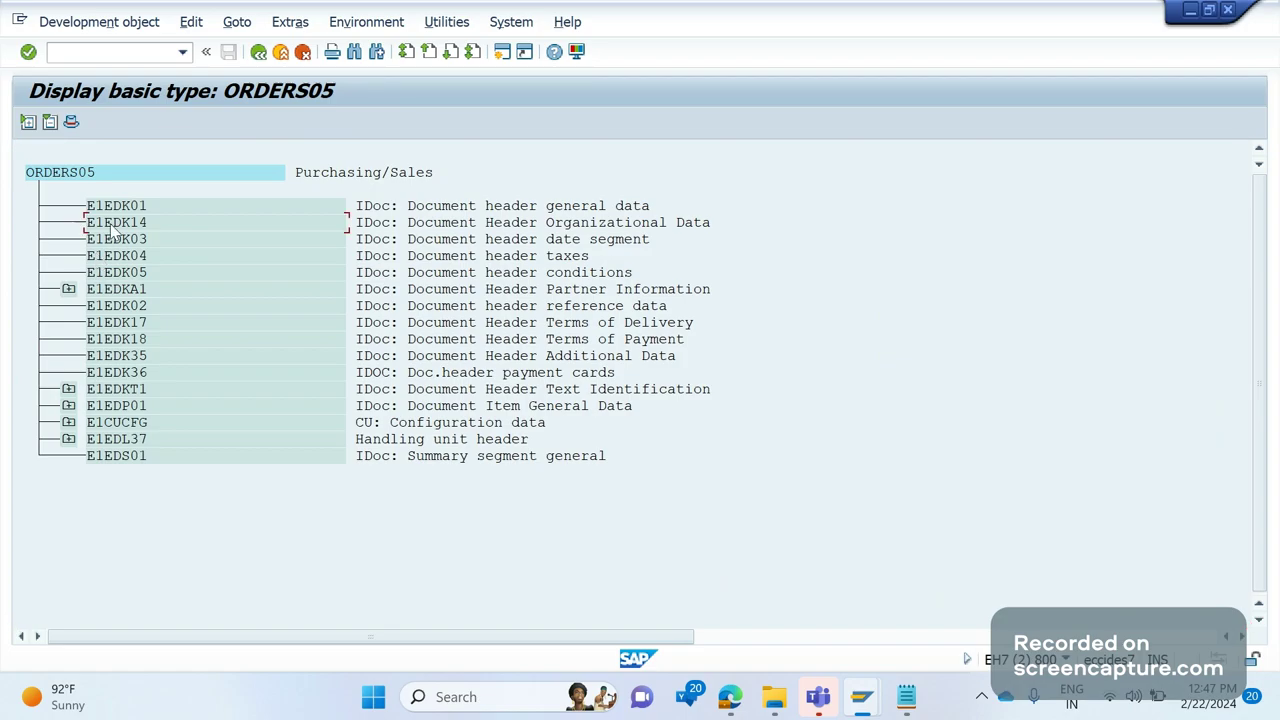
{"action": "double_click", "coordinate": [113, 226]}
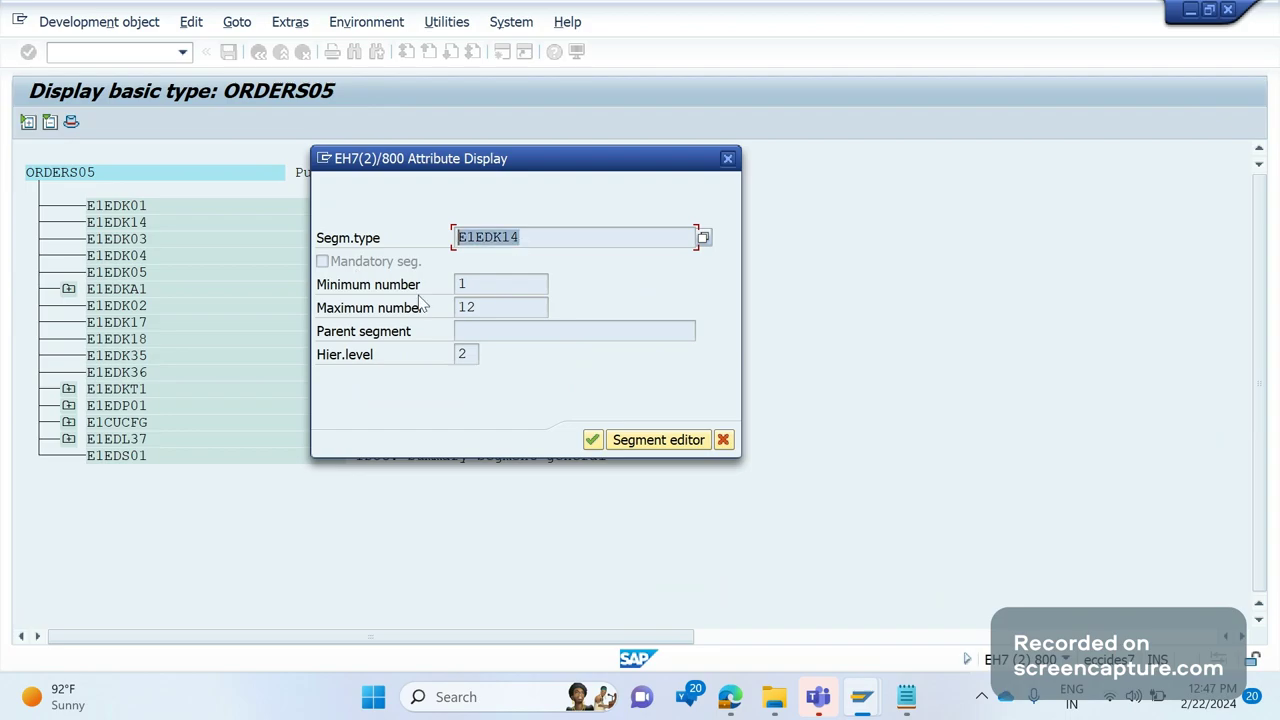
{"action": "left_click", "coordinate": [479, 289]}
{"action": "key", "text": "Tab"}
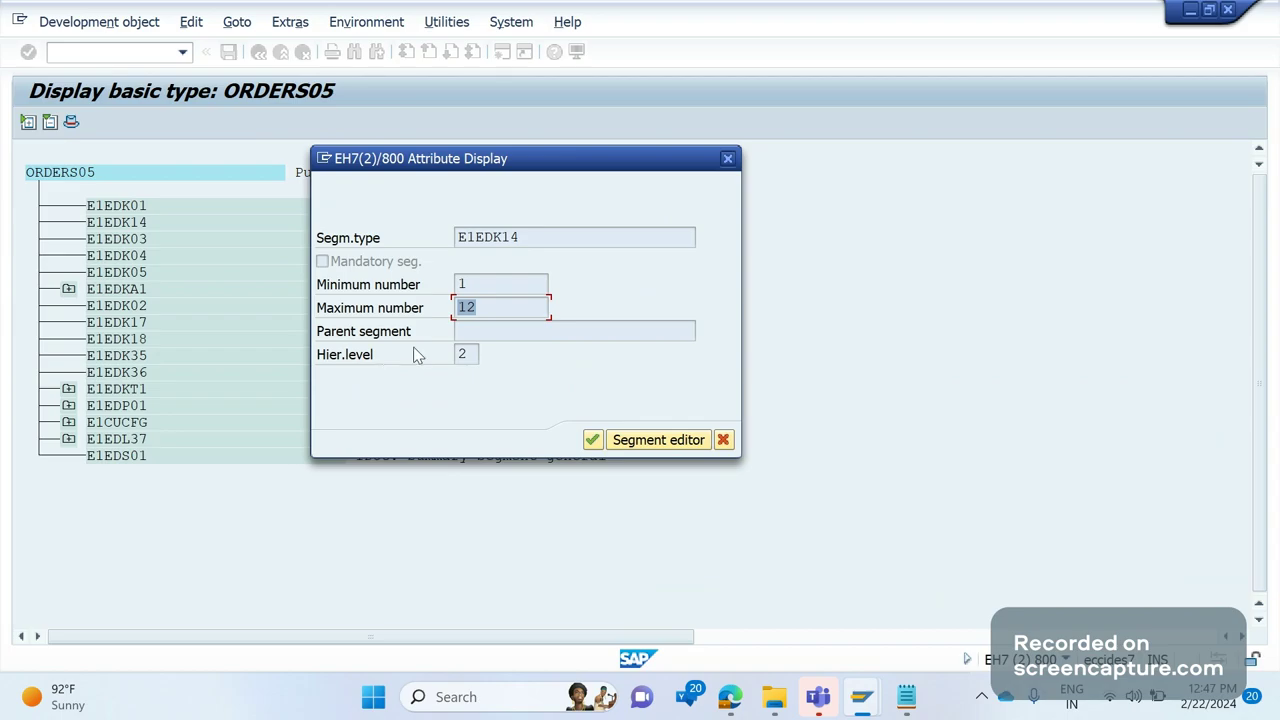
{"action": "left_click", "coordinate": [645, 446]}
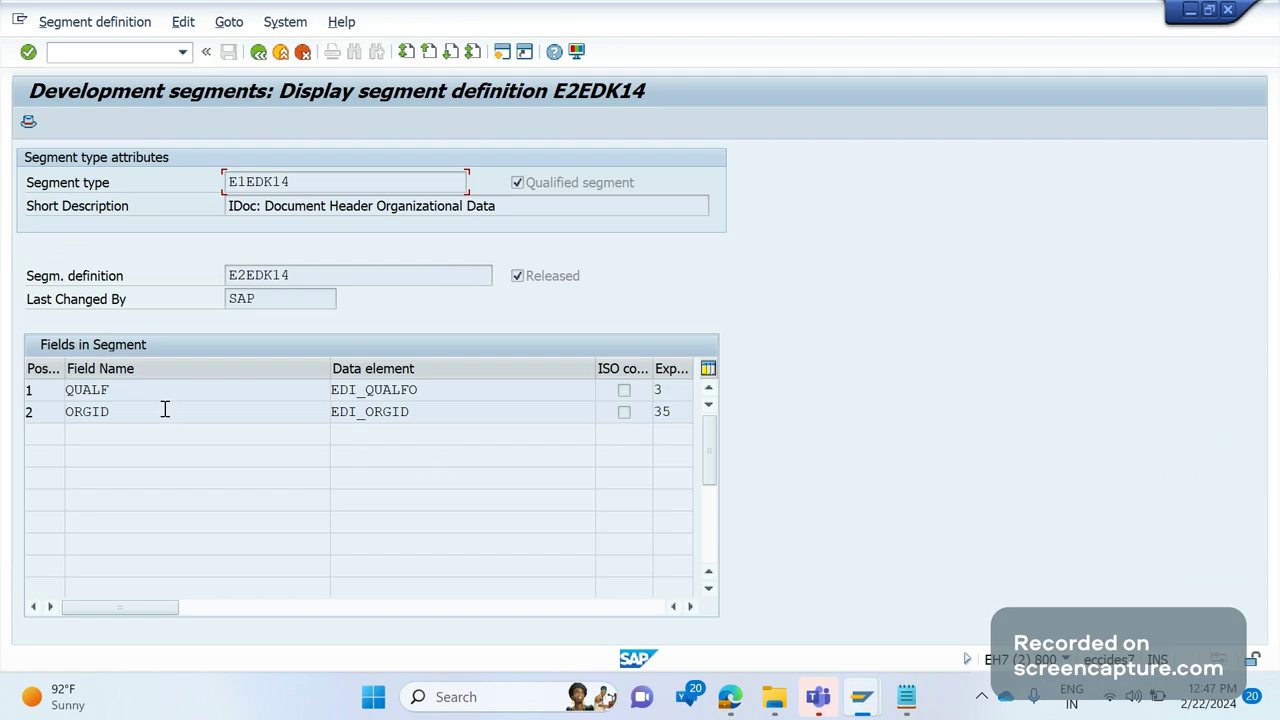
Step: Inspect the EDI_QUALFO data element's further characteristics, field labels and domain details
{"action": "double_click", "coordinate": [399, 391]}
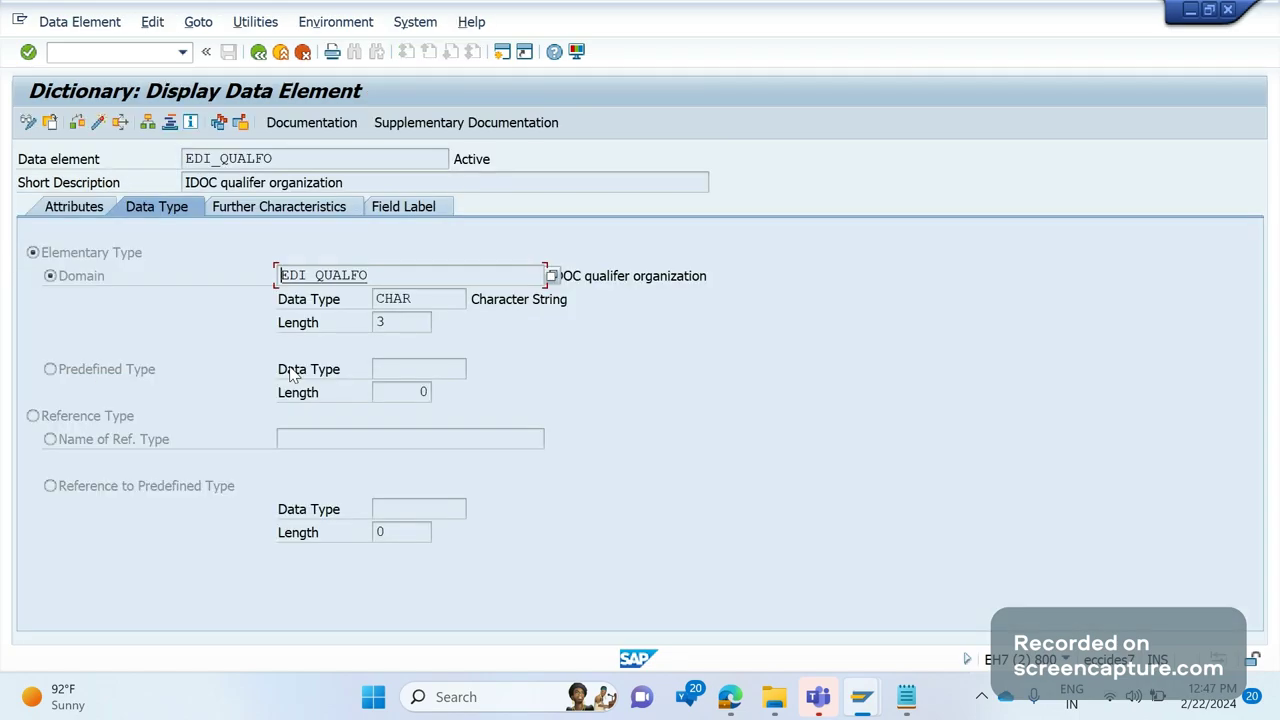
{"action": "left_click", "coordinate": [279, 207]}
{"action": "left_click", "coordinate": [395, 208]}
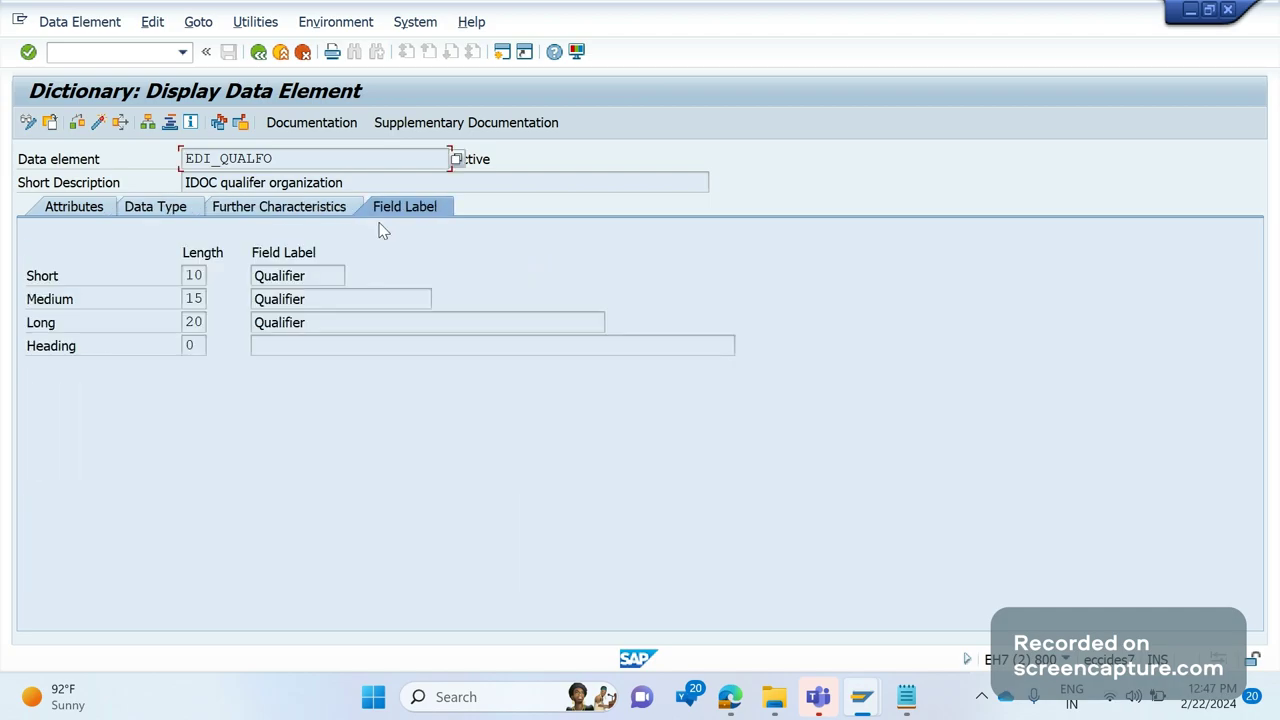
{"action": "left_click", "coordinate": [190, 210]}
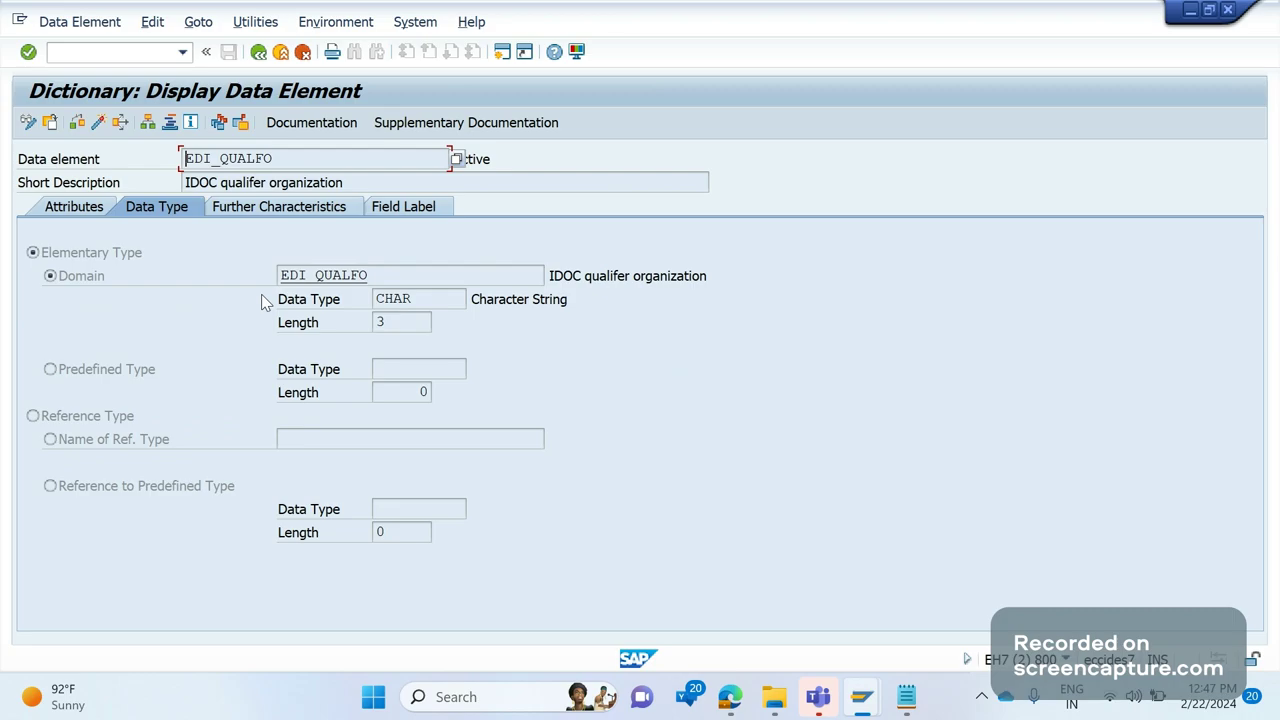
Step: Verify in domain EDI_QUALFO's value range that 014 is Purchasing organization, then return to the record
{"action": "double_click", "coordinate": [325, 278]}
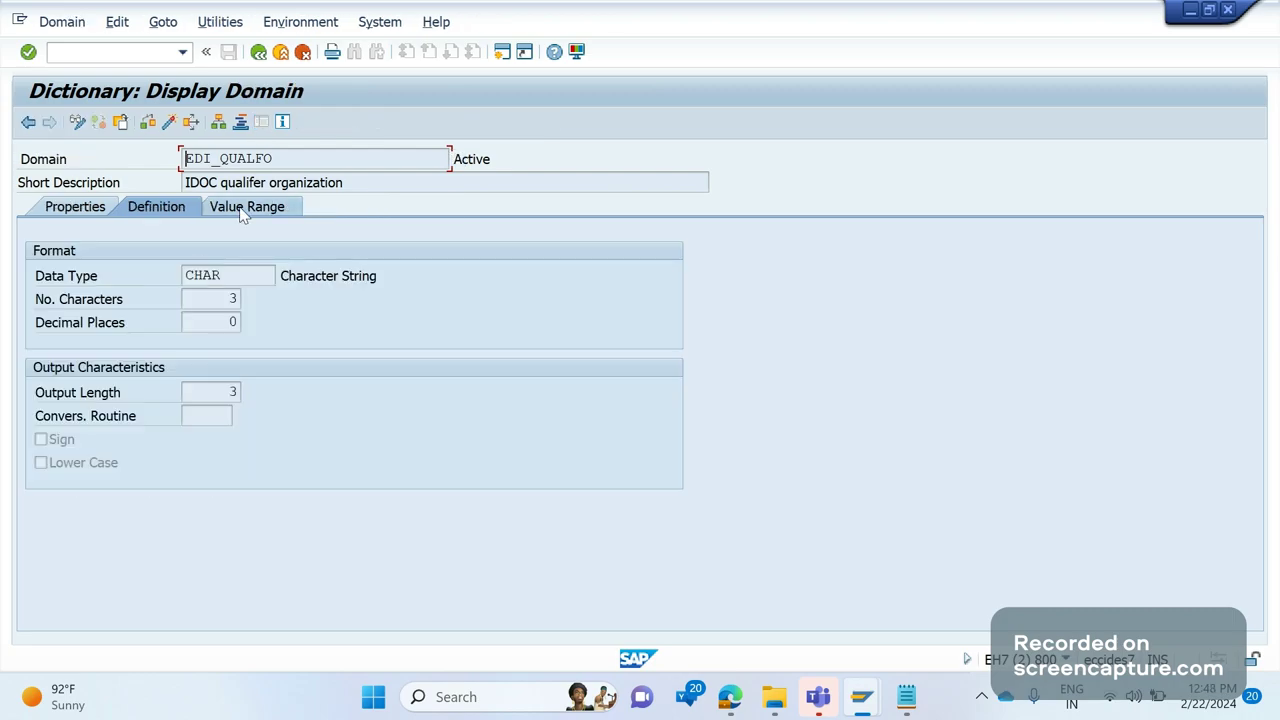
{"action": "left_click", "coordinate": [243, 210]}
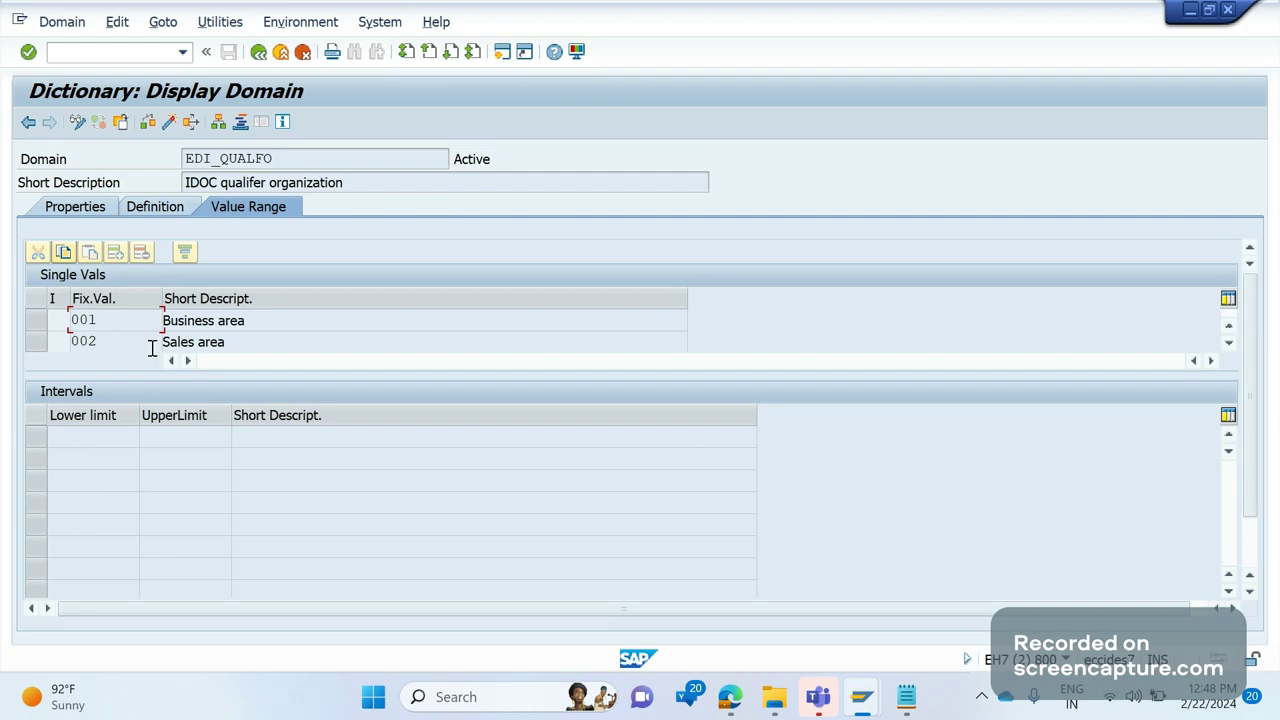
{"action": "left_click", "coordinate": [1229, 343]}
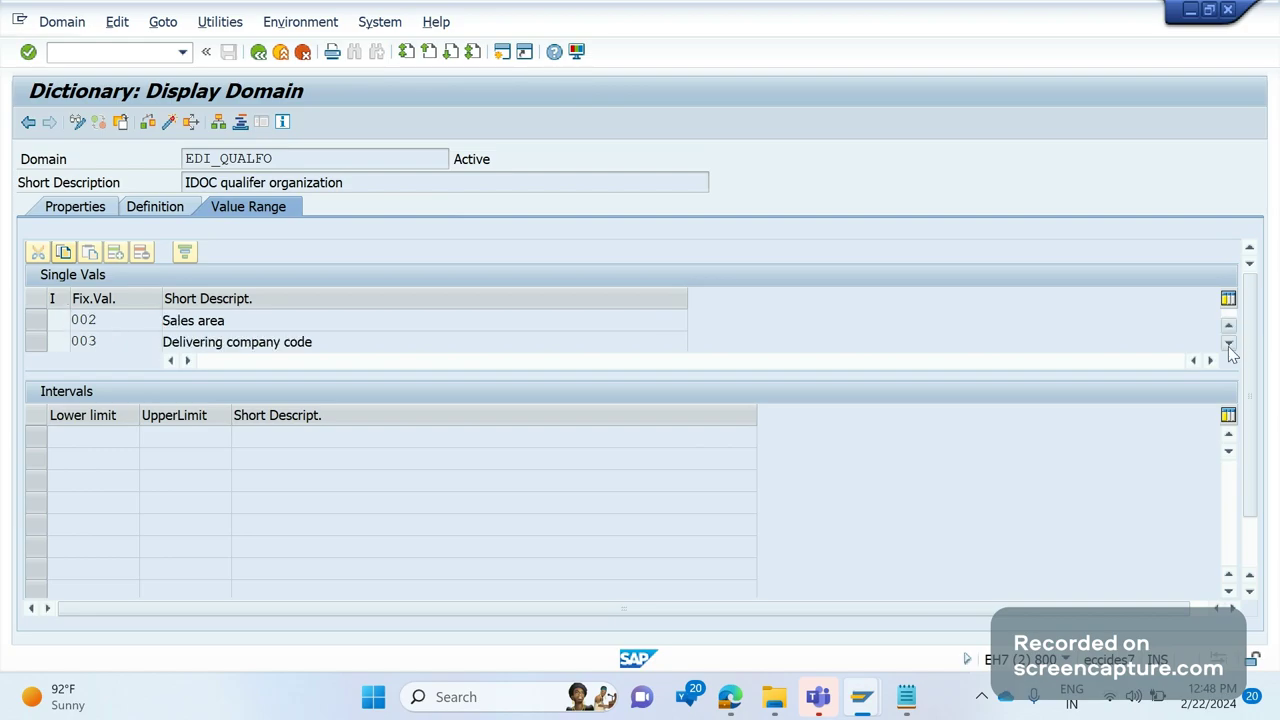
{"action": "left_click", "coordinate": [1229, 343]}
{"action": "triple_click", "coordinate": [1229, 343]}
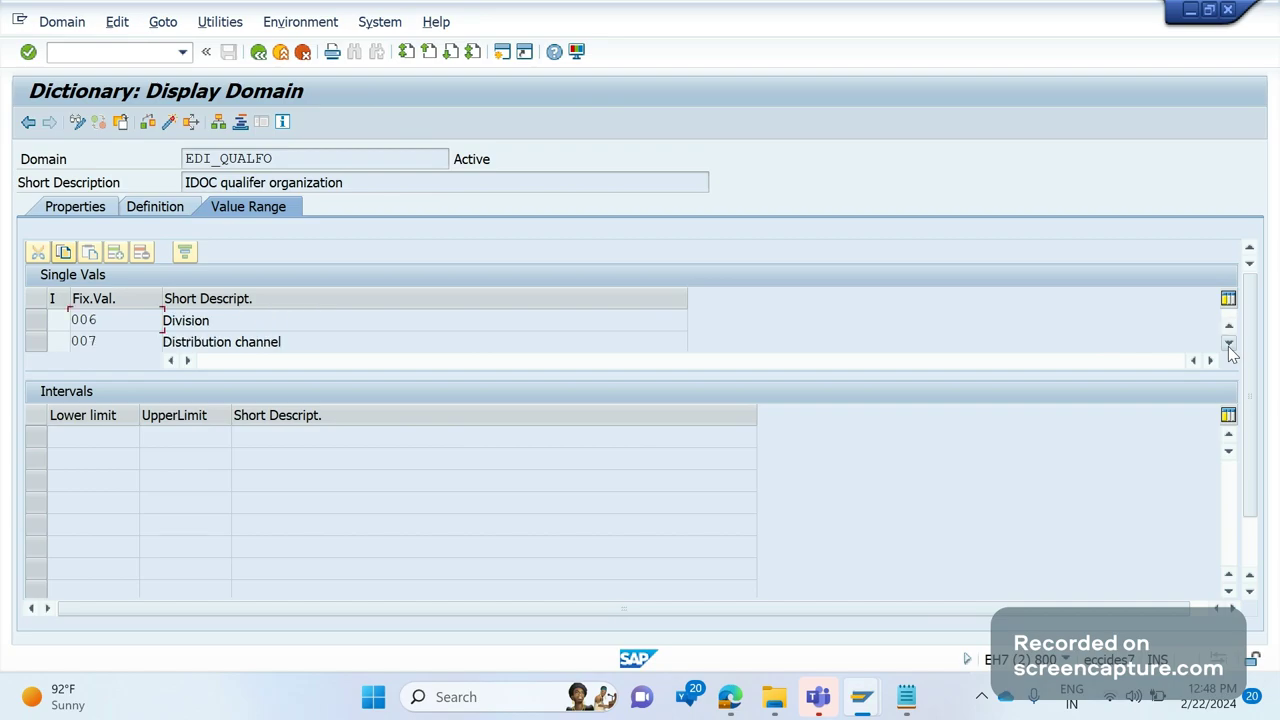
{"action": "double_click", "coordinate": [1229, 343]}
{"action": "double_click", "coordinate": [1229, 343]}
{"action": "double_click", "coordinate": [1229, 343]}
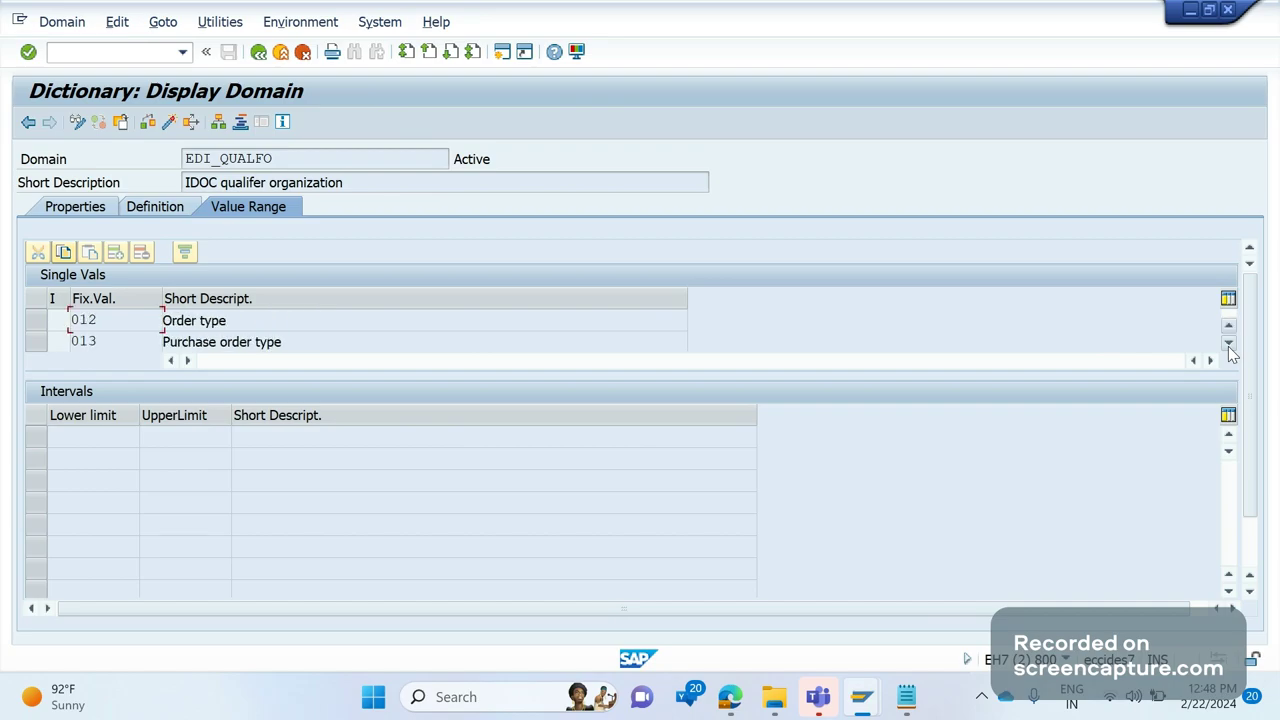
{"action": "left_click", "coordinate": [1229, 343]}
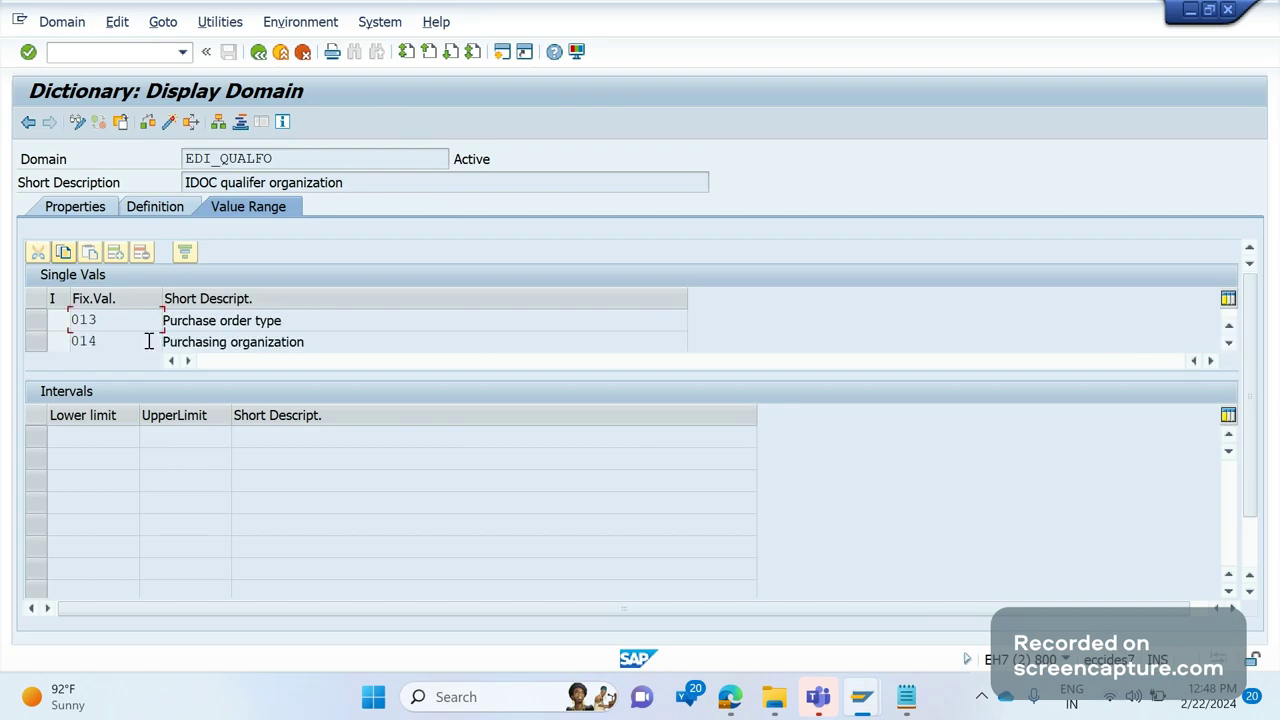
{"action": "left_click_drag", "start_coordinate": [314, 346], "coordinate": [146, 346]}
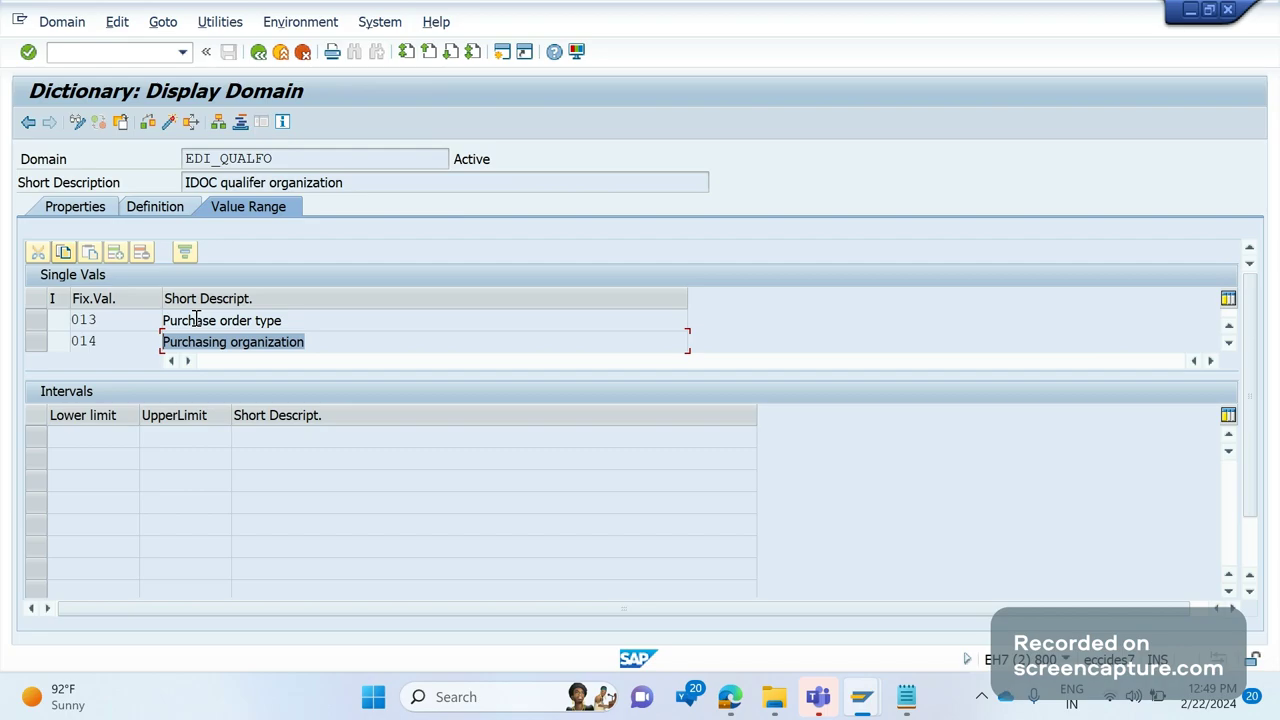
{"action": "key", "text": "F3"}
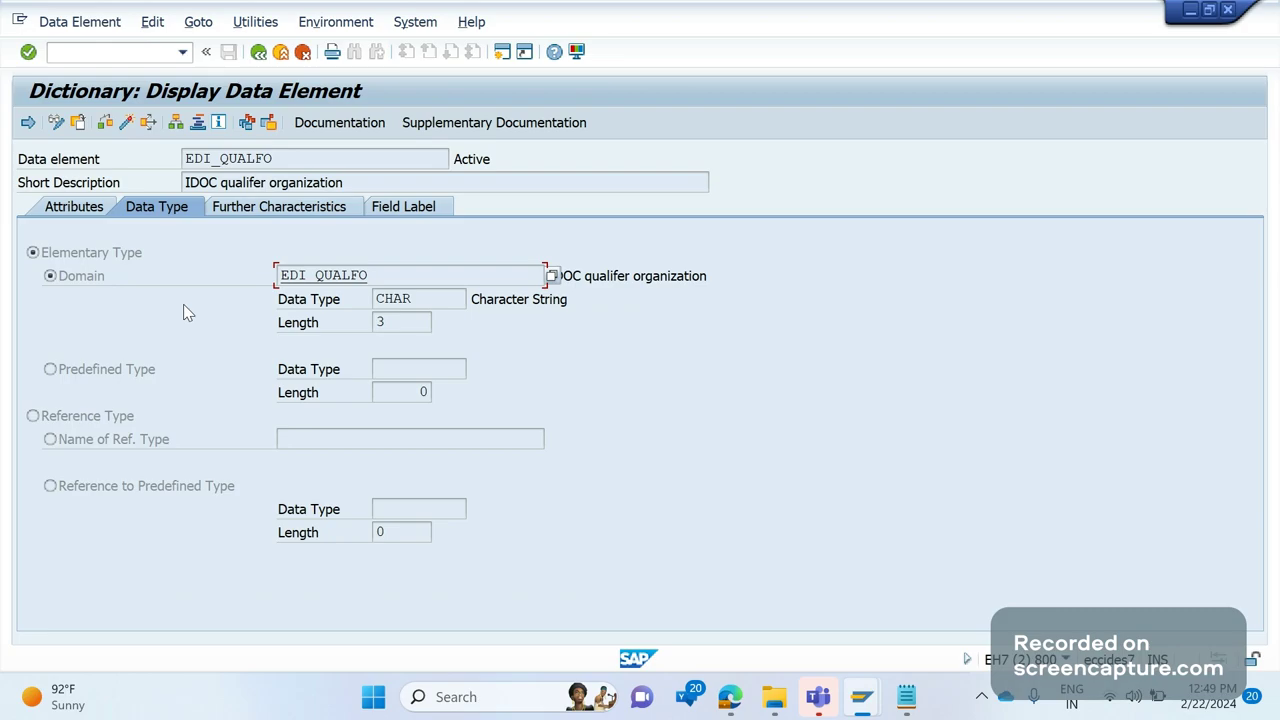
{"action": "key", "text": "F3"}
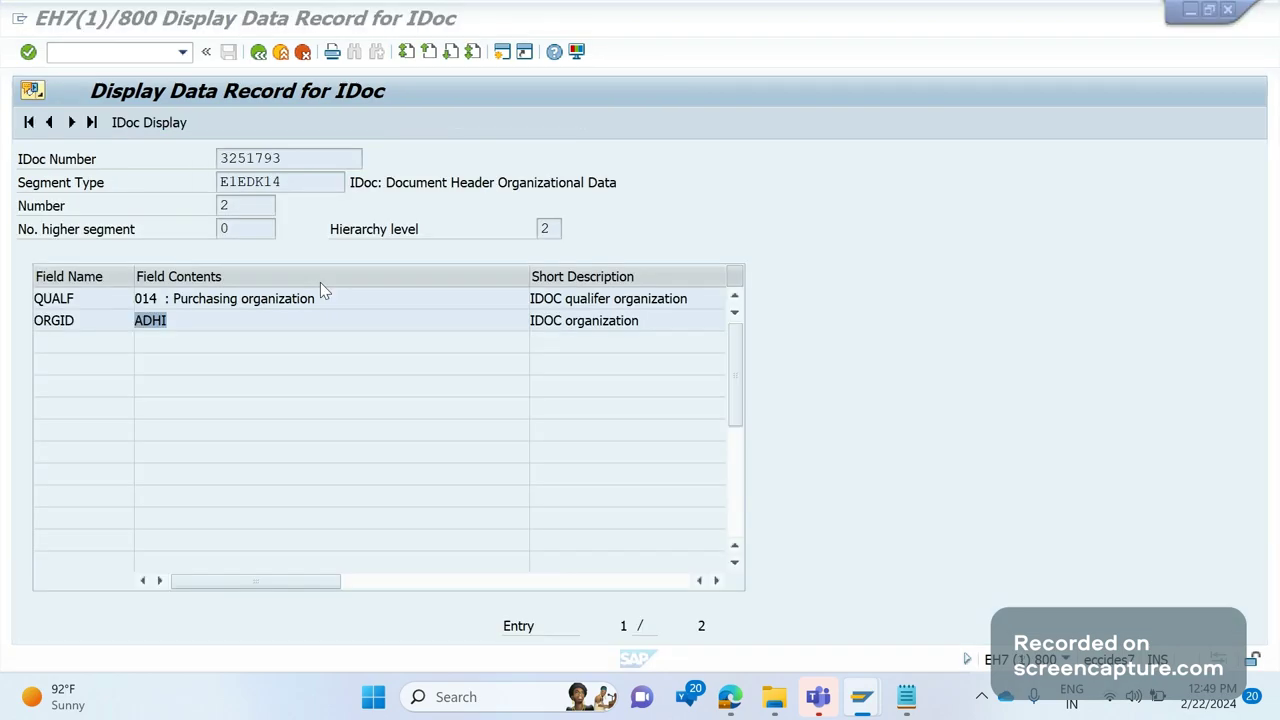
Step: List the 21 possible QUALF qualifier values, then return to the segment tree
{"action": "left_click", "coordinate": [401, 299]}
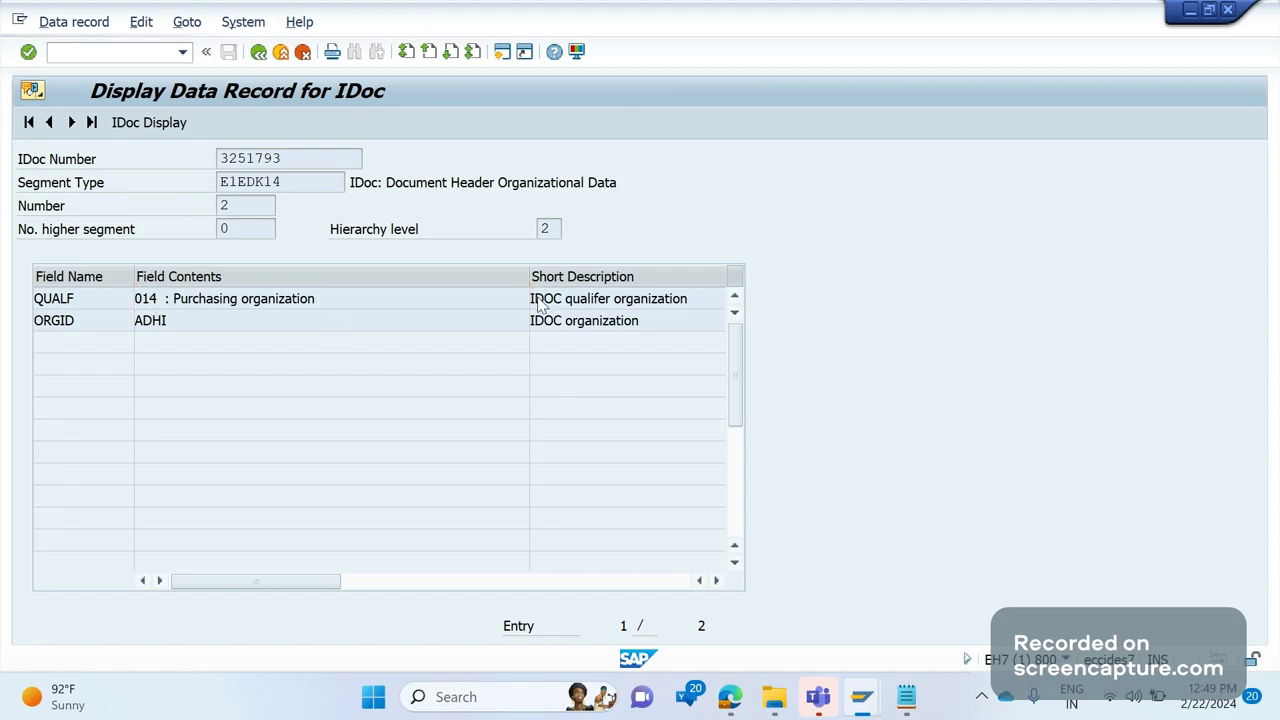
{"action": "key", "text": "F4"}
{"action": "left_click_drag", "start_coordinate": [234, 22], "coordinate": [780, 54]}
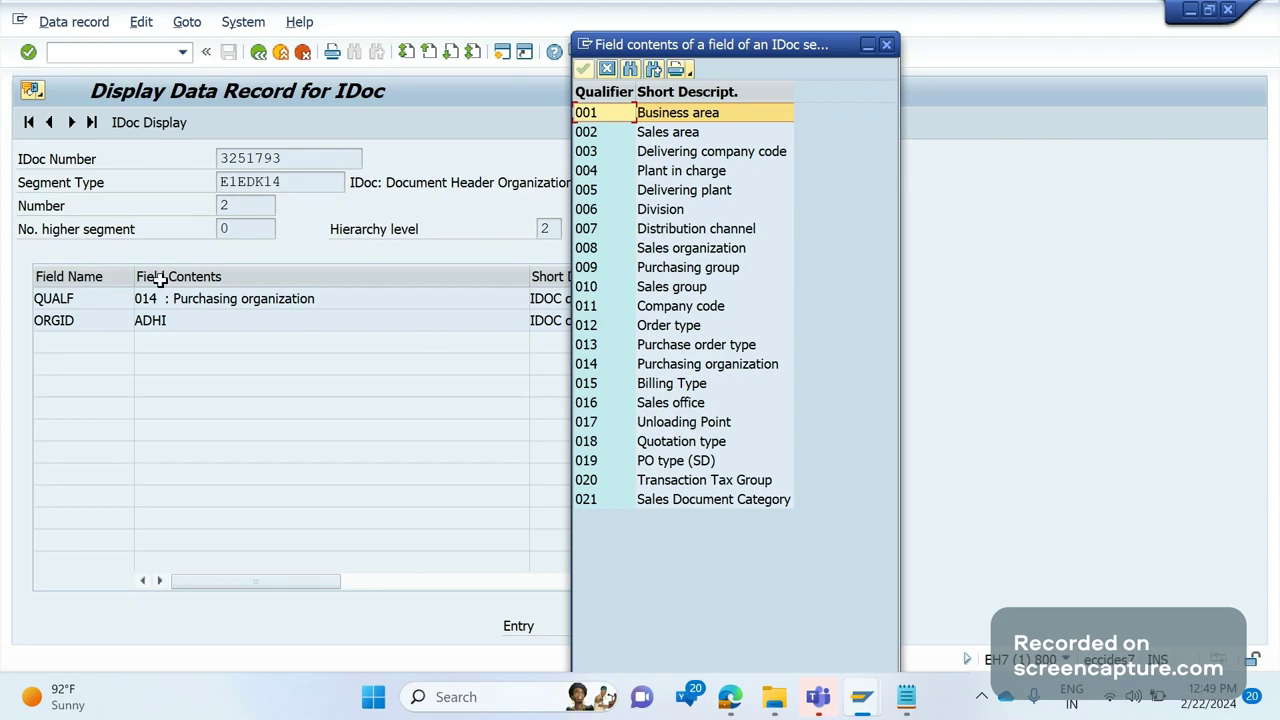
{"action": "key", "text": "Escape"}
{"action": "left_click", "coordinate": [258, 52]}
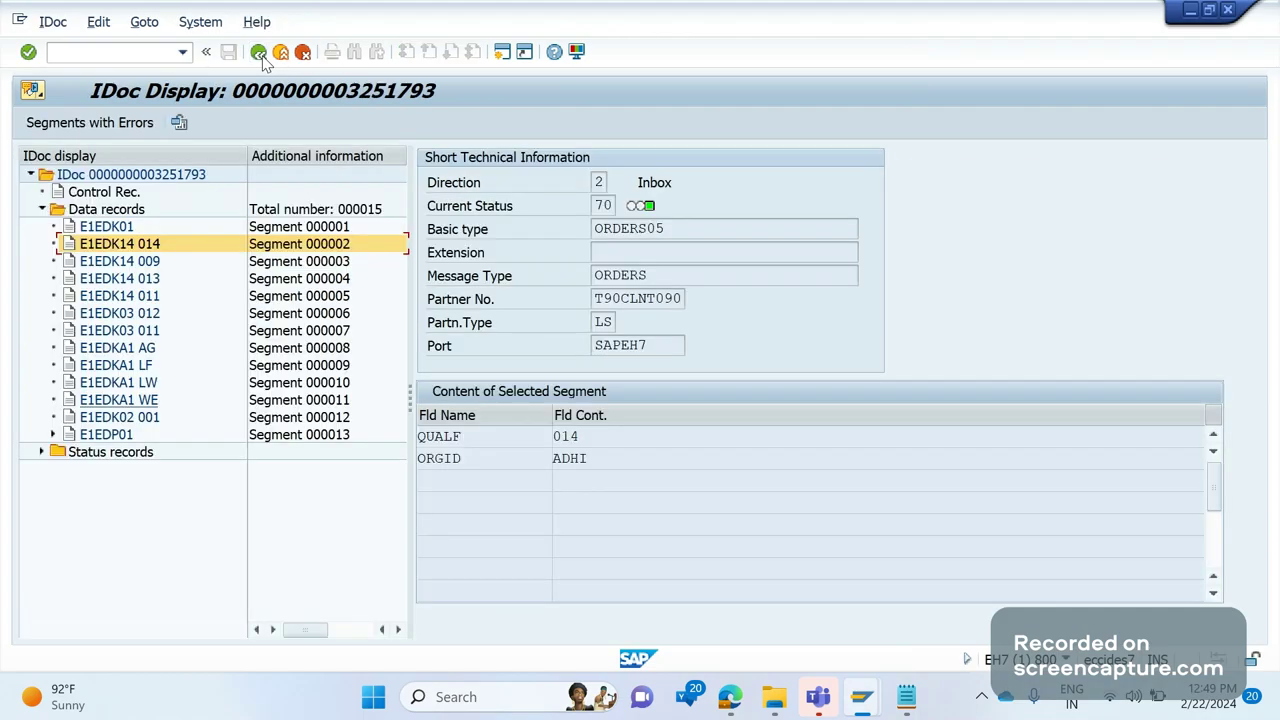
Step: Reopen the E1EDK14 014 record, review the qualifier value list again, and return to the tree
{"action": "double_click", "coordinate": [70, 246]}
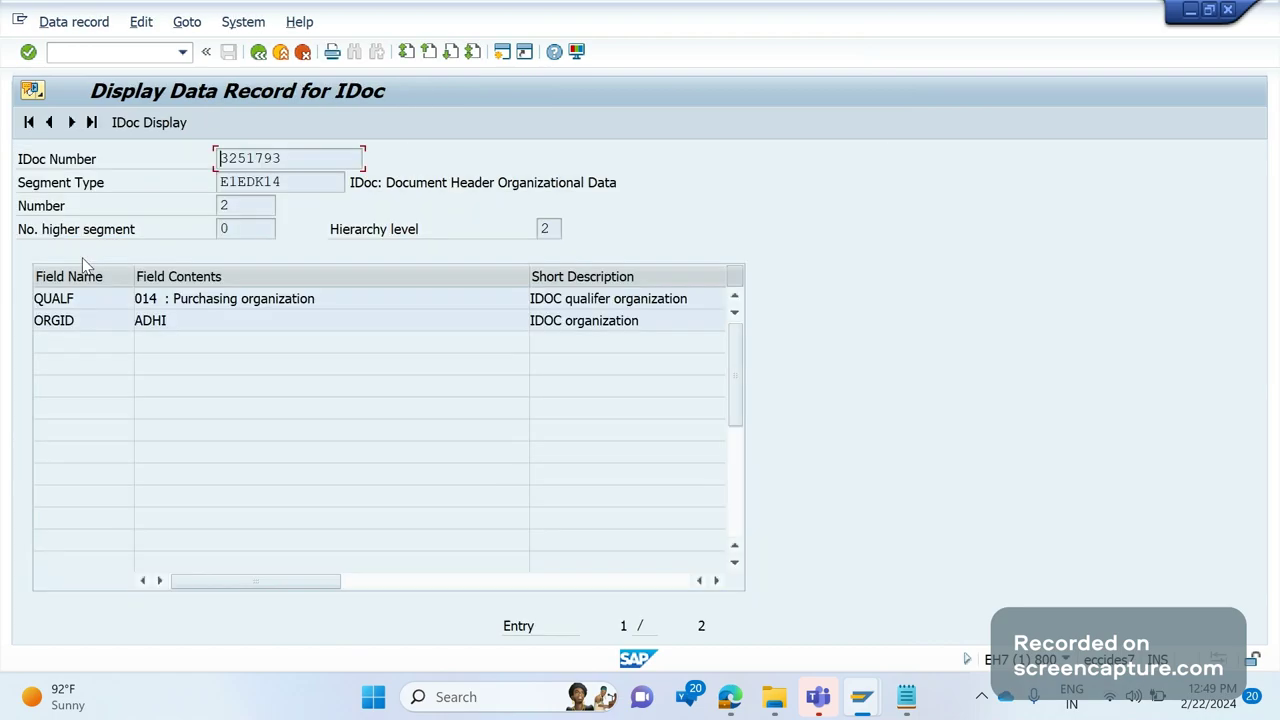
{"action": "double_click", "coordinate": [40, 300]}
{"action": "left_click", "coordinate": [216, 298]}
{"action": "left_click", "coordinate": [538, 299]}
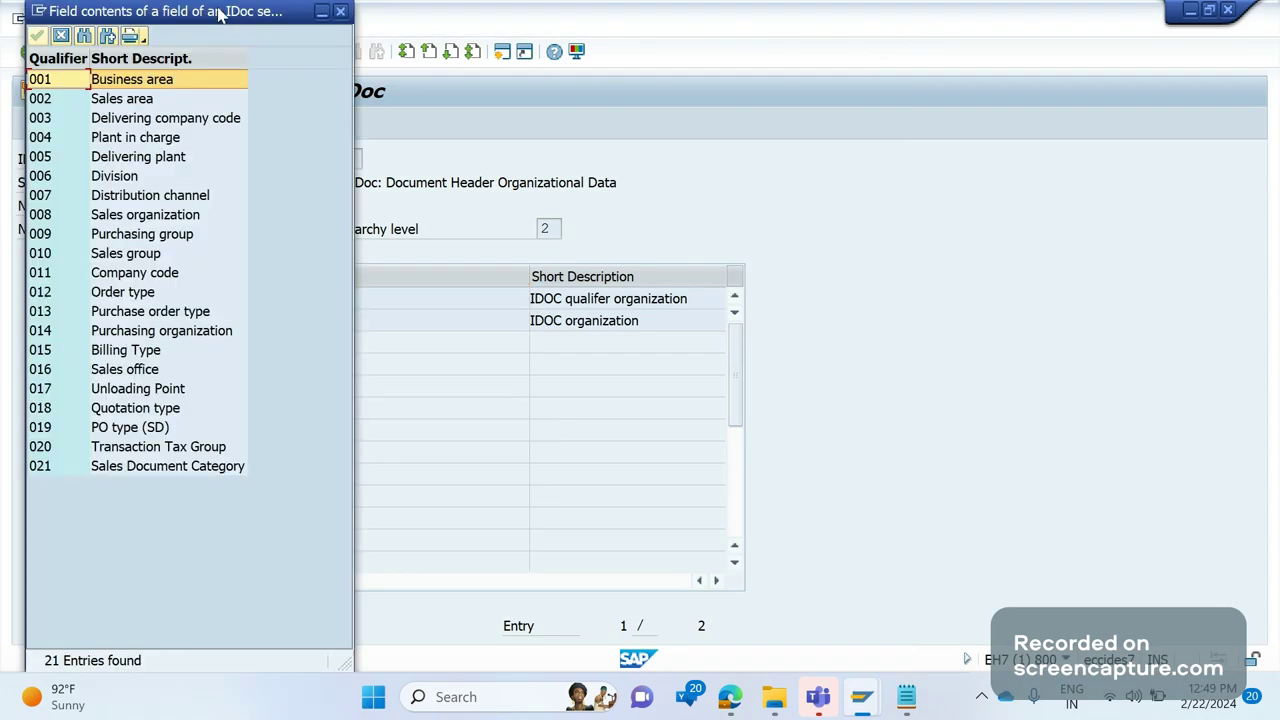
{"action": "left_click_drag", "start_coordinate": [219, 11], "coordinate": [553, 33]}
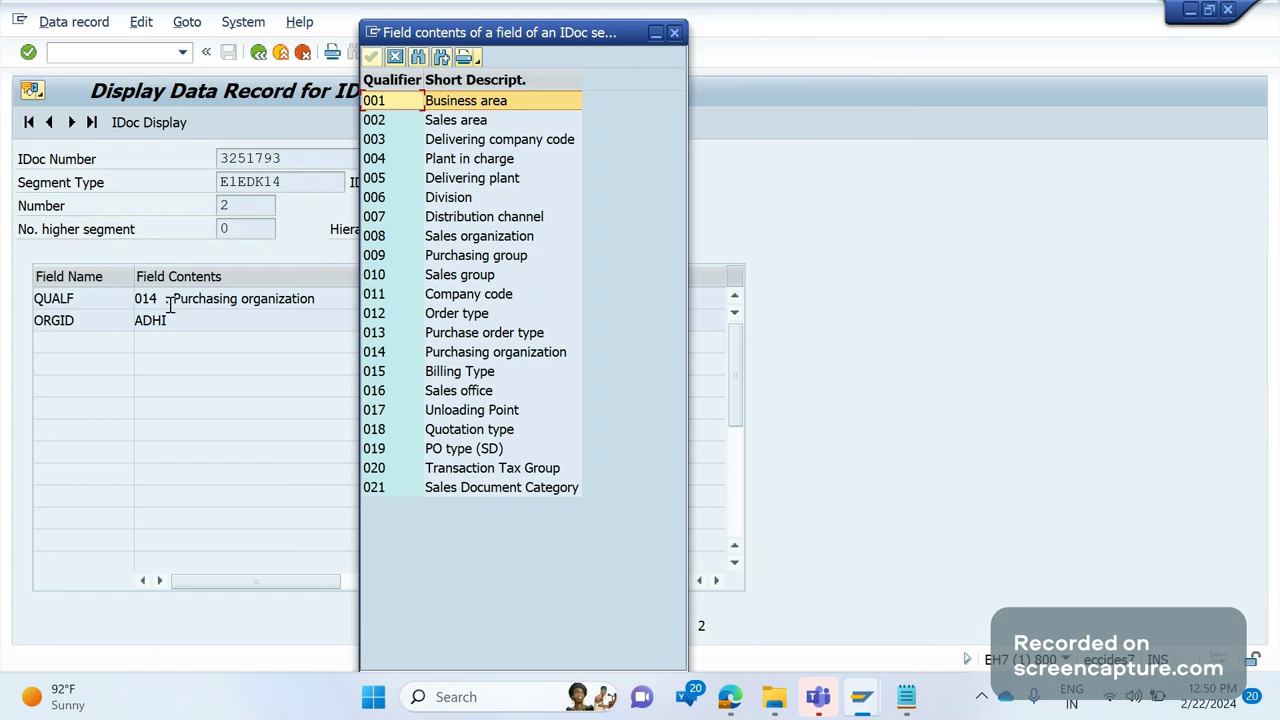
{"action": "key", "text": "Escape"}
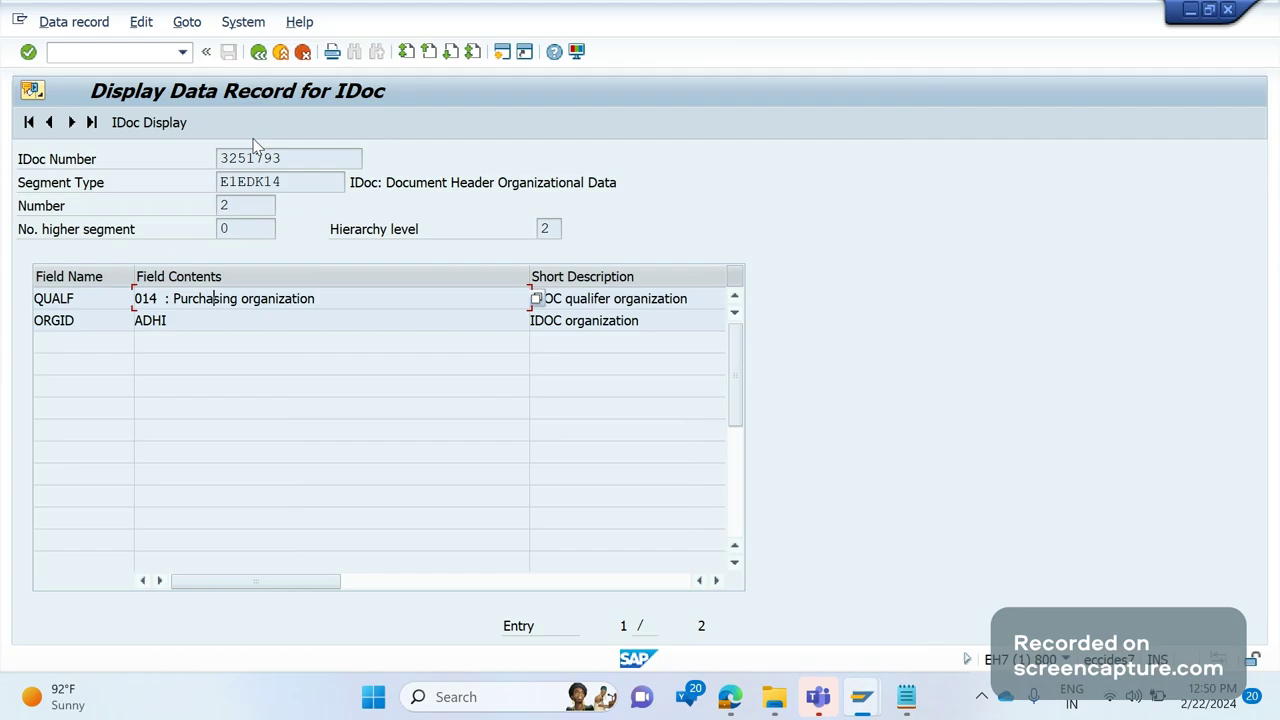
{"action": "left_click", "coordinate": [259, 52]}
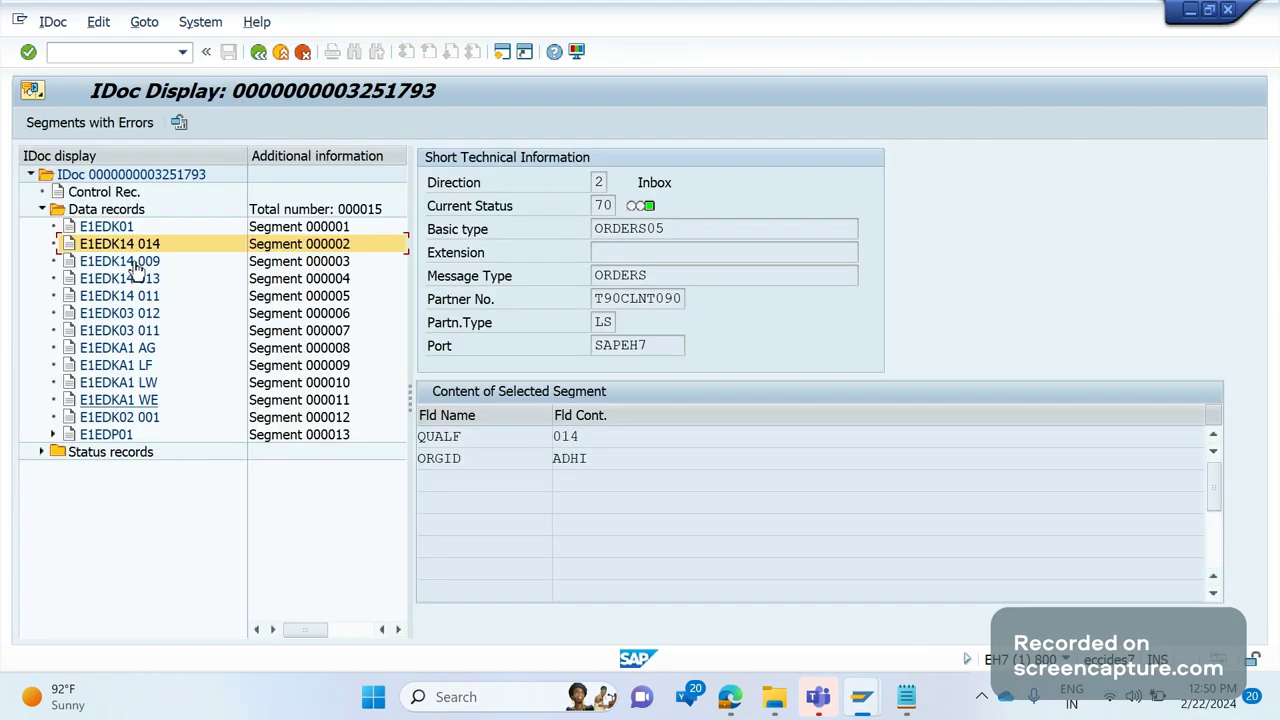
Step: Open E1EDK01's data record and review its HWAER, WKURS and CURCY INR values
{"action": "left_click", "coordinate": [100, 227]}
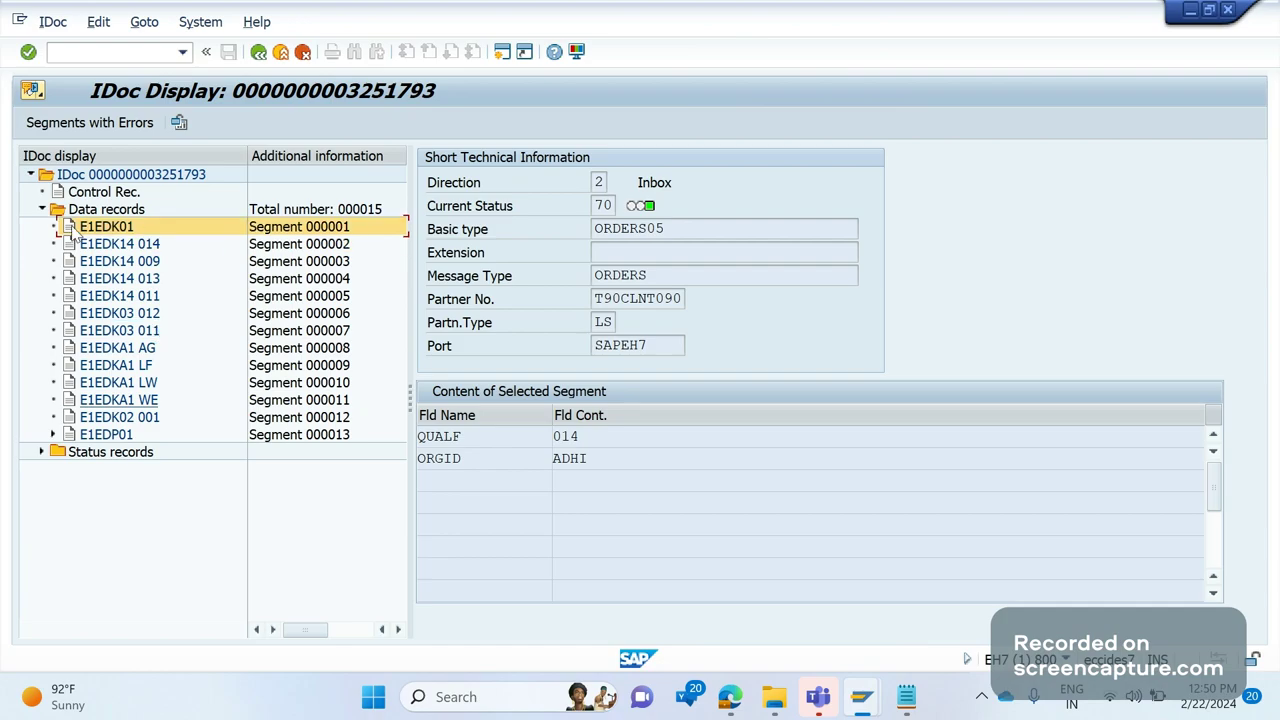
{"action": "double_click", "coordinate": [72, 228]}
{"action": "left_click", "coordinate": [353, 311]}
{"action": "key", "text": "Down"}
{"action": "left_click", "coordinate": [327, 298]}
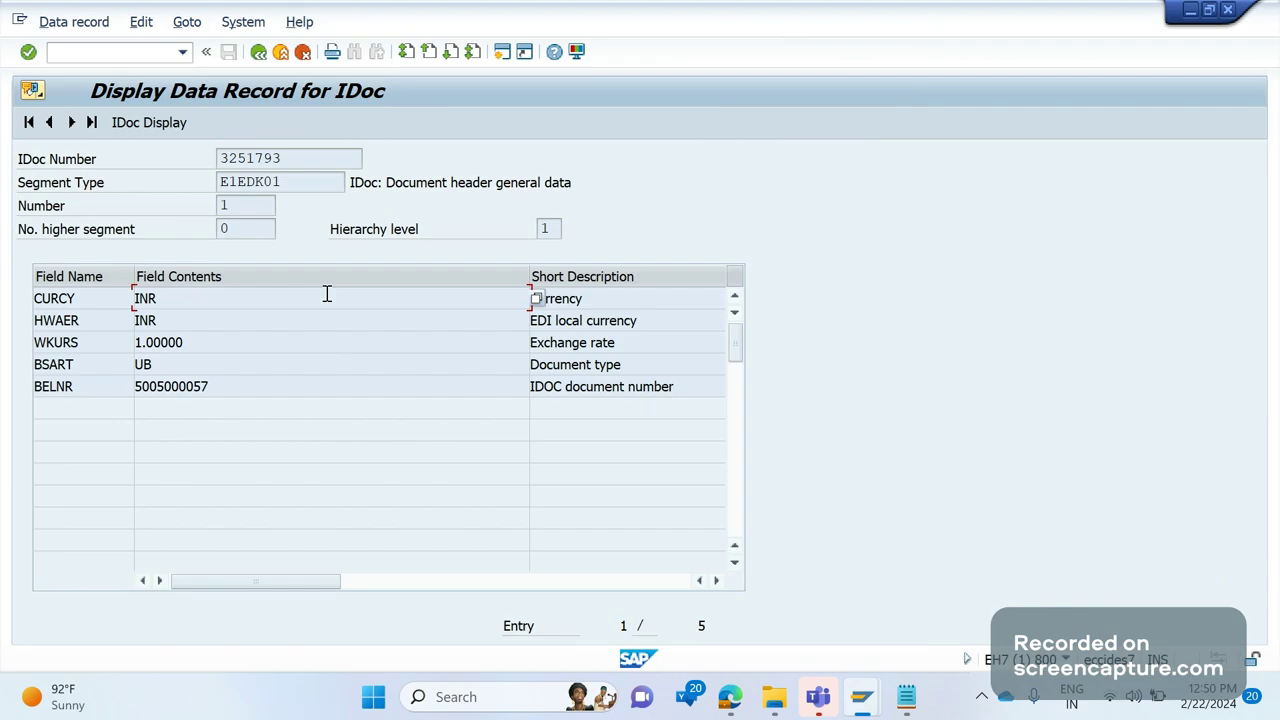
Step: Switch to the EH7(2) session and go back to the E2EDK14 segment definition
{"action": "mouse_move", "coordinate": [861, 697]}
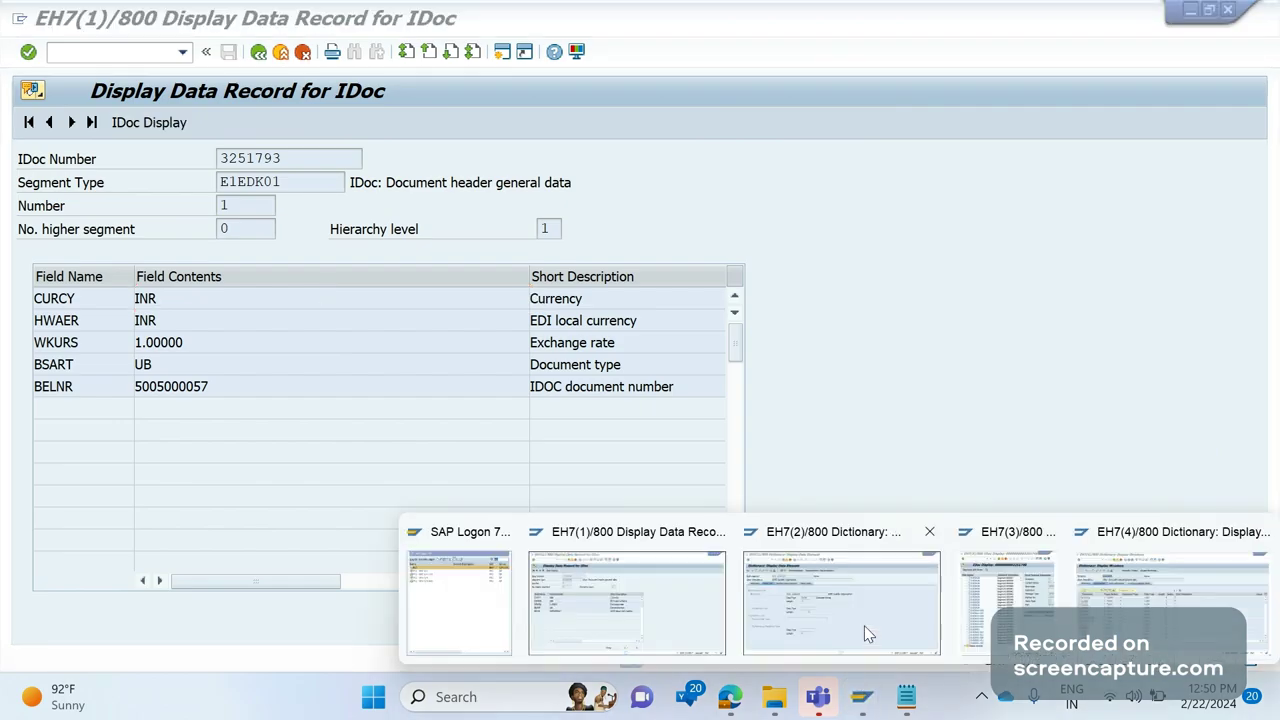
{"action": "left_click", "coordinate": [868, 633]}
{"action": "key", "text": "F3"}
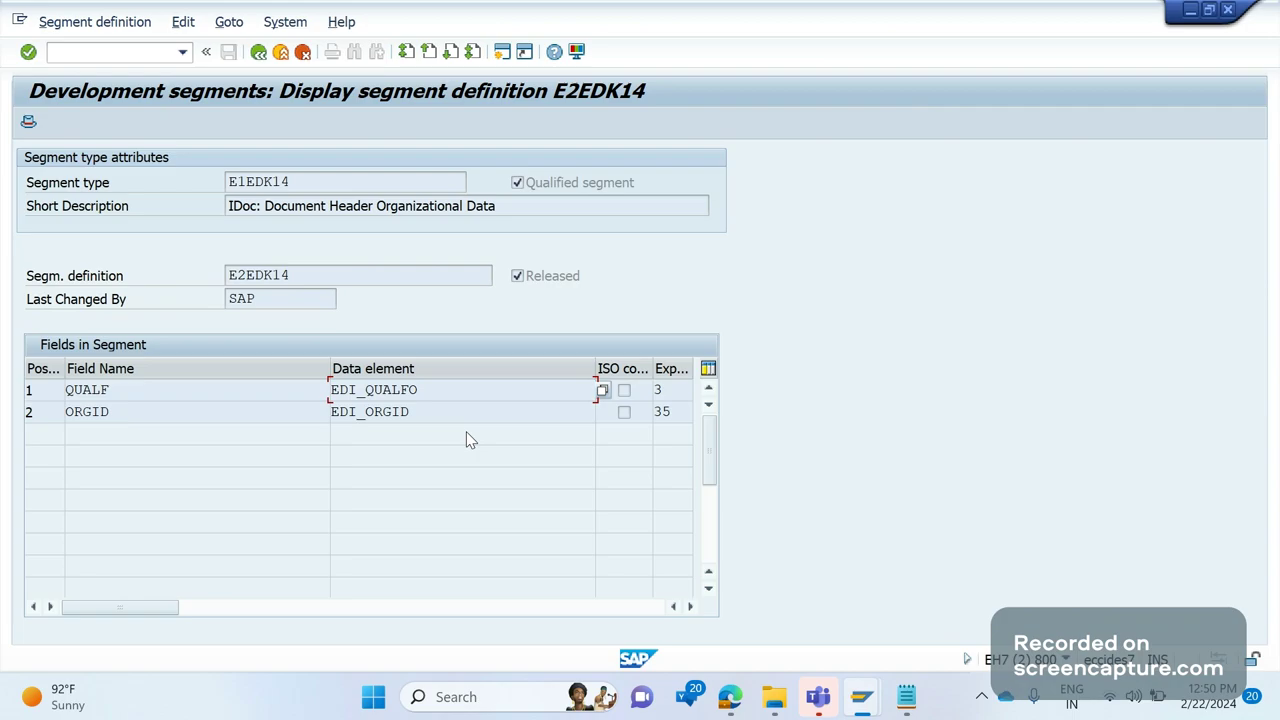
Step: Open E1EDK01's attributes and definition E2EDK01005, then show its six definition versions
{"action": "key", "text": "F3"}
{"action": "key", "text": "F3"}
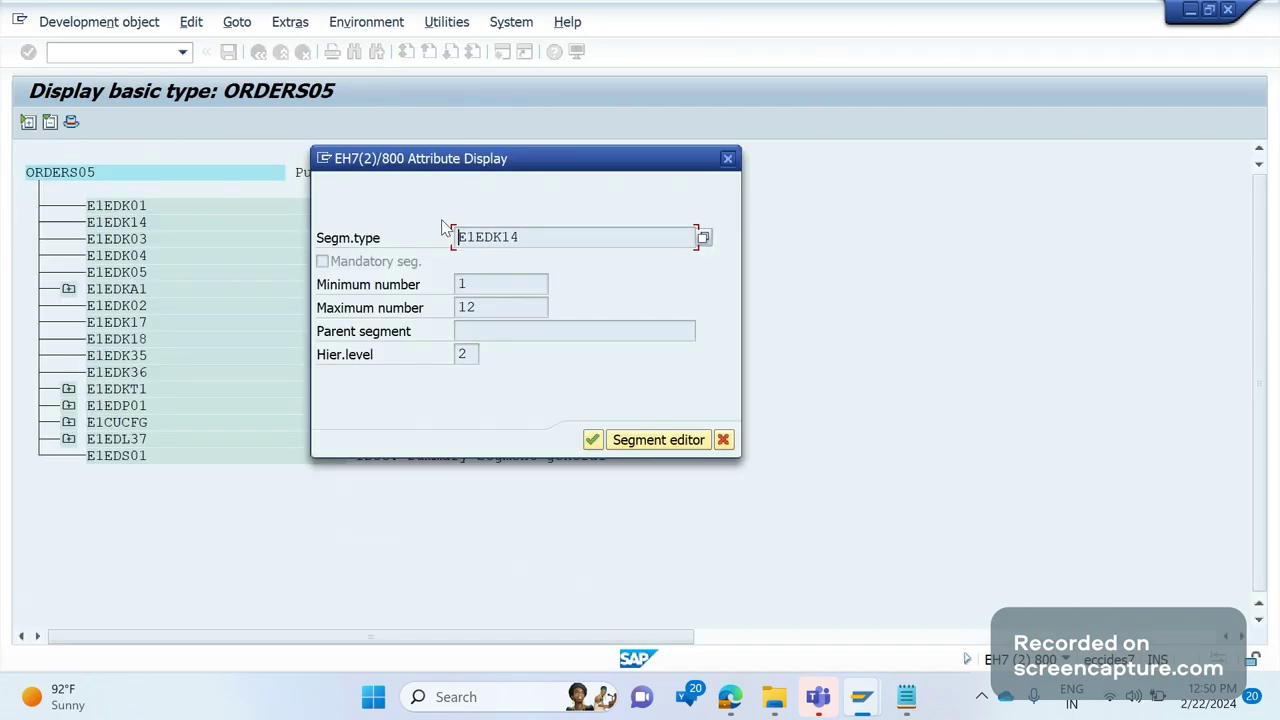
{"action": "left_click", "coordinate": [728, 159]}
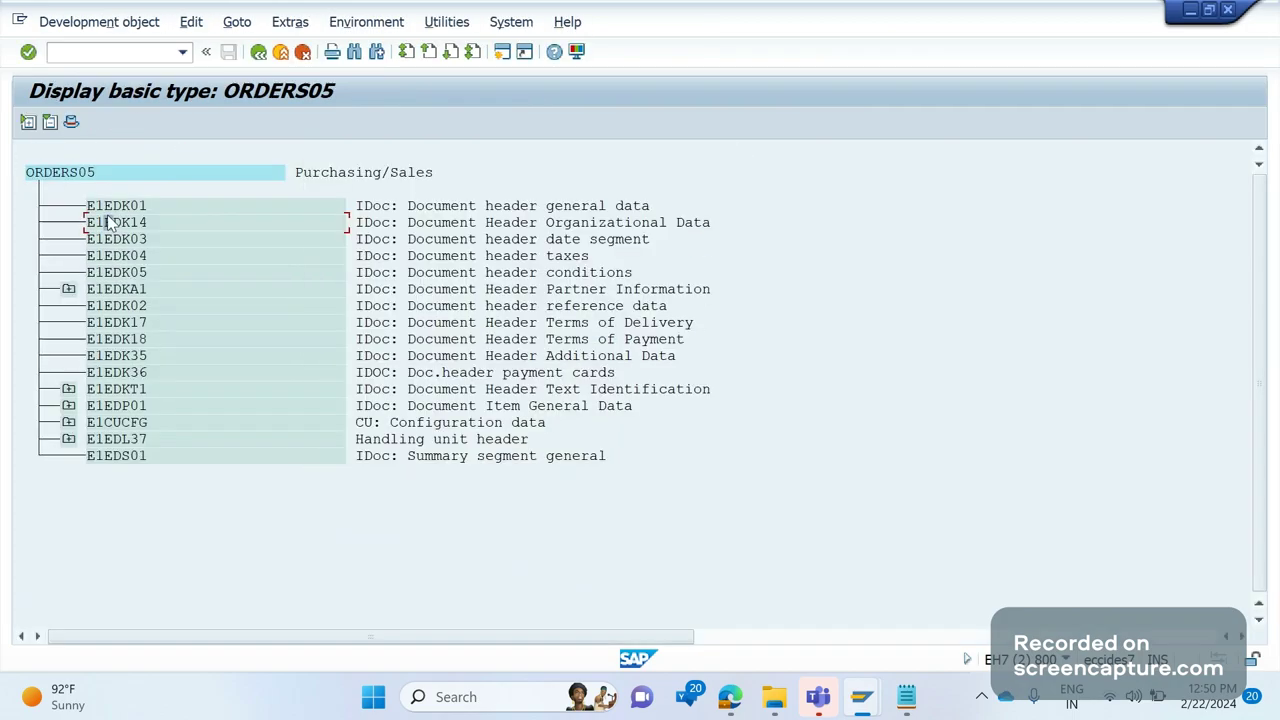
{"action": "double_click", "coordinate": [113, 211]}
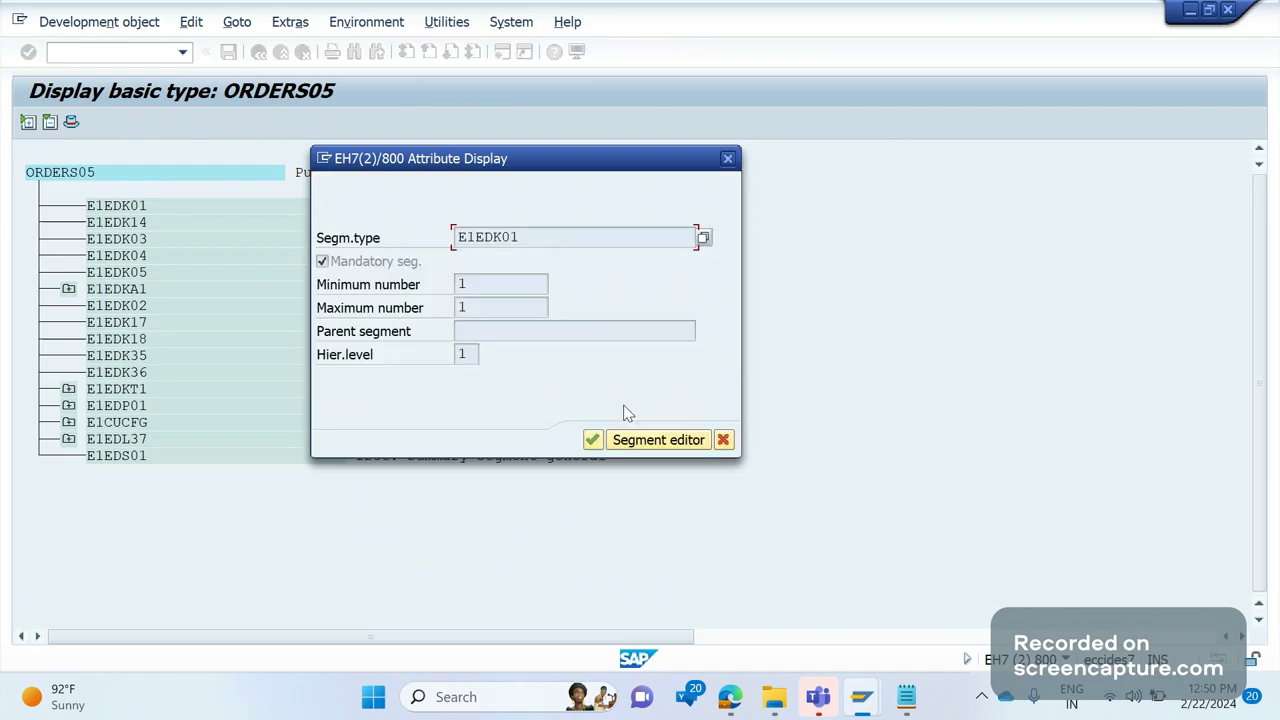
{"action": "left_click", "coordinate": [630, 440]}
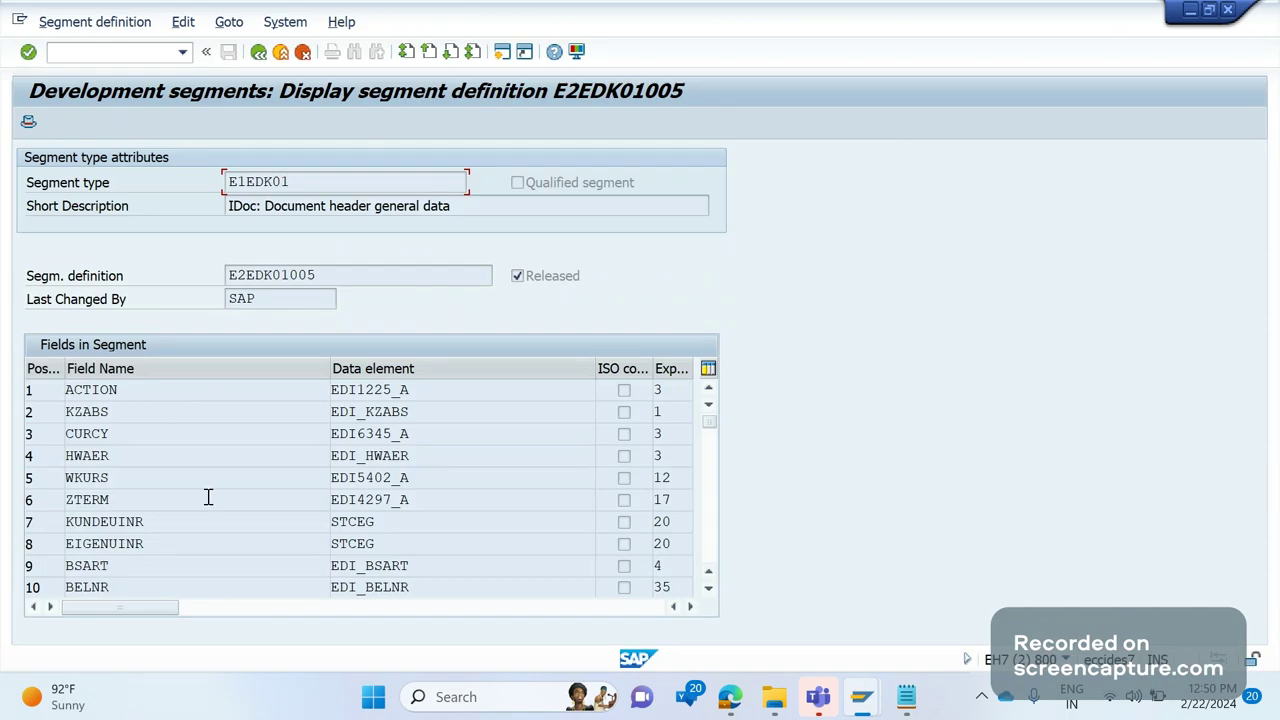
{"action": "left_click", "coordinate": [262, 54]}
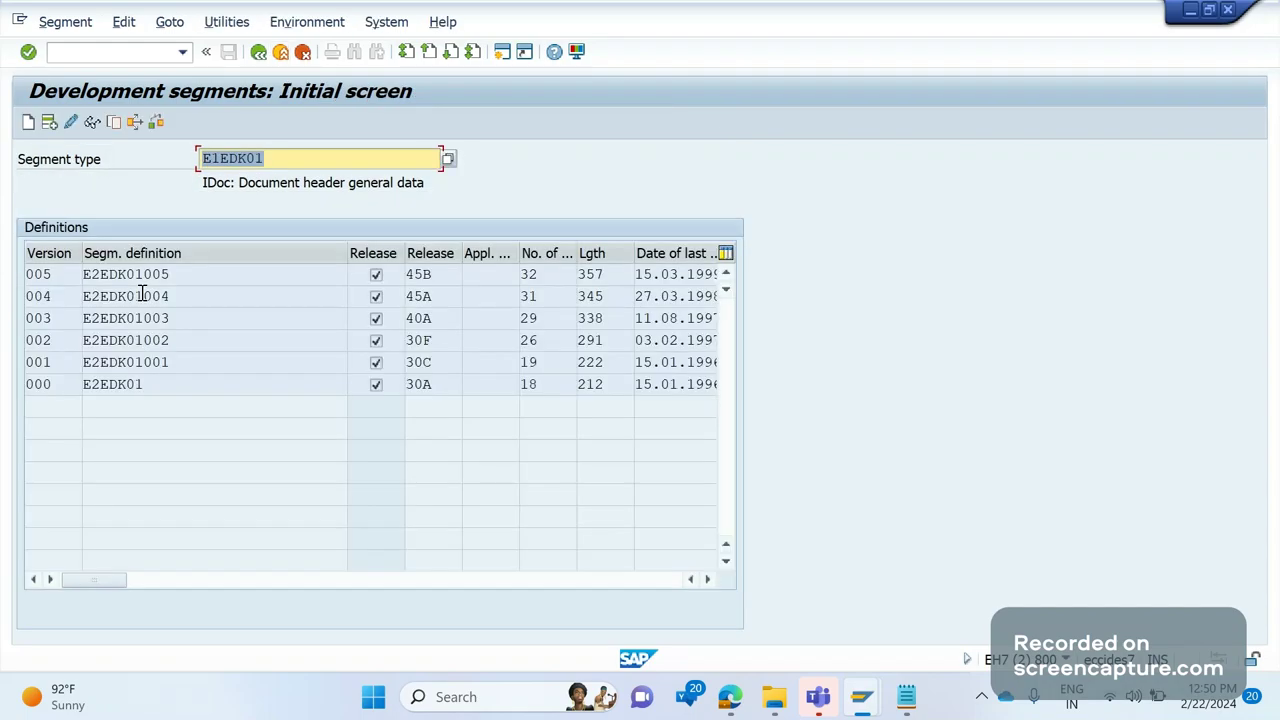
Step: Return to the ORDERS05 structure and open E1EDK14's segment definition E2EDK14
{"action": "left_click", "coordinate": [260, 55]}
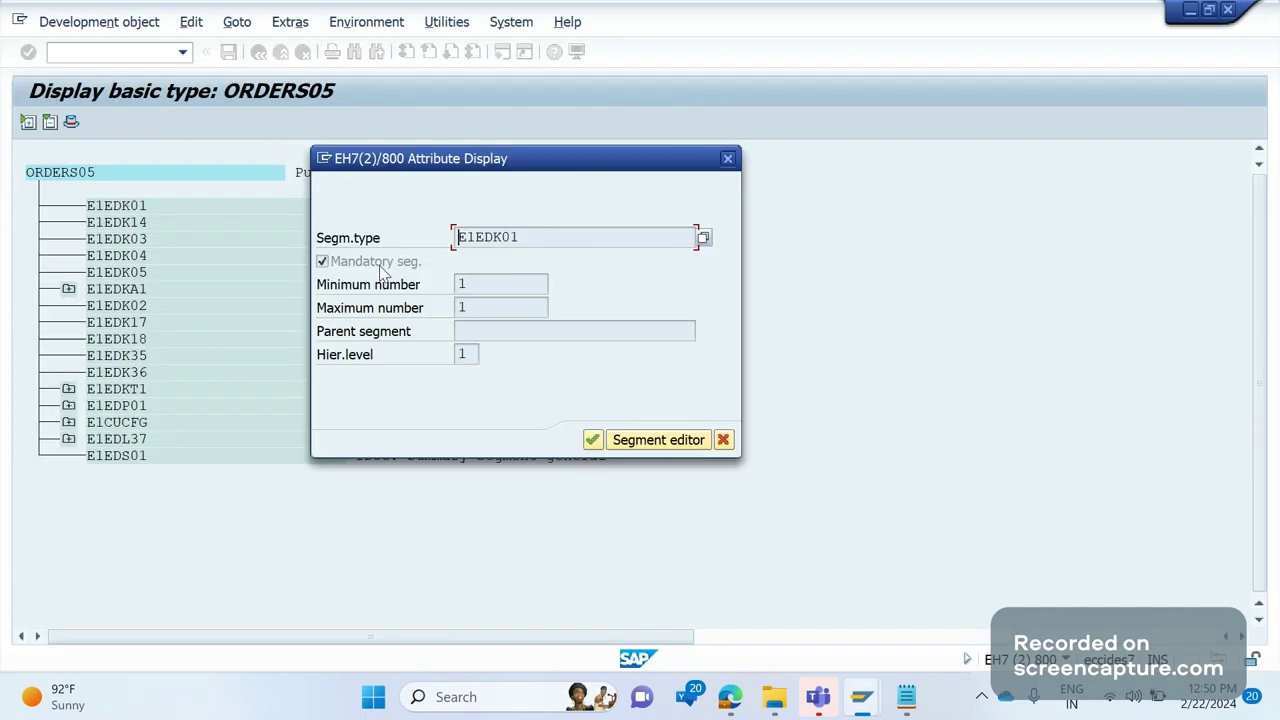
{"action": "key", "text": "Return"}
{"action": "double_click", "coordinate": [118, 237]}
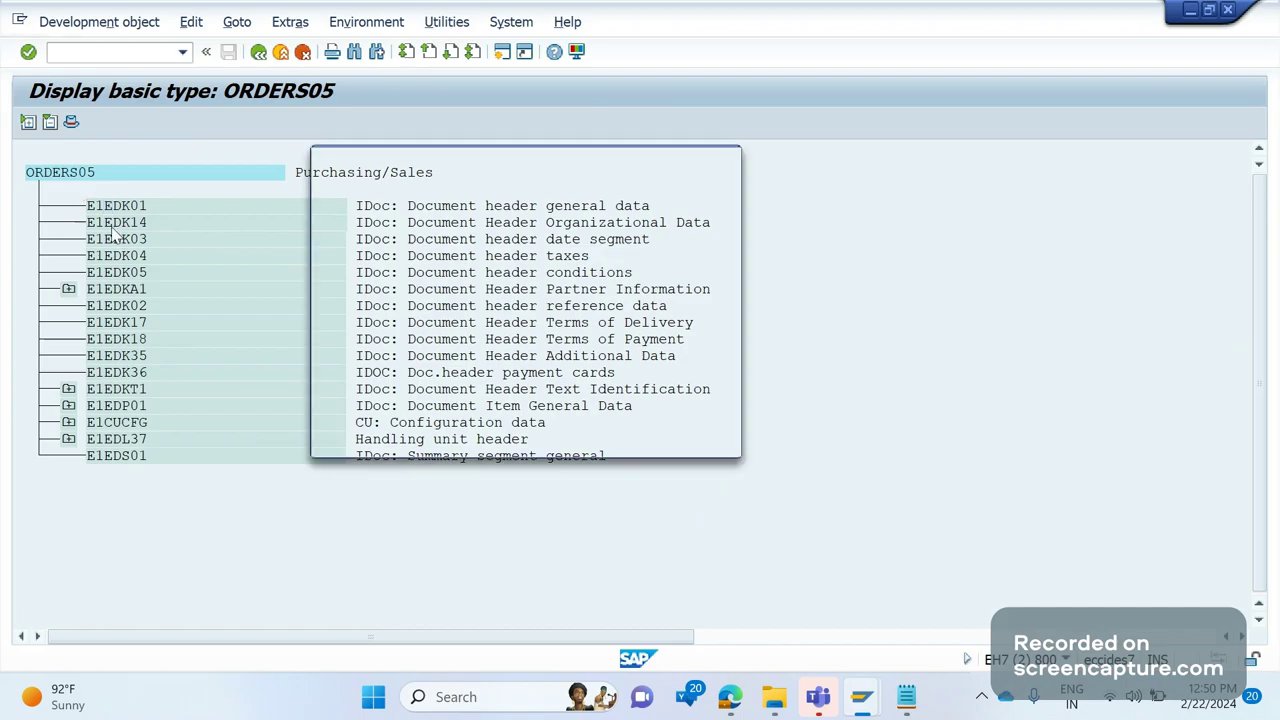
{"action": "left_click", "coordinate": [660, 441]}
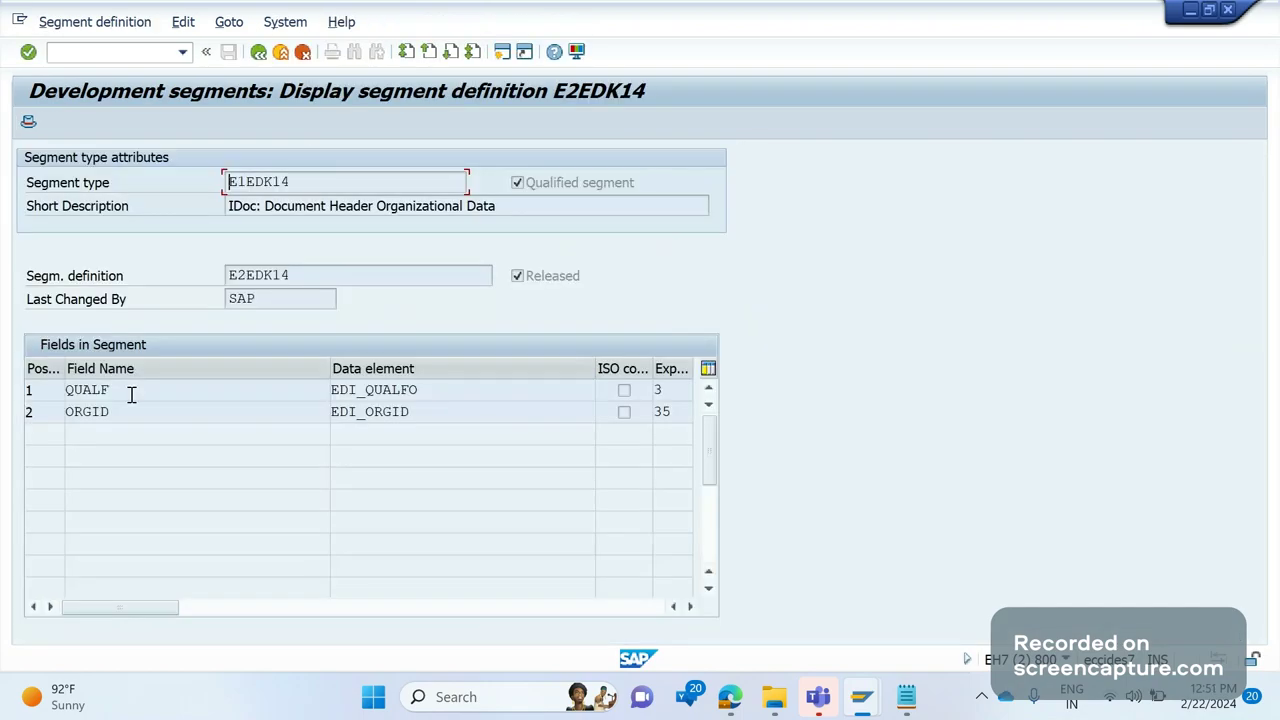
Step: Examine E2EDK14's fields QUALF and ORGID and QUALF's data element EDI_QUALFO
{"action": "double_click", "coordinate": [131, 395]}
{"action": "double_click", "coordinate": [98, 414]}
{"action": "left_click", "coordinate": [421, 393]}
{"action": "double_click", "coordinate": [421, 393]}
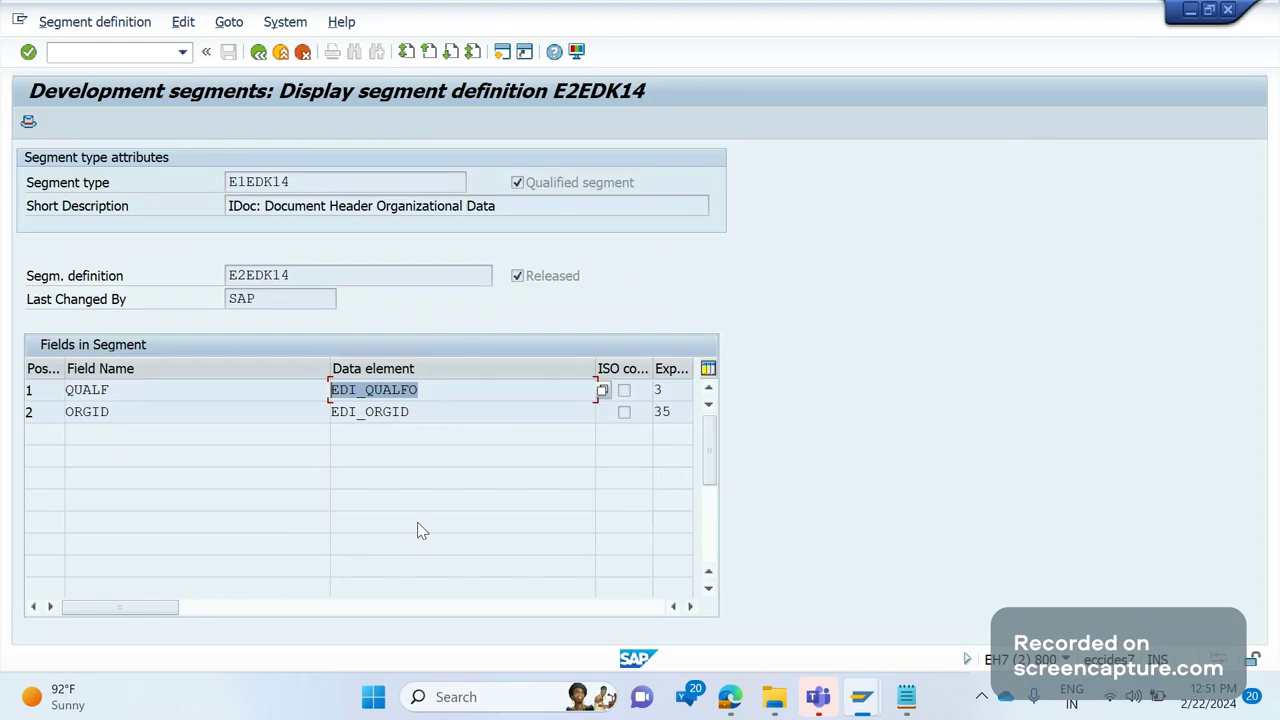
{"action": "key", "text": "Tab"}
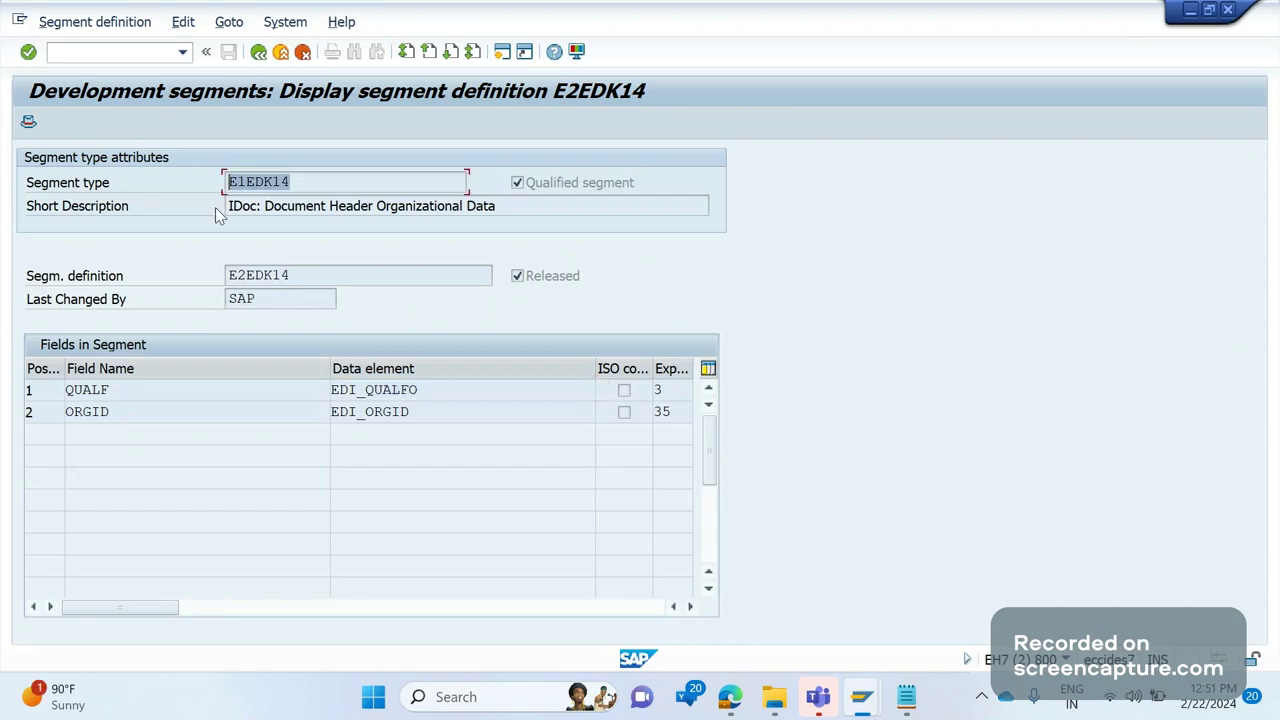
{"action": "left_click", "coordinate": [124, 390]}
{"action": "left_click_drag", "start_coordinate": [124, 390], "coordinate": [44, 416]}
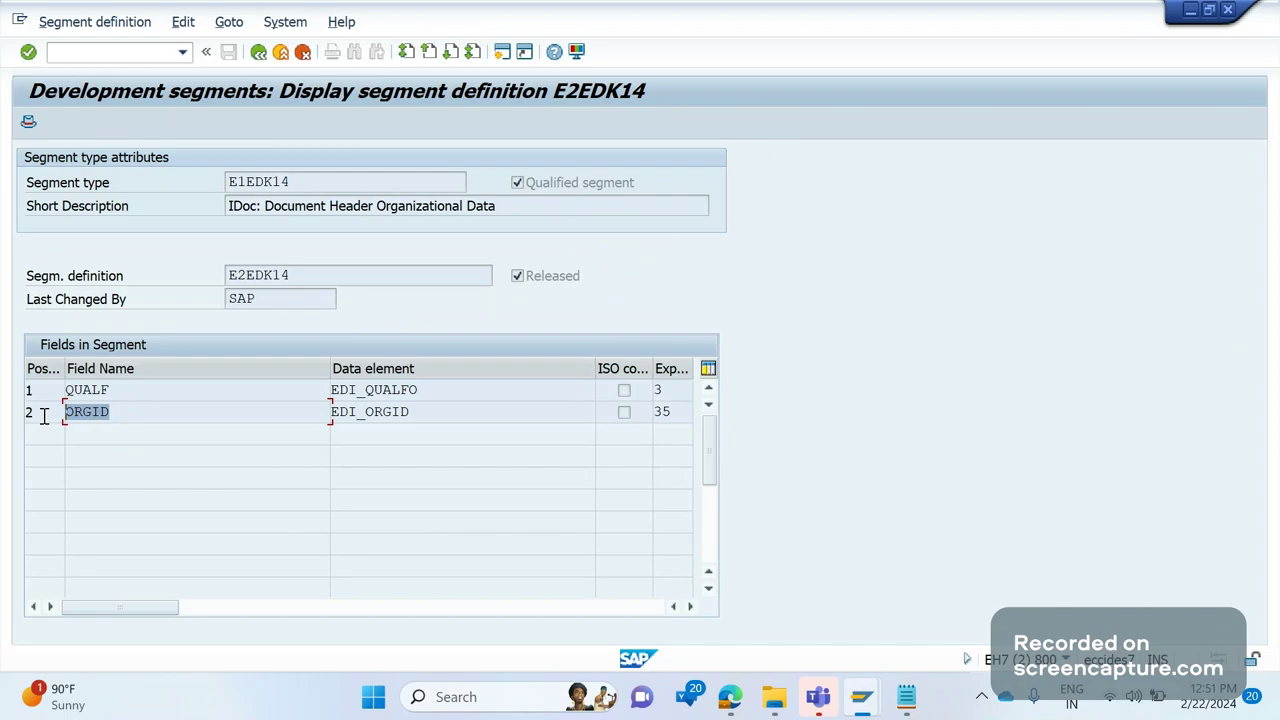
{"action": "left_click", "coordinate": [104, 394]}
{"action": "double_click", "coordinate": [102, 394]}
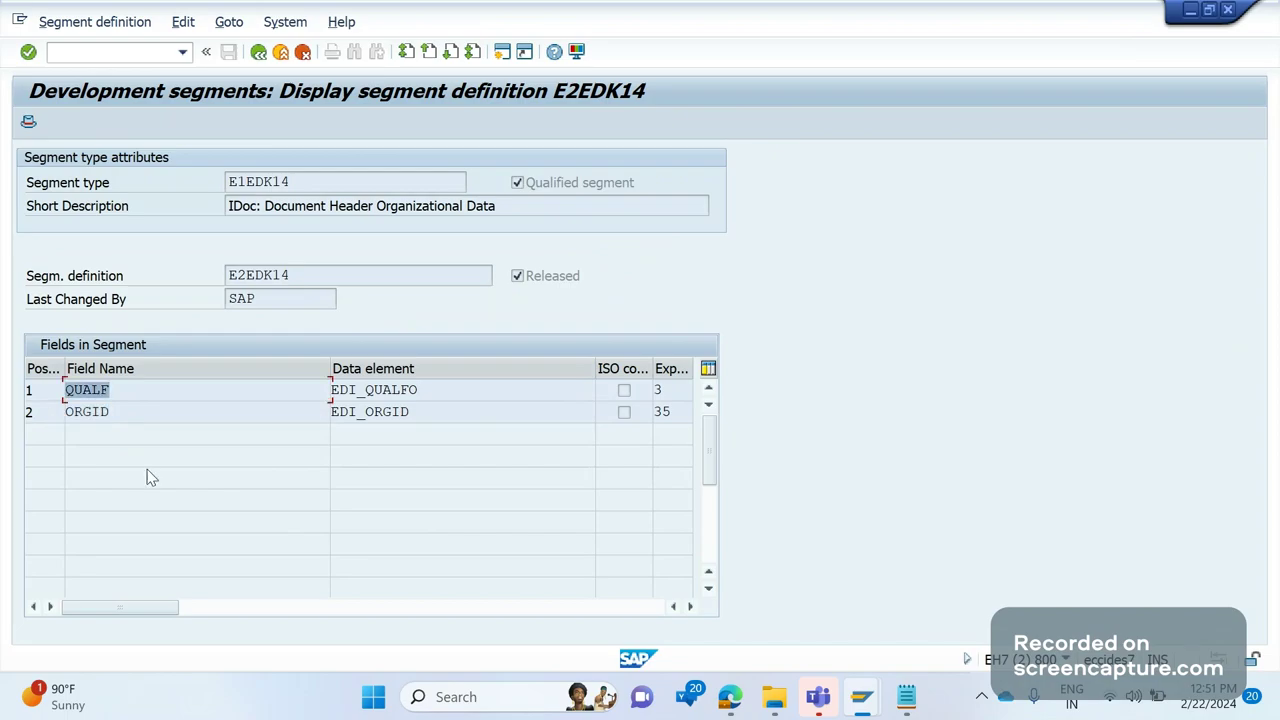
{"action": "left_click_drag", "start_coordinate": [106, 414], "coordinate": [10, 425]}
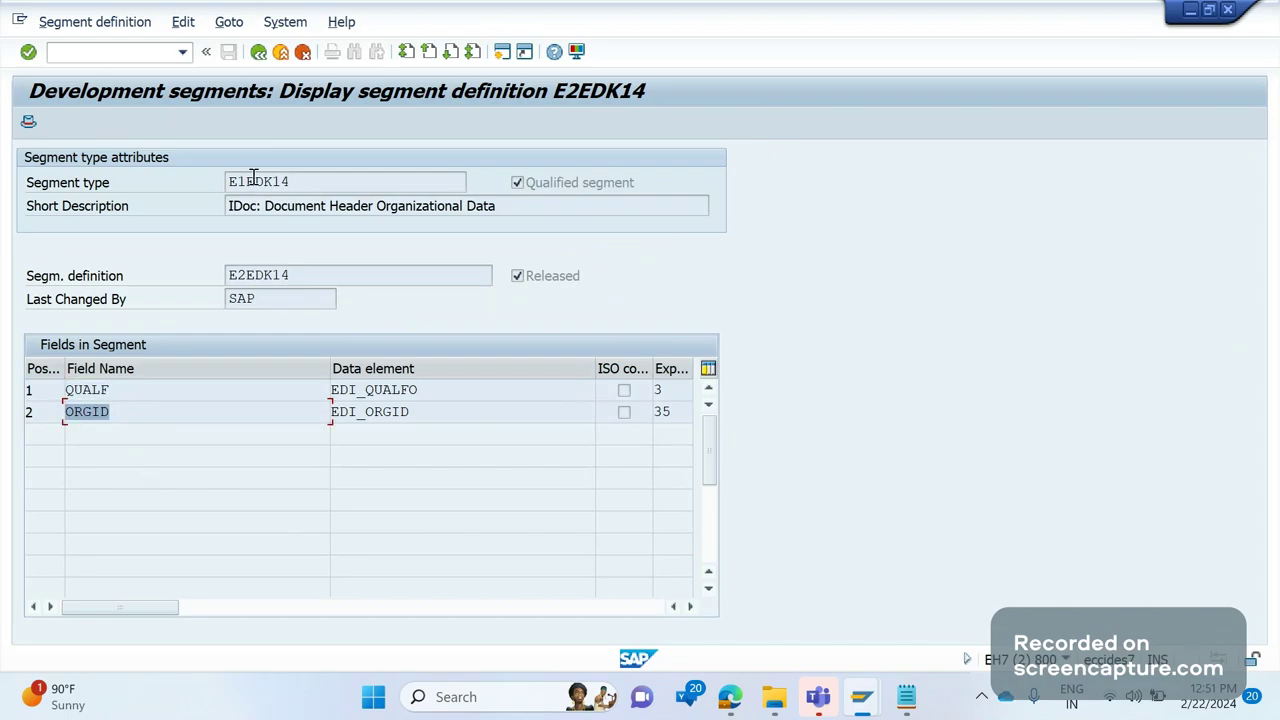
Step: Back out to the ORDERS05 structure and switch to the session with the E1EDK01 data record
{"action": "left_click", "coordinate": [259, 52]}
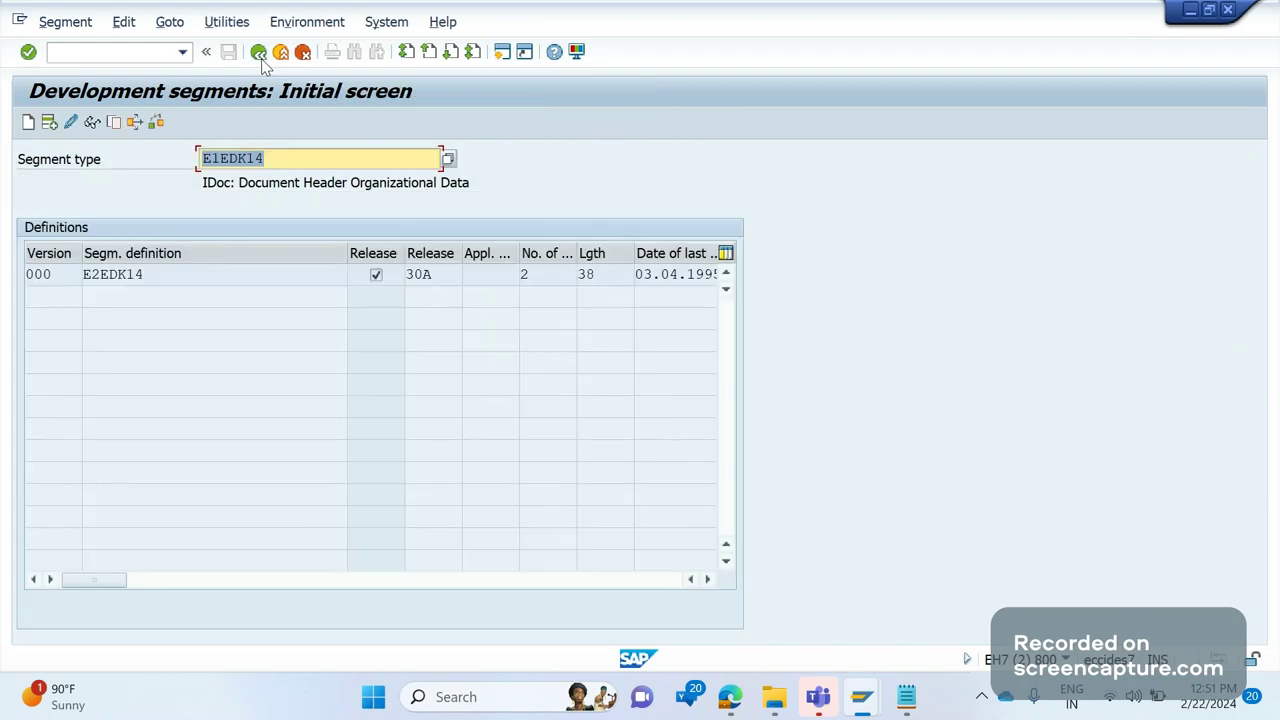
{"action": "left_click", "coordinate": [259, 52]}
{"action": "key", "text": "alt+Tab"}
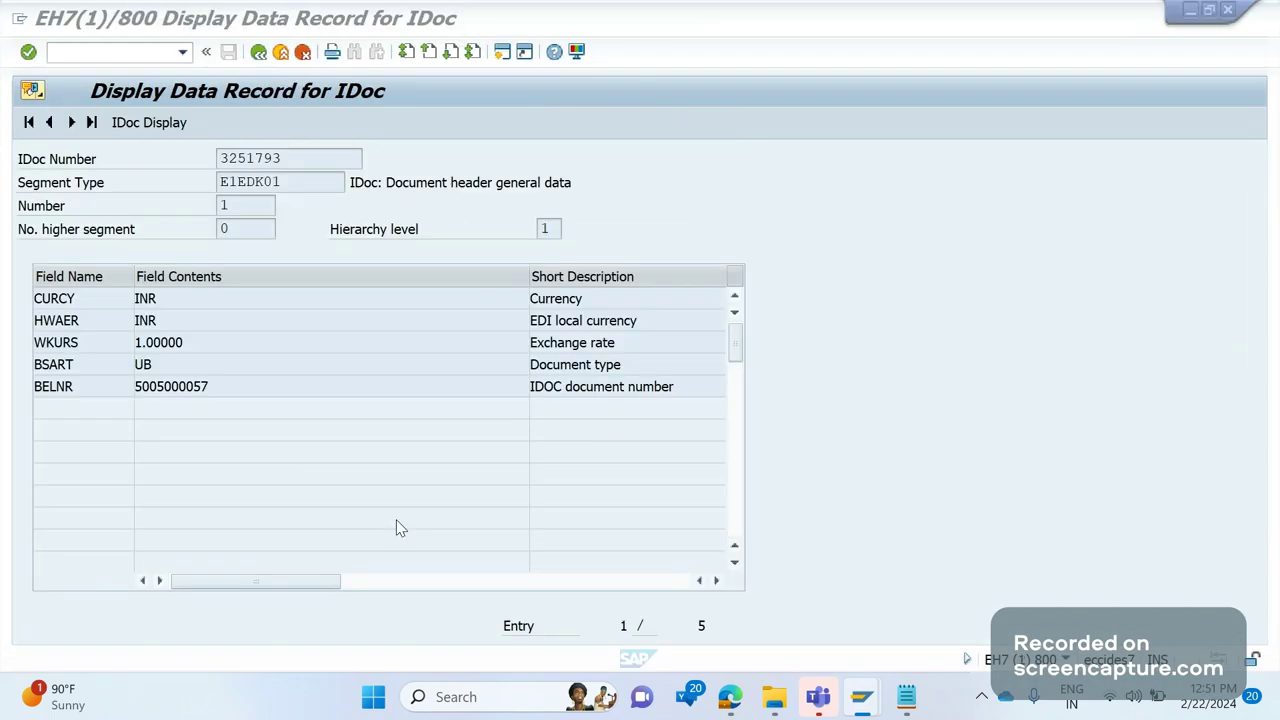
Step: Return to IDoc 3251793's segment tree and select the E1EDKA1 AG partner segment
{"action": "left_click", "coordinate": [259, 53]}
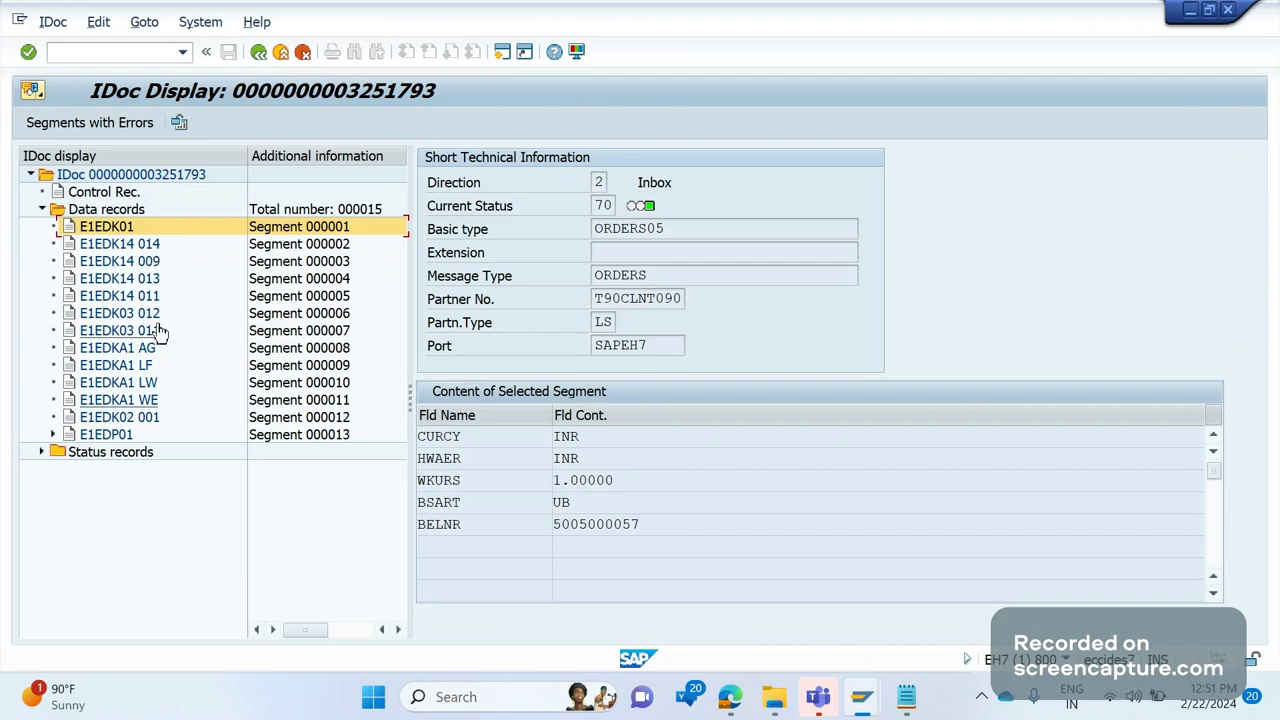
{"action": "left_click", "coordinate": [71, 347]}
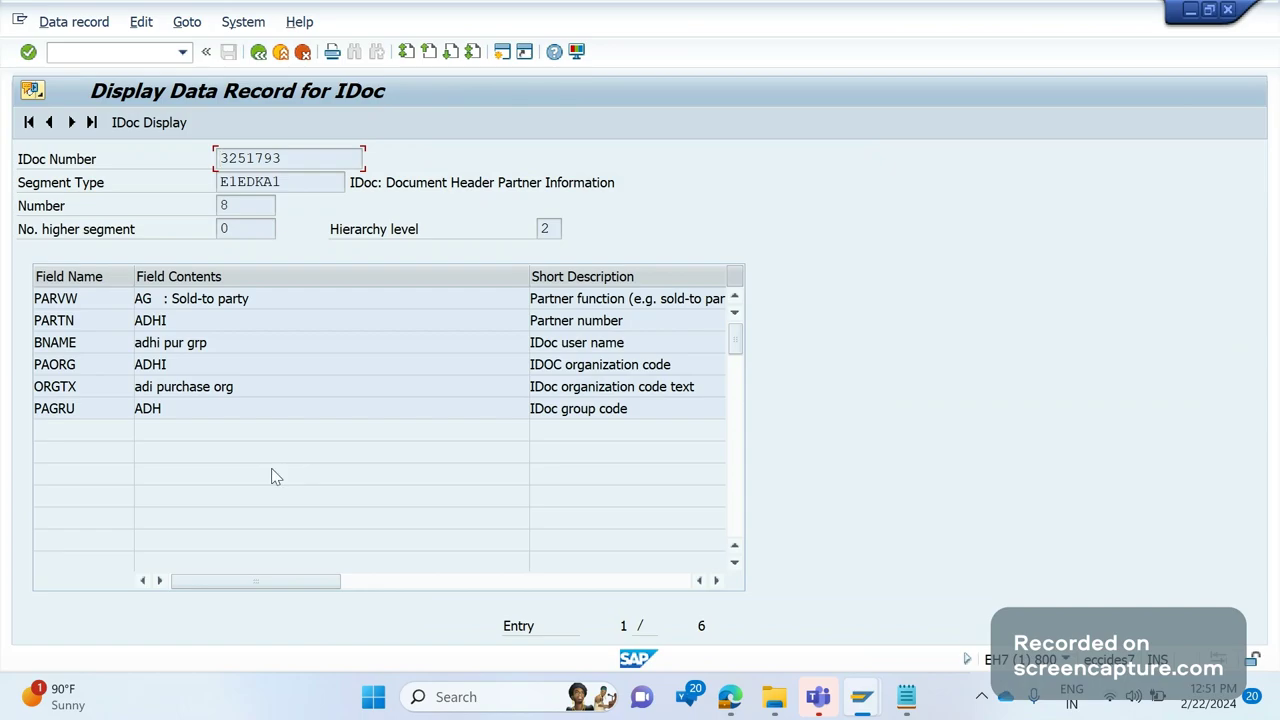
Step: Open the E1EDKA1 AG data record, view the PARVW partner function value list, then return
{"action": "left_click", "coordinate": [280, 51]}
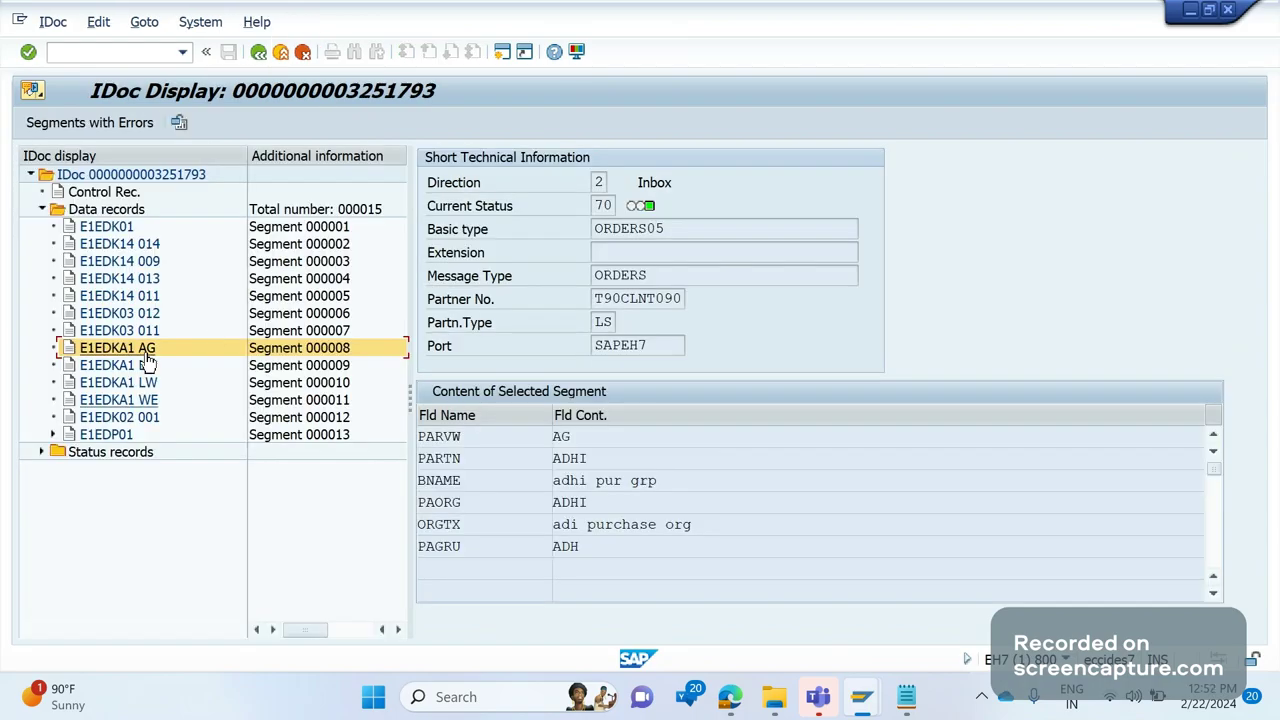
{"action": "double_click", "coordinate": [70, 347]}
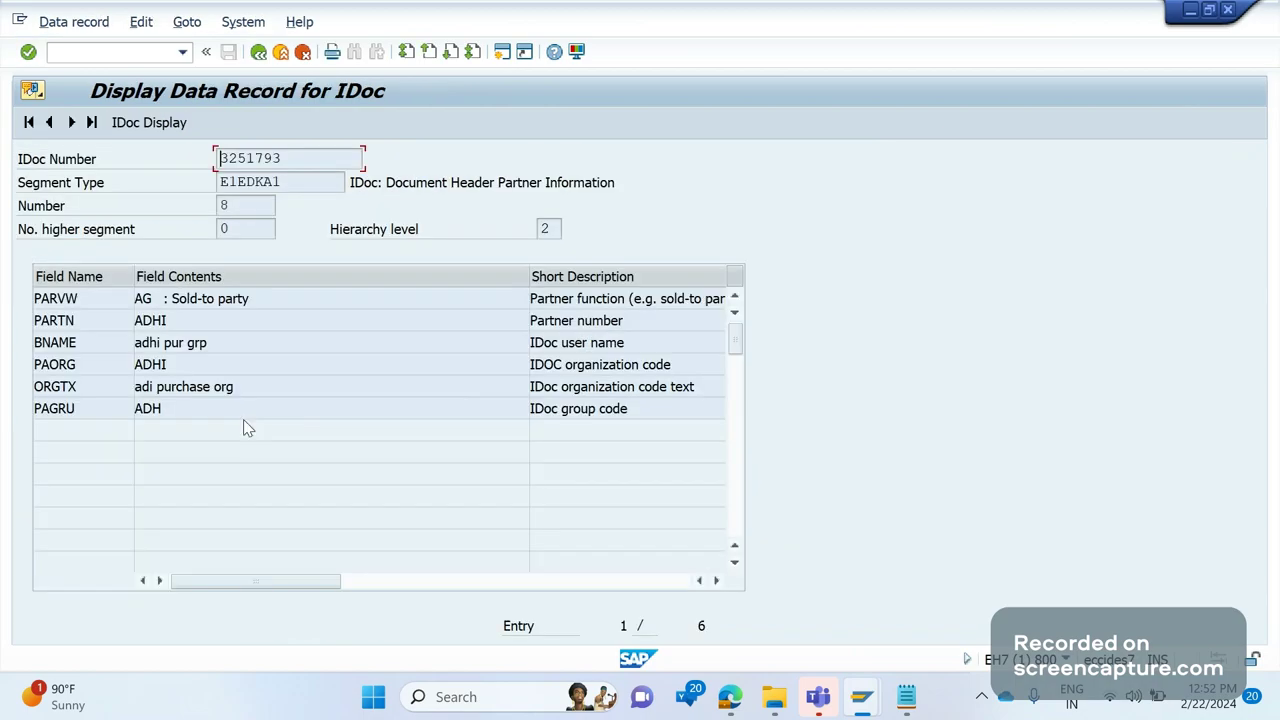
{"action": "left_click", "coordinate": [491, 304]}
{"action": "left_click", "coordinate": [537, 305]}
{"action": "left_click", "coordinate": [537, 305]}
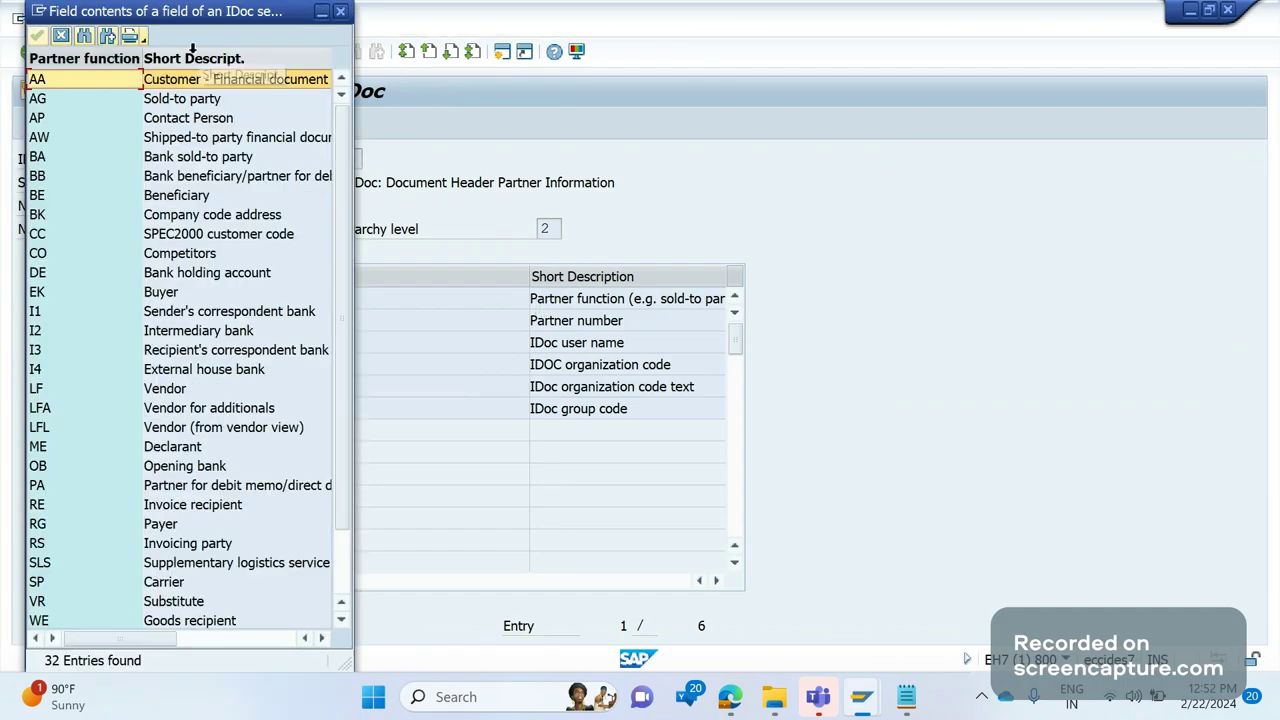
{"action": "key", "text": "Escape"}
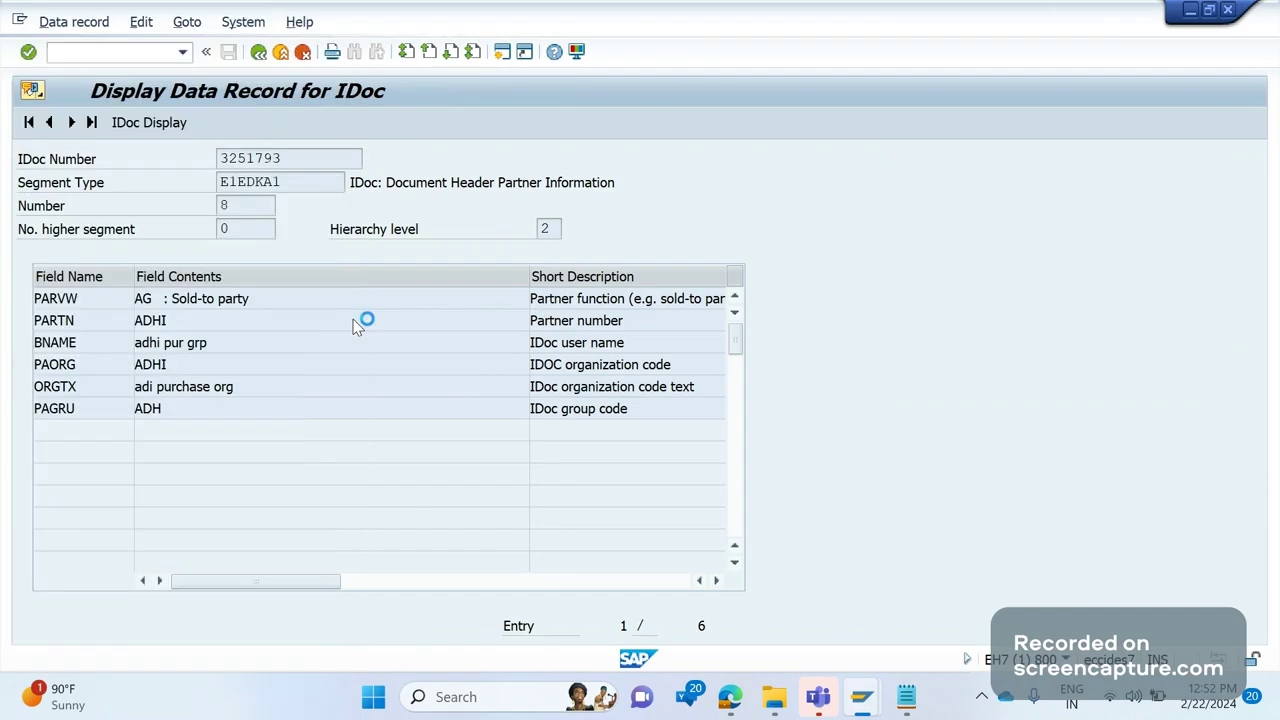
{"action": "left_click", "coordinate": [258, 53]}
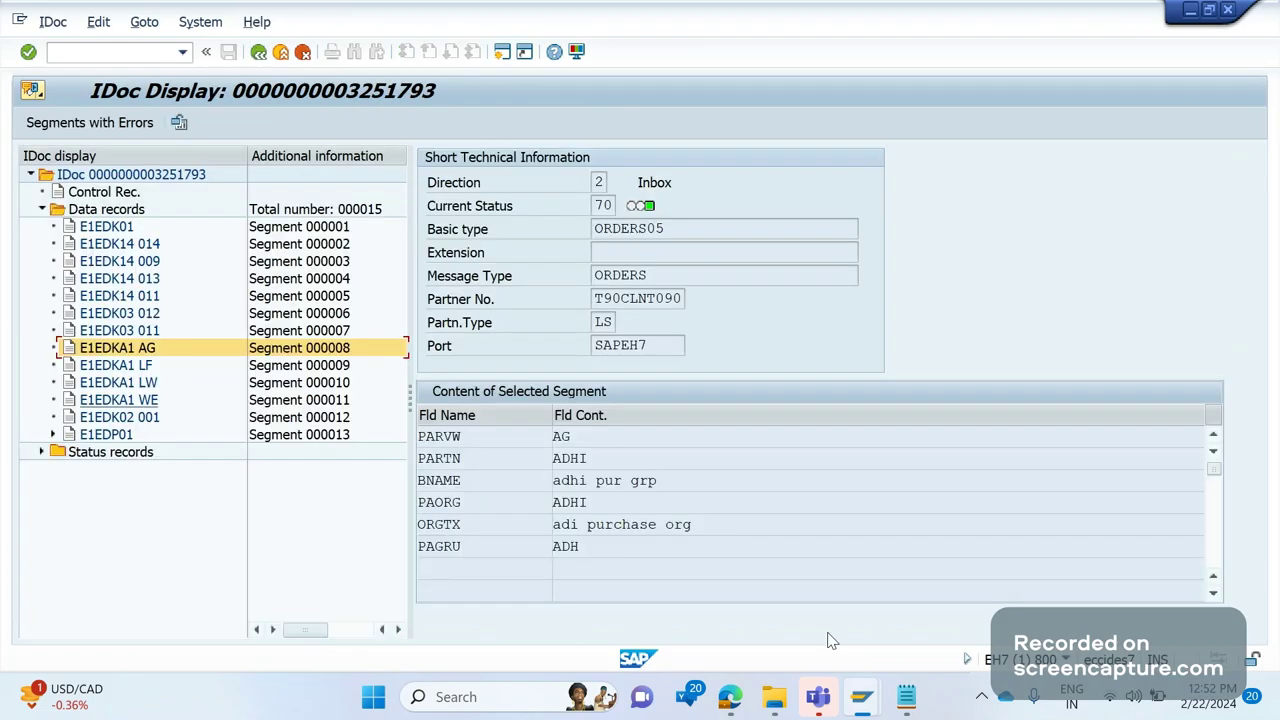
{"action": "mouse_move", "coordinate": [861, 697]}
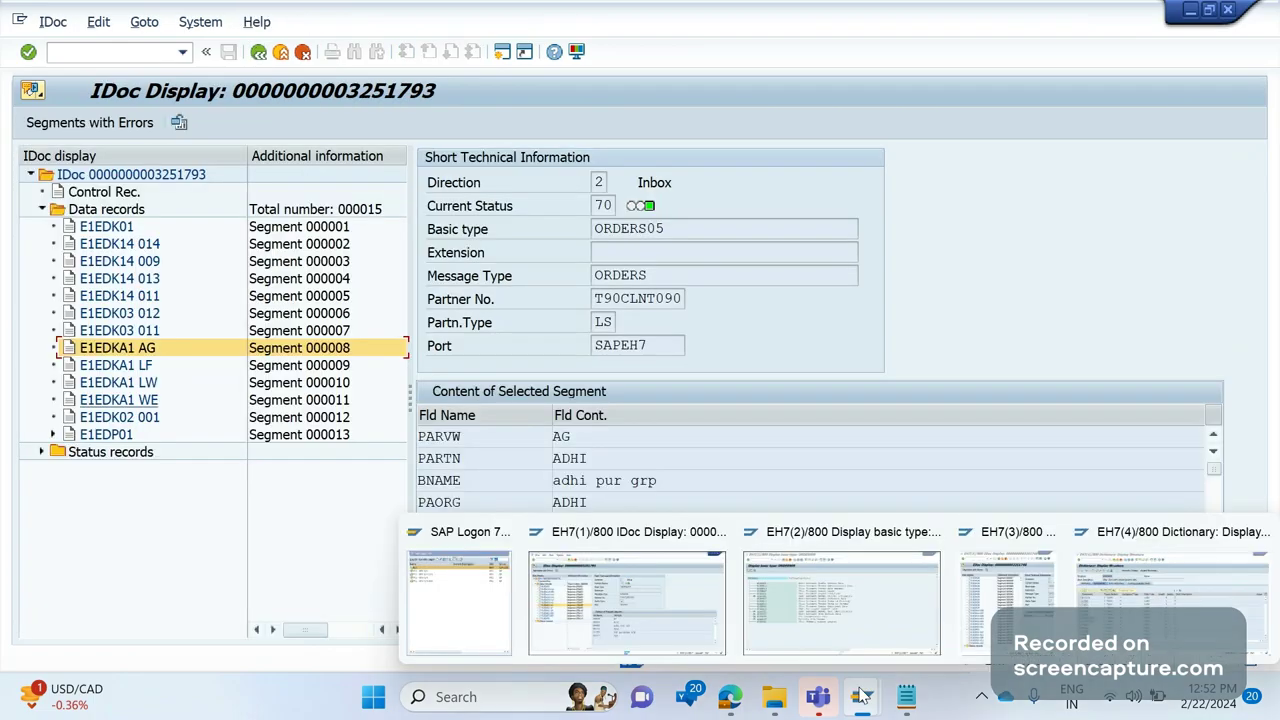
{"action": "left_click", "coordinate": [799, 585]}
{"action": "left_click", "coordinate": [117, 290]}
{"action": "double_click", "coordinate": [117, 290]}
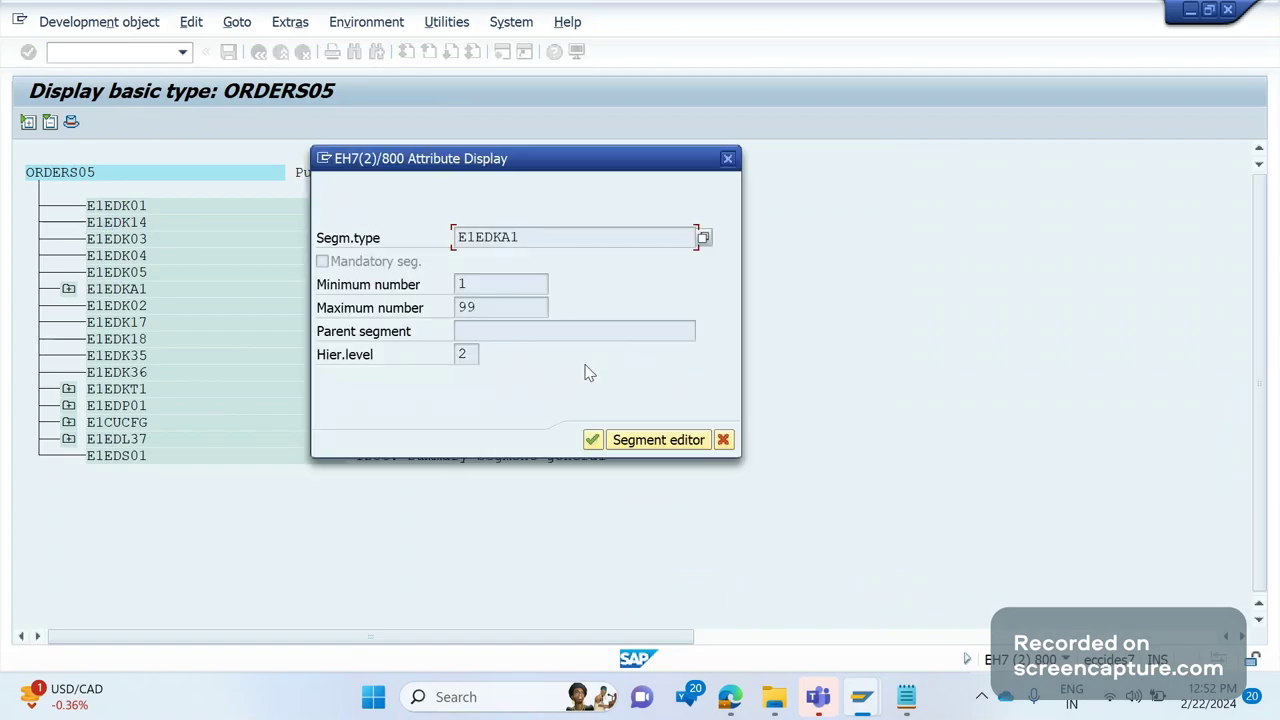
{"action": "left_click", "coordinate": [657, 441]}
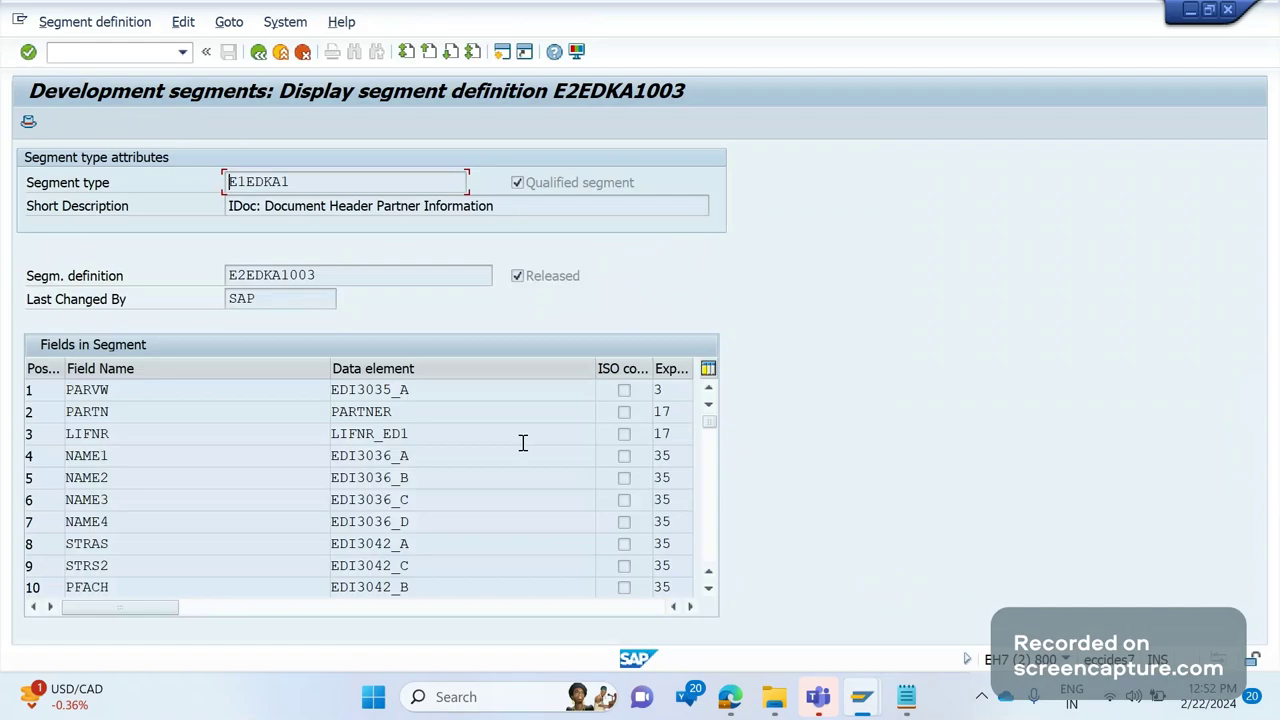
{"action": "key", "text": "F3"}
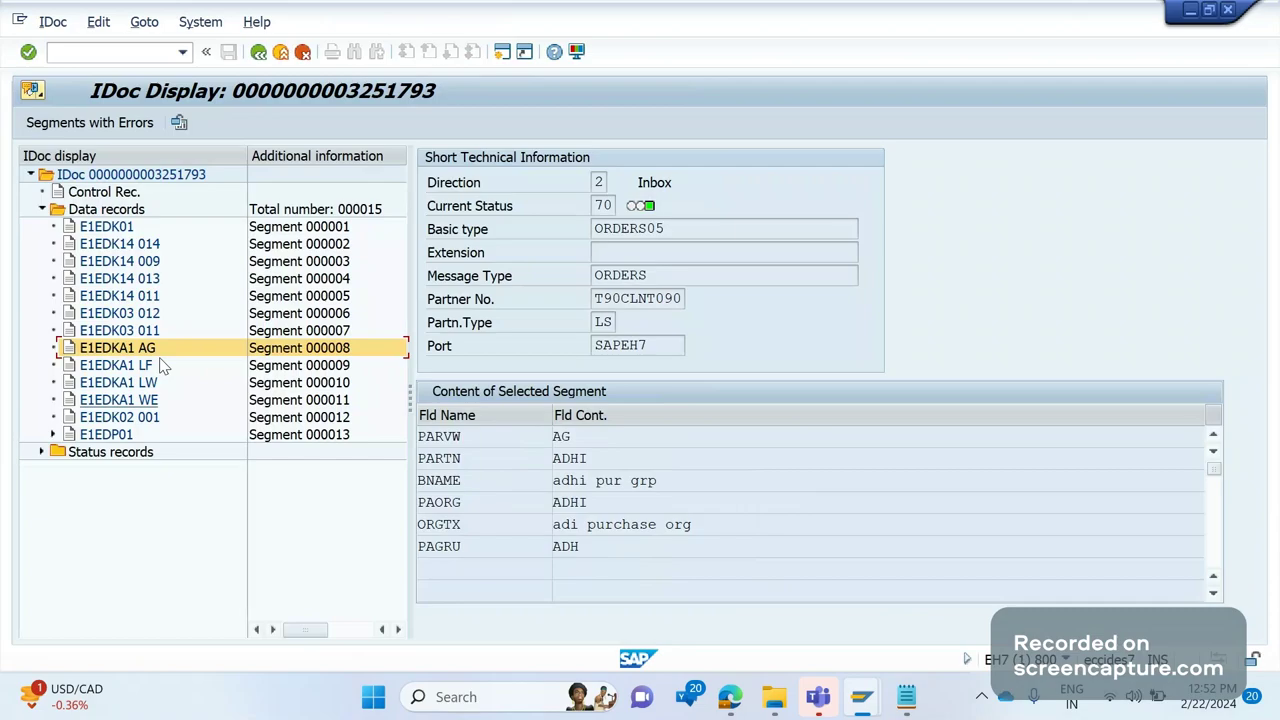
Step: Inspect the E1EDK03 011 and E1EDKA1 AG data records, returning to the tree after each
{"action": "left_click", "coordinate": [67, 335]}
{"action": "double_click", "coordinate": [68, 334]}
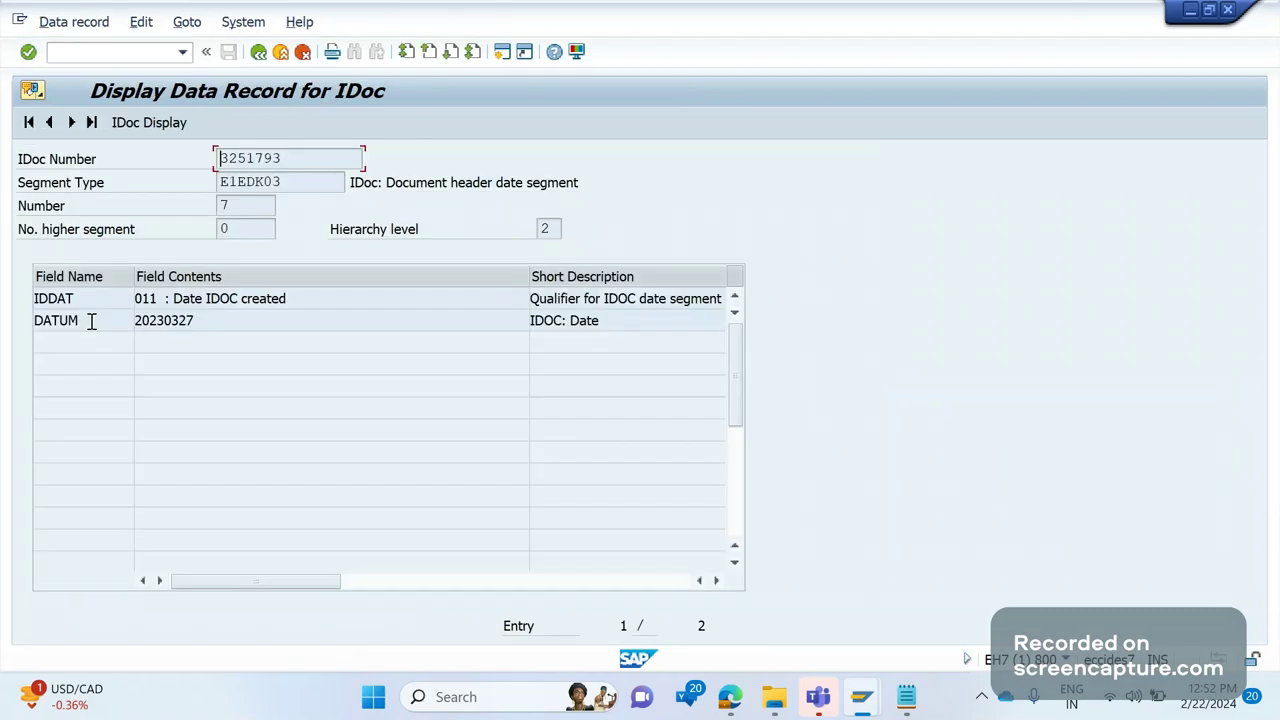
{"action": "left_click", "coordinate": [258, 52]}
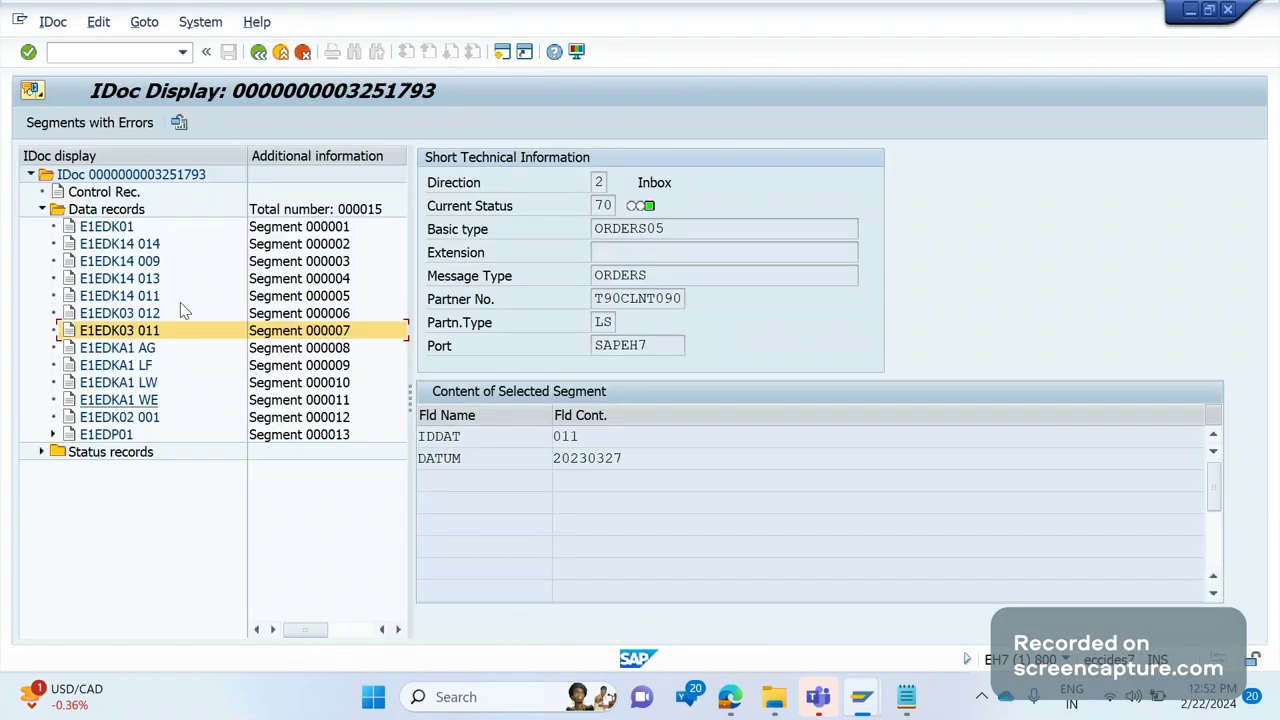
{"action": "left_click", "coordinate": [146, 350]}
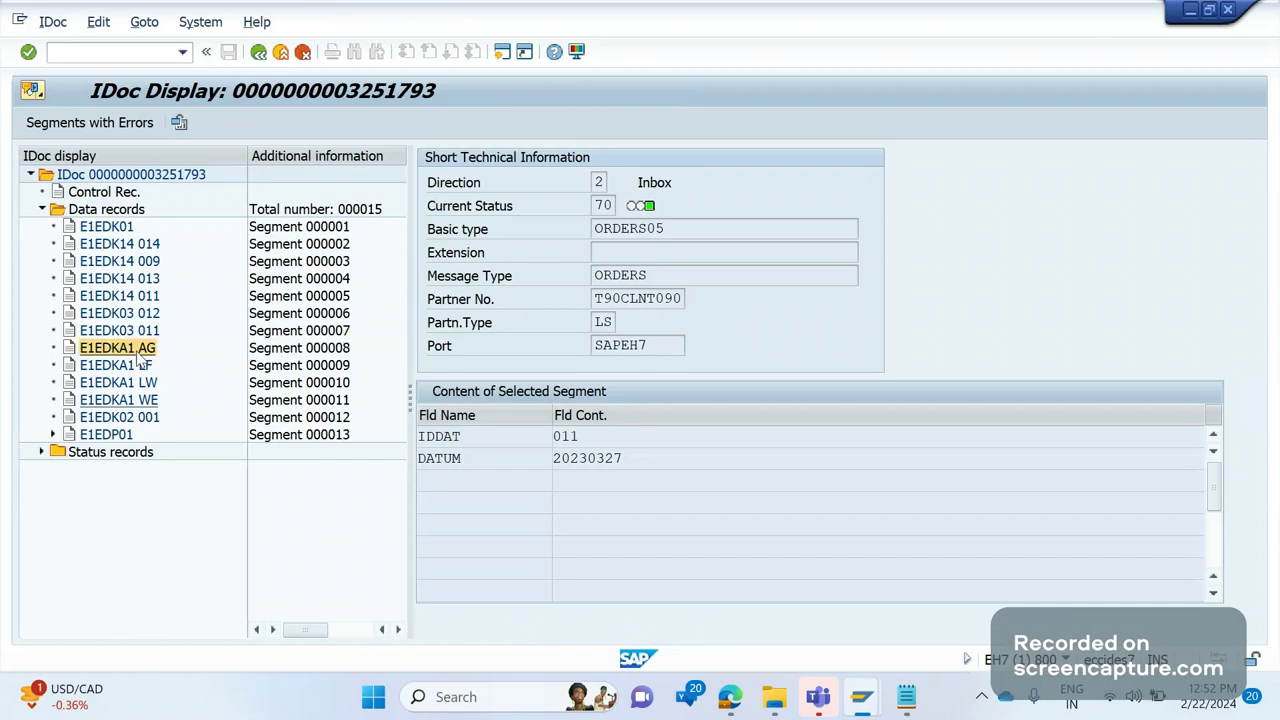
{"action": "double_click", "coordinate": [67, 350]}
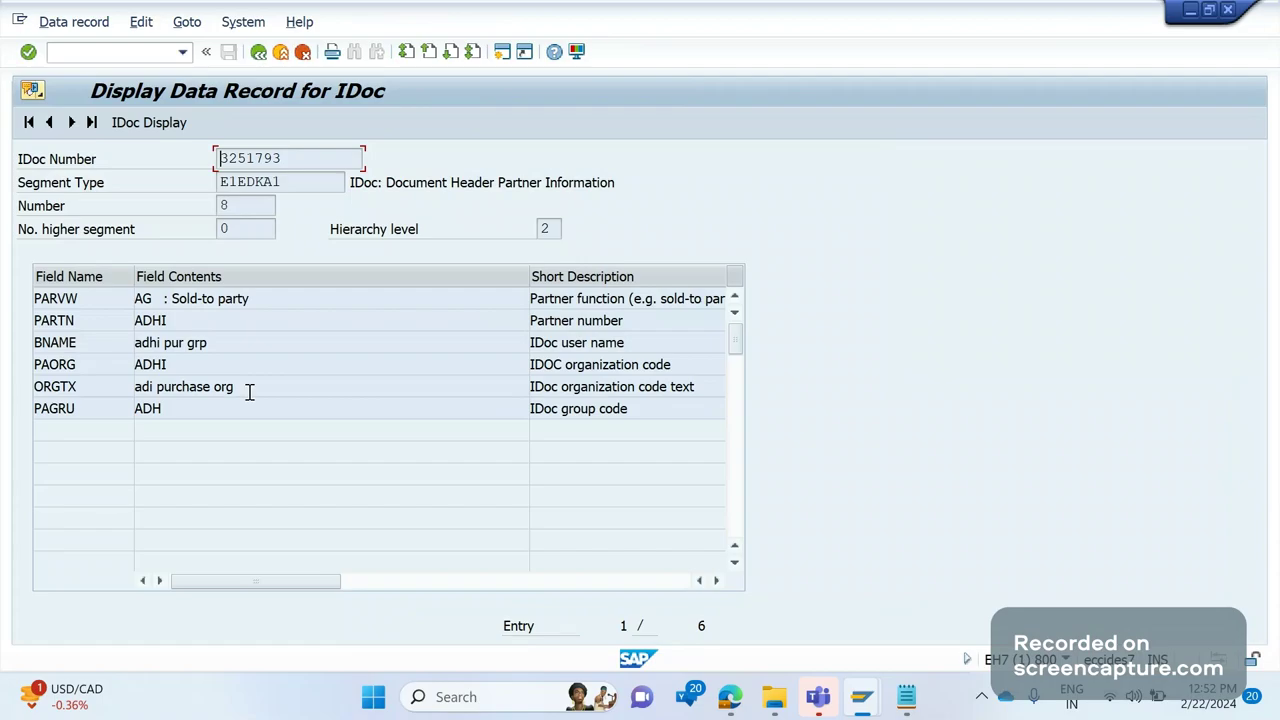
{"action": "left_click", "coordinate": [258, 52]}
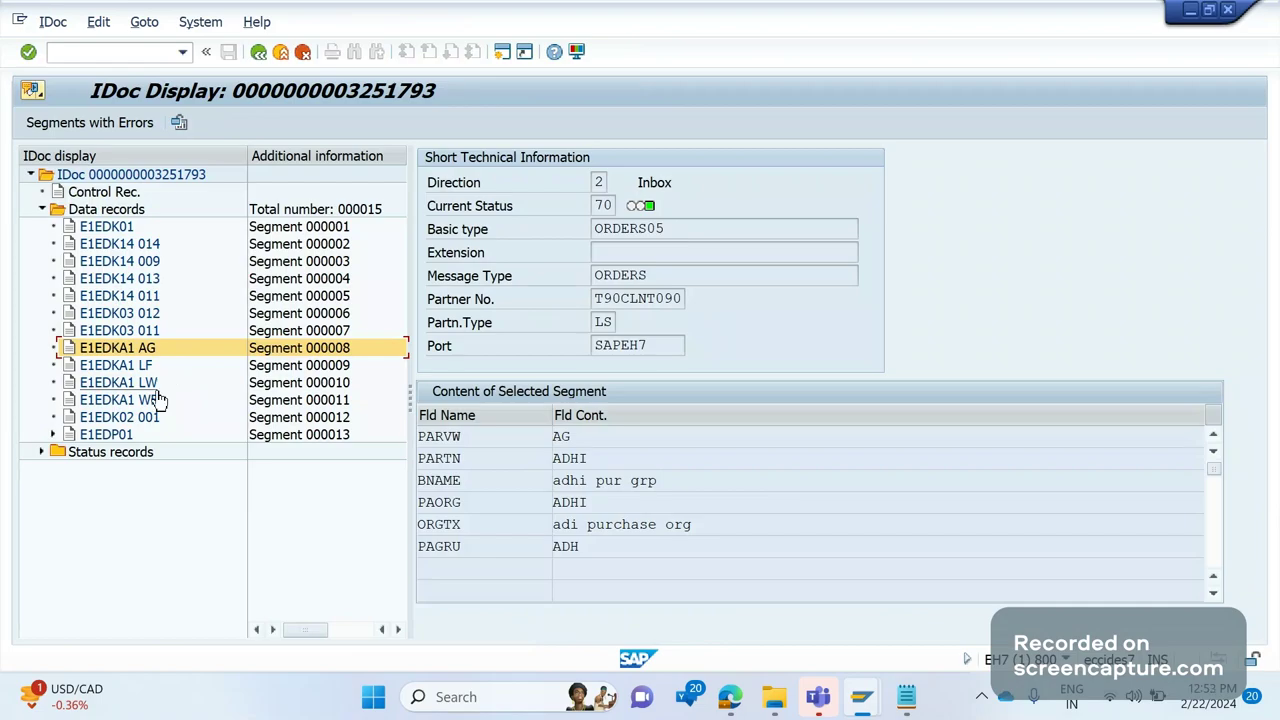
Step: Inspect the E1EDKA1 LW data record, holding partner function LW, and go back
{"action": "left_click", "coordinate": [68, 384]}
{"action": "double_click", "coordinate": [69, 390]}
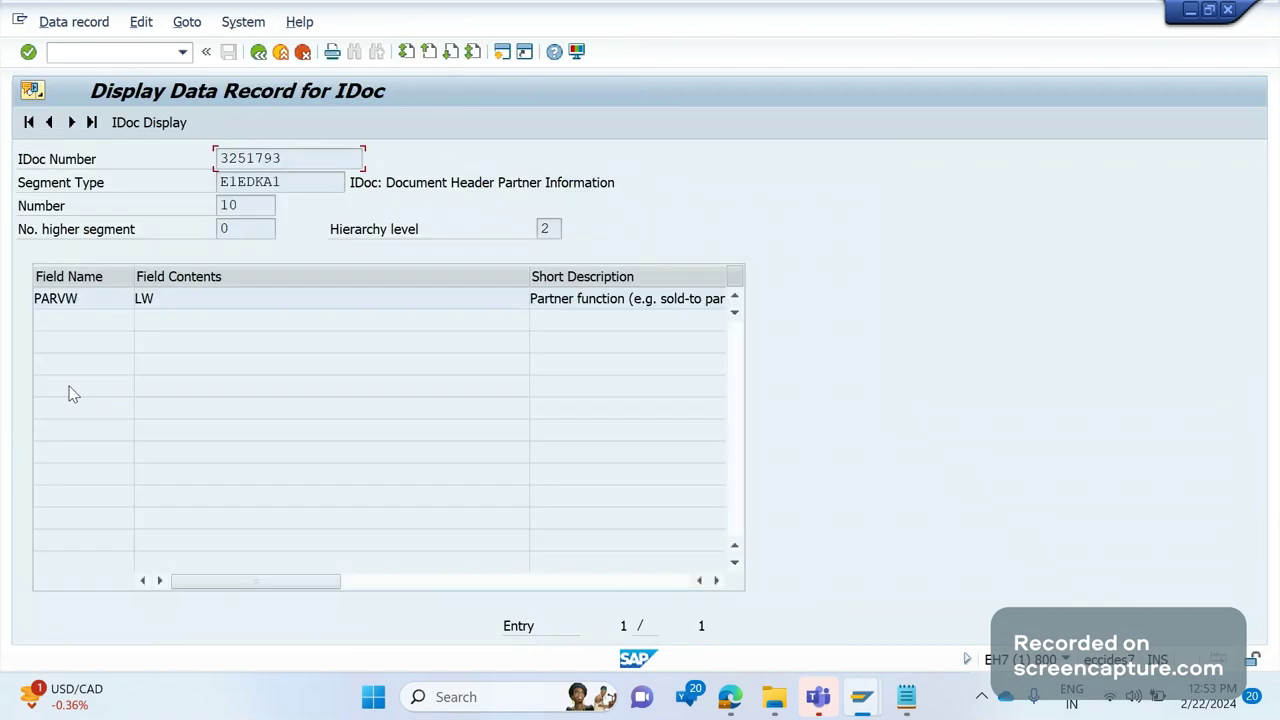
{"action": "left_click", "coordinate": [716, 580]}
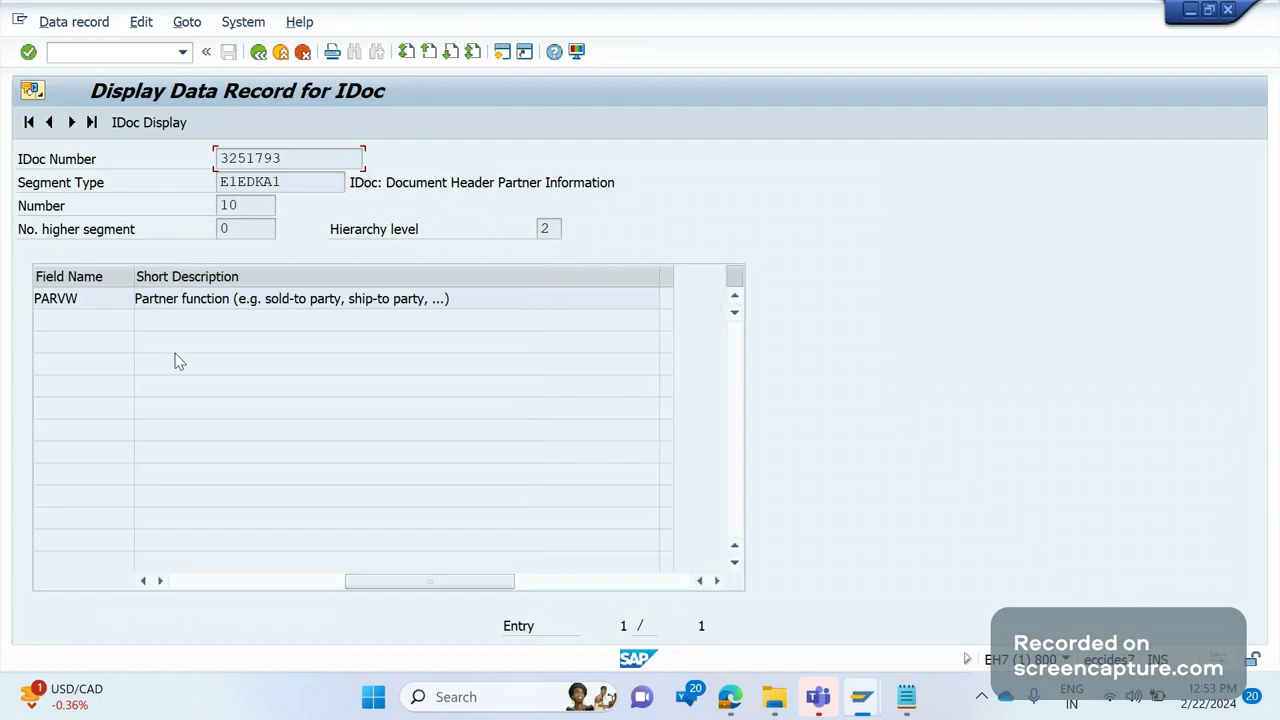
{"action": "key", "text": "F3"}
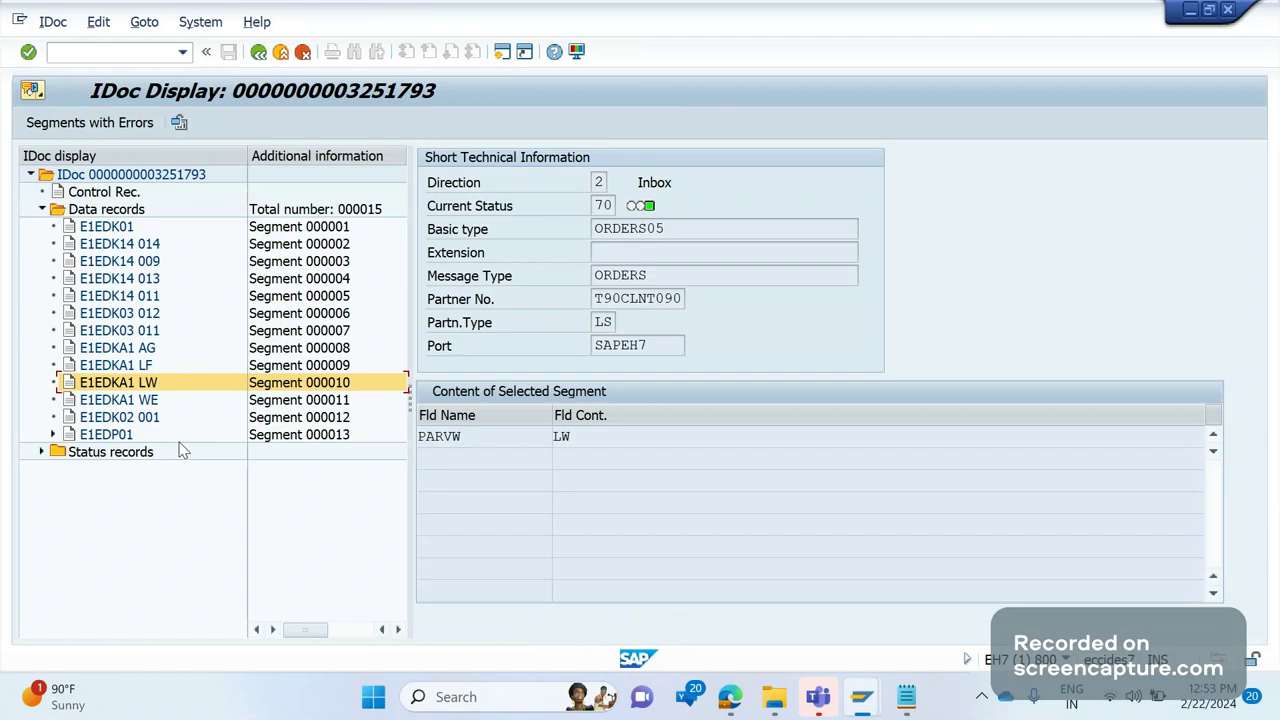
{"action": "key", "text": "alt+Tab"}
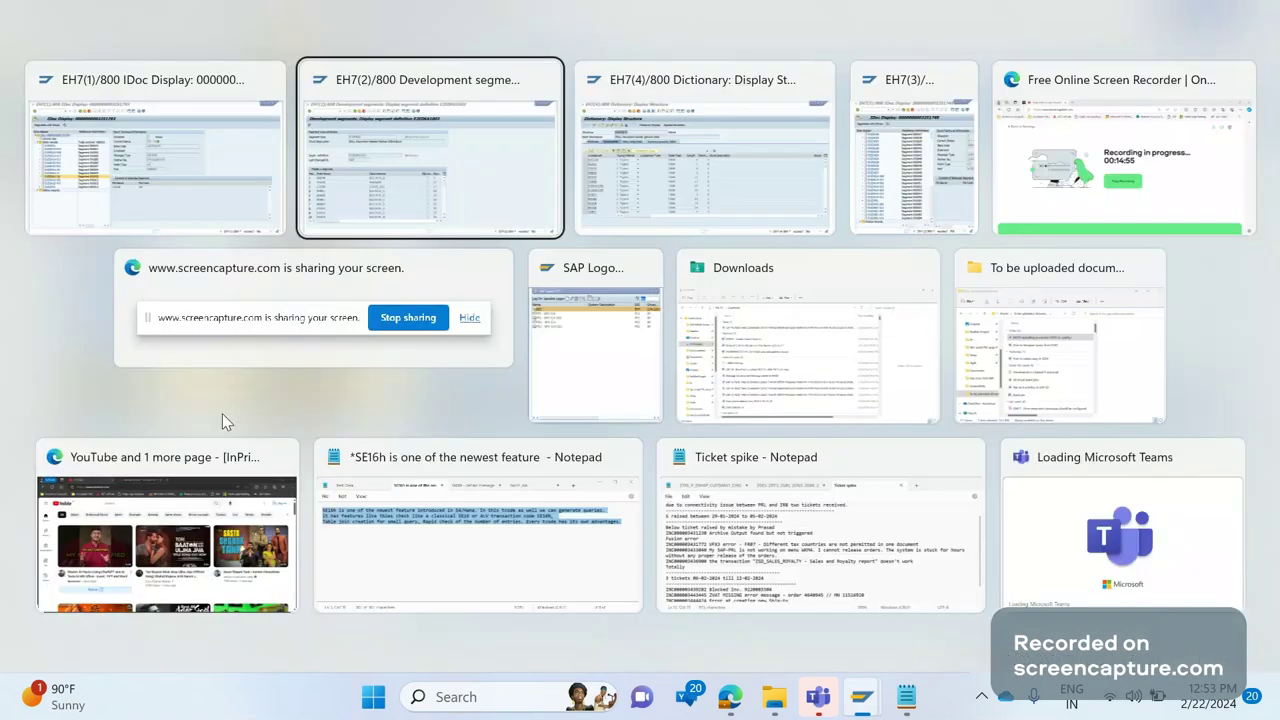
Step: Close the E1EDKA1 attribute details and expand E1EDKA1 to reveal child segment E1EDKA3
{"action": "key", "text": "F3"}
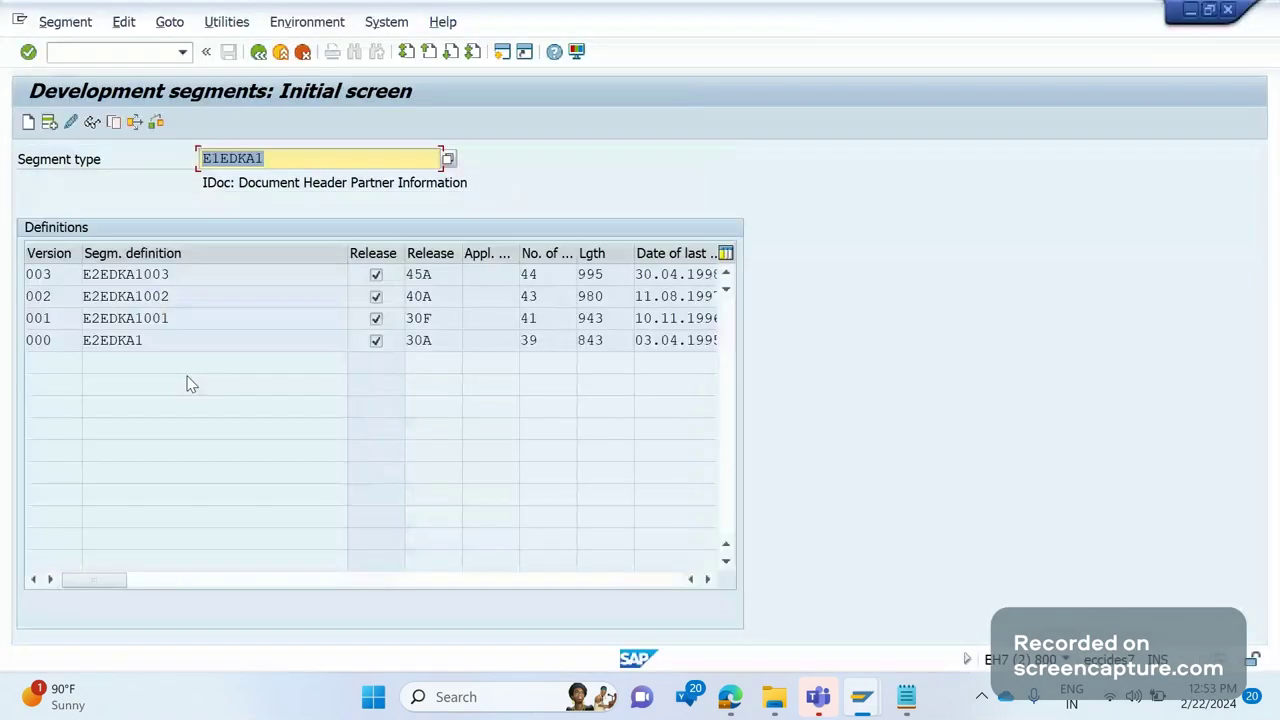
{"action": "left_click", "coordinate": [258, 53]}
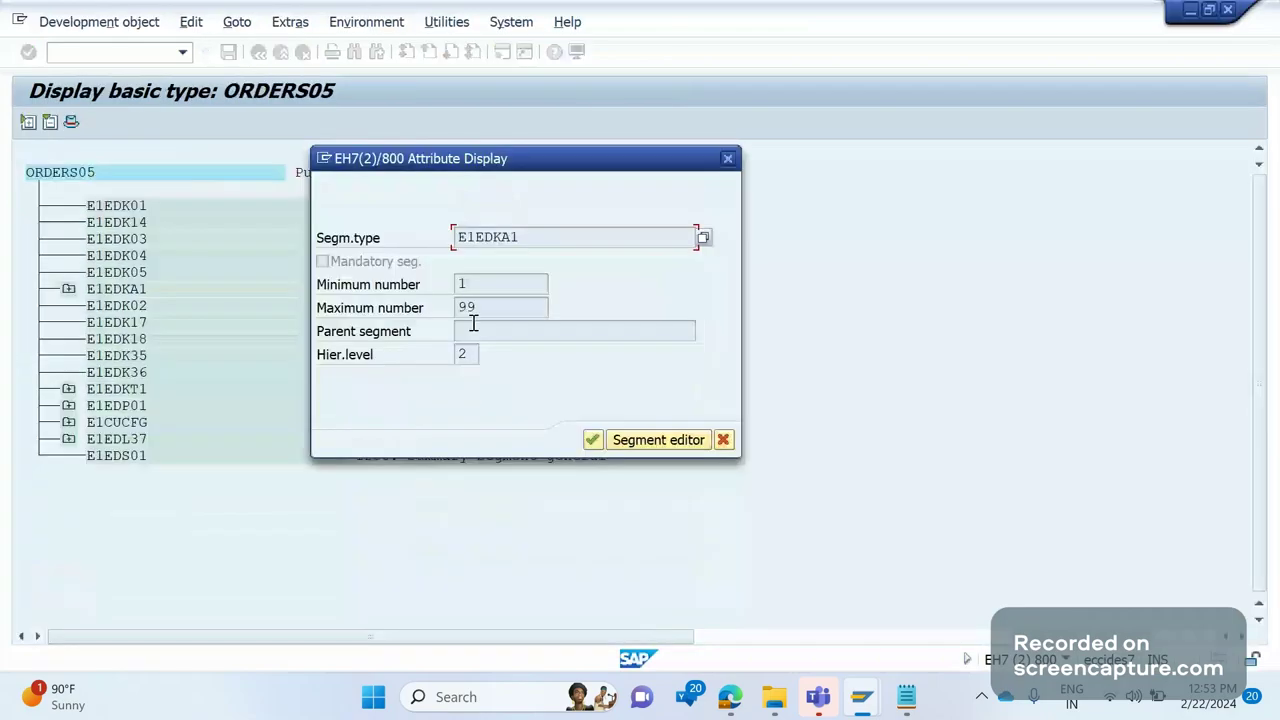
{"action": "left_click", "coordinate": [724, 440]}
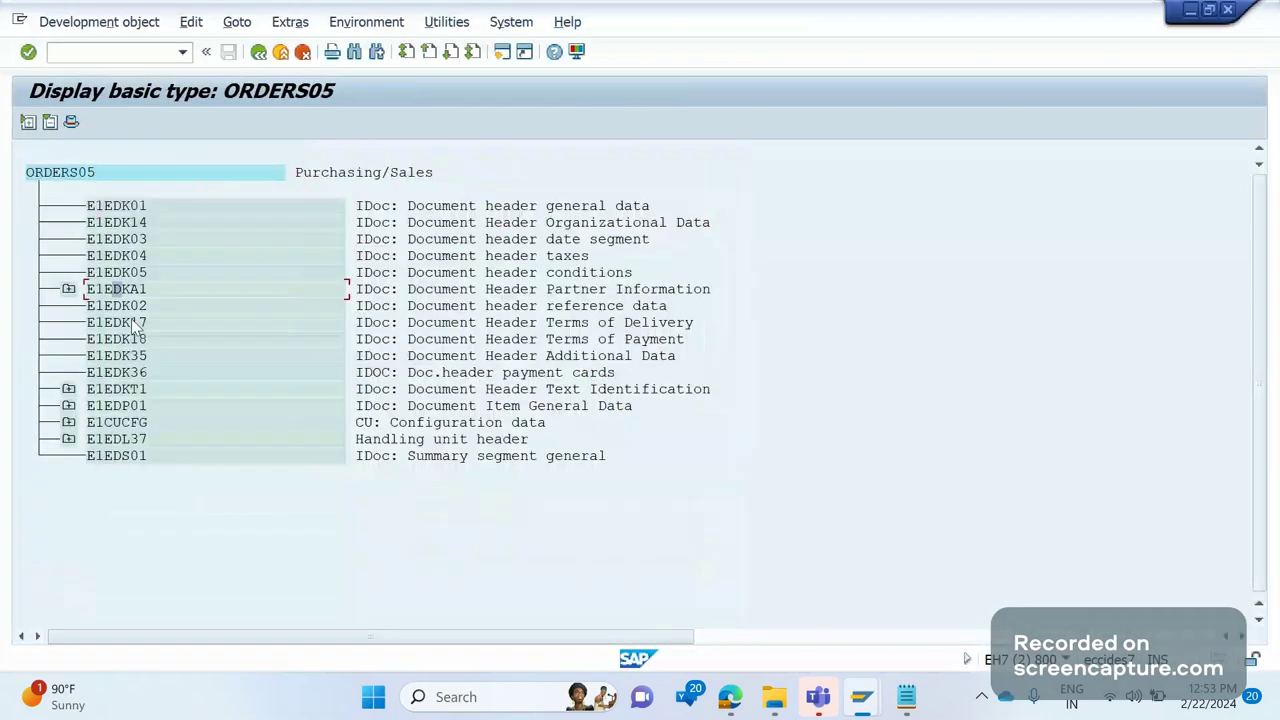
{"action": "left_click", "coordinate": [68, 290]}
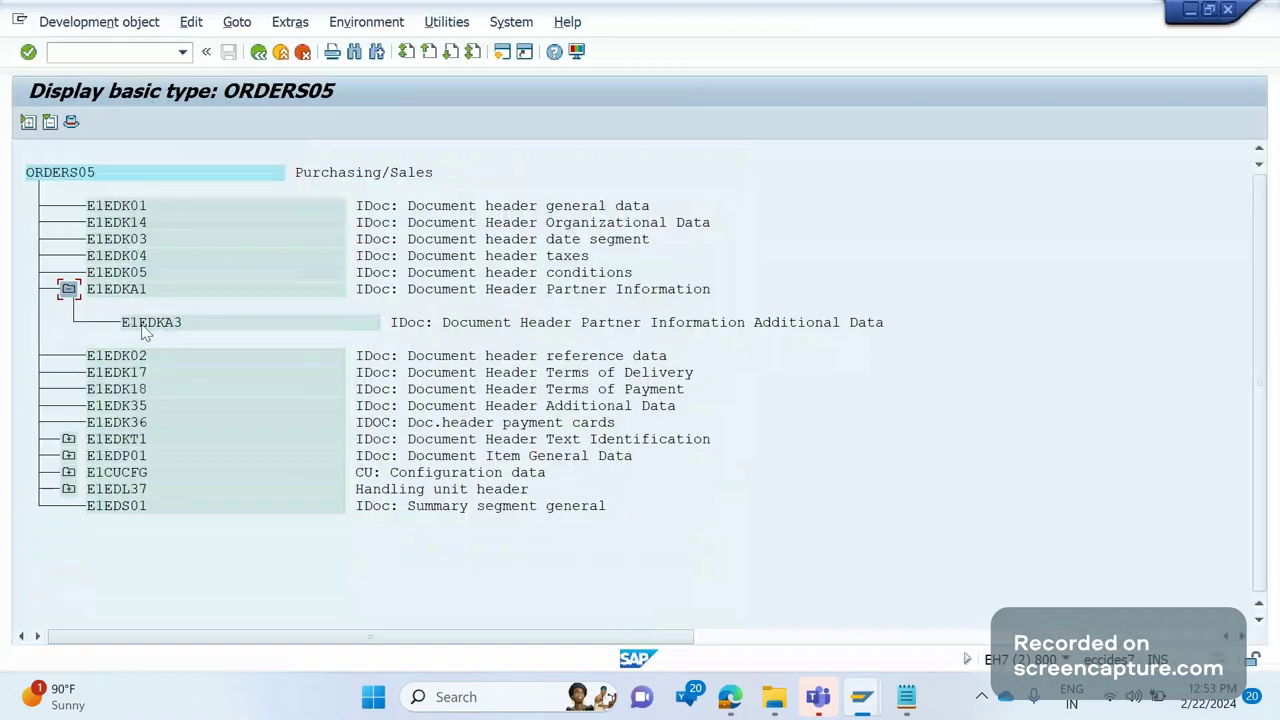
{"action": "key", "text": "alt+Tab"}
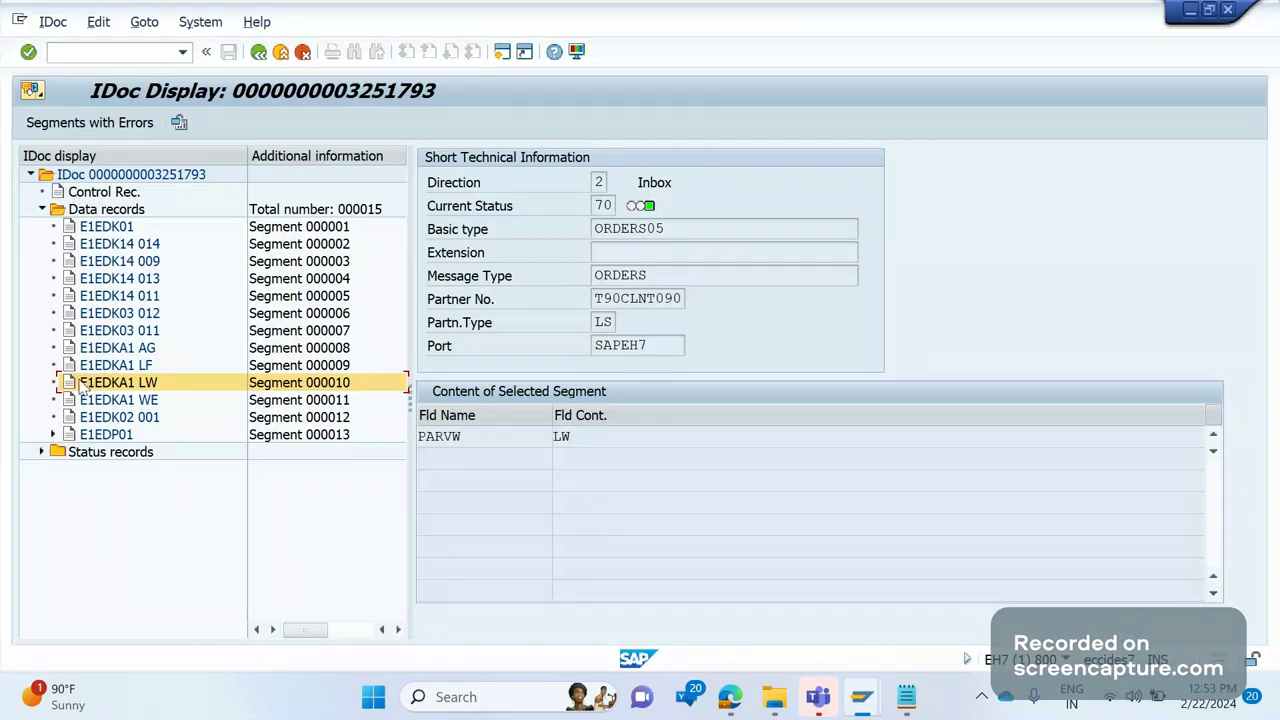
Step: Expand E1EDP01 in the ORDERS05 structure and in the IDoc tree, showing E1EDP20 and E1EDP19
{"action": "key", "text": "alt+Tab"}
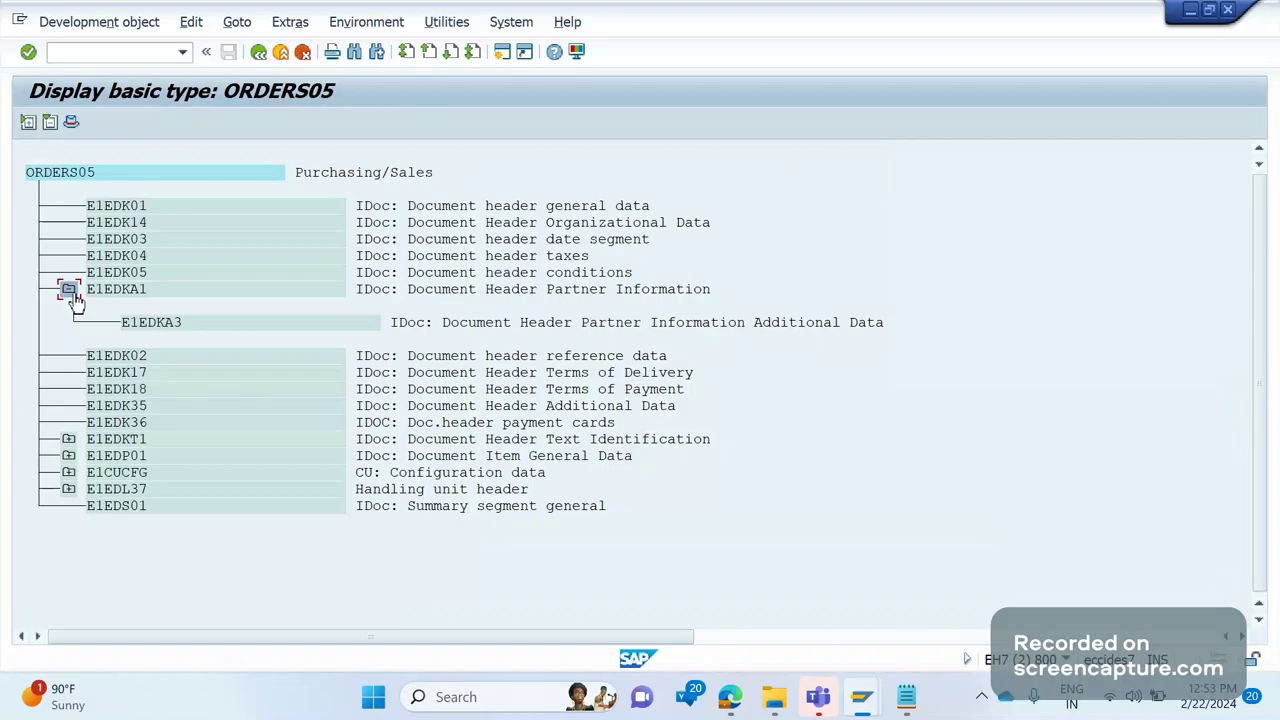
{"action": "left_click", "coordinate": [68, 456]}
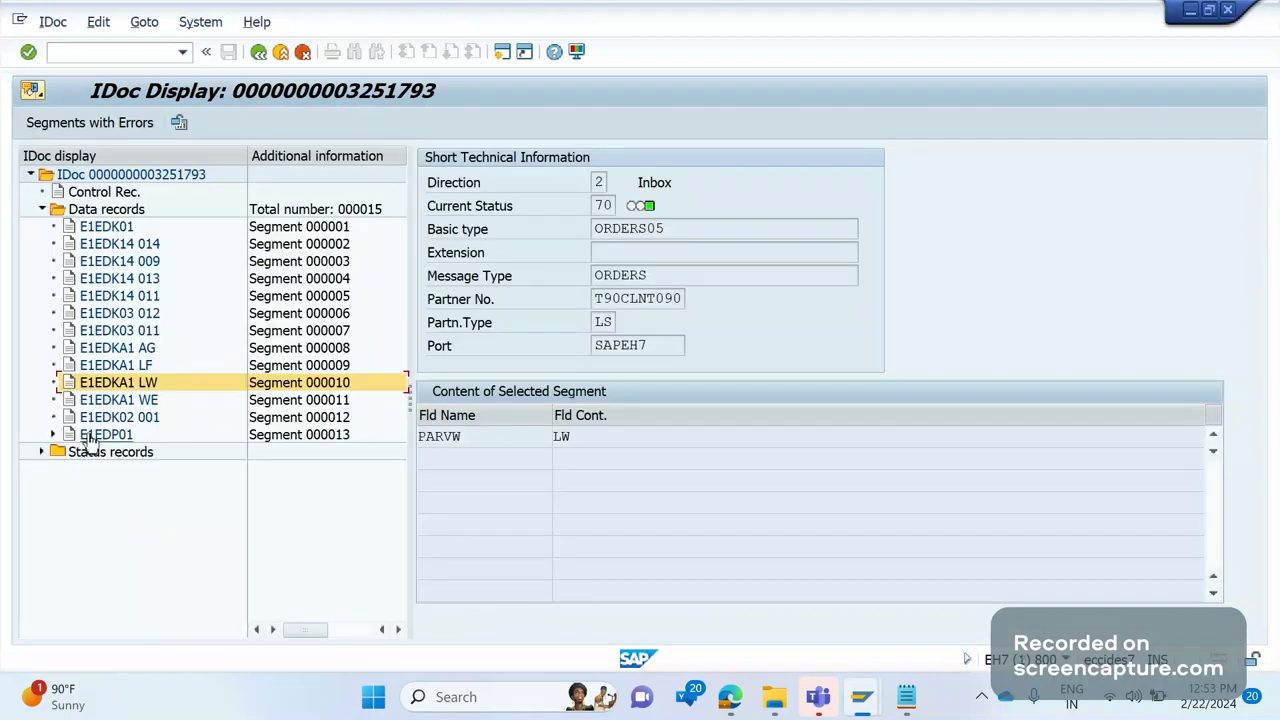
{"action": "left_click", "coordinate": [54, 435]}
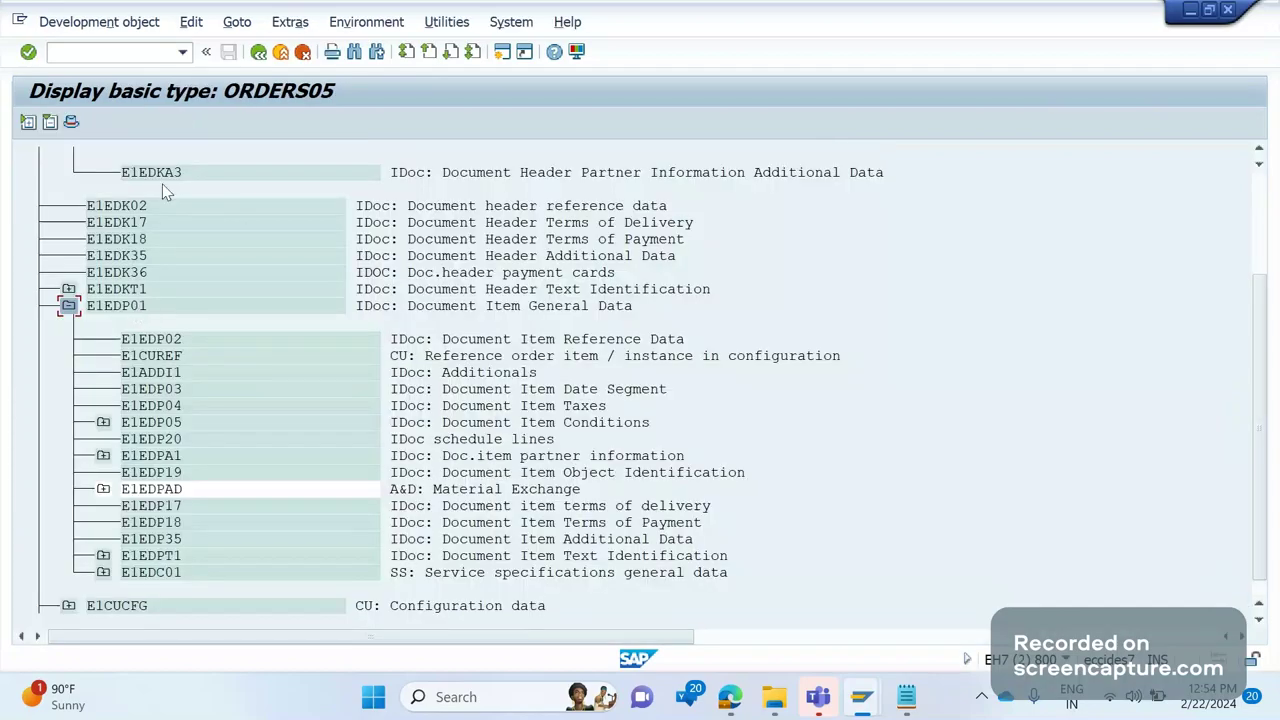
{"action": "left_click", "coordinate": [1260, 152]}
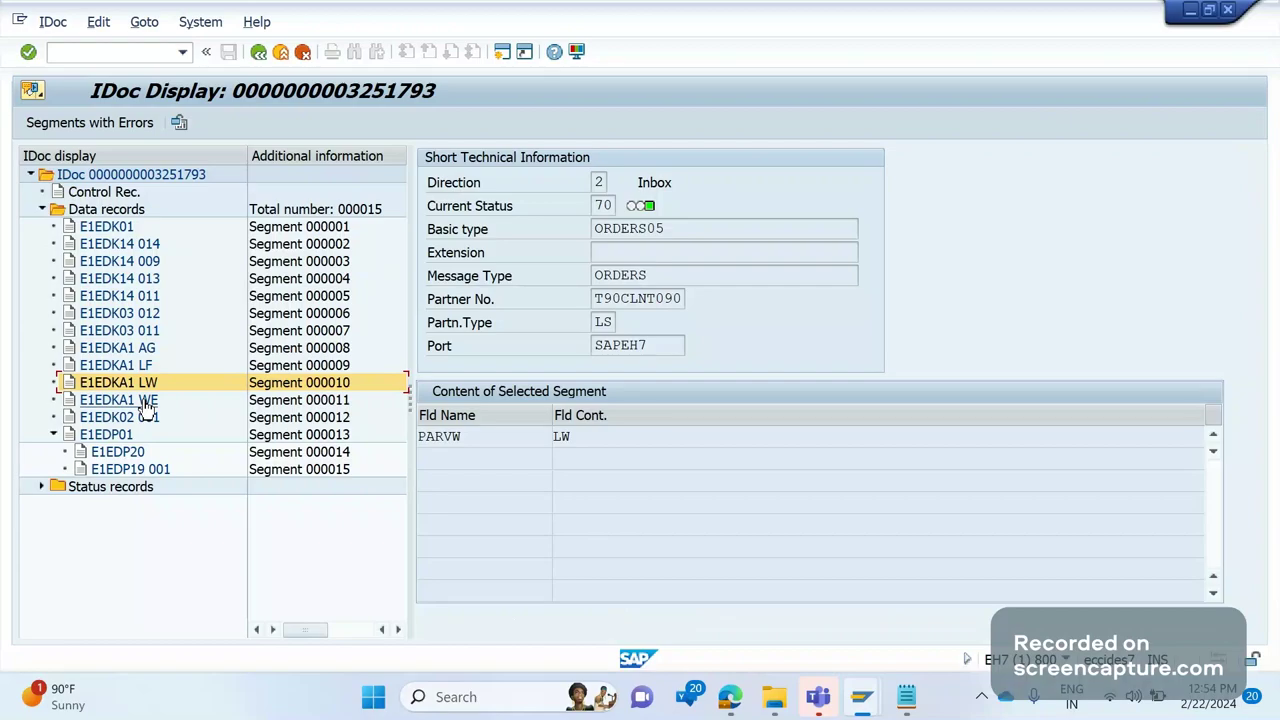
Step: Collapse E1EDP01 and review the E1EDK01 header record: CURCY INR, WKURS 1.00000, BSART UB
{"action": "left_click", "coordinate": [52, 435]}
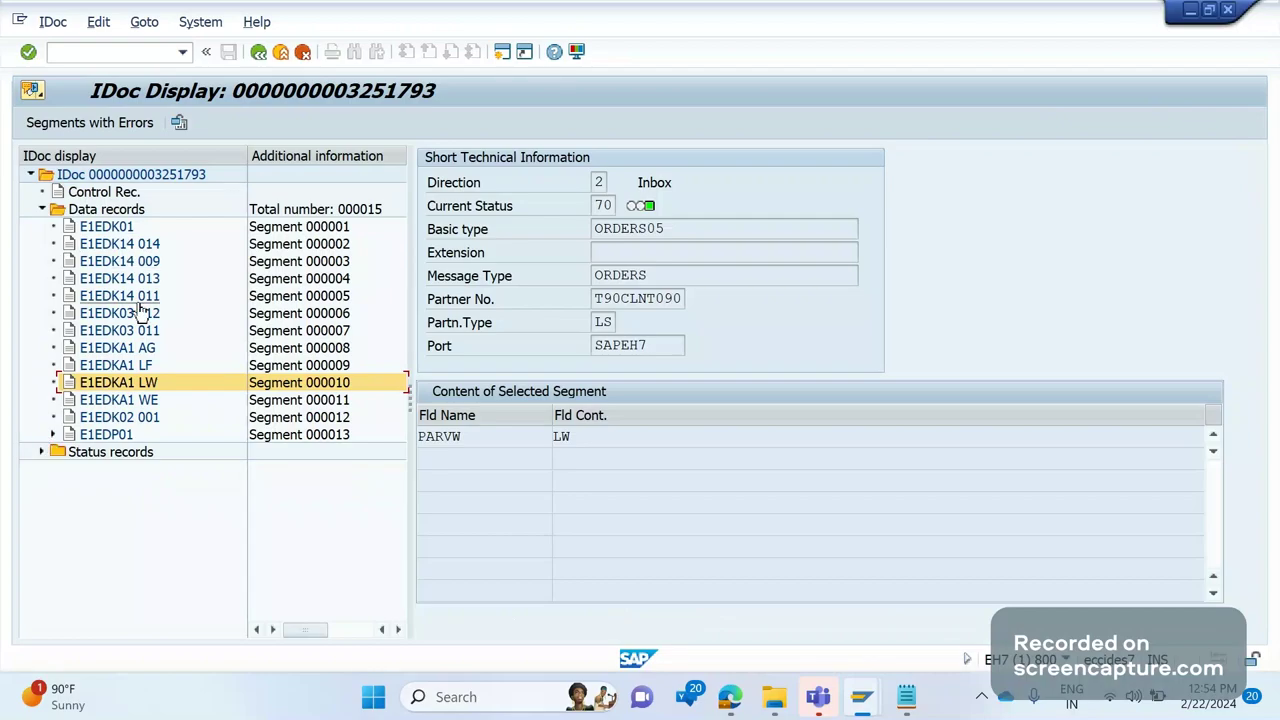
{"action": "double_click", "coordinate": [70, 229]}
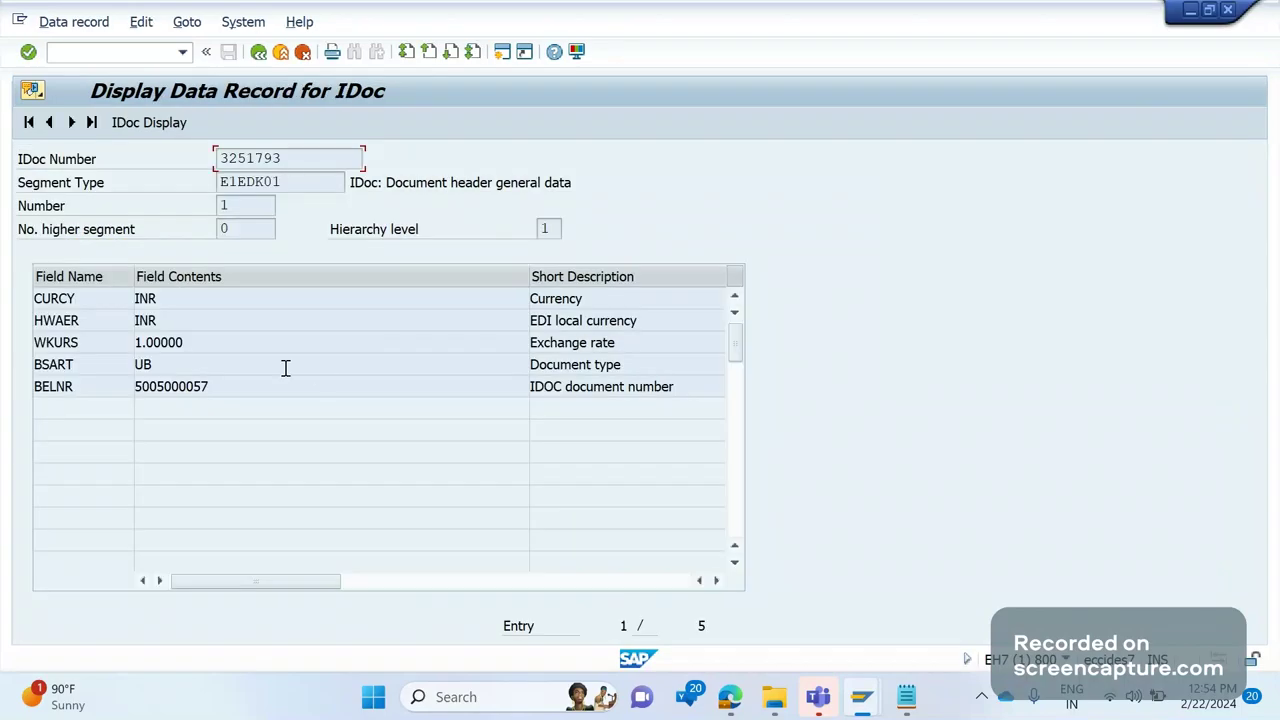
{"action": "double_click", "coordinate": [305, 181]}
{"action": "left_click_drag", "start_coordinate": [574, 183], "coordinate": [362, 185]}
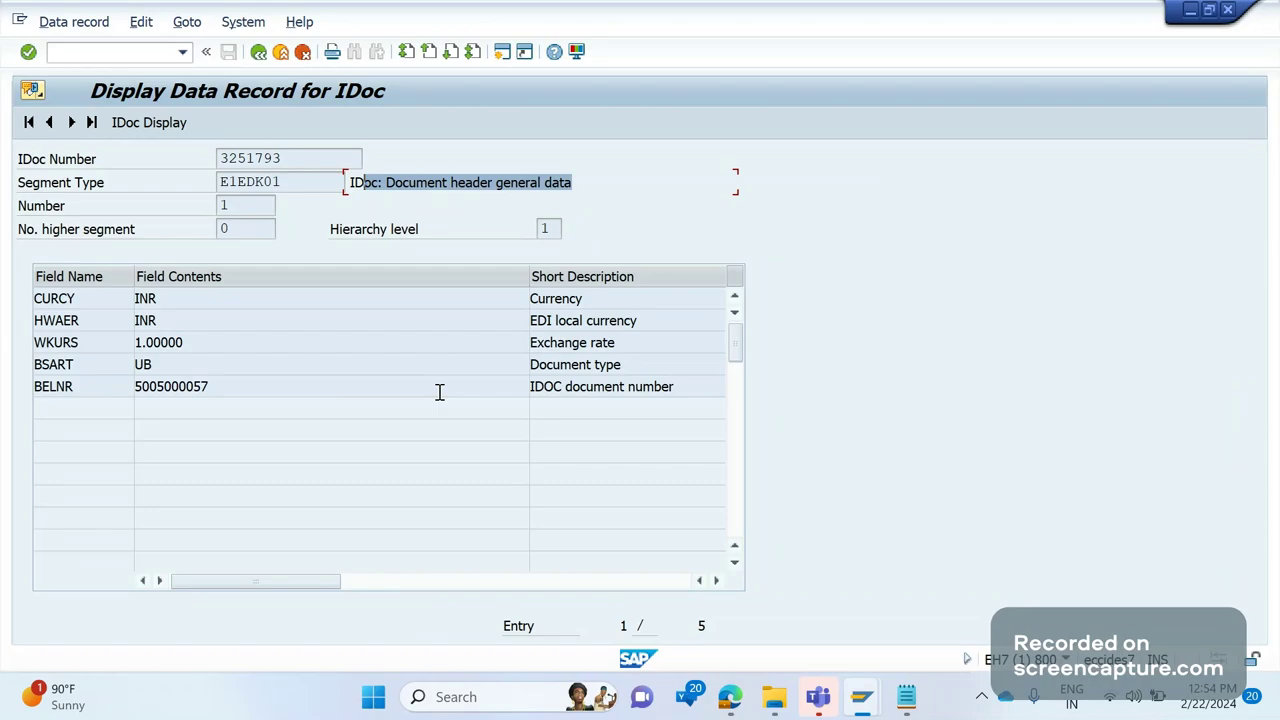
{"action": "key", "text": "F3"}
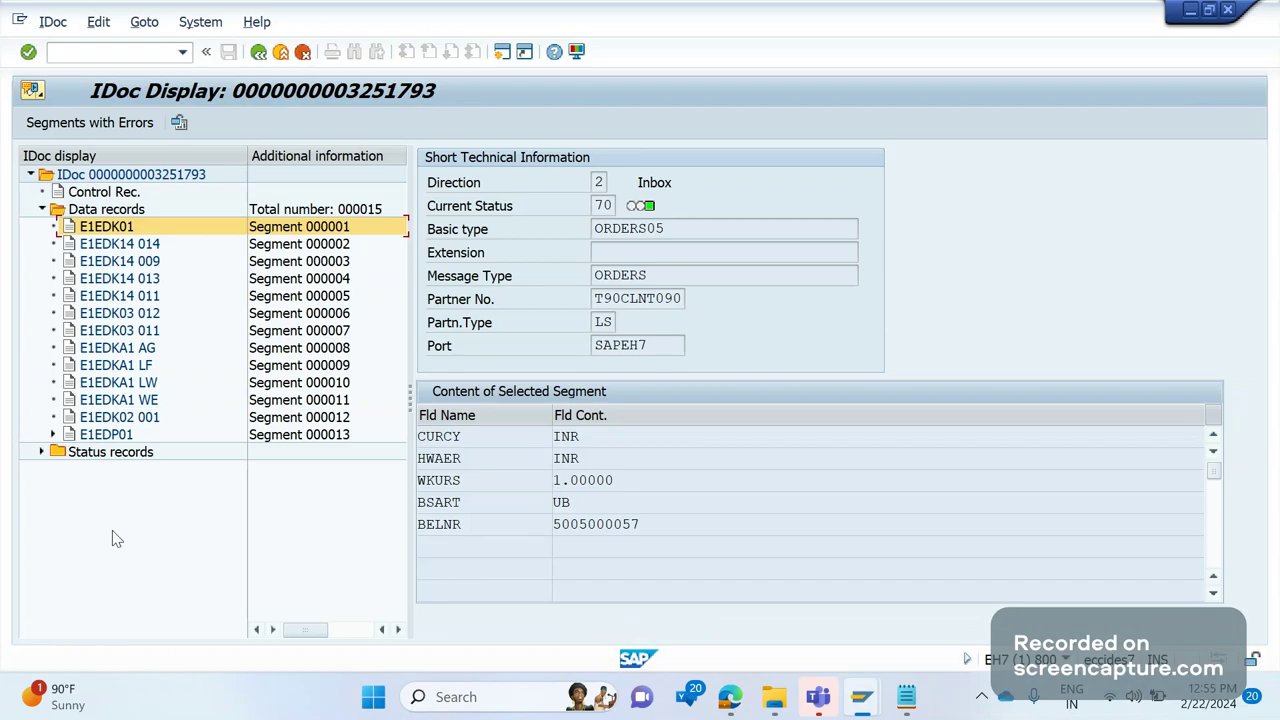
Step: Select E1EDP01 to show POSEX 00010, PSTYP 7, MENGE 20.000 KGM and PEINH 1
{"action": "left_click", "coordinate": [101, 440]}
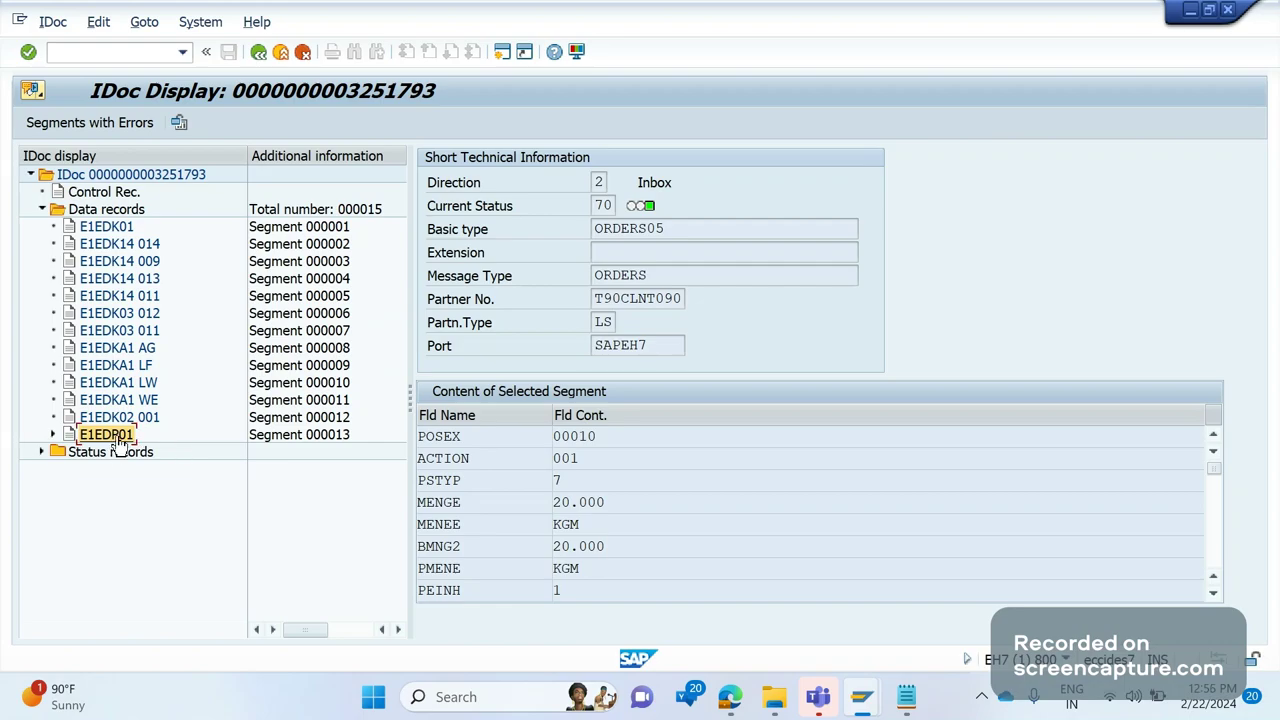
Step: Compare E1EDP01's child segments against the ORDERS05 structure, then open E1EDP01's data record
{"action": "left_click", "coordinate": [53, 434]}
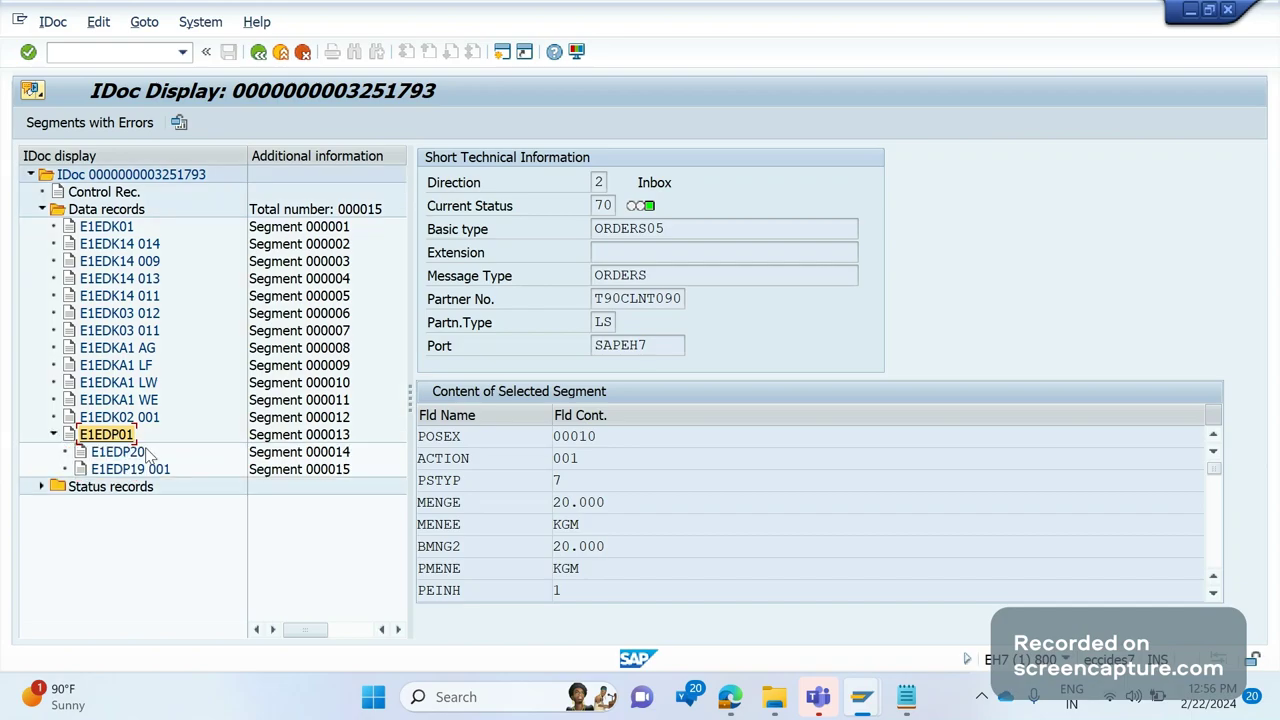
{"action": "key", "text": "alt+Tab"}
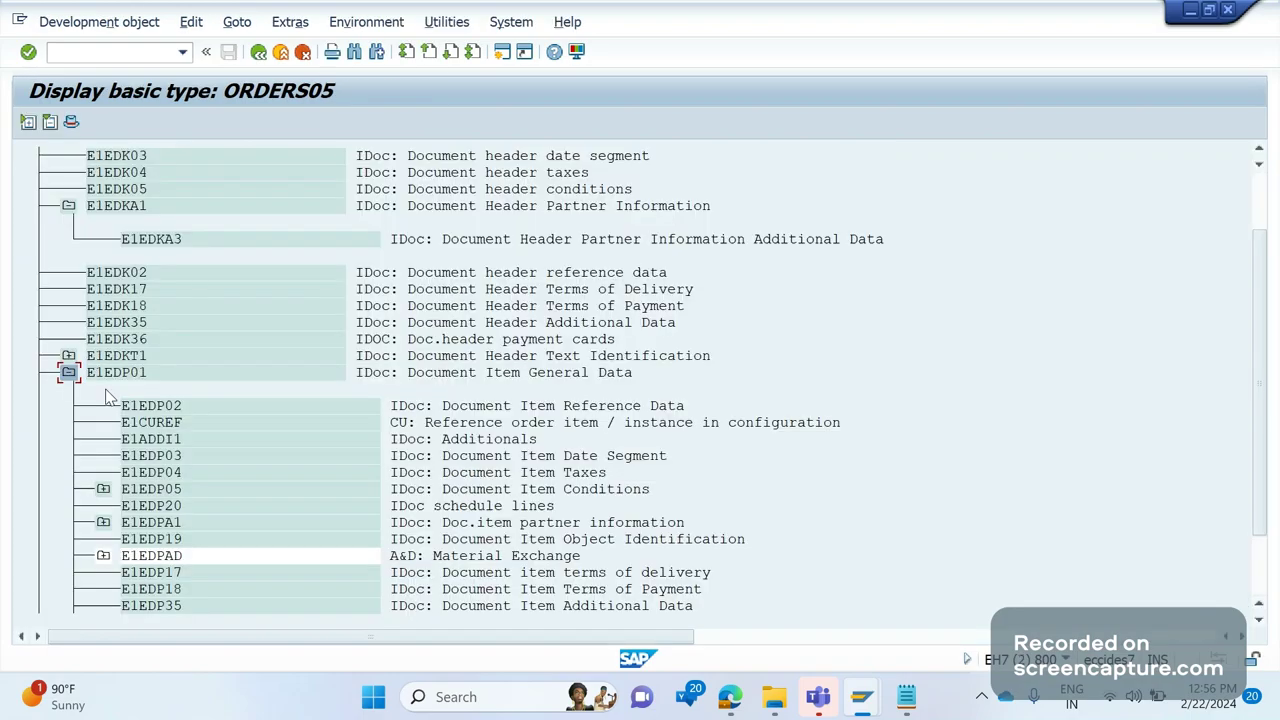
{"action": "left_click", "coordinate": [69, 207]}
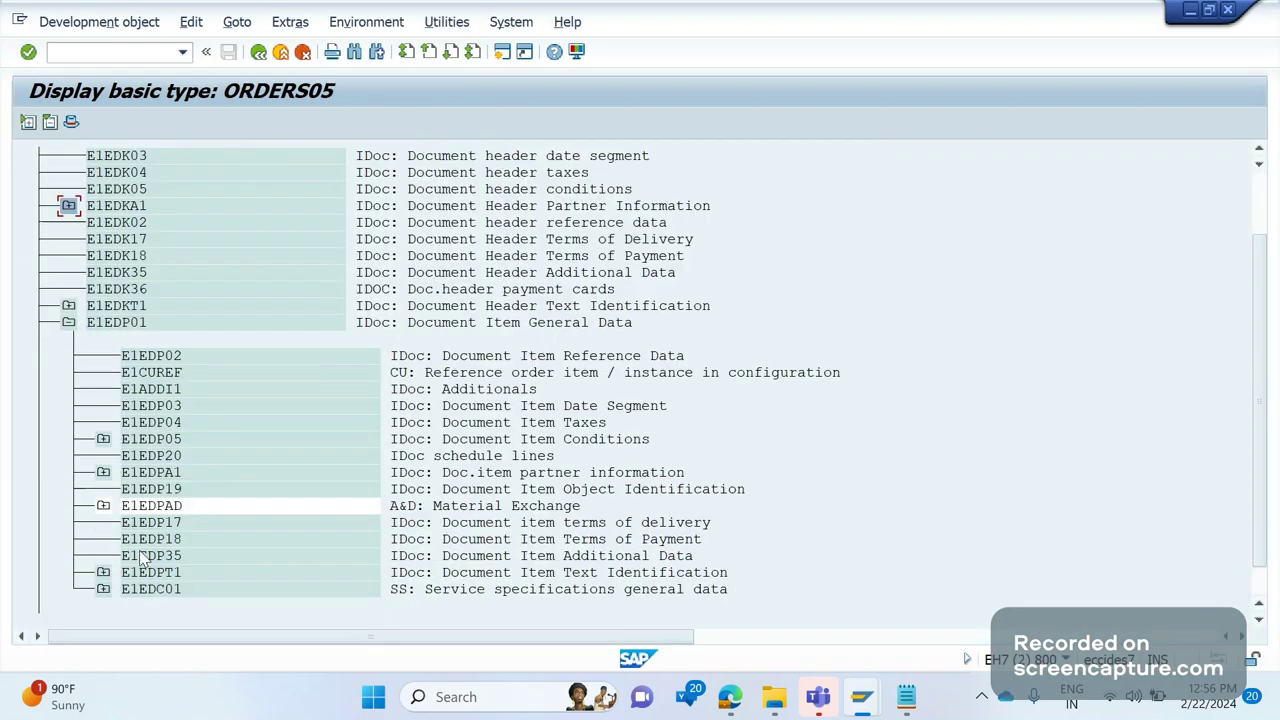
{"action": "key", "text": "alt+Tab"}
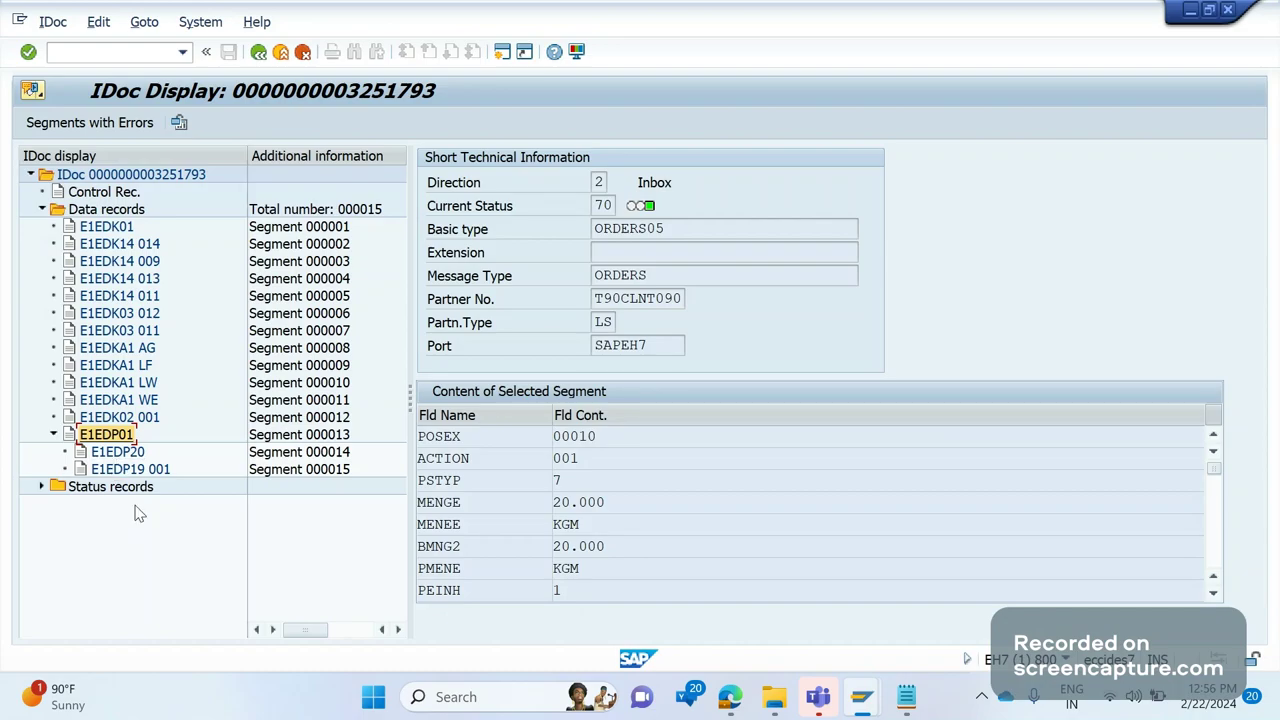
{"action": "key", "text": "alt+Tab"}
{"action": "key", "text": "alt+Tab"}
{"action": "key", "text": "alt+Tab"}
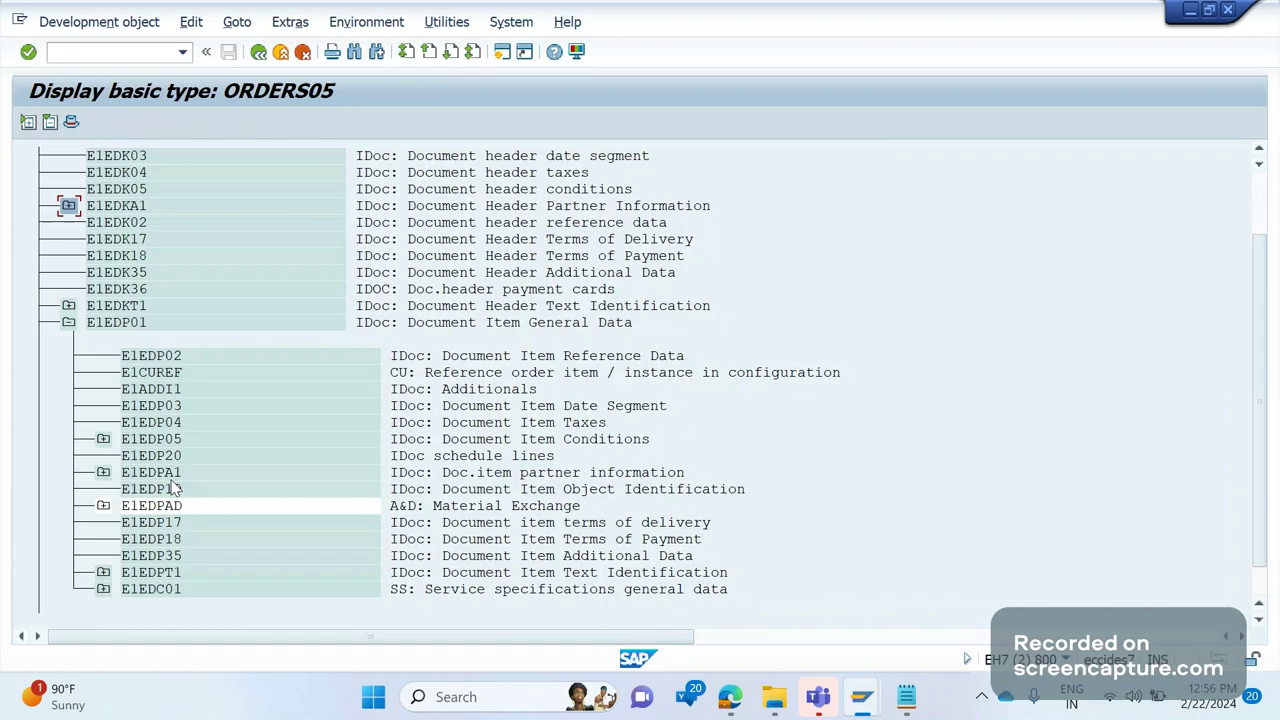
{"action": "key", "text": "alt+Tab"}
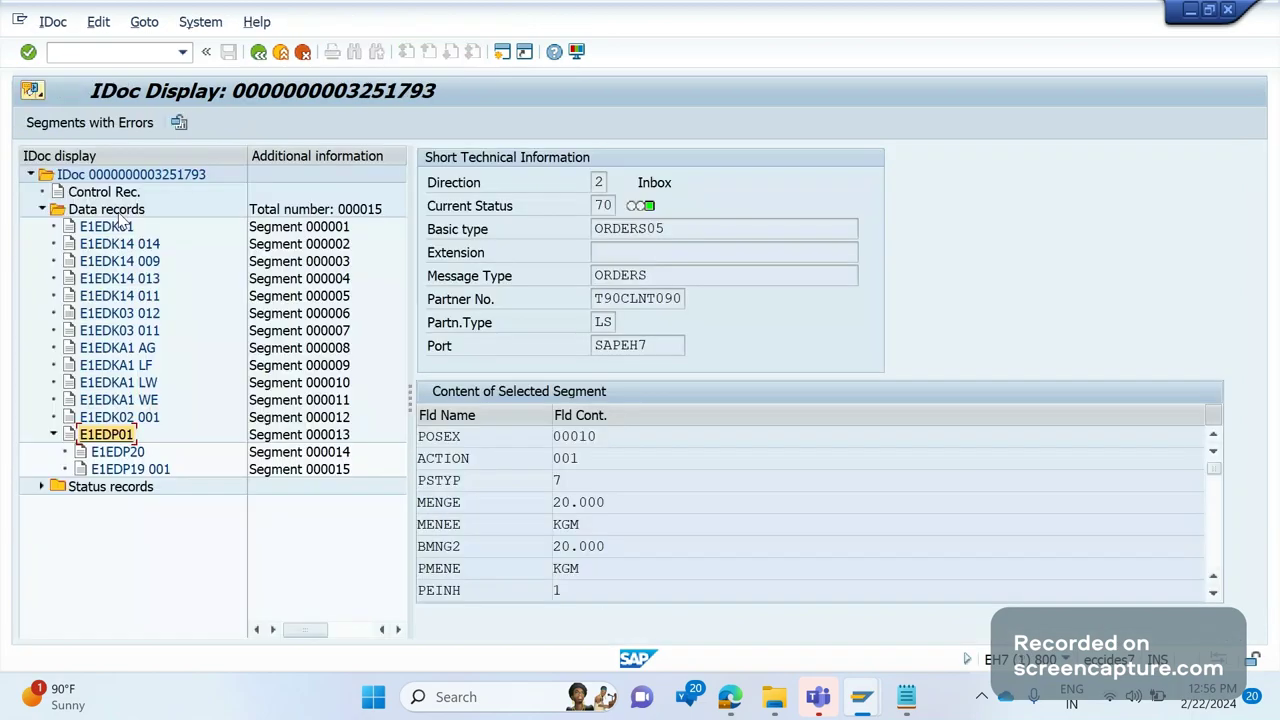
{"action": "left_click", "coordinate": [75, 441]}
{"action": "left_click", "coordinate": [75, 441]}
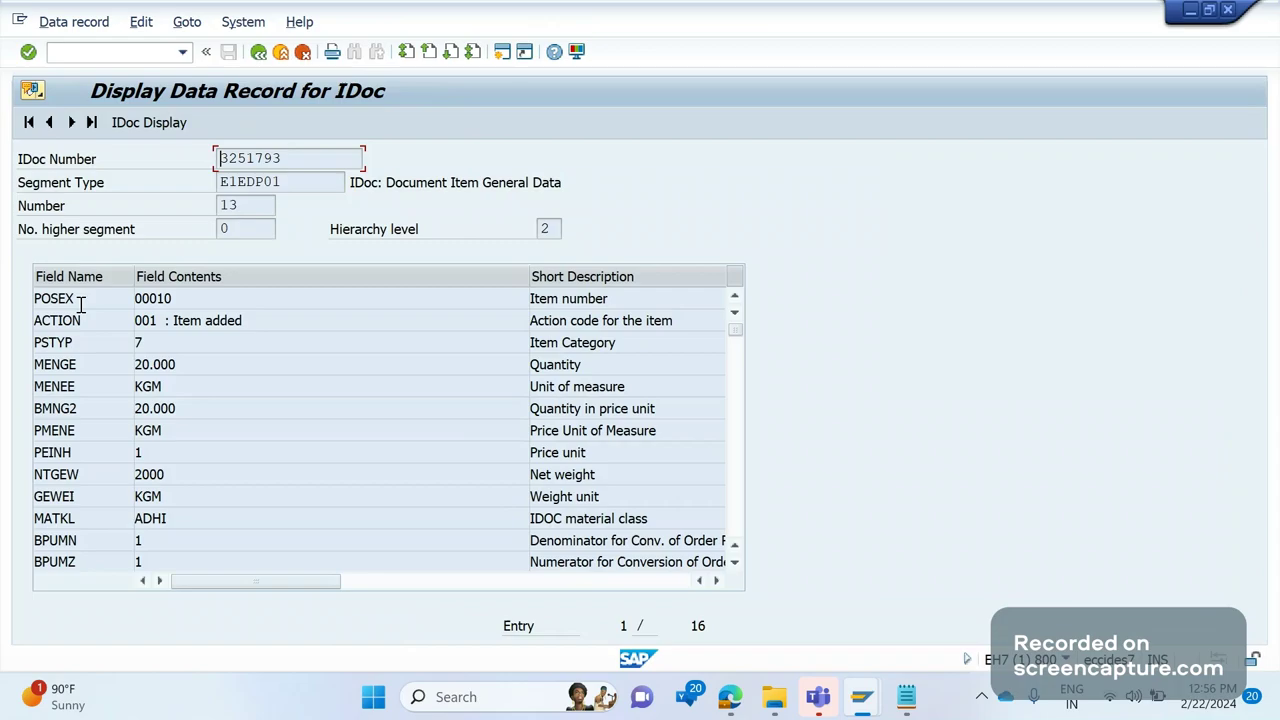
Step: Review E1EDP01's POSEX, ACTION, PSTYP item category, MENGE quantity and MENEE unit KGM fields
{"action": "key", "text": "Tab"}
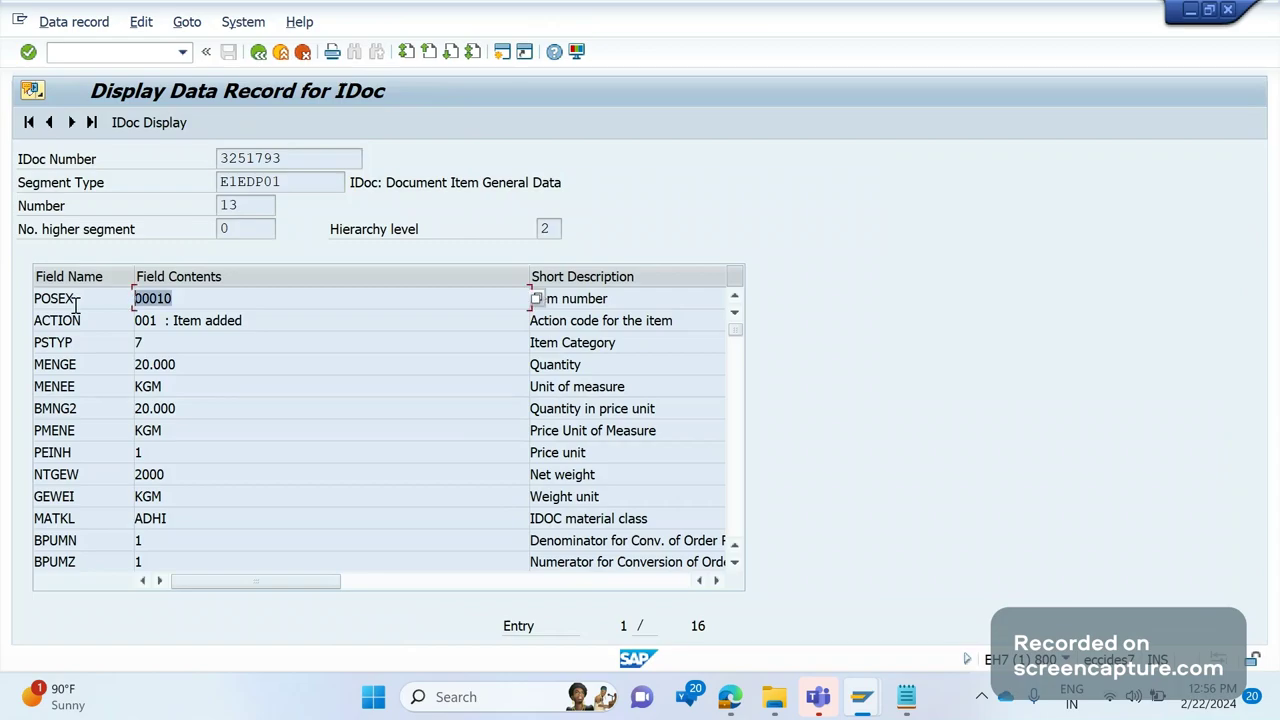
{"action": "double_click", "coordinate": [89, 325]}
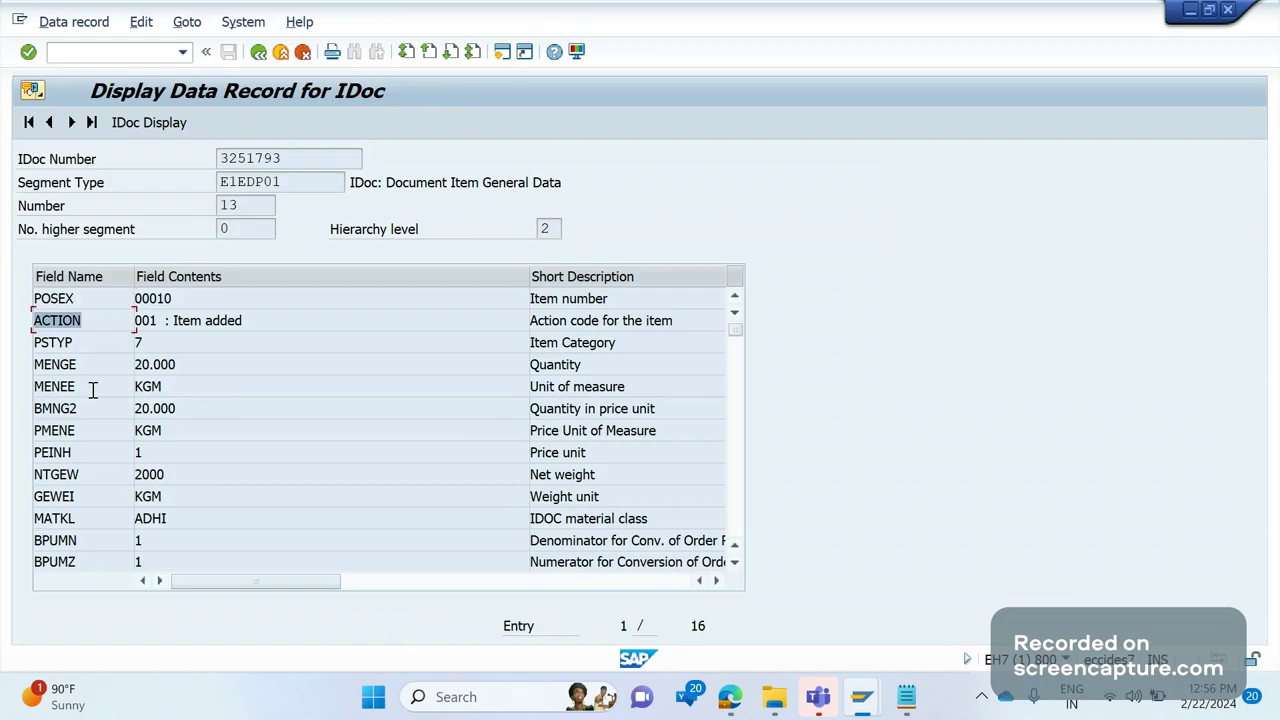
{"action": "key", "text": "Down"}
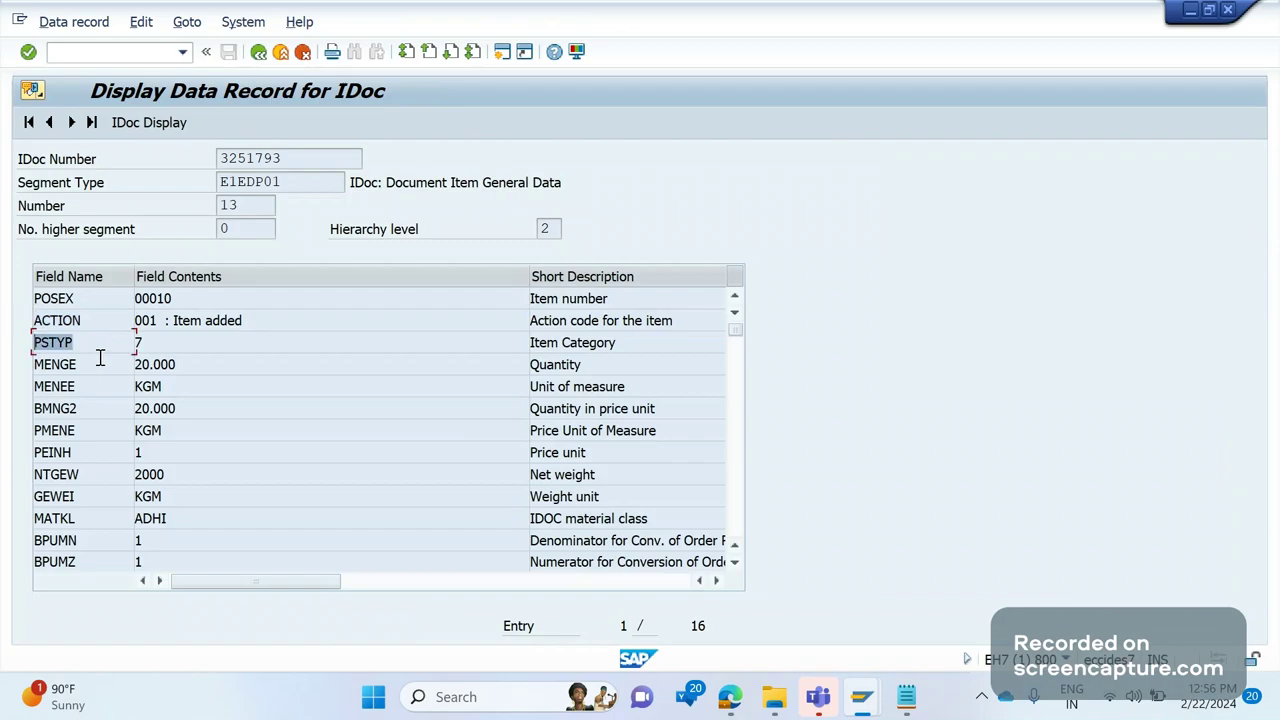
{"action": "left_click", "coordinate": [597, 345]}
{"action": "double_click", "coordinate": [597, 345]}
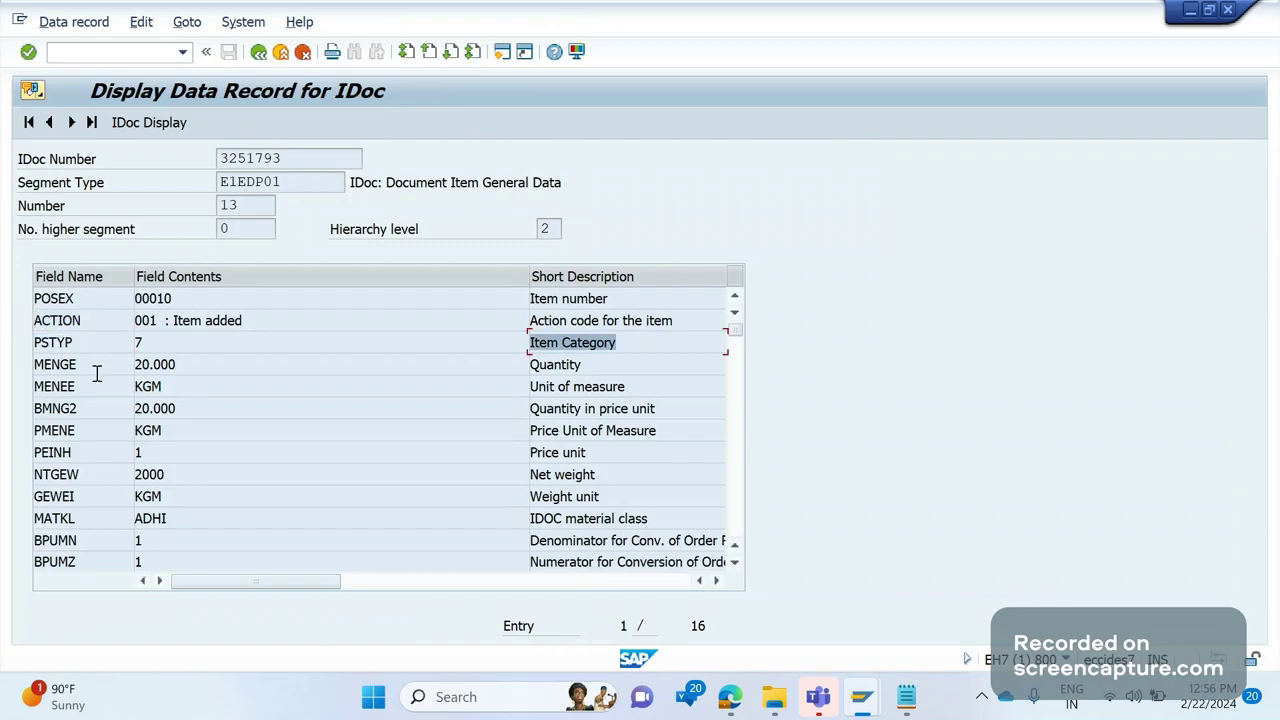
{"action": "double_click", "coordinate": [97, 368]}
{"action": "double_click", "coordinate": [555, 364]}
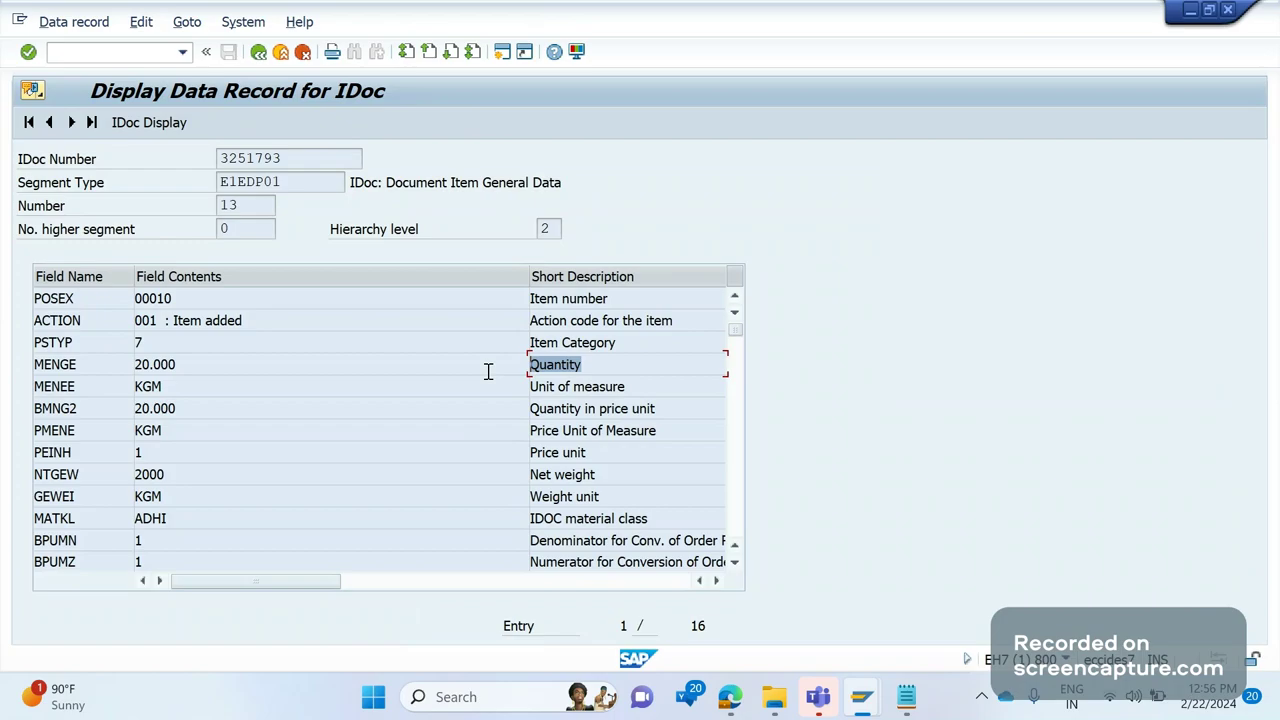
{"action": "double_click", "coordinate": [129, 391]}
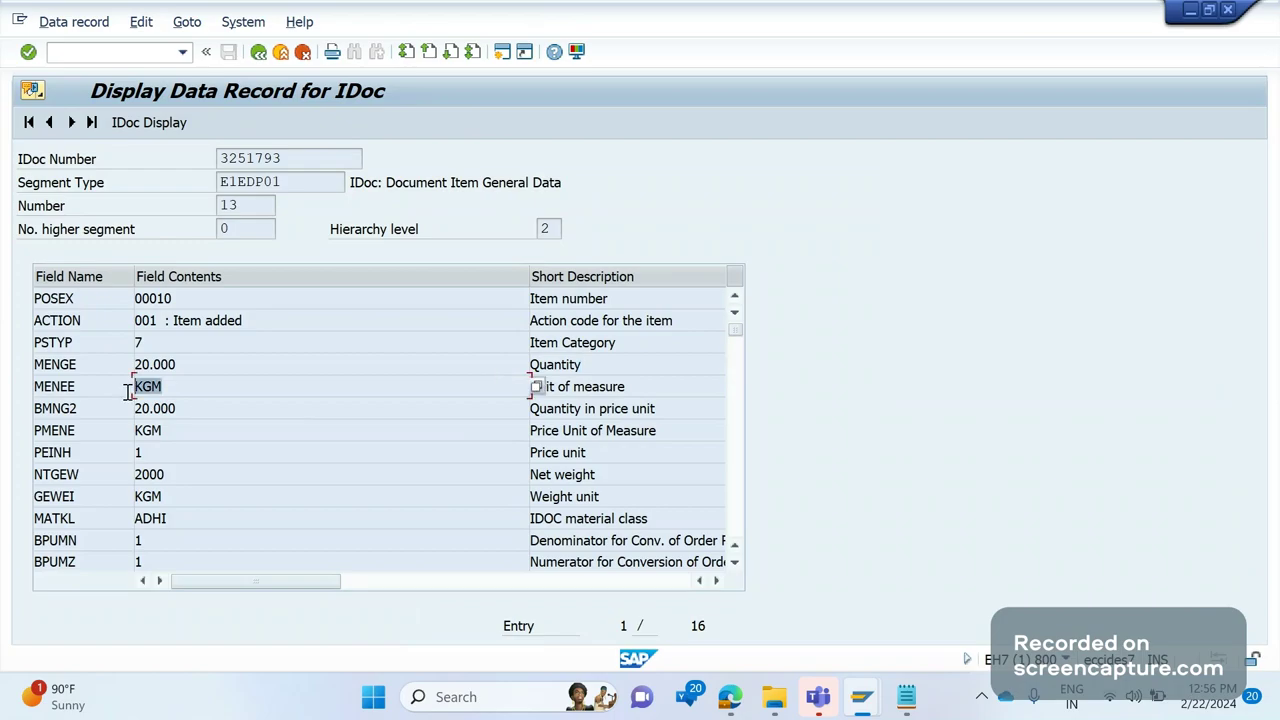
{"action": "double_click", "coordinate": [127, 390]}
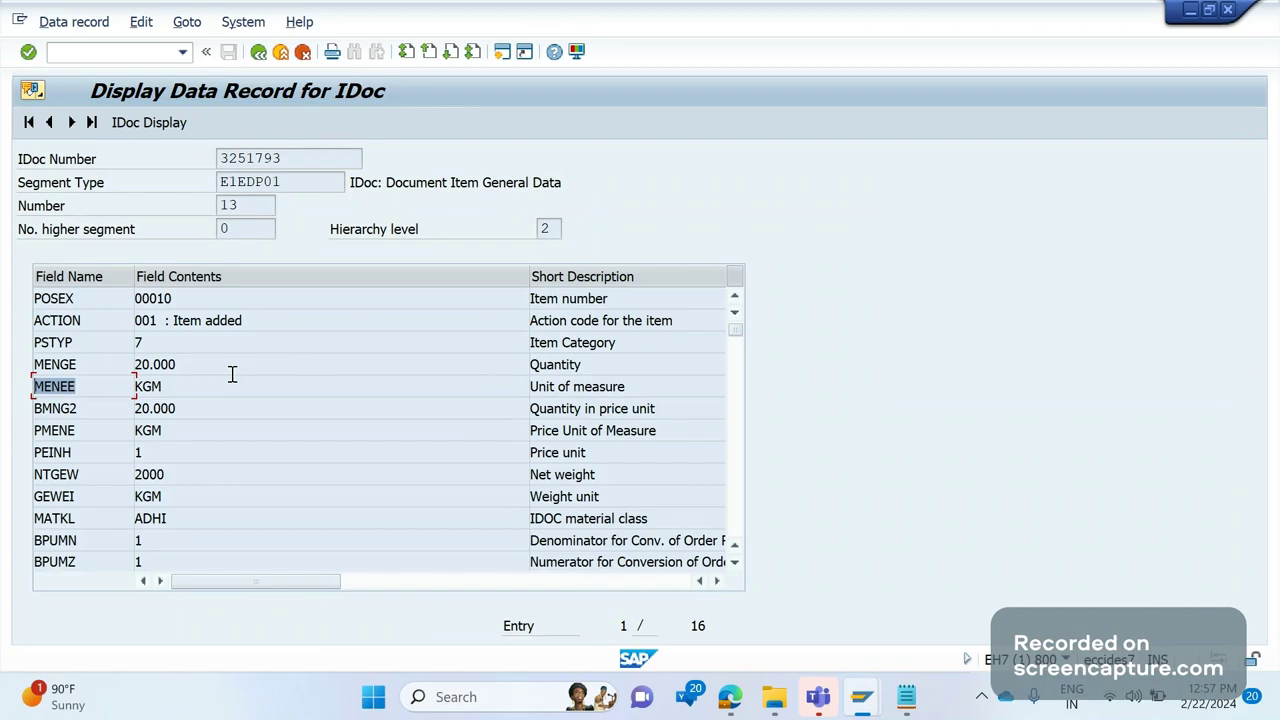
{"action": "left_click", "coordinate": [258, 52]}
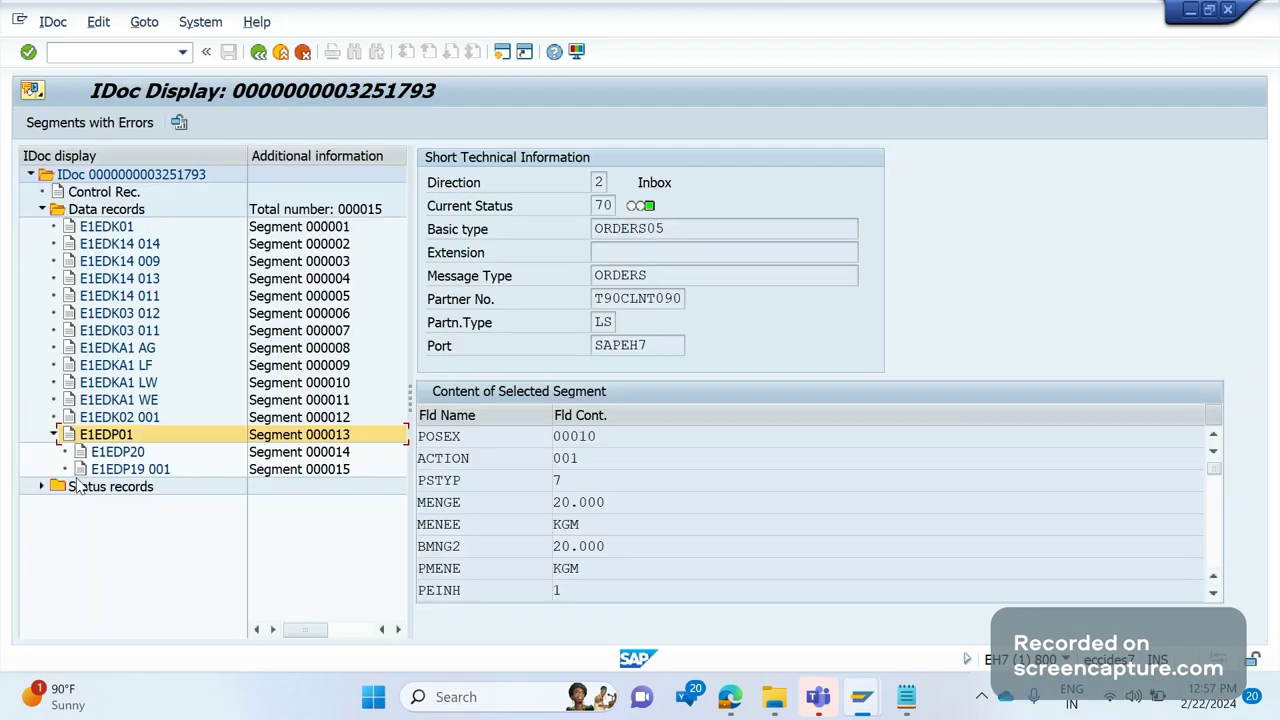
Step: Review the E1EDP20 schedule line record: WMENG 20.000, AMENG 0.000, EDATU 20230327
{"action": "left_click", "coordinate": [106, 455]}
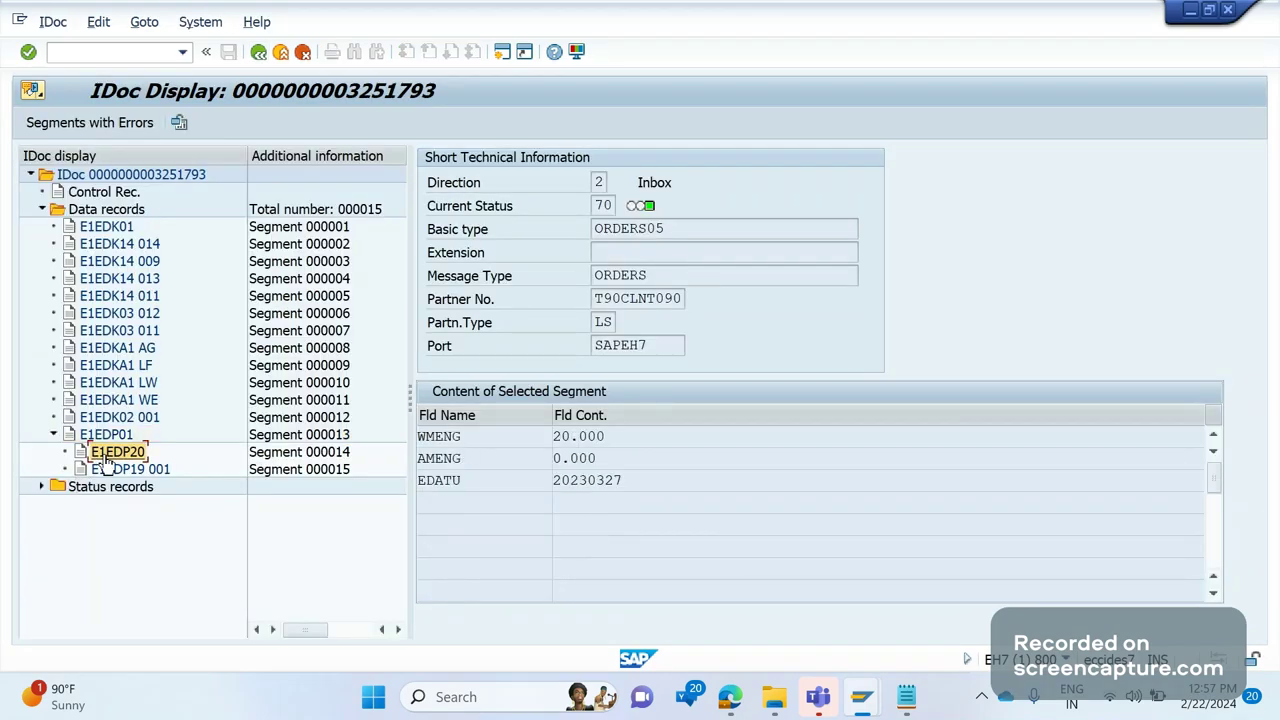
{"action": "double_click", "coordinate": [84, 460]}
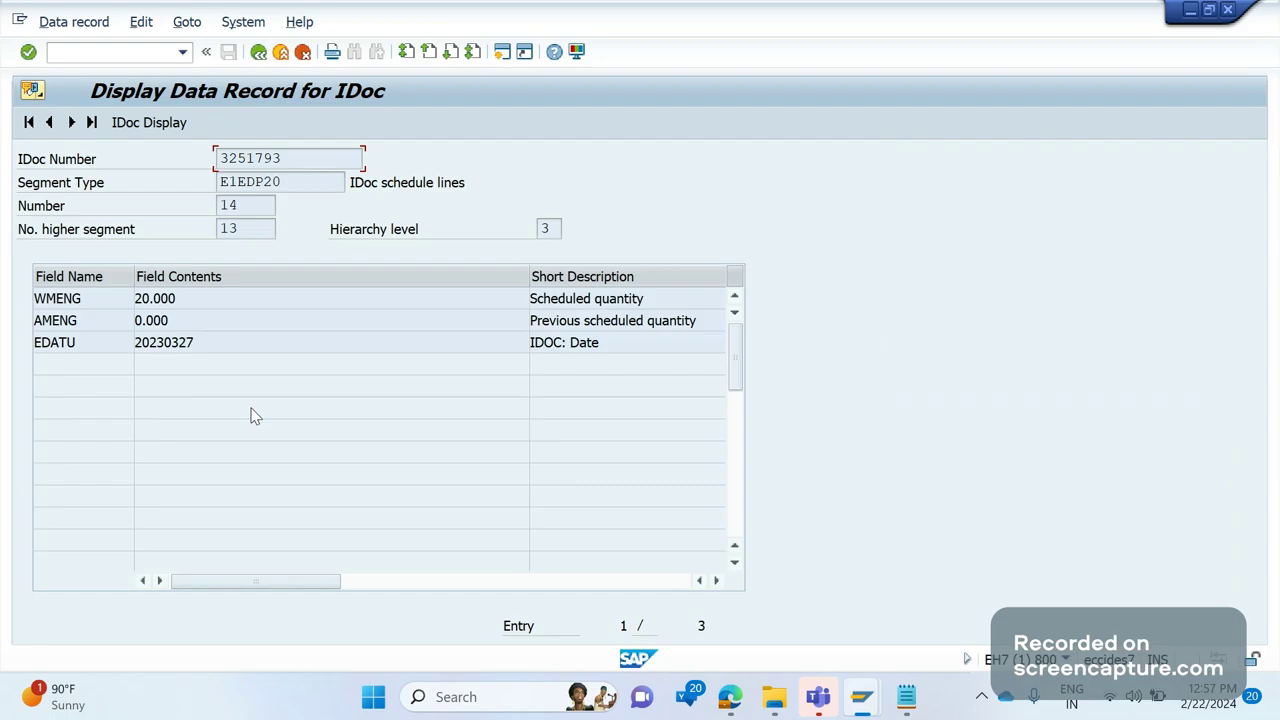
{"action": "double_click", "coordinate": [293, 180]}
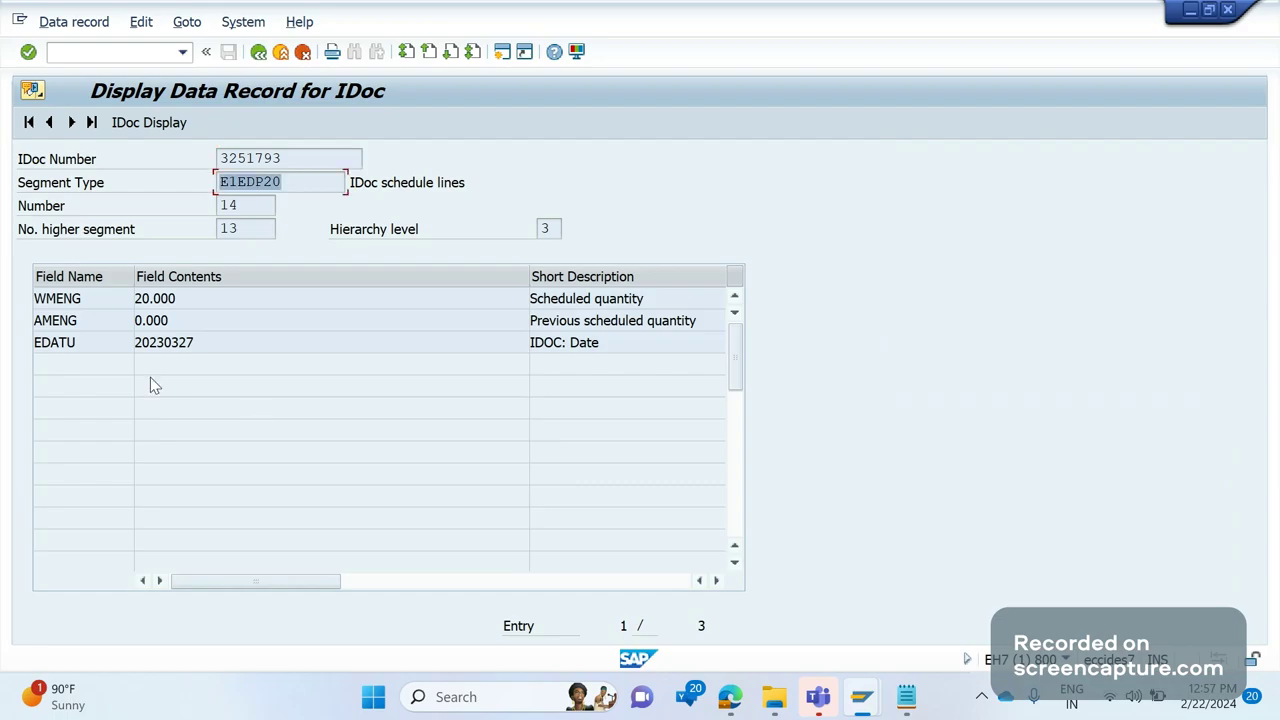
{"action": "key", "text": "Tab"}
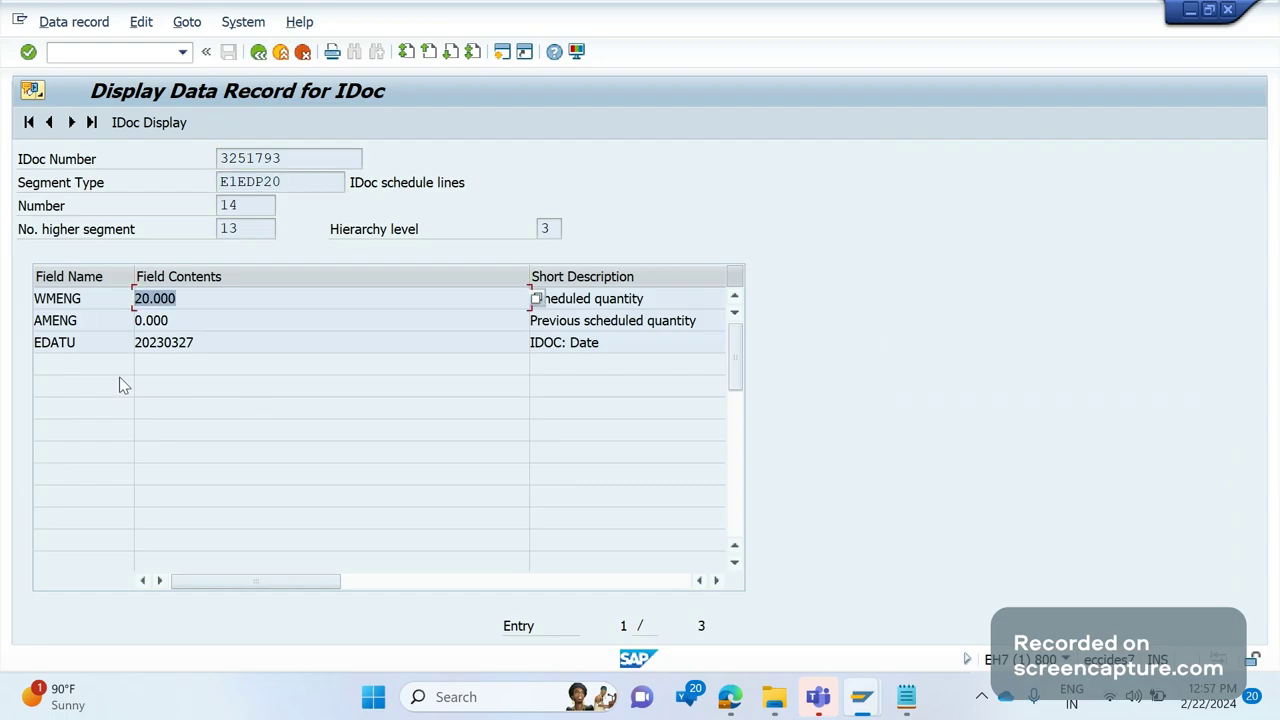
{"action": "left_click", "coordinate": [174, 321]}
{"action": "double_click", "coordinate": [174, 321]}
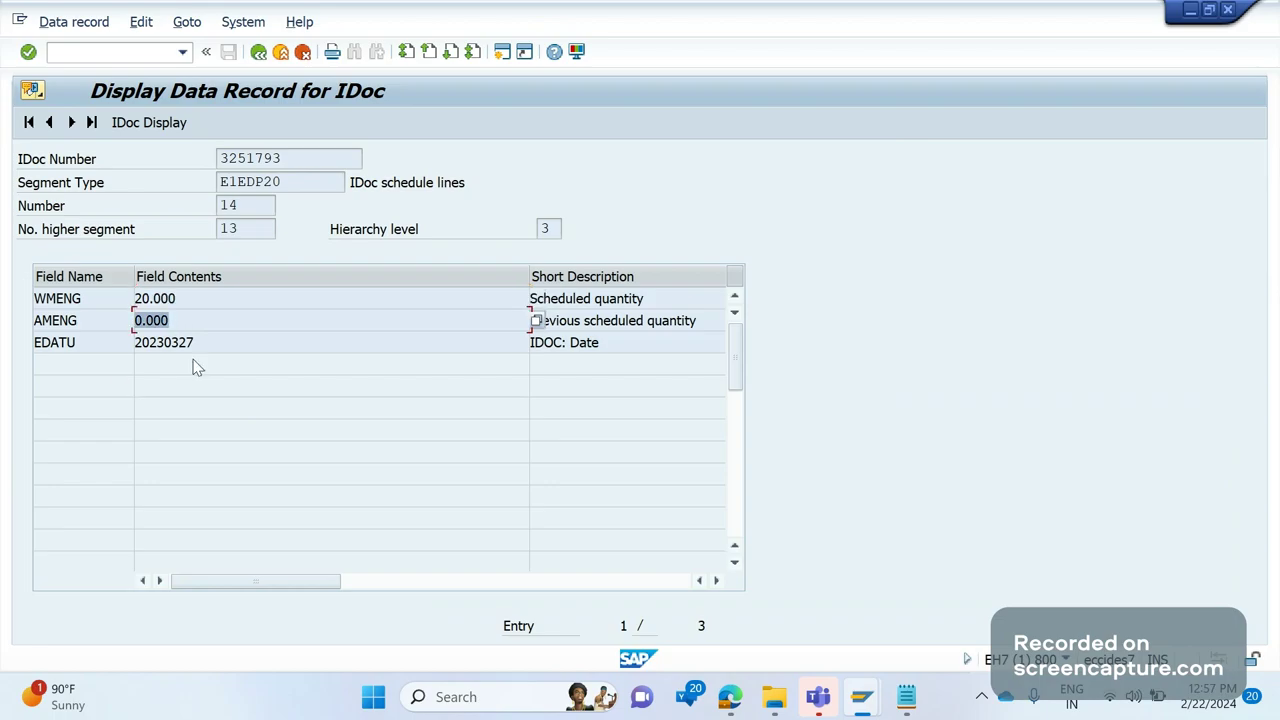
{"action": "left_click_drag", "start_coordinate": [196, 343], "coordinate": [124, 345]}
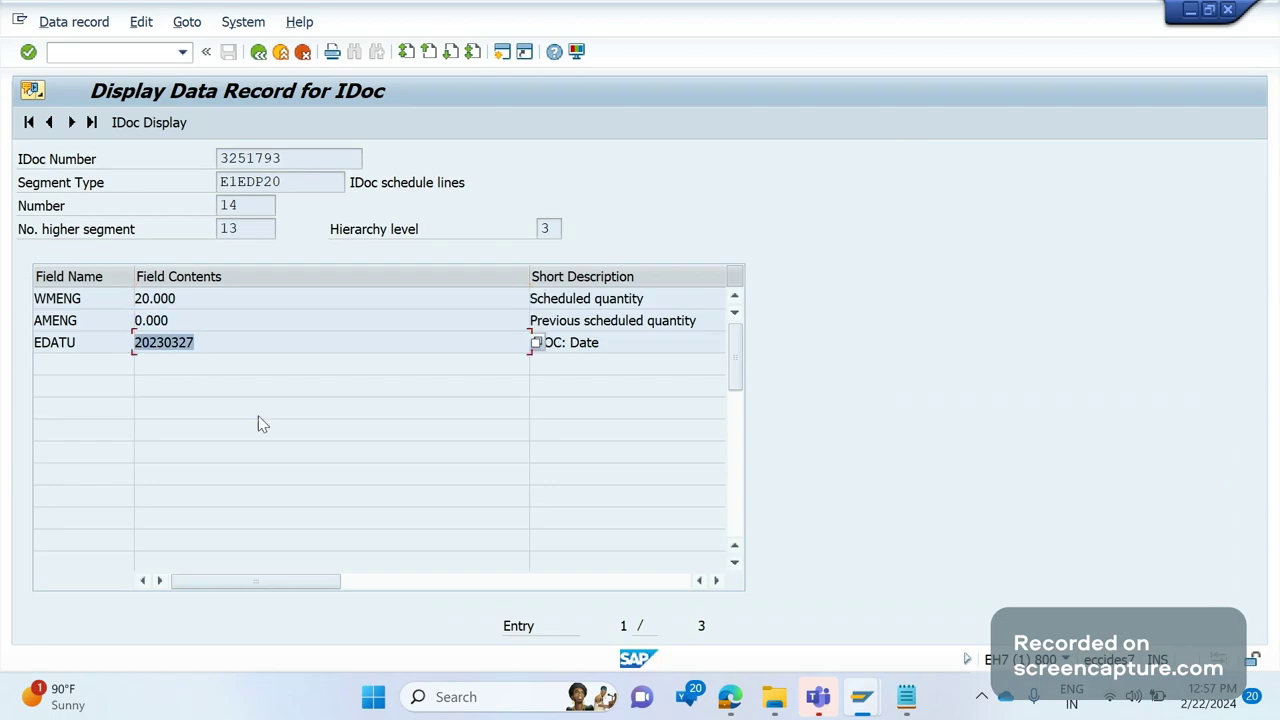
{"action": "left_click", "coordinate": [258, 51]}
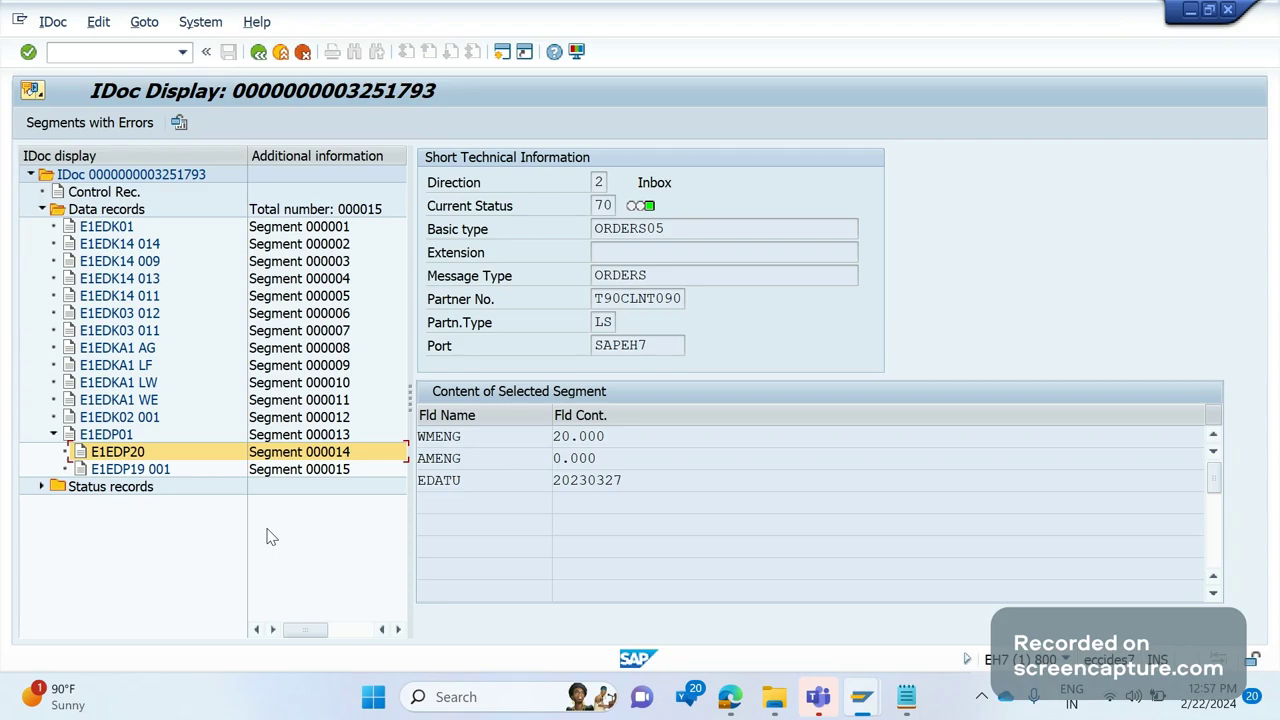
Step: Reopen the E1EDP20 record briefly, then show the E1EDP19 001 segment's fields
{"action": "double_click", "coordinate": [82, 455]}
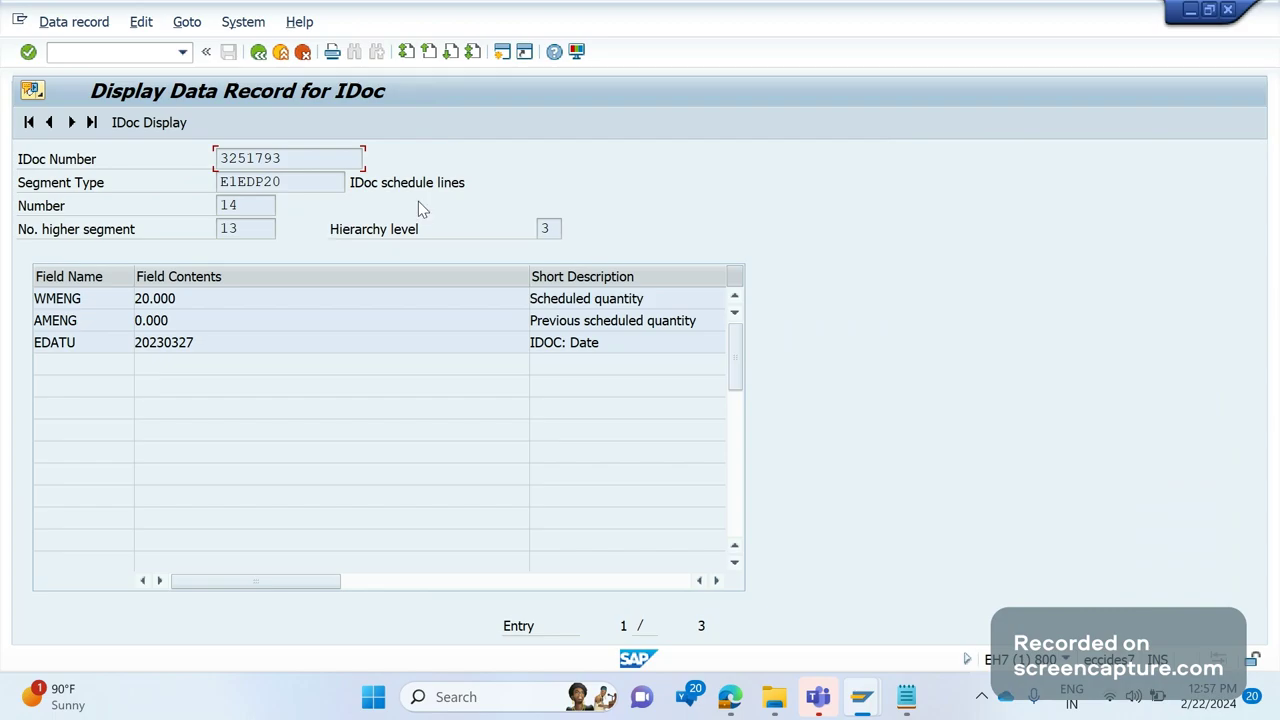
{"action": "left_click", "coordinate": [258, 52]}
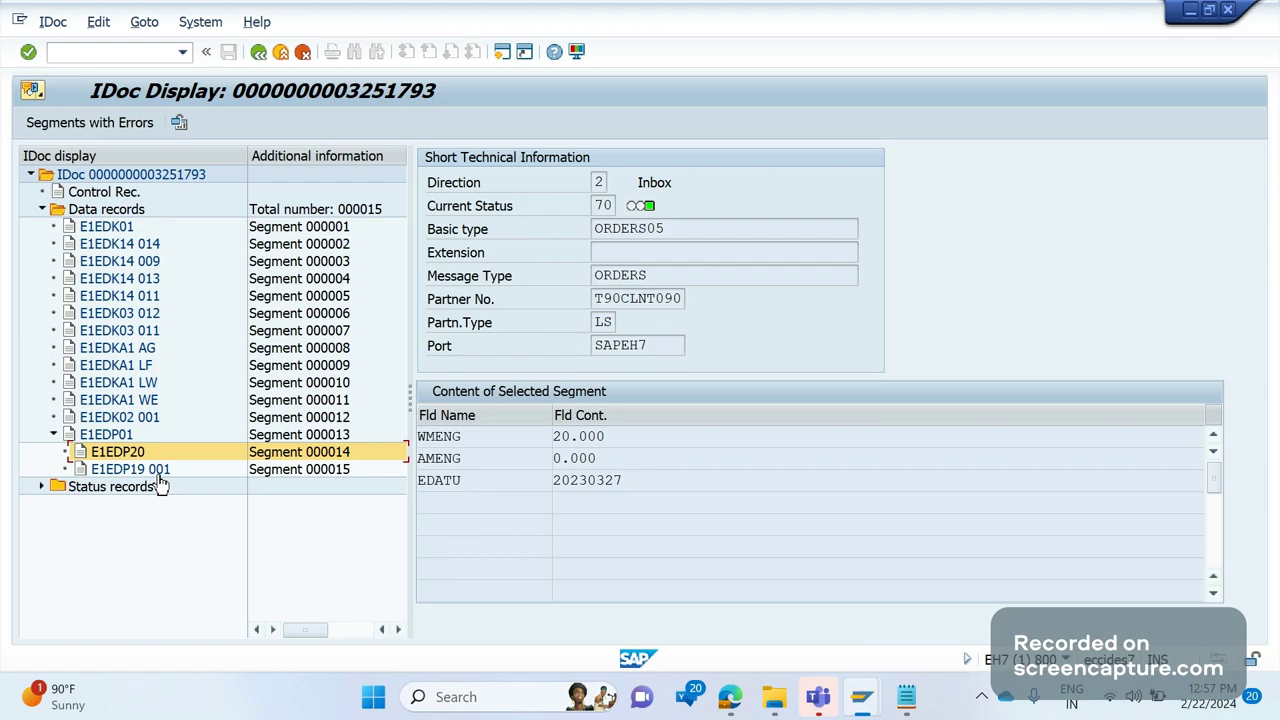
{"action": "left_click", "coordinate": [113, 470]}
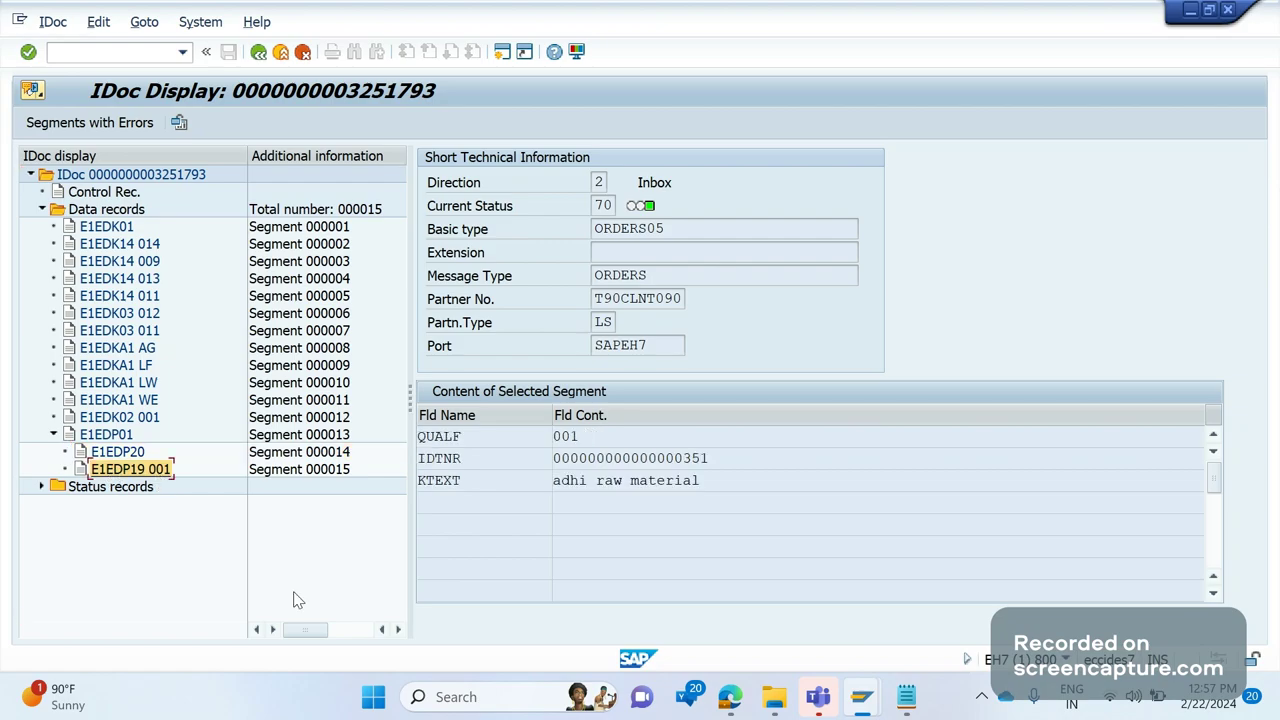
Step: Switch between E1EDP01, E1EDP20 and E1EDP19 001 to compare their item fields
{"action": "left_click", "coordinate": [106, 435]}
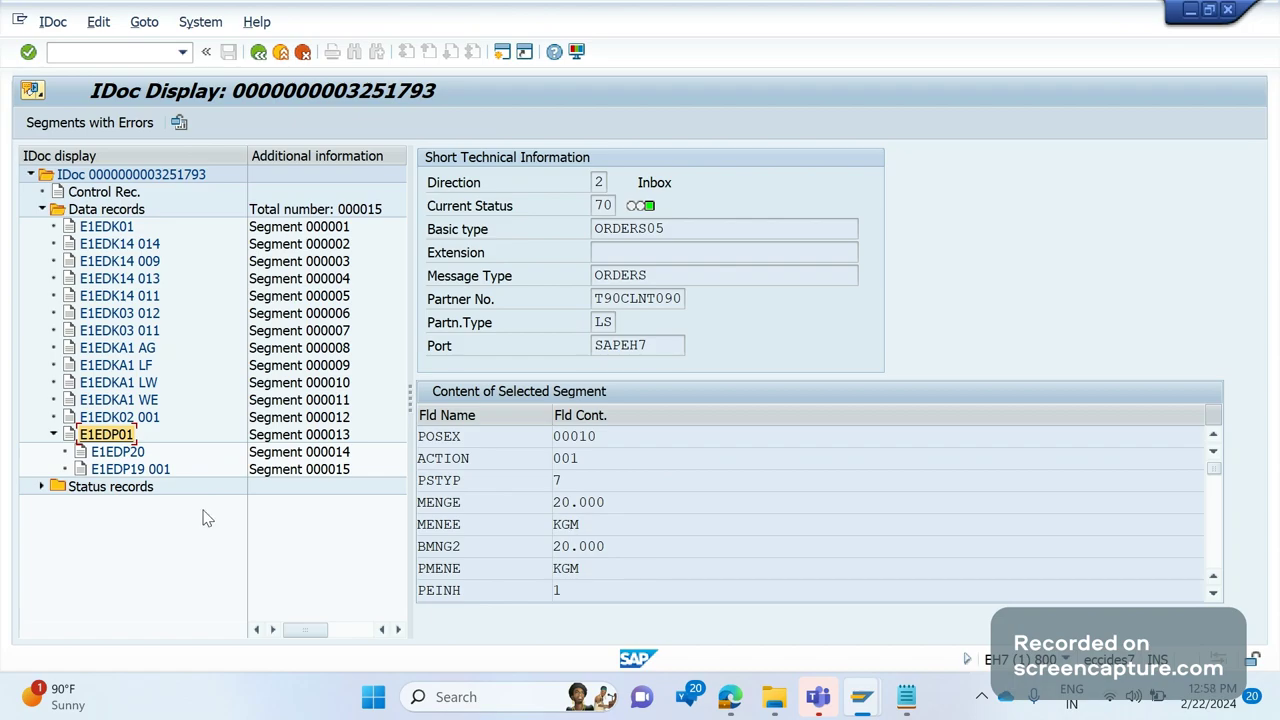
{"action": "left_click", "coordinate": [113, 470]}
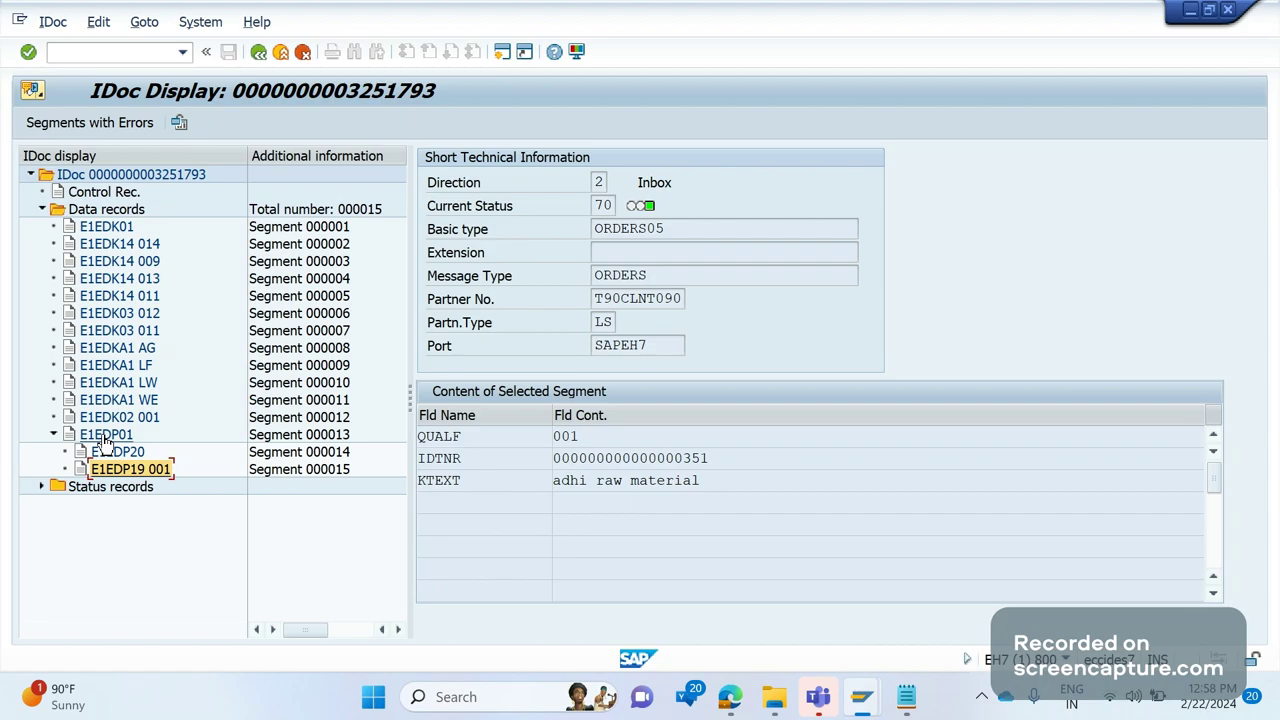
{"action": "left_click", "coordinate": [105, 438]}
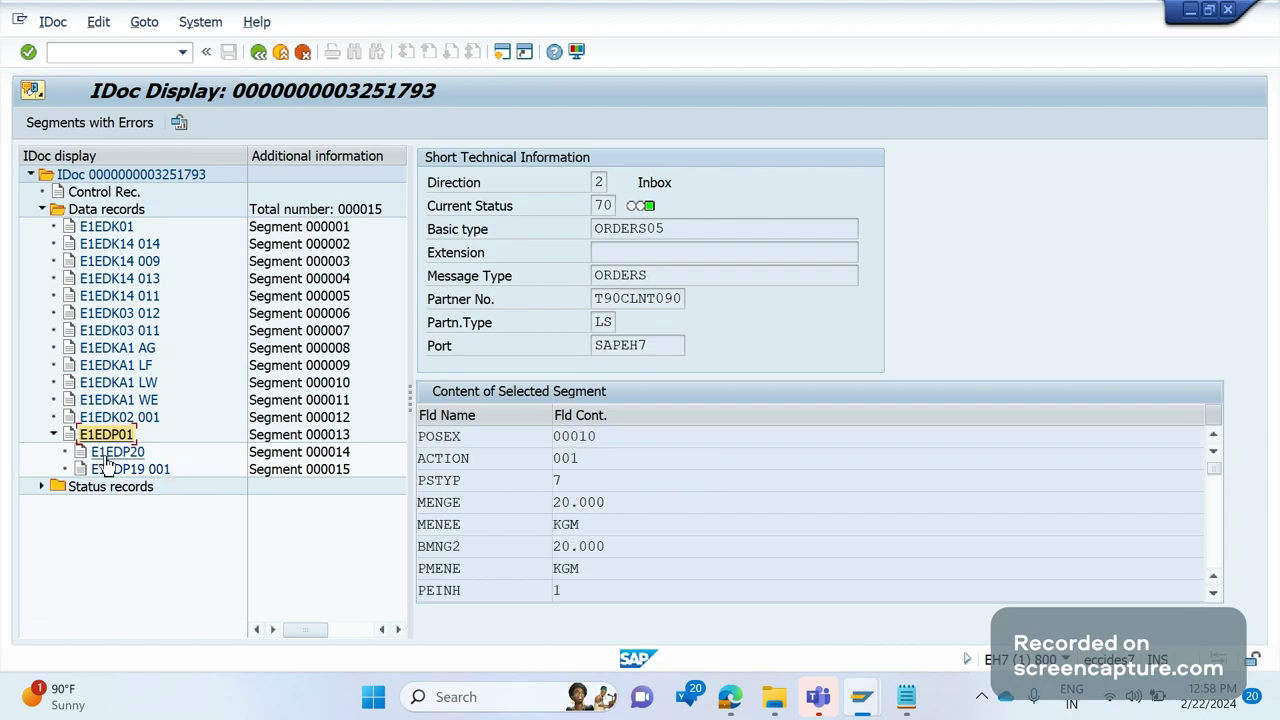
{"action": "left_click", "coordinate": [110, 453]}
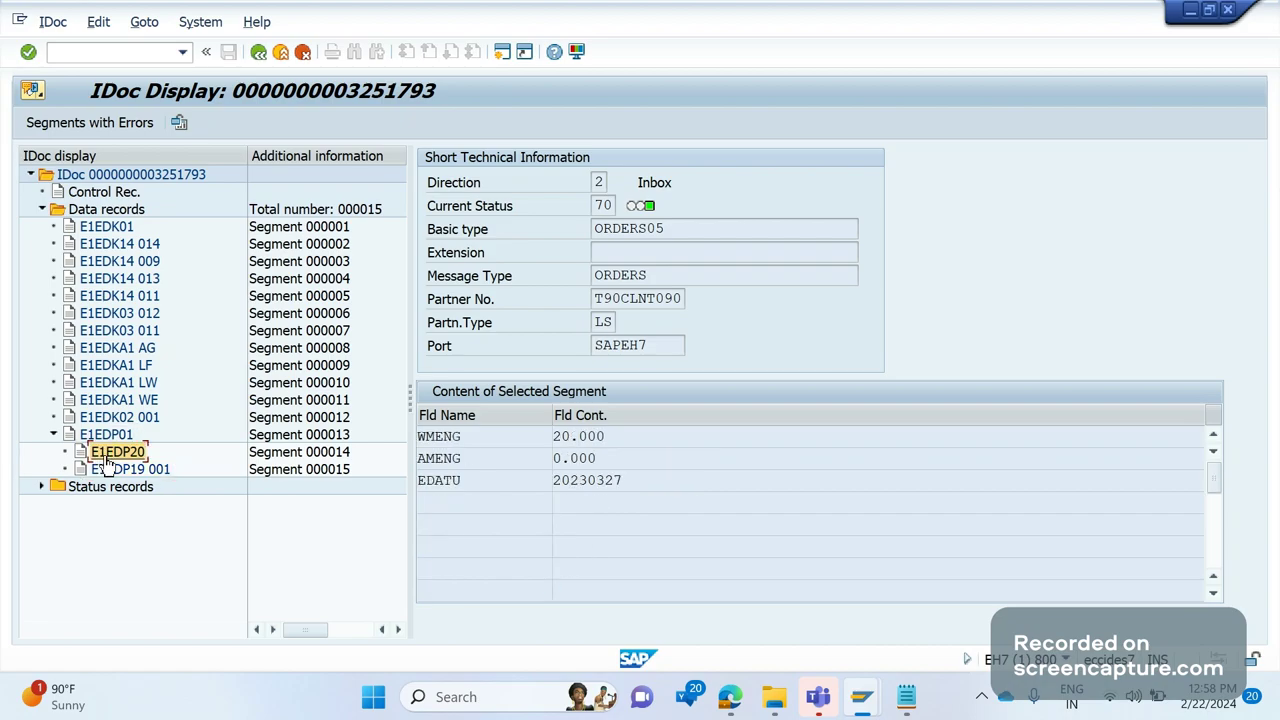
{"action": "left_click", "coordinate": [107, 470]}
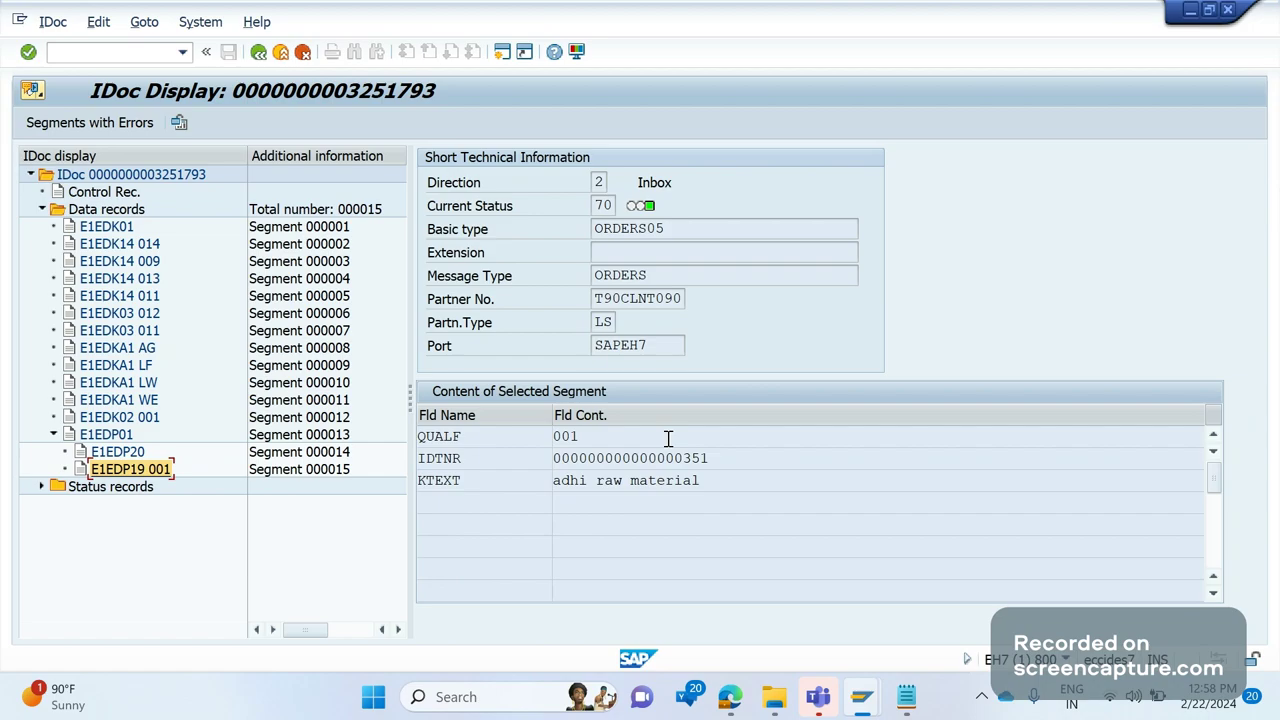
{"action": "double_click", "coordinate": [552, 458]}
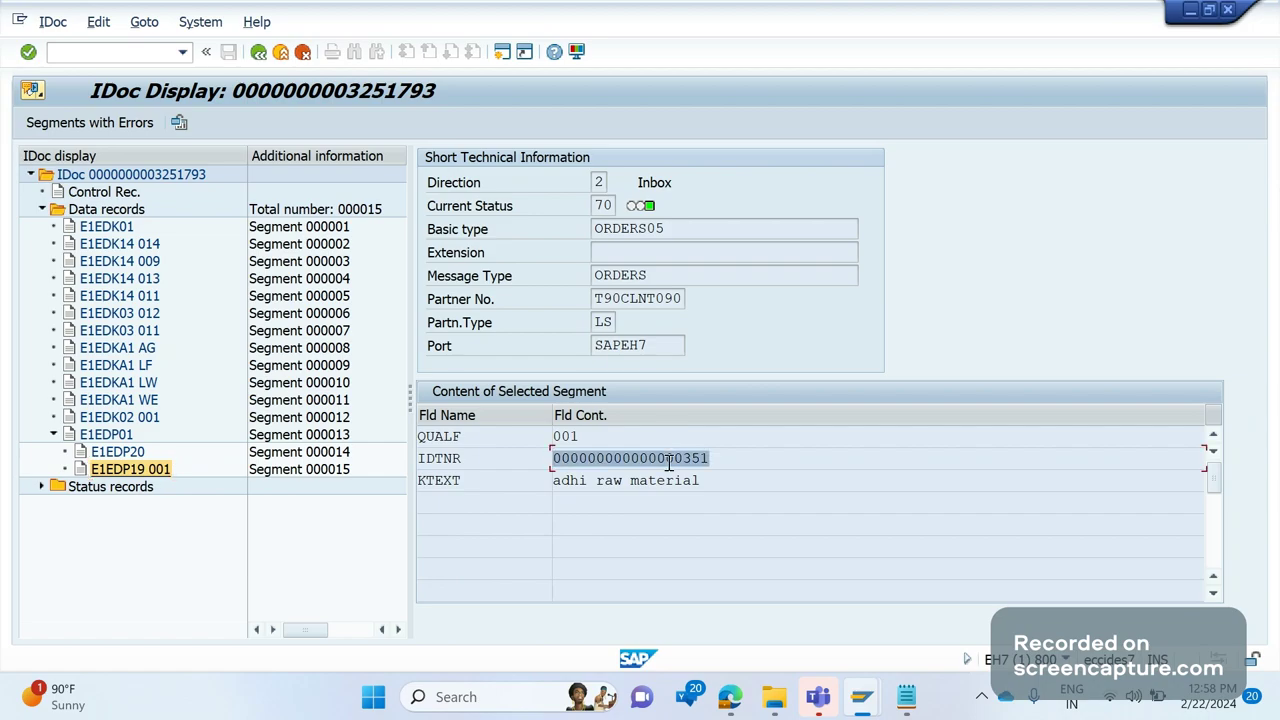
{"action": "left_click", "coordinate": [80, 471]}
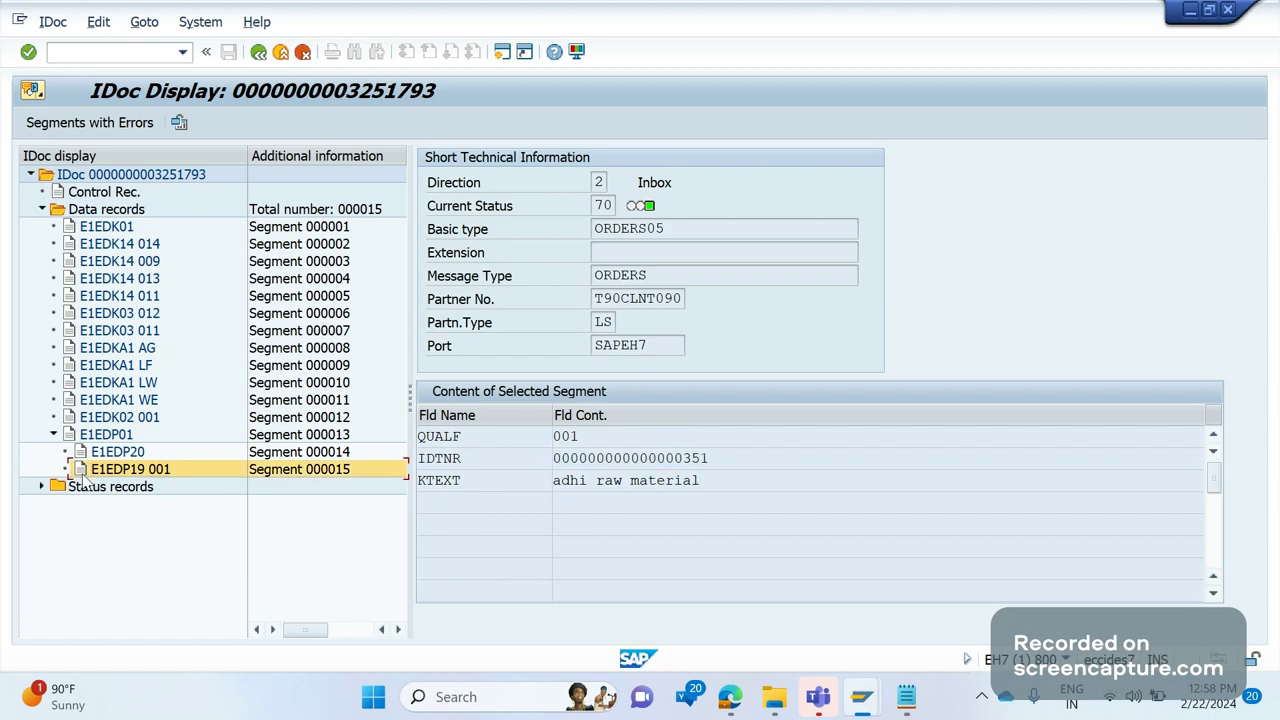
{"action": "double_click", "coordinate": [80, 474]}
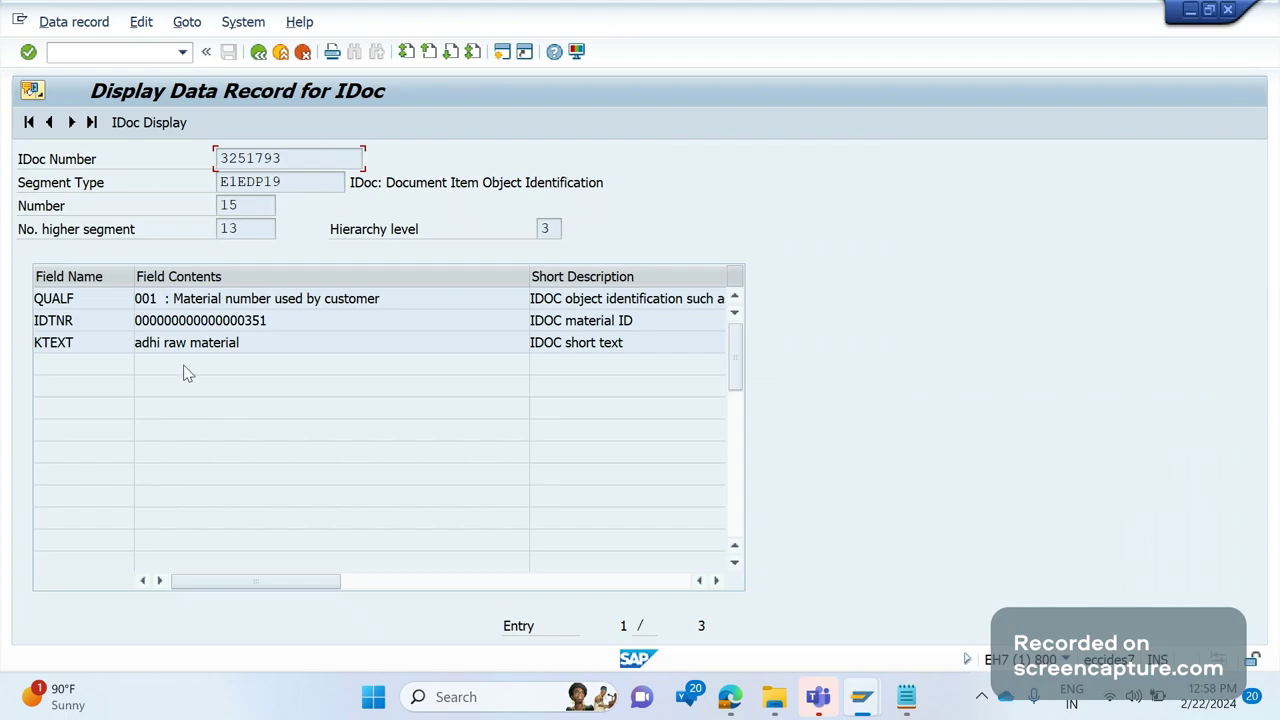
Step: Browse the E1EDP19 QUALF value list, keep qualifier 001, and return to IDoc 3251793's tree
{"action": "double_click", "coordinate": [284, 187]}
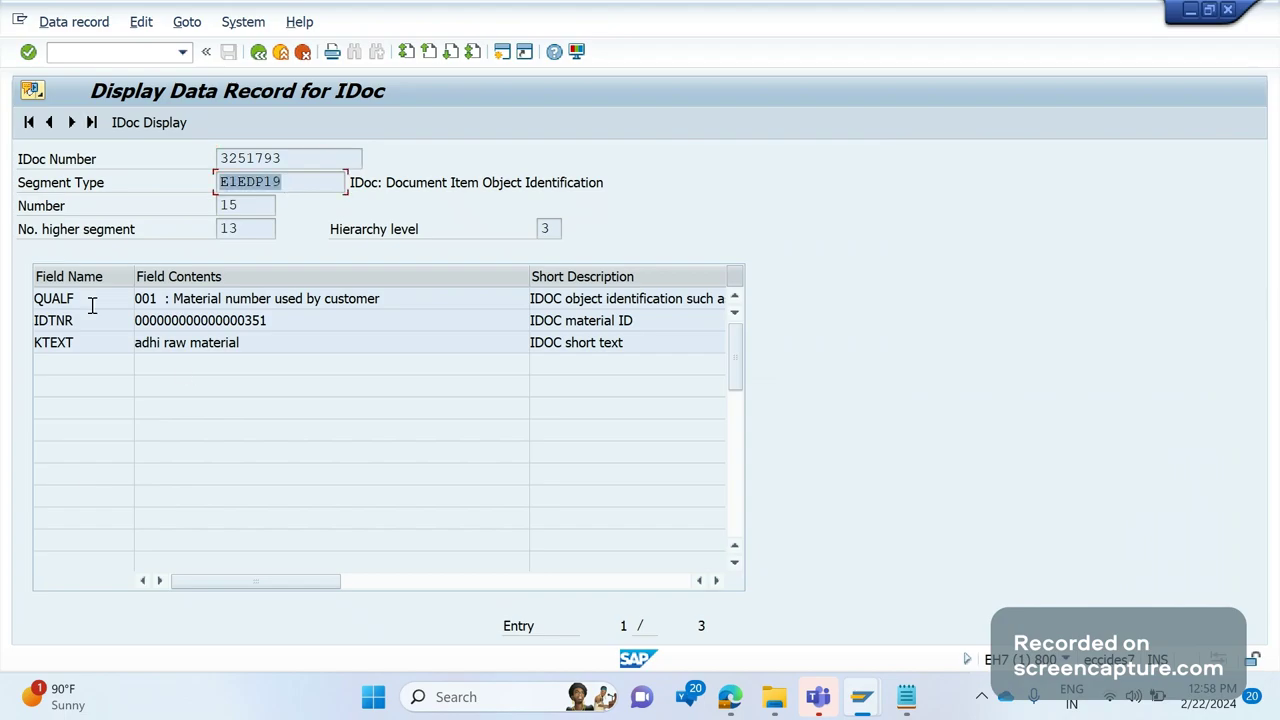
{"action": "left_click", "coordinate": [473, 300]}
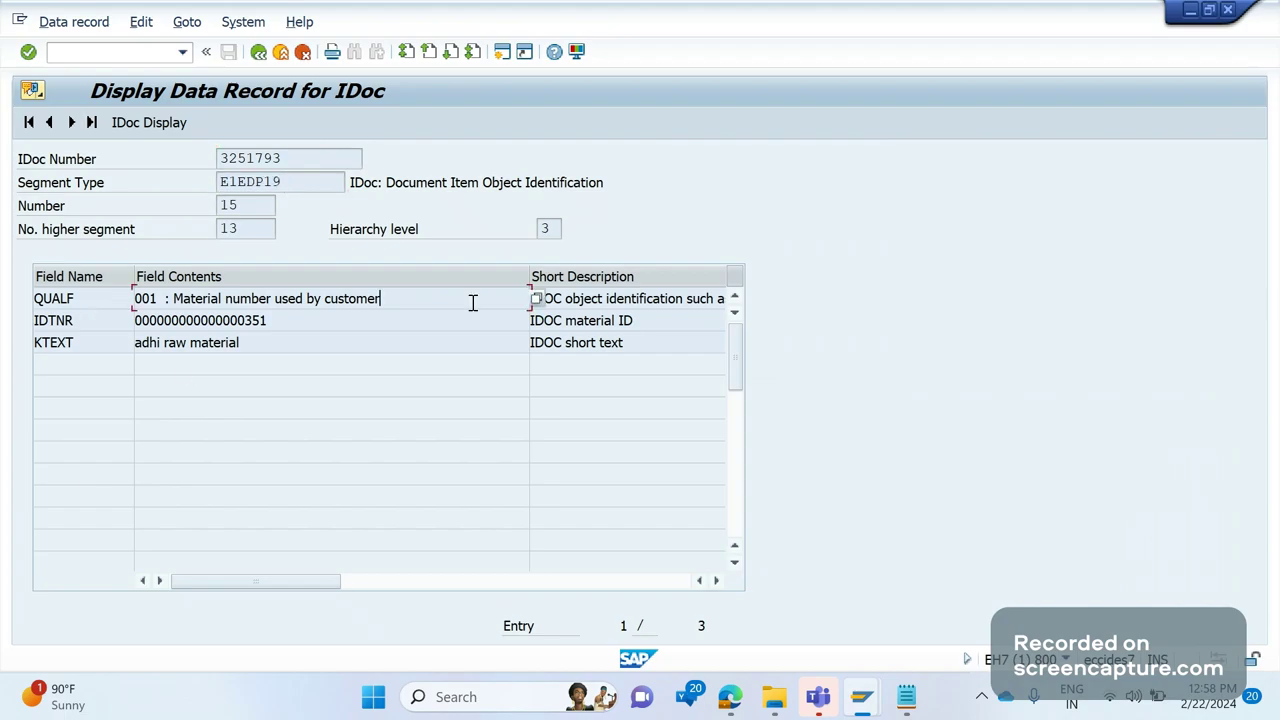
{"action": "double_click", "coordinate": [536, 301]}
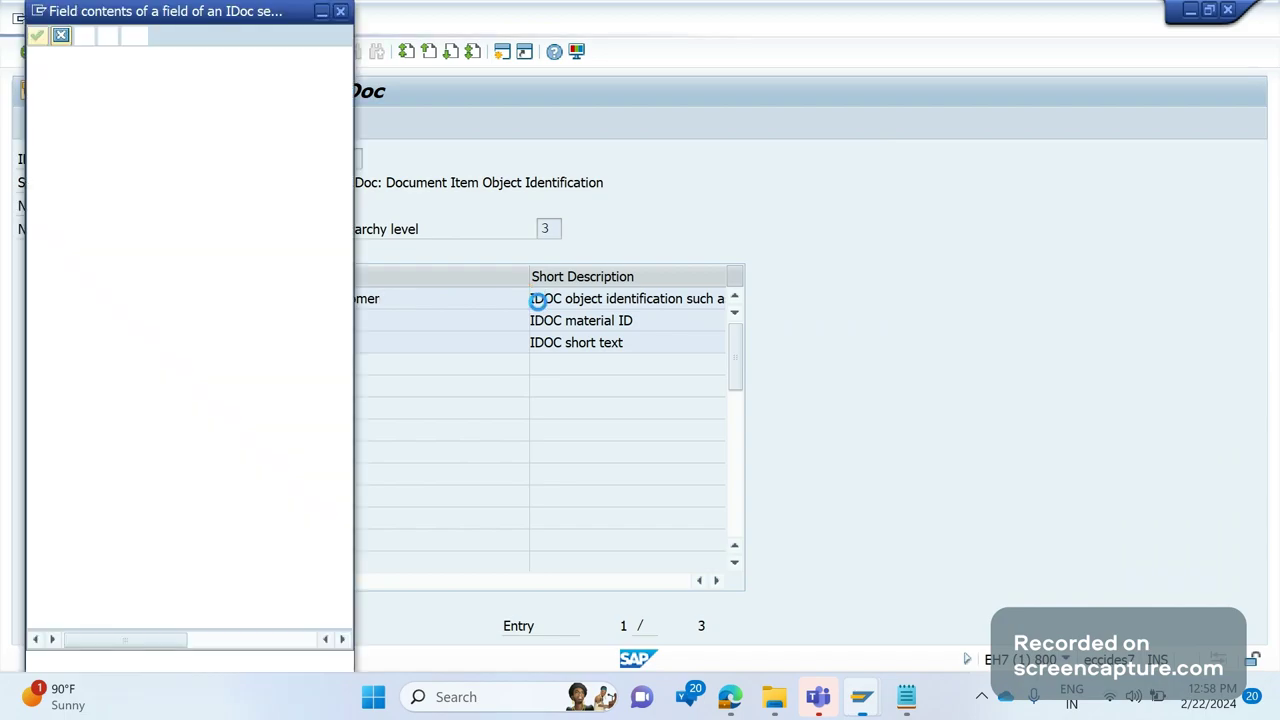
{"action": "left_click_drag", "start_coordinate": [175, 22], "coordinate": [574, 38]}
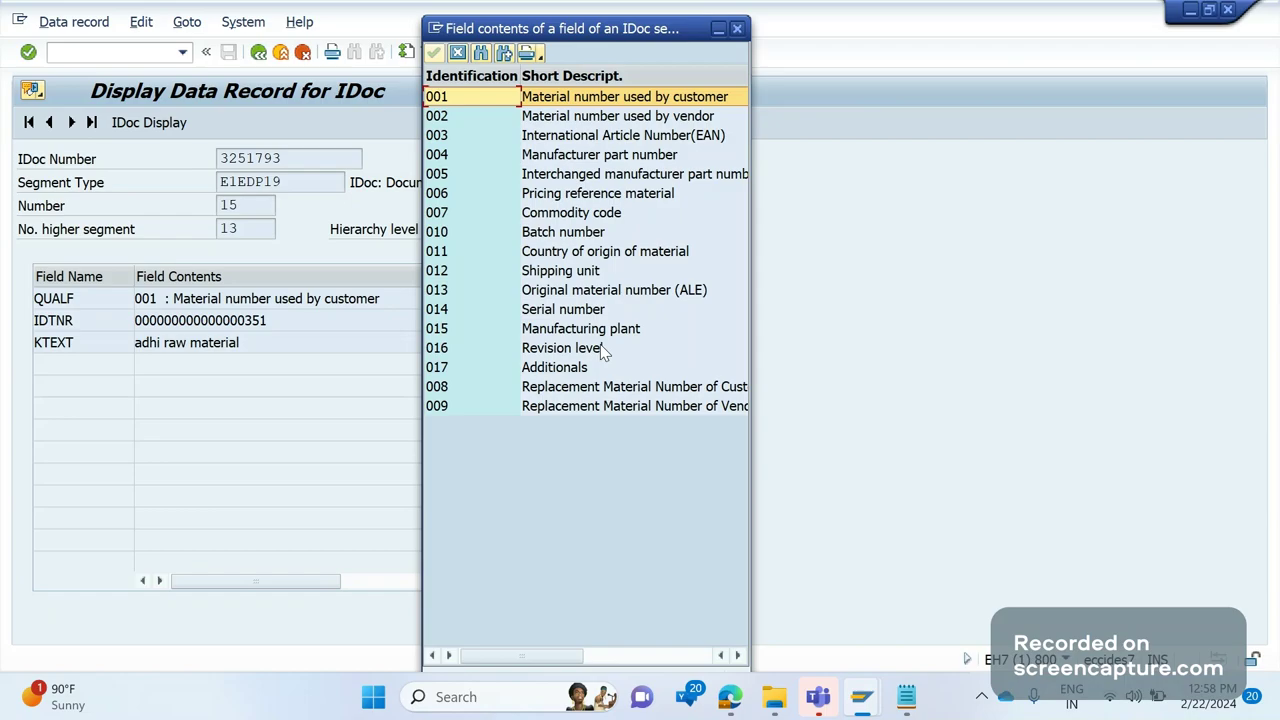
{"action": "left_click", "coordinate": [455, 136]}
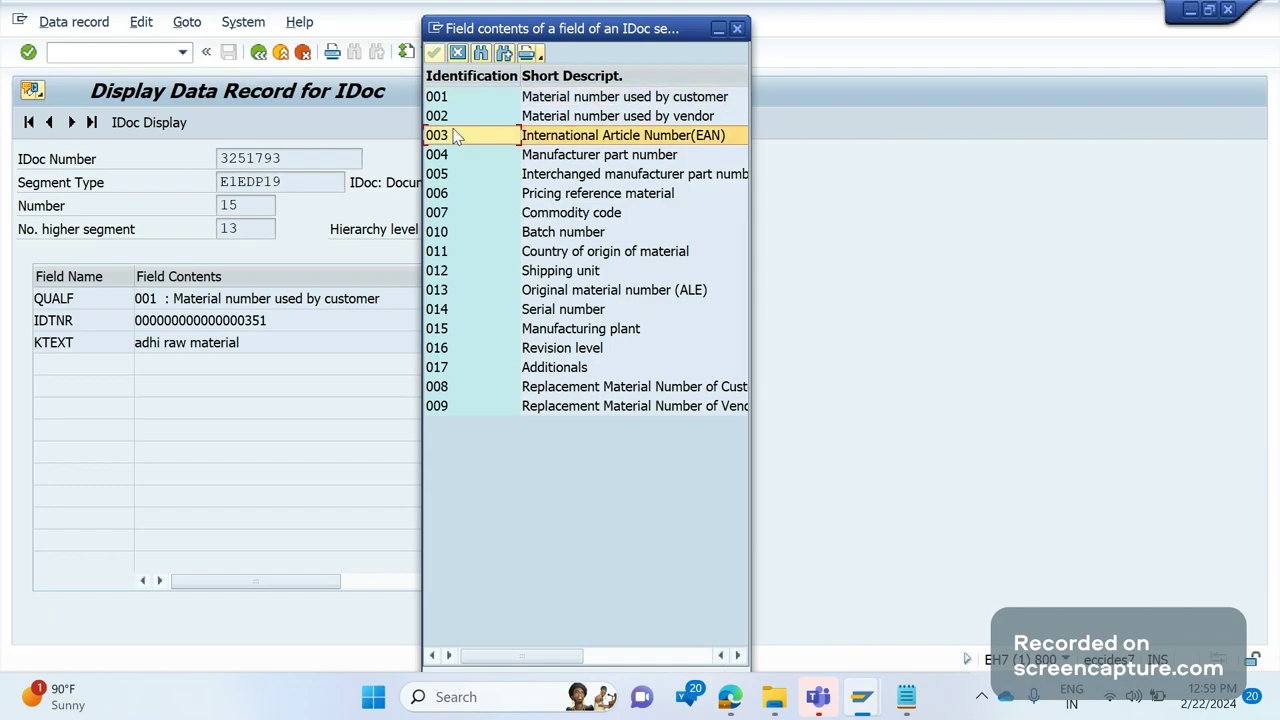
{"action": "key", "text": "Escape"}
{"action": "left_click", "coordinate": [258, 51]}
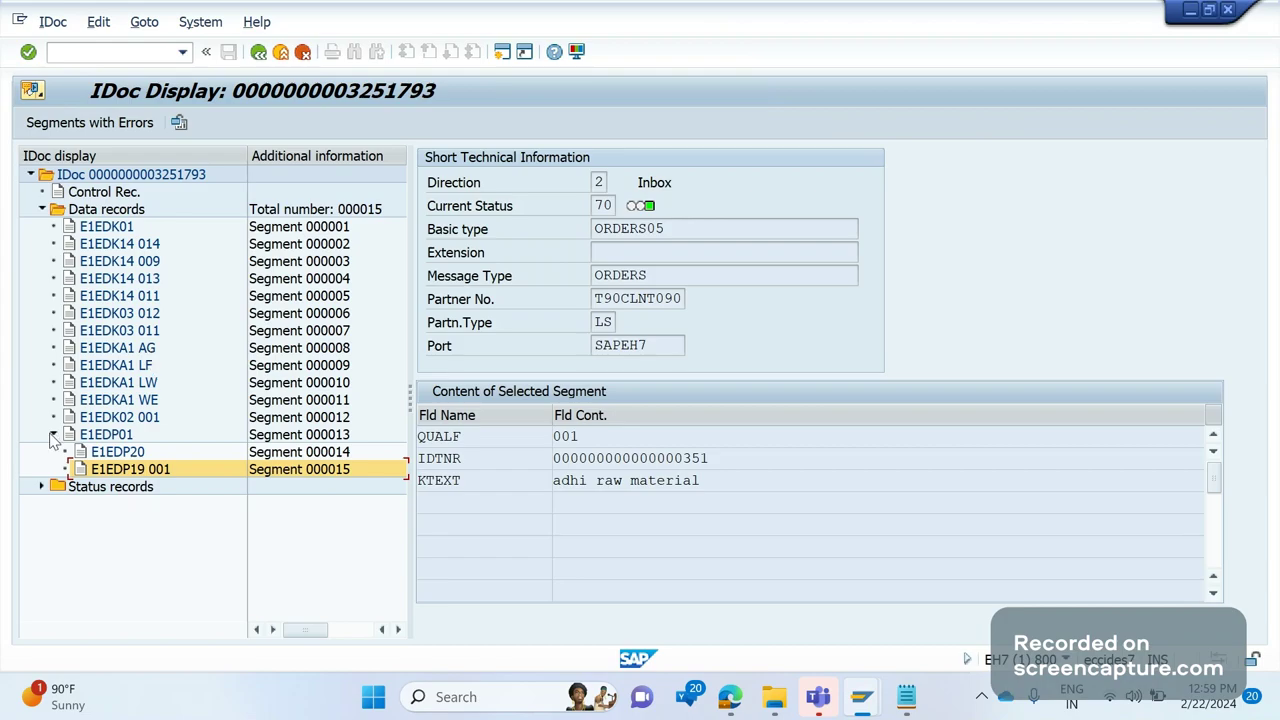
Step: Collapse E1EDP01 and bring the INVOIC01 IDoc 3251748 window to the front, maximized
{"action": "left_click", "coordinate": [53, 435]}
{"action": "mouse_move", "coordinate": [862, 697]}
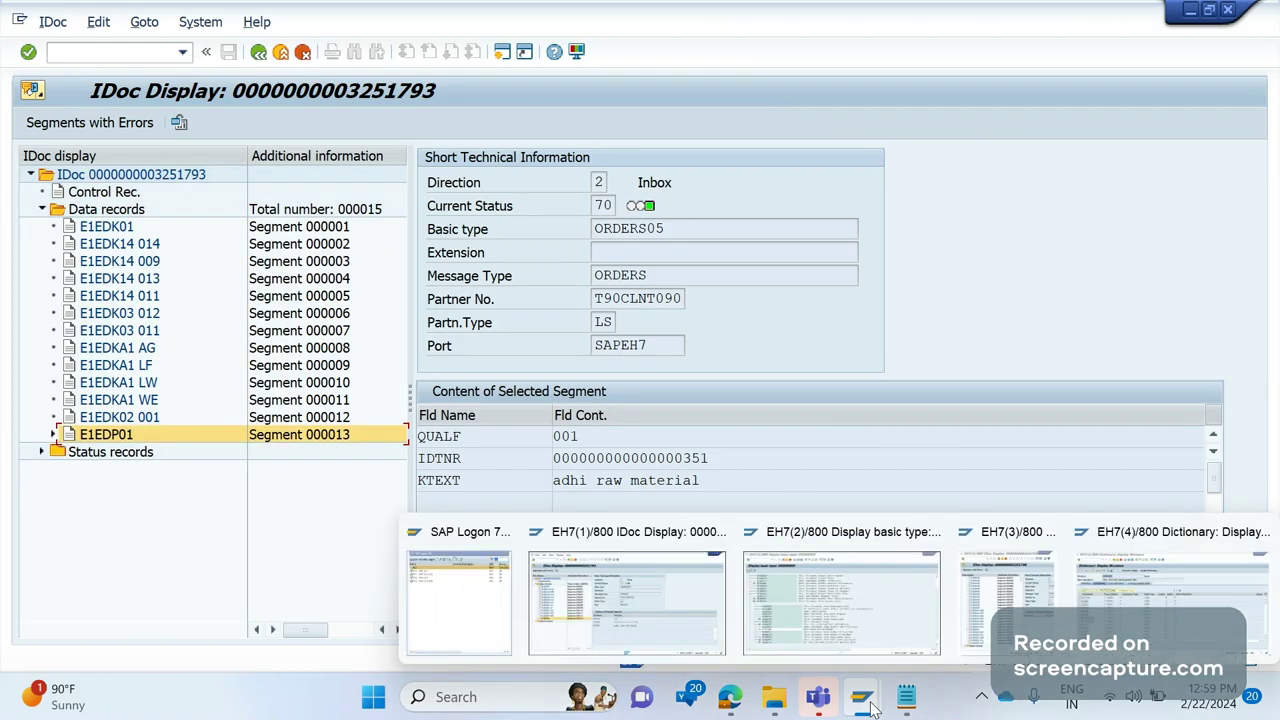
{"action": "left_click", "coordinate": [1038, 592]}
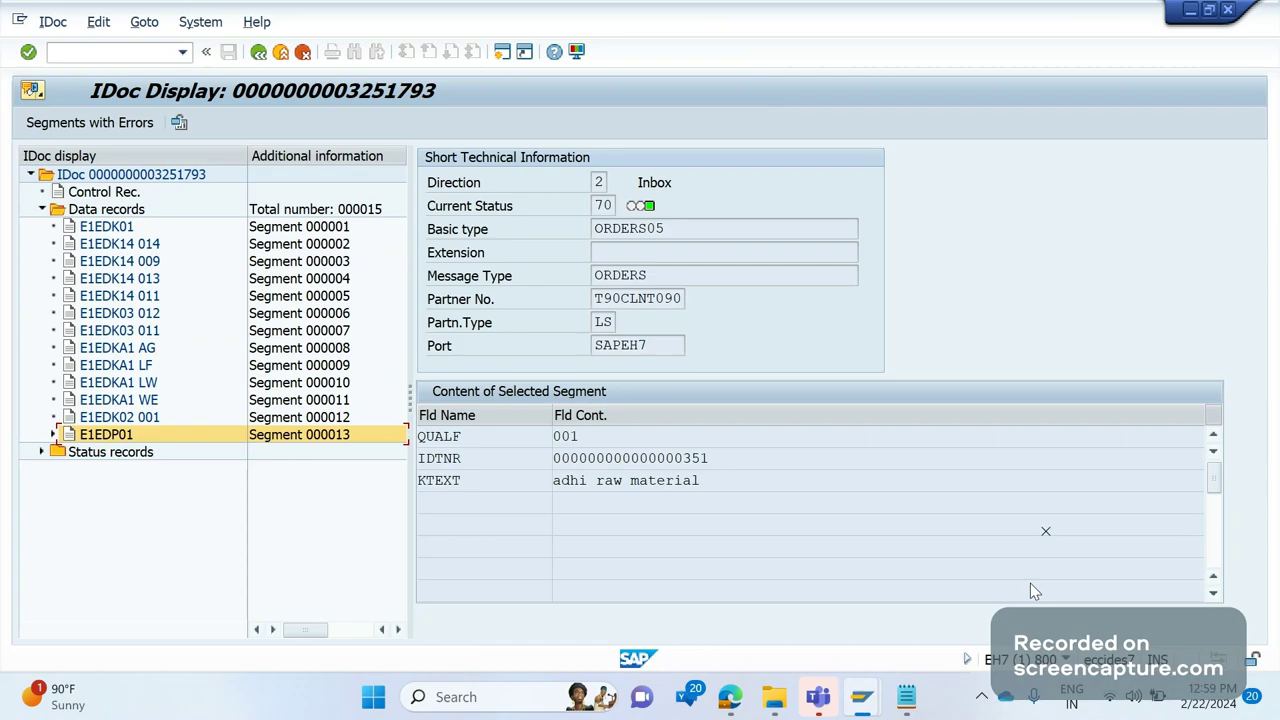
{"action": "key", "text": "super+Left"}
{"action": "left_click", "coordinate": [1110, 170]}
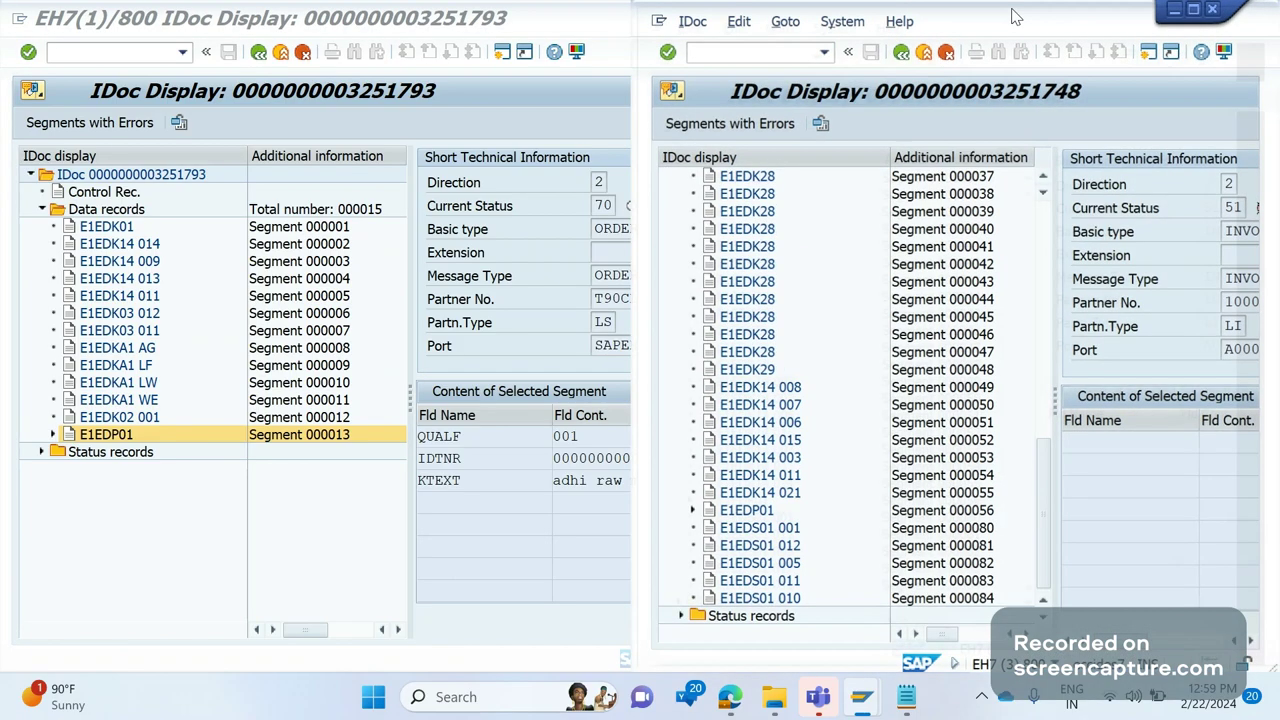
{"action": "double_click", "coordinate": [1015, 17]}
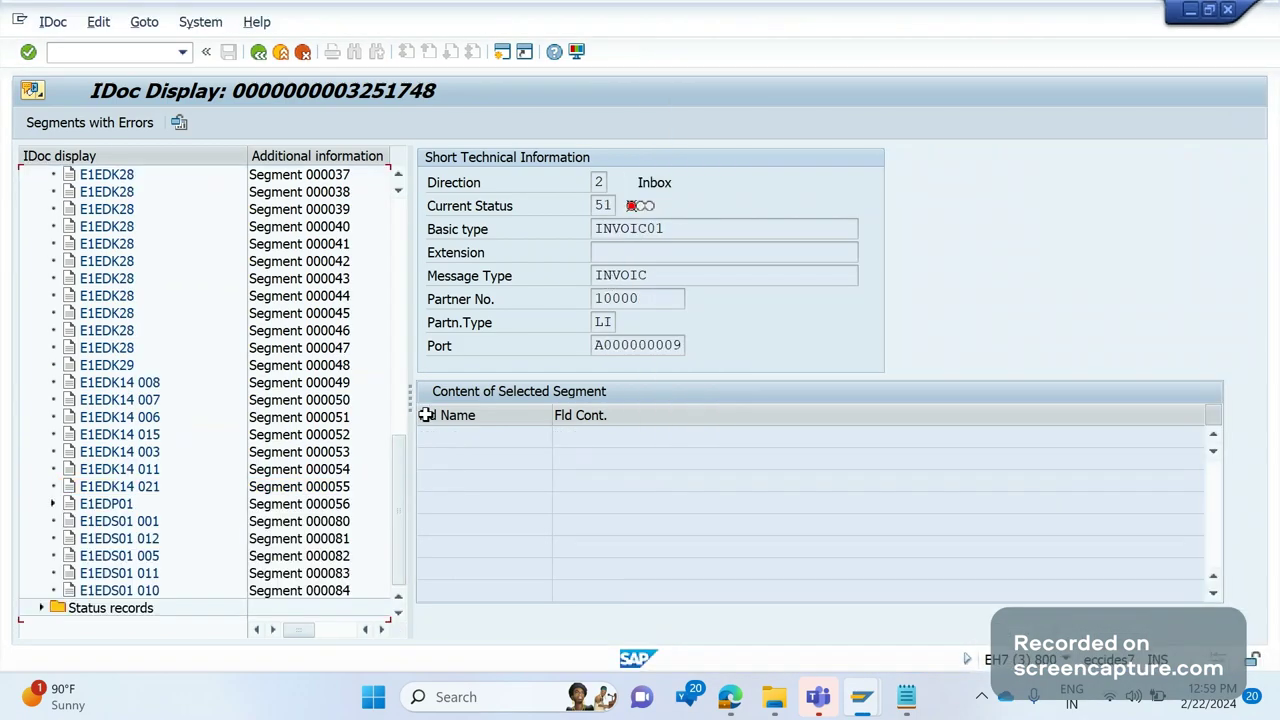
Step: Scroll through IDoc 3251748's segment list, then switch back to ORDERS05 IDoc 3251793
{"action": "scroll", "coordinate": [409, 400], "scroll_direction": "up", "scroll_amount": 3}
{"action": "left_click_drag", "start_coordinate": [408, 402], "coordinate": [418, 250]}
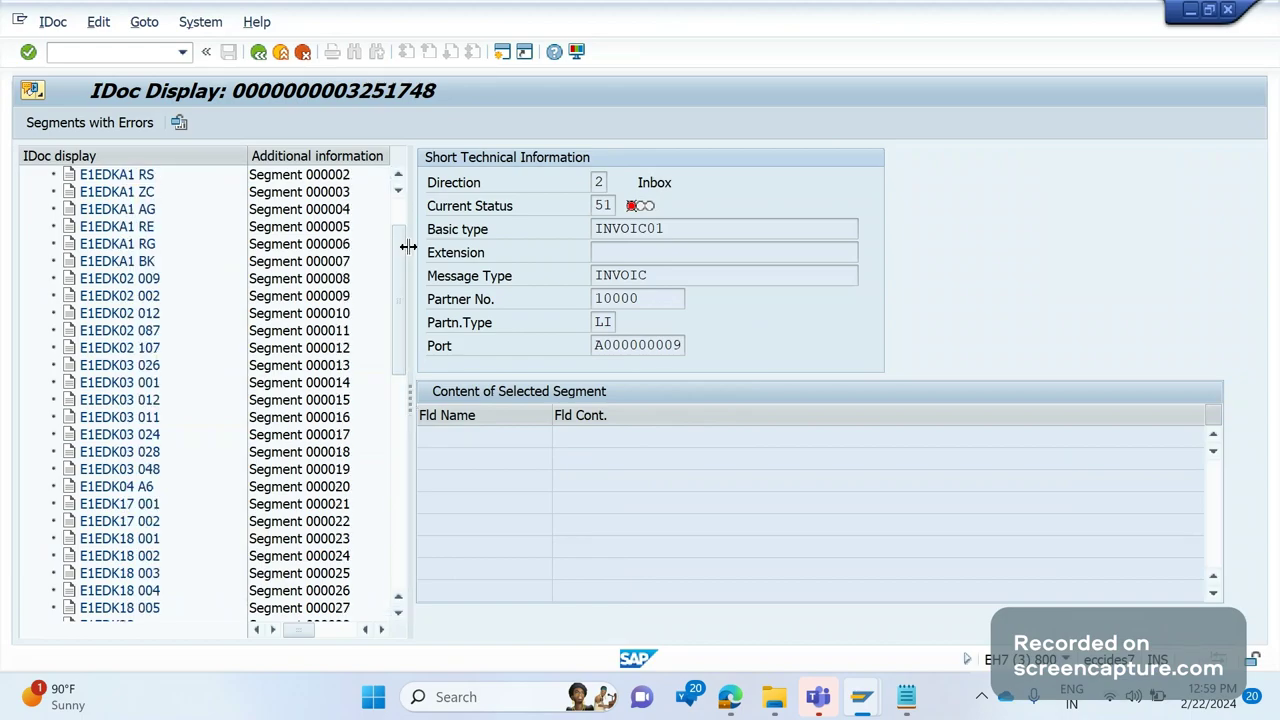
{"action": "scroll", "coordinate": [408, 246], "scroll_direction": "up", "scroll_amount": 1}
{"action": "scroll", "coordinate": [408, 246], "scroll_direction": "up", "scroll_amount": 1}
{"action": "left_click_drag", "start_coordinate": [664, 228], "coordinate": [524, 338]}
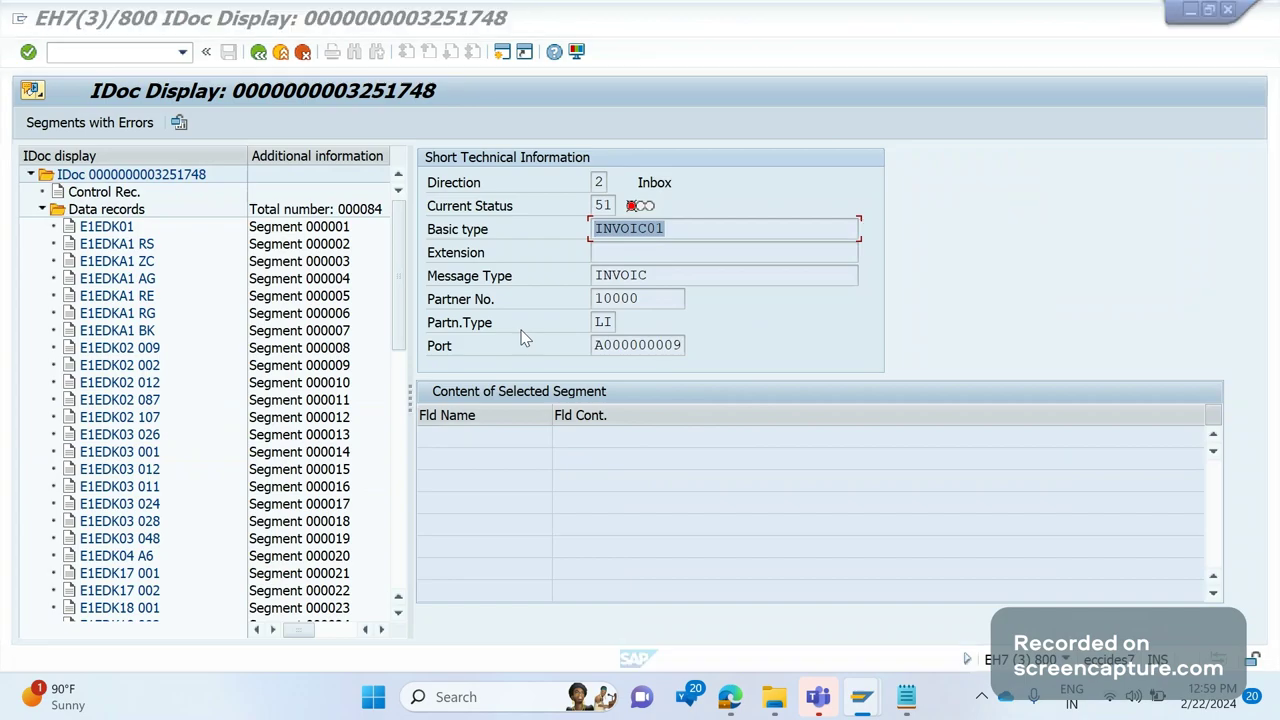
{"action": "key", "text": "alt+Tab"}
{"action": "key", "text": "alt+Tab"}
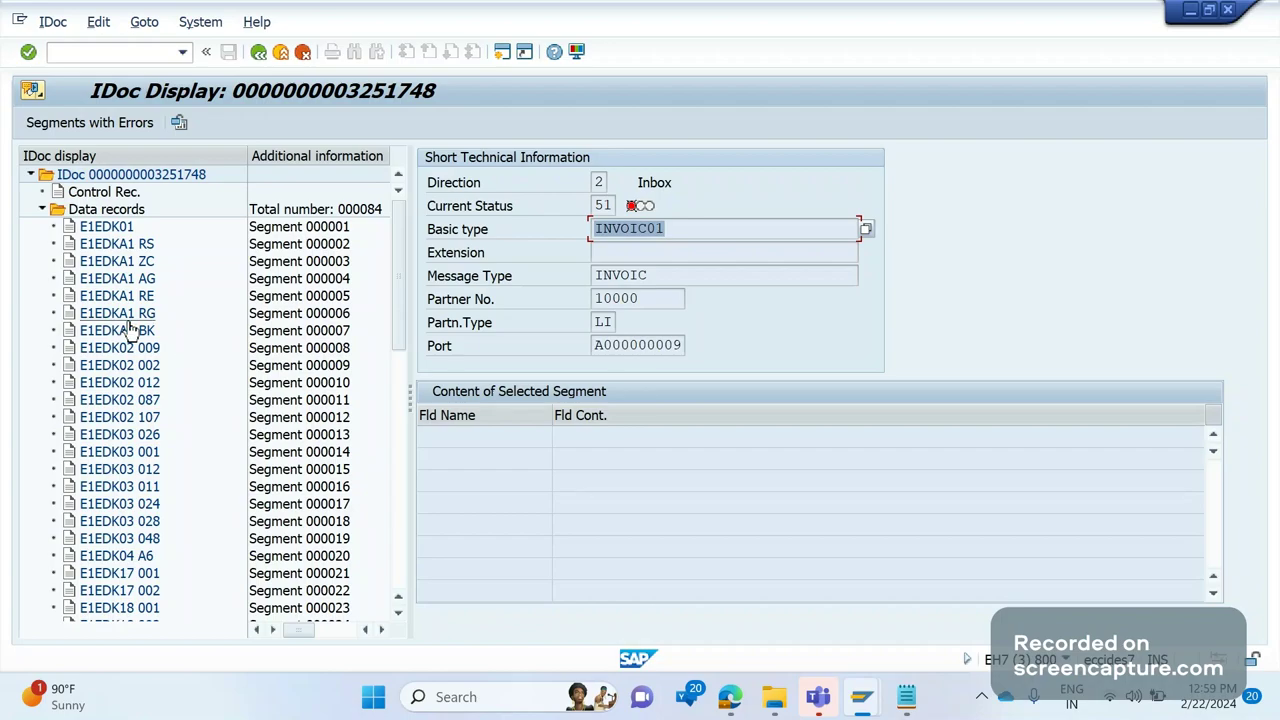
{"action": "left_click_drag", "start_coordinate": [405, 332], "coordinate": [390, 513]}
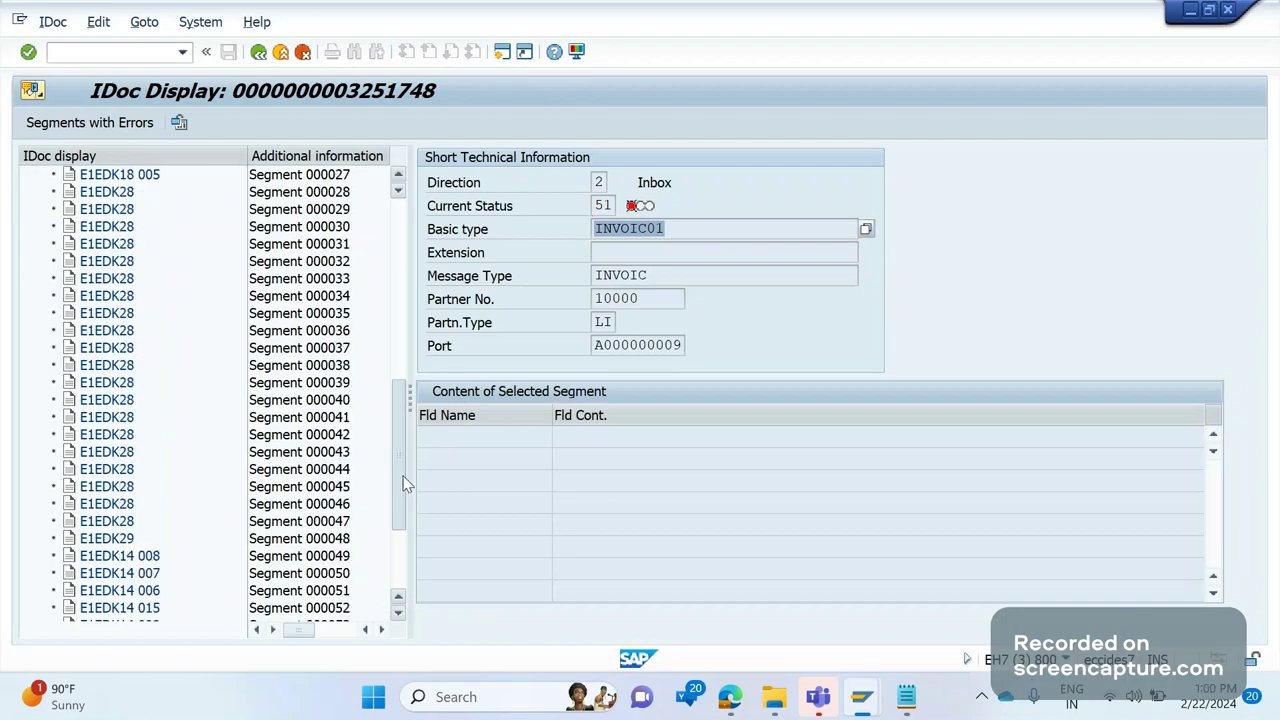
{"action": "left_click_drag", "start_coordinate": [404, 479], "coordinate": [403, 524]}
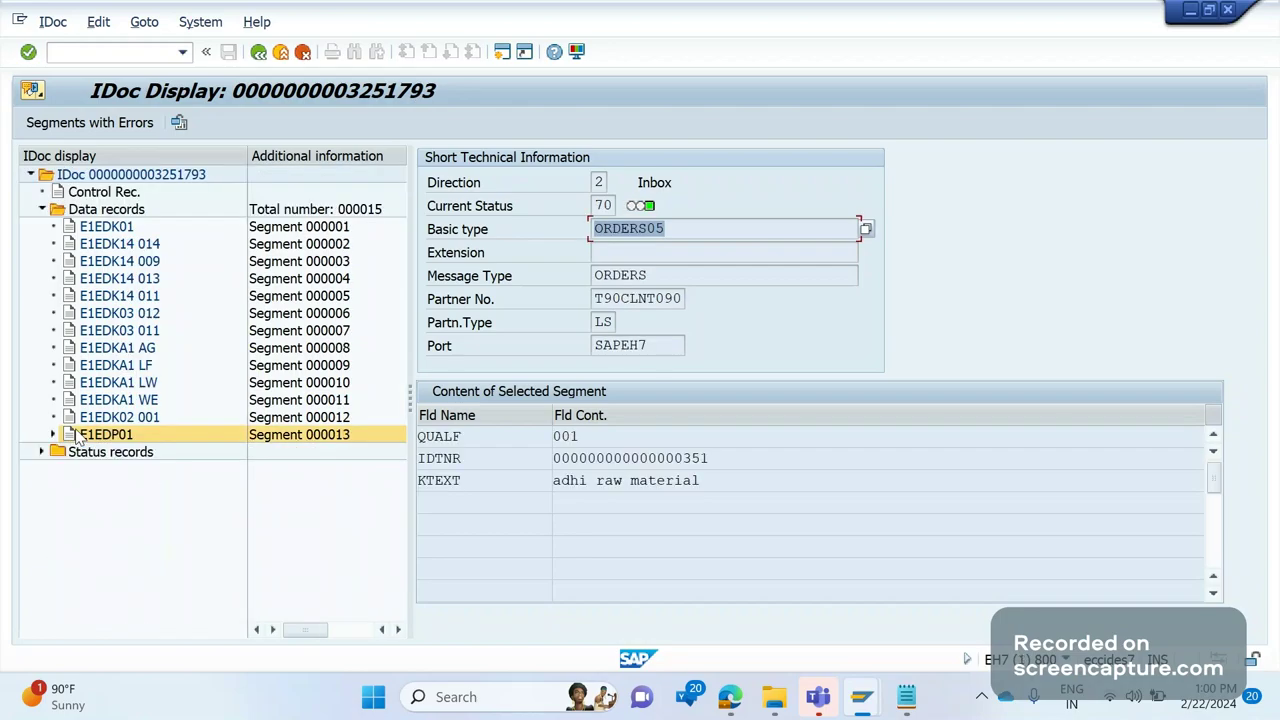
Step: Expand E1EDP01 in IDocs 3251793 and 3251748, scrolling through the INVOIC01 item's child segments
{"action": "left_click", "coordinate": [54, 435]}
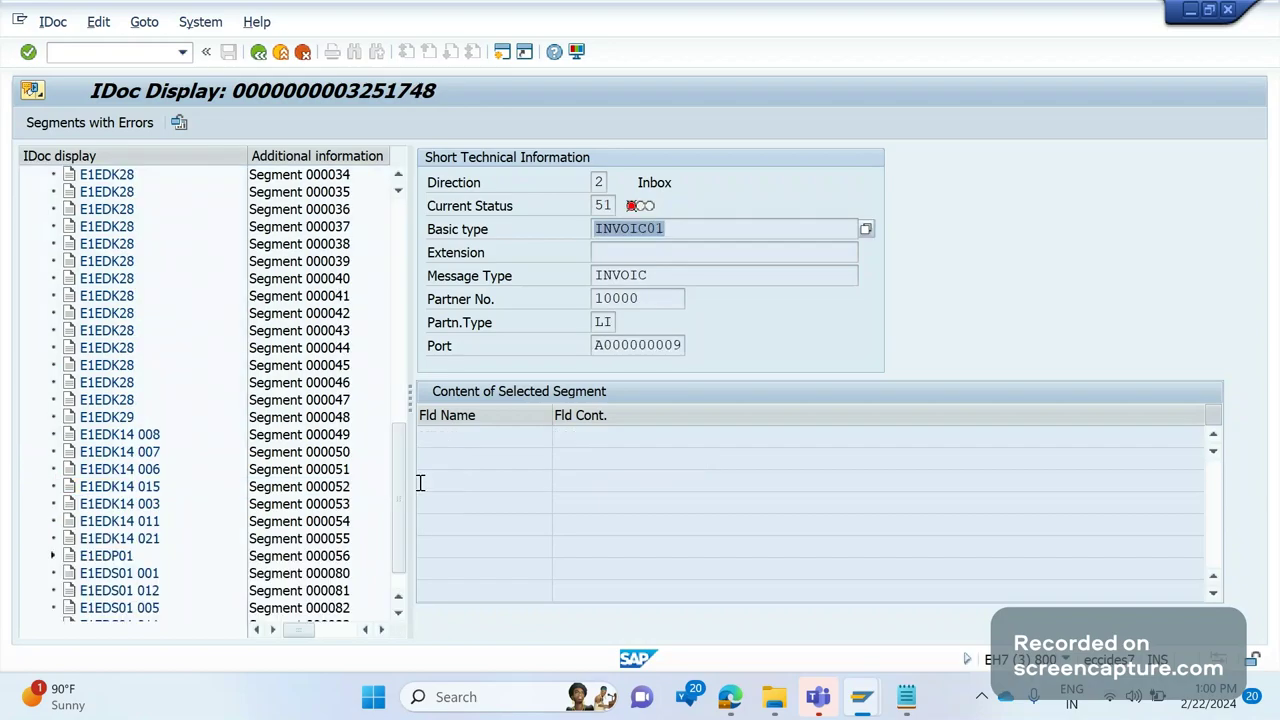
{"action": "scroll", "coordinate": [397, 568], "scroll_direction": "down", "scroll_amount": 1}
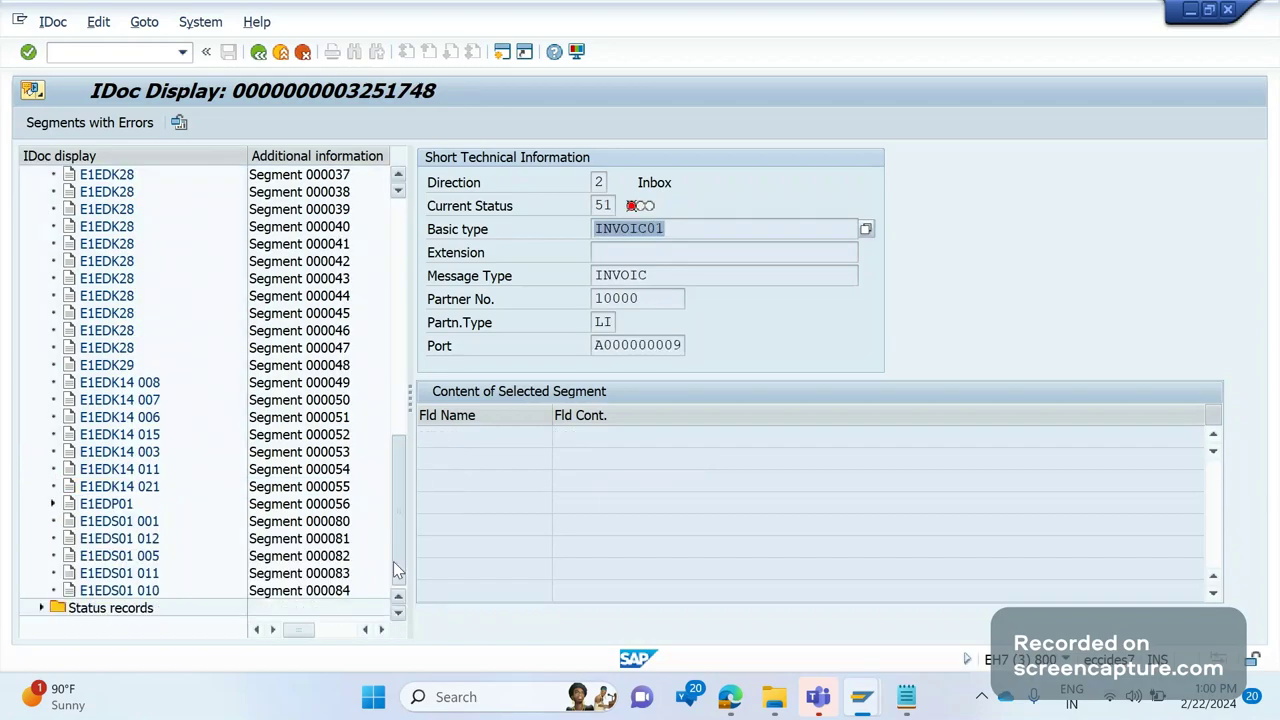
{"action": "left_click", "coordinate": [54, 504]}
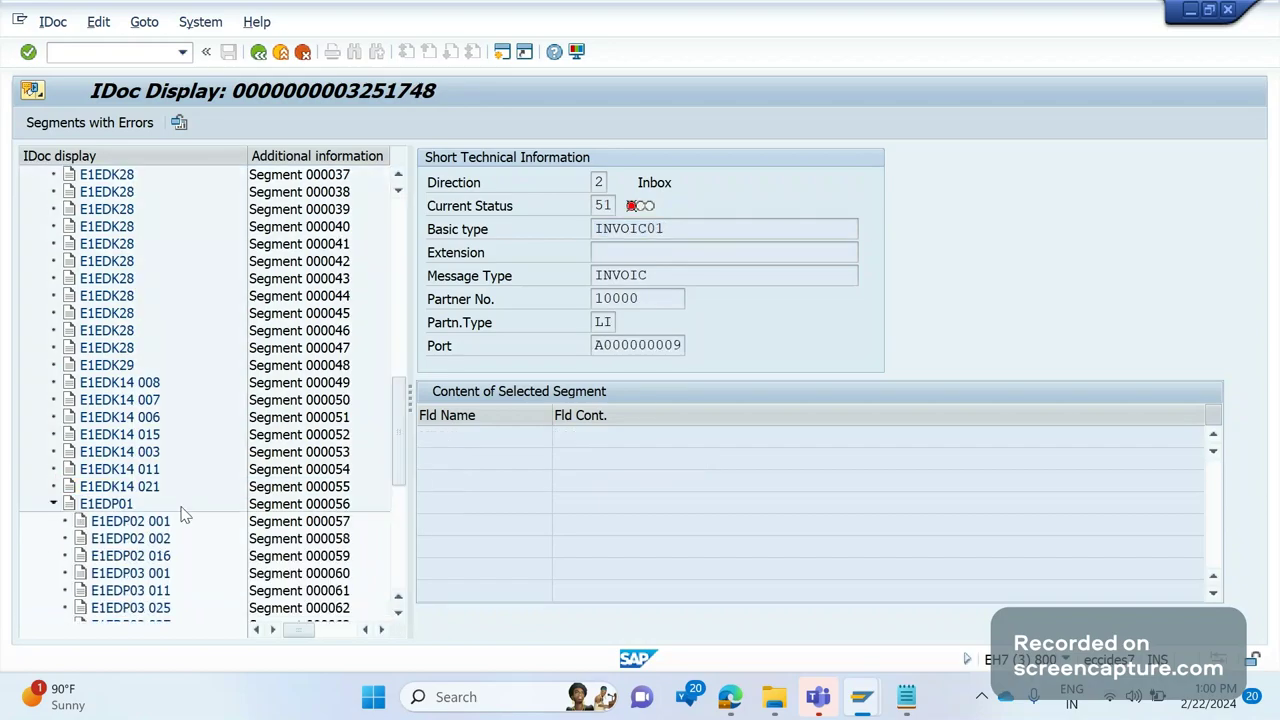
{"action": "scroll", "coordinate": [397, 530], "scroll_direction": "down", "scroll_amount": 5}
{"action": "scroll", "coordinate": [395, 528], "scroll_direction": "down", "scroll_amount": 2}
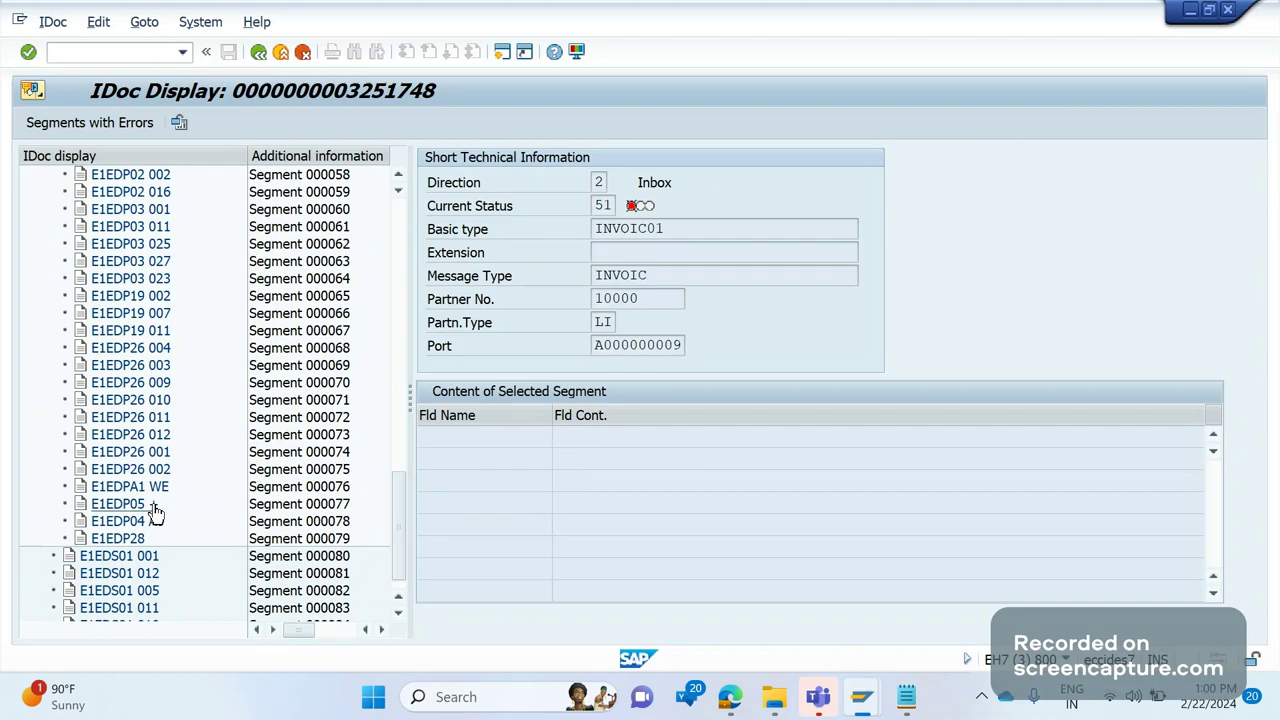
{"action": "mouse_move", "coordinate": [728, 704]}
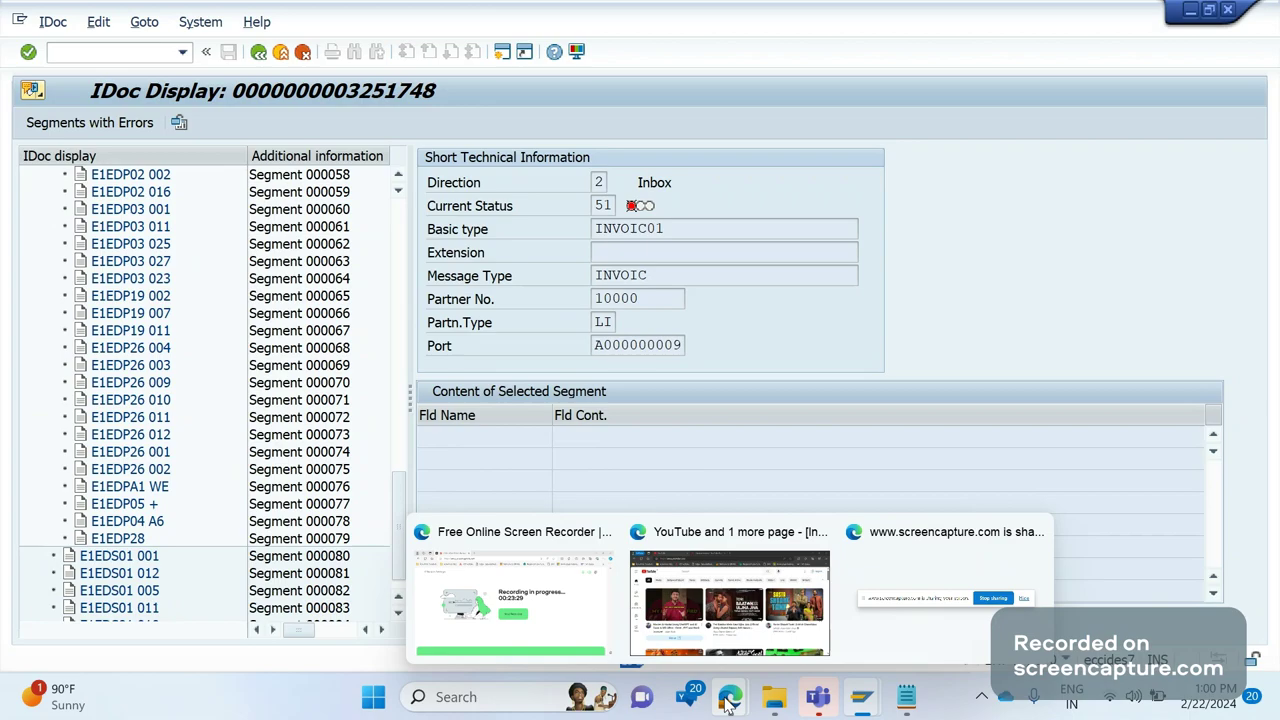